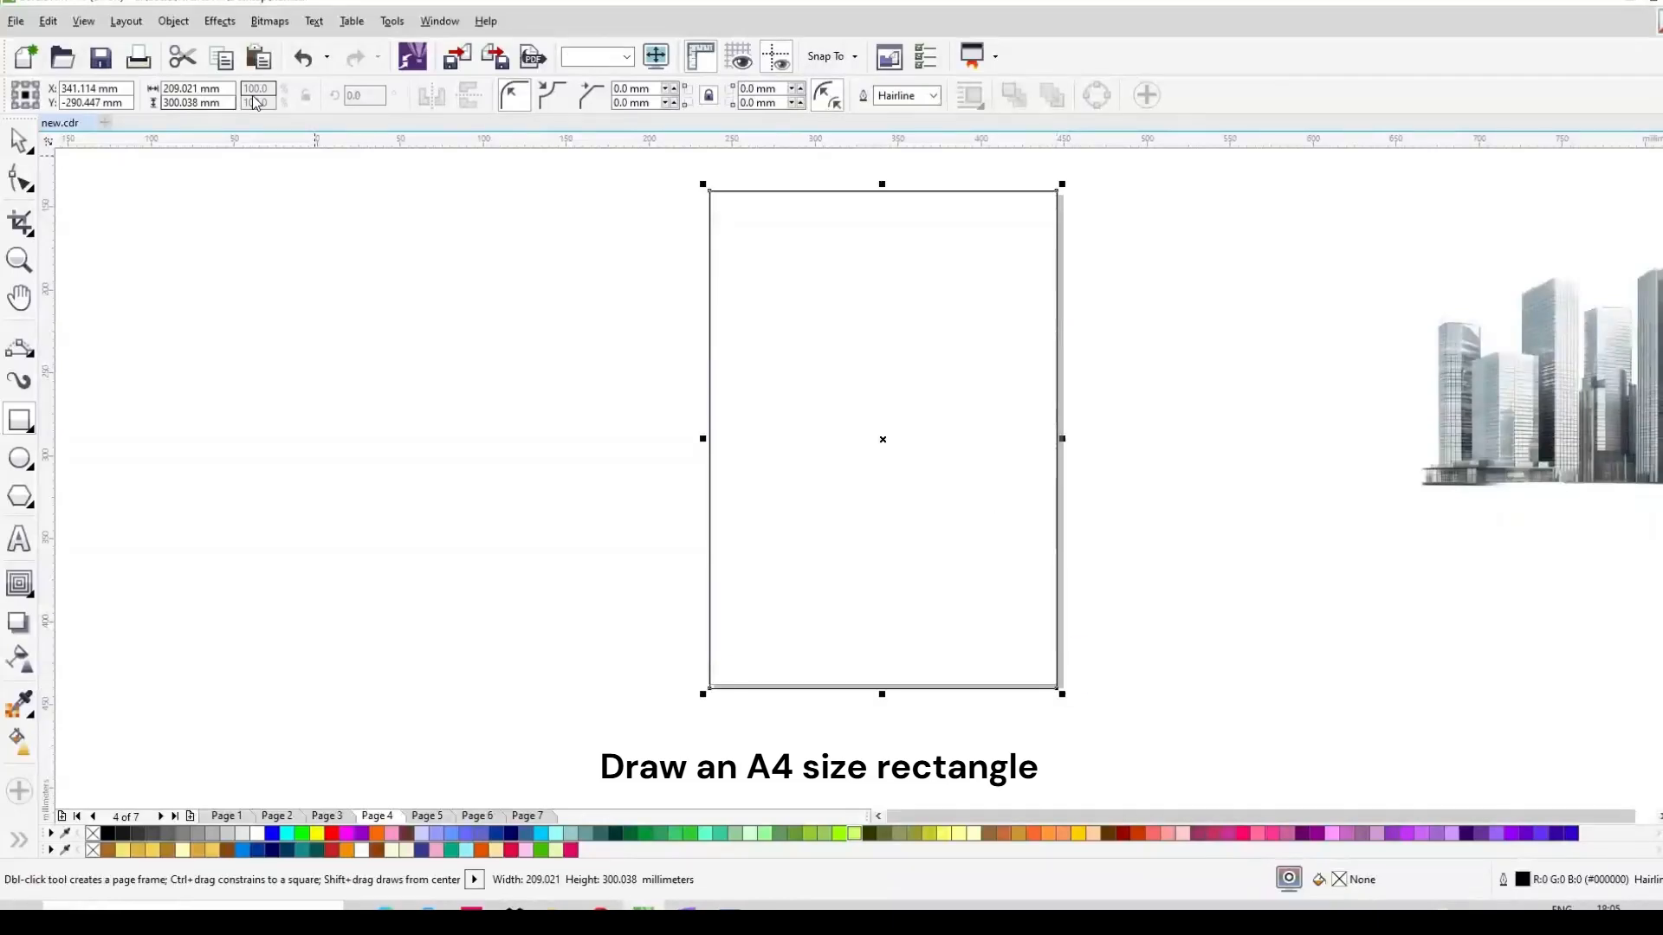
# Set the rectangle to 210 mm wide and 297 mm high and align it to the centre of the page.
pyautogui.click(192, 88)
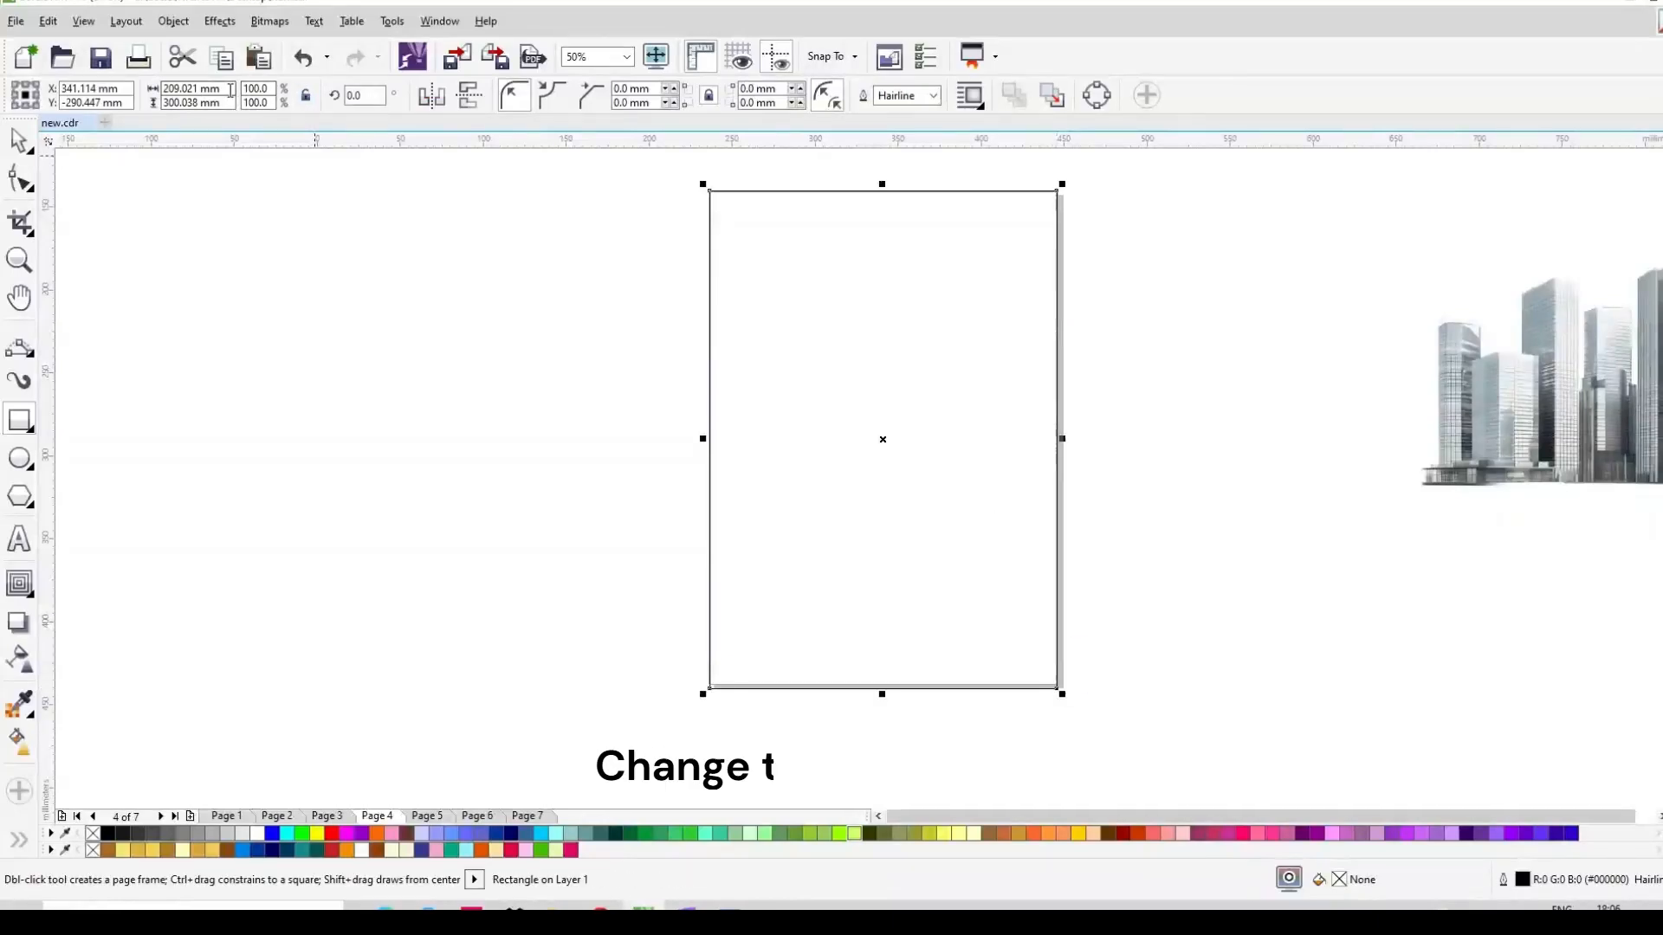
pyautogui.write('210')
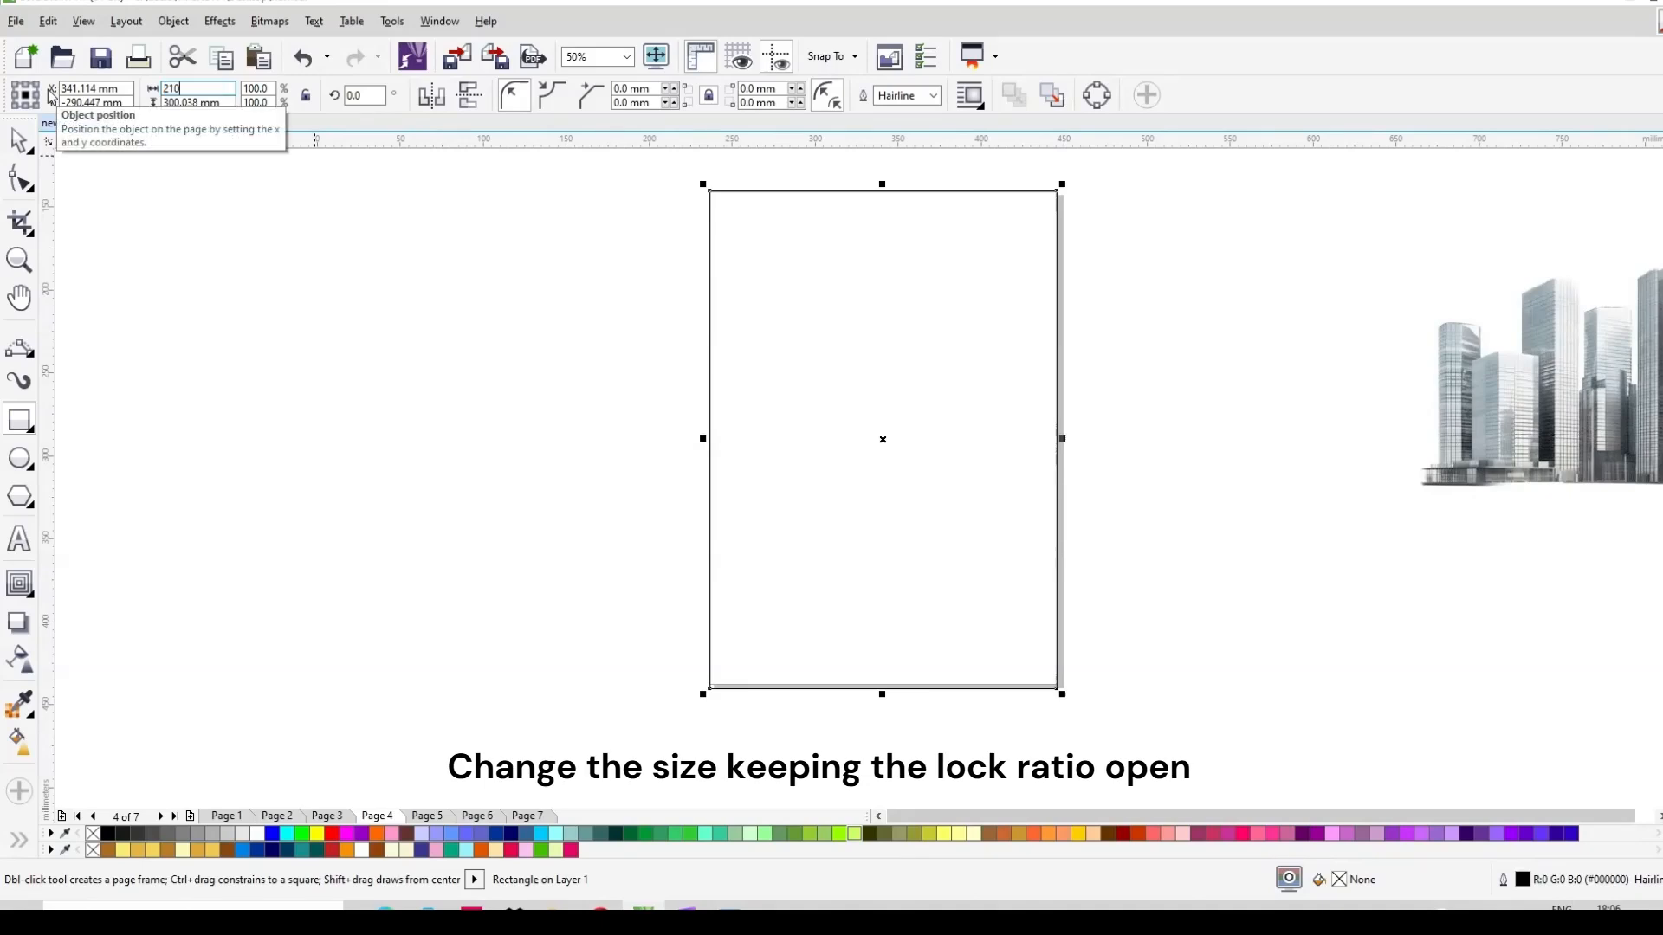
pyautogui.press('Tab')
pyautogui.write('297')
pyautogui.press('Return')
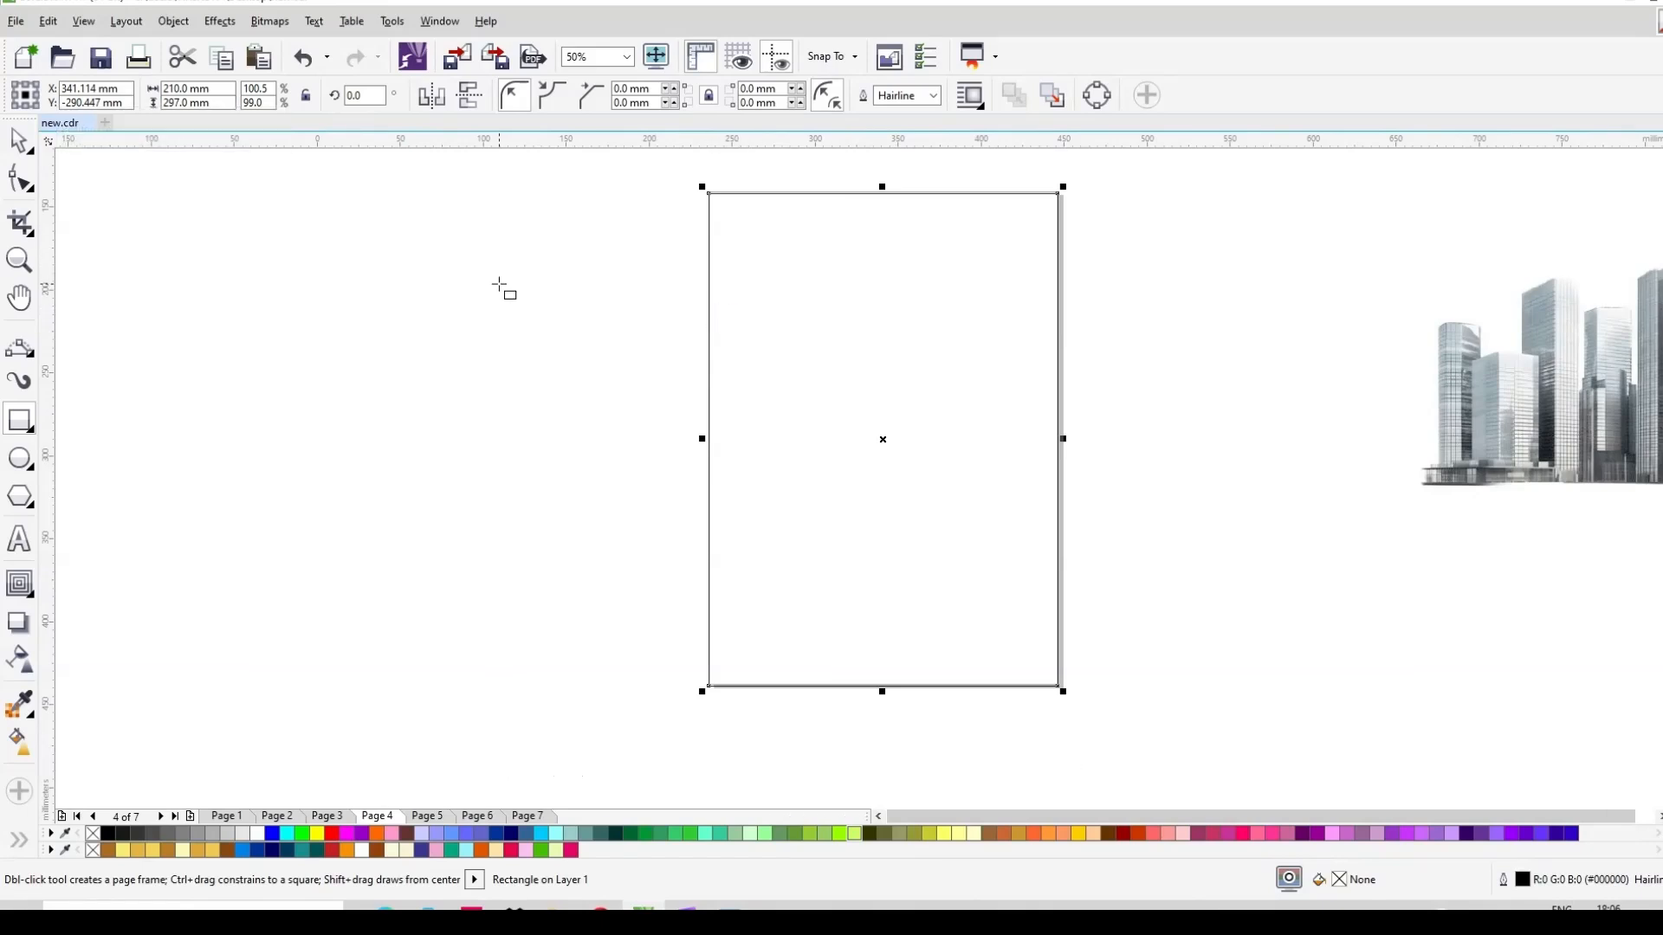
pyautogui.press('p')
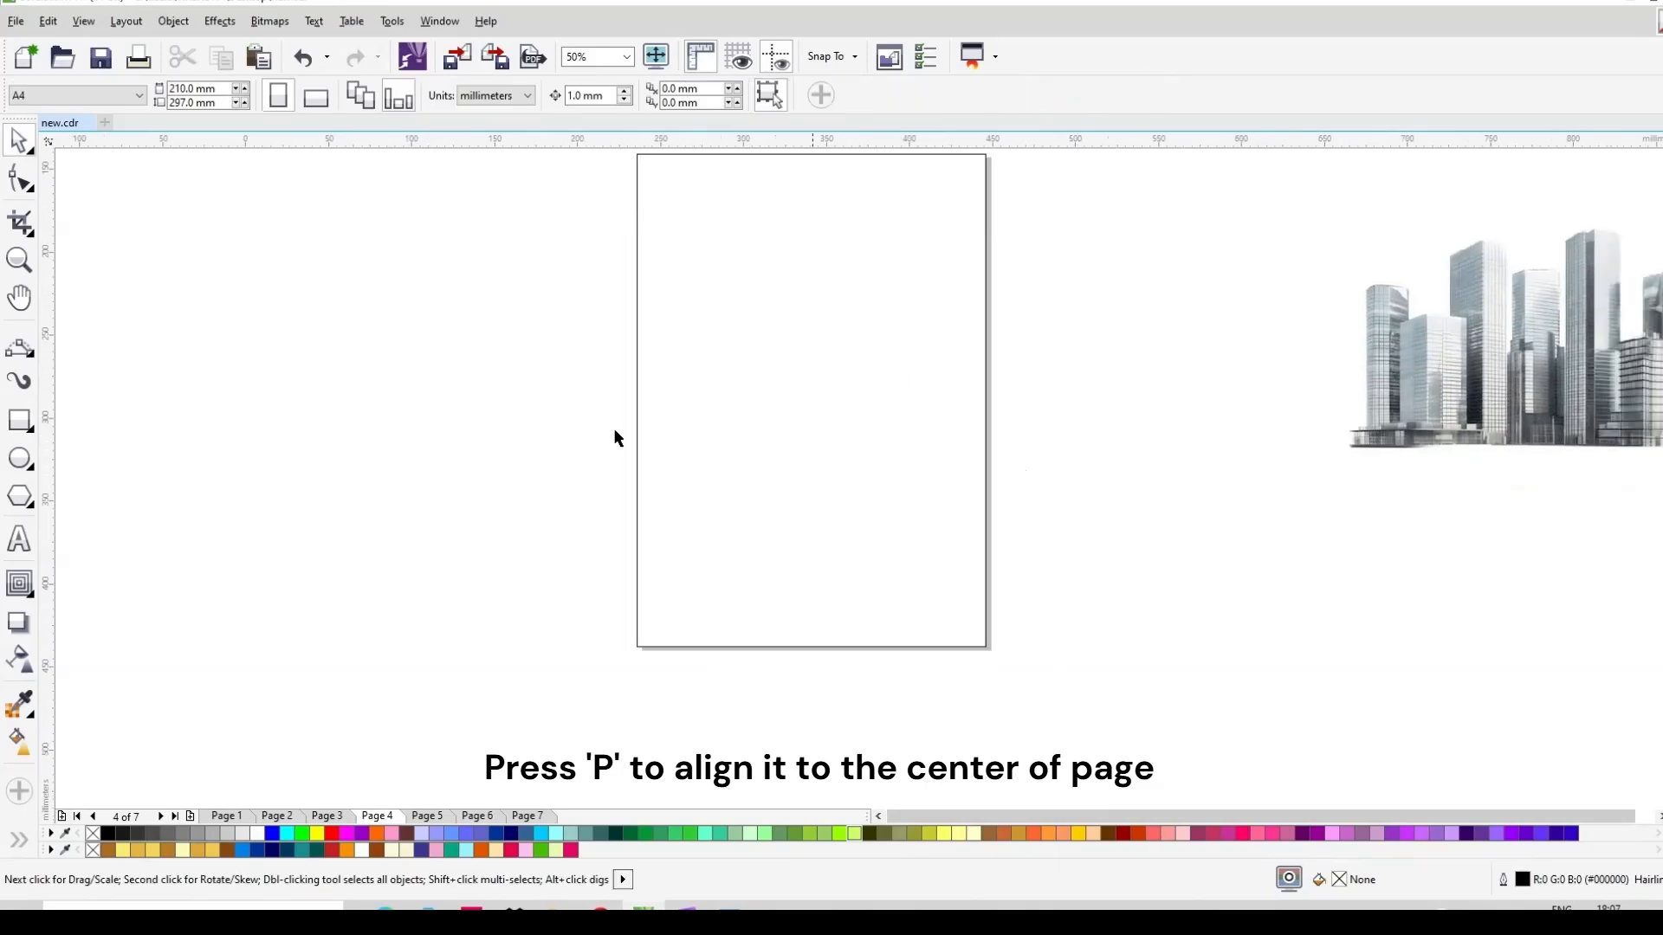
# Draw a circle, place it across the A4 rectangle's right edge, and enlarge it to about 148 mm in diameter.
pyautogui.click(18, 462)
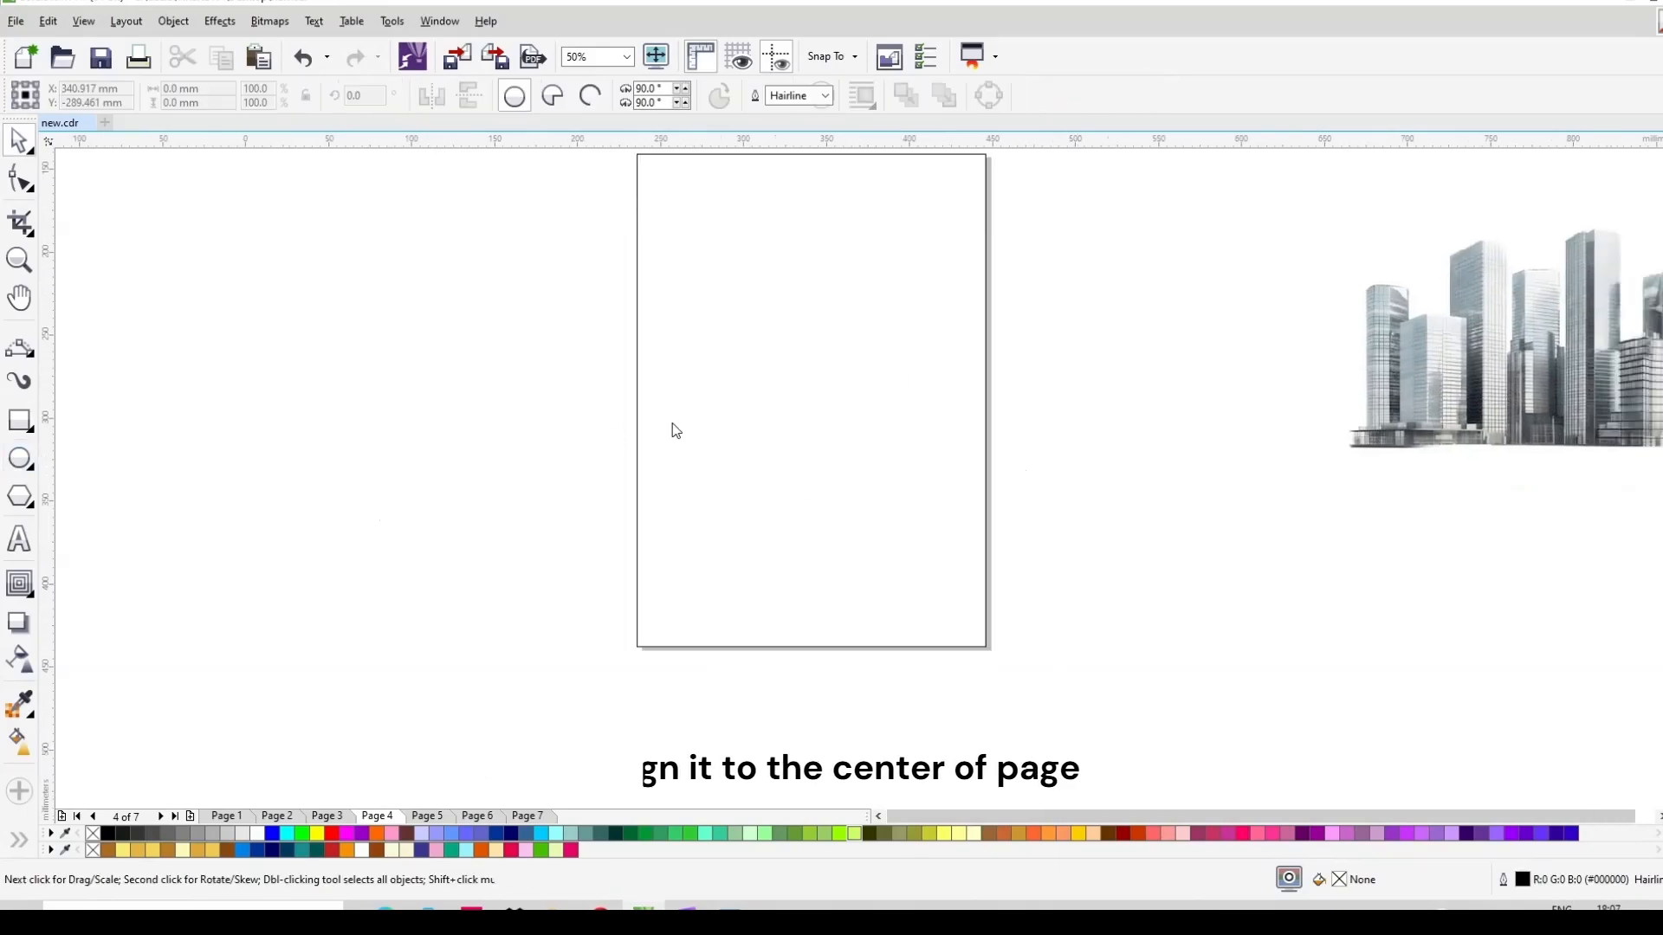
pyautogui.moveTo(1054, 310); pyautogui.dragTo(1228, 538)
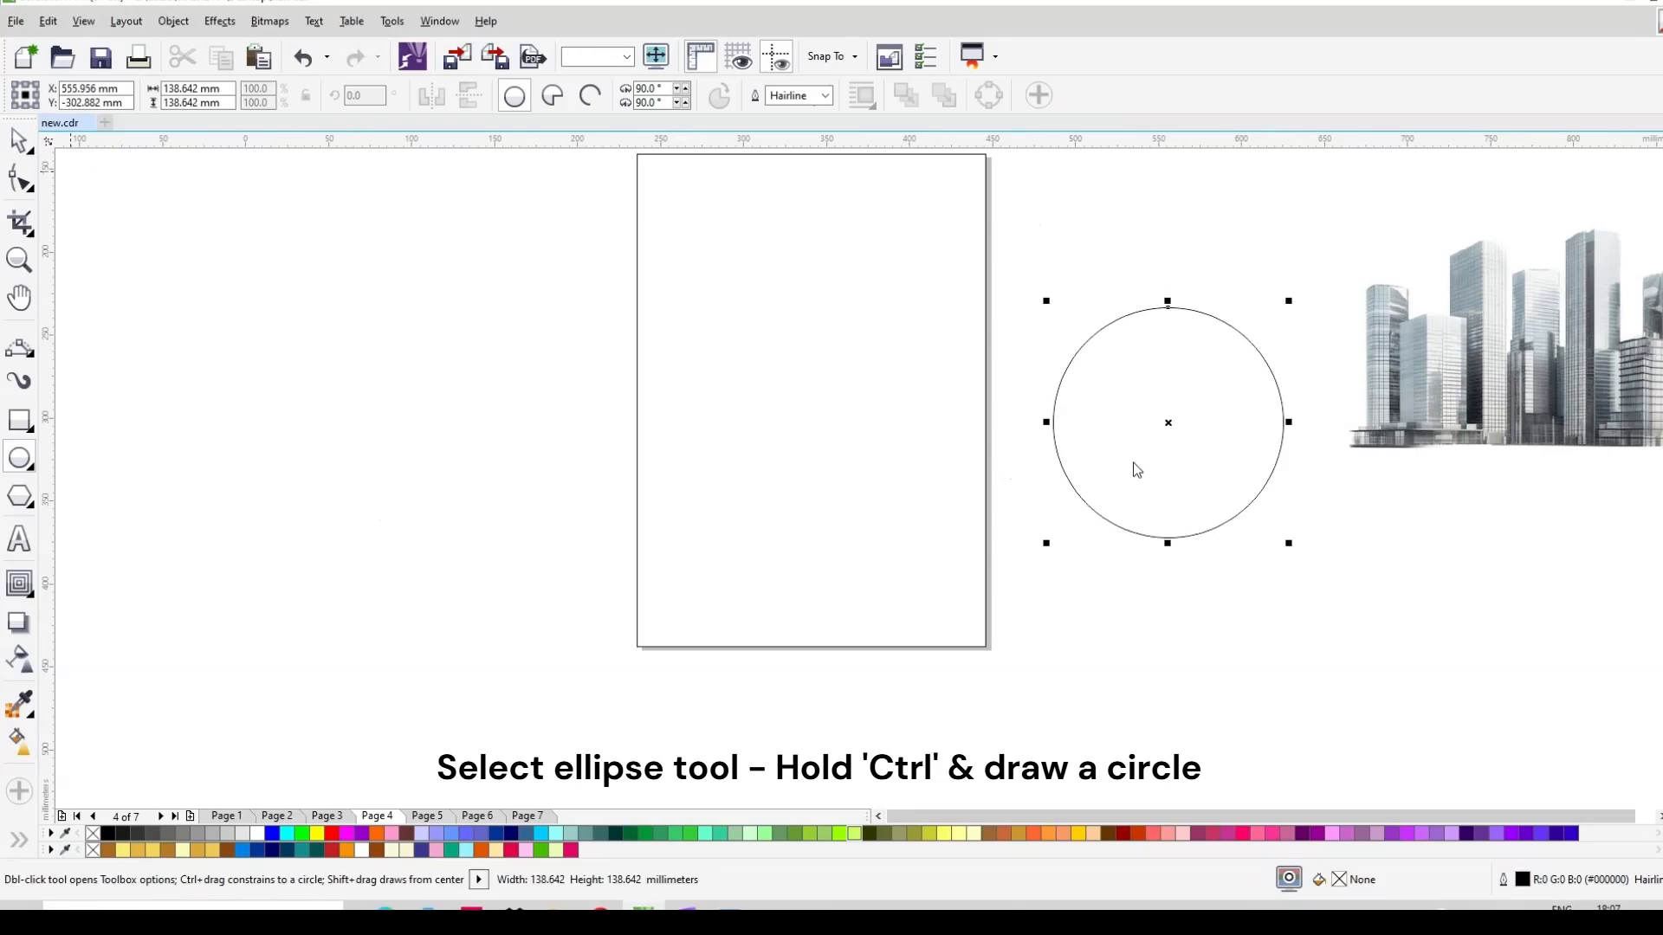
pyautogui.press('space')
pyautogui.moveTo(1171, 424); pyautogui.dragTo(952, 465)
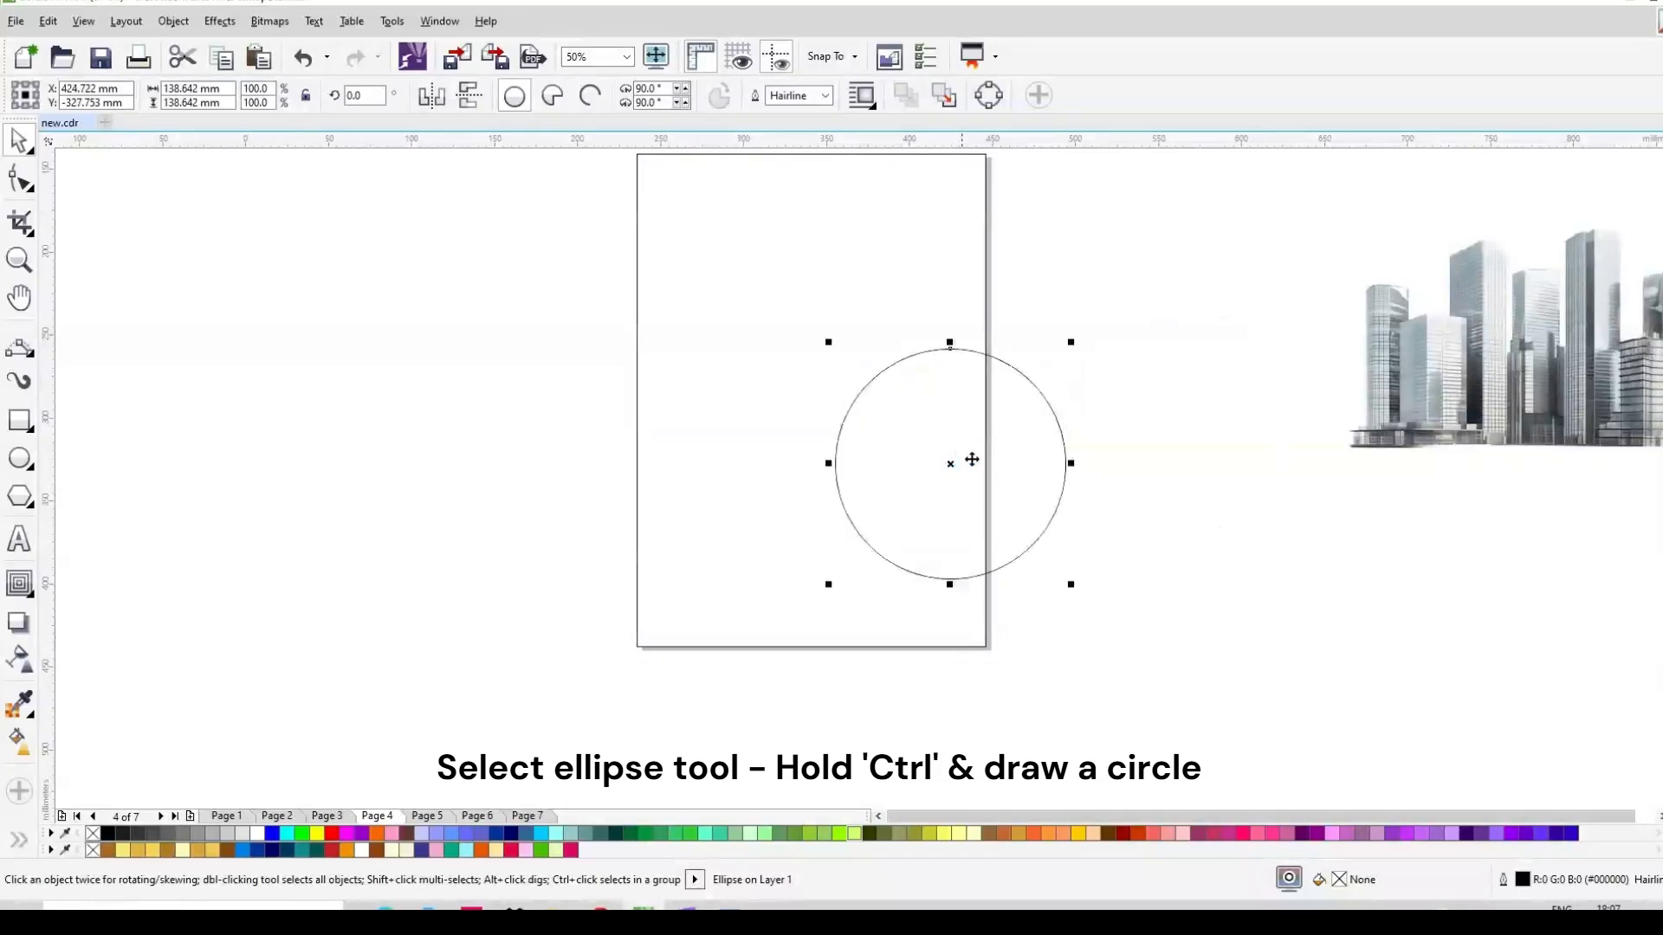
pyautogui.moveTo(1041, 403); pyautogui.dragTo(1040, 395)
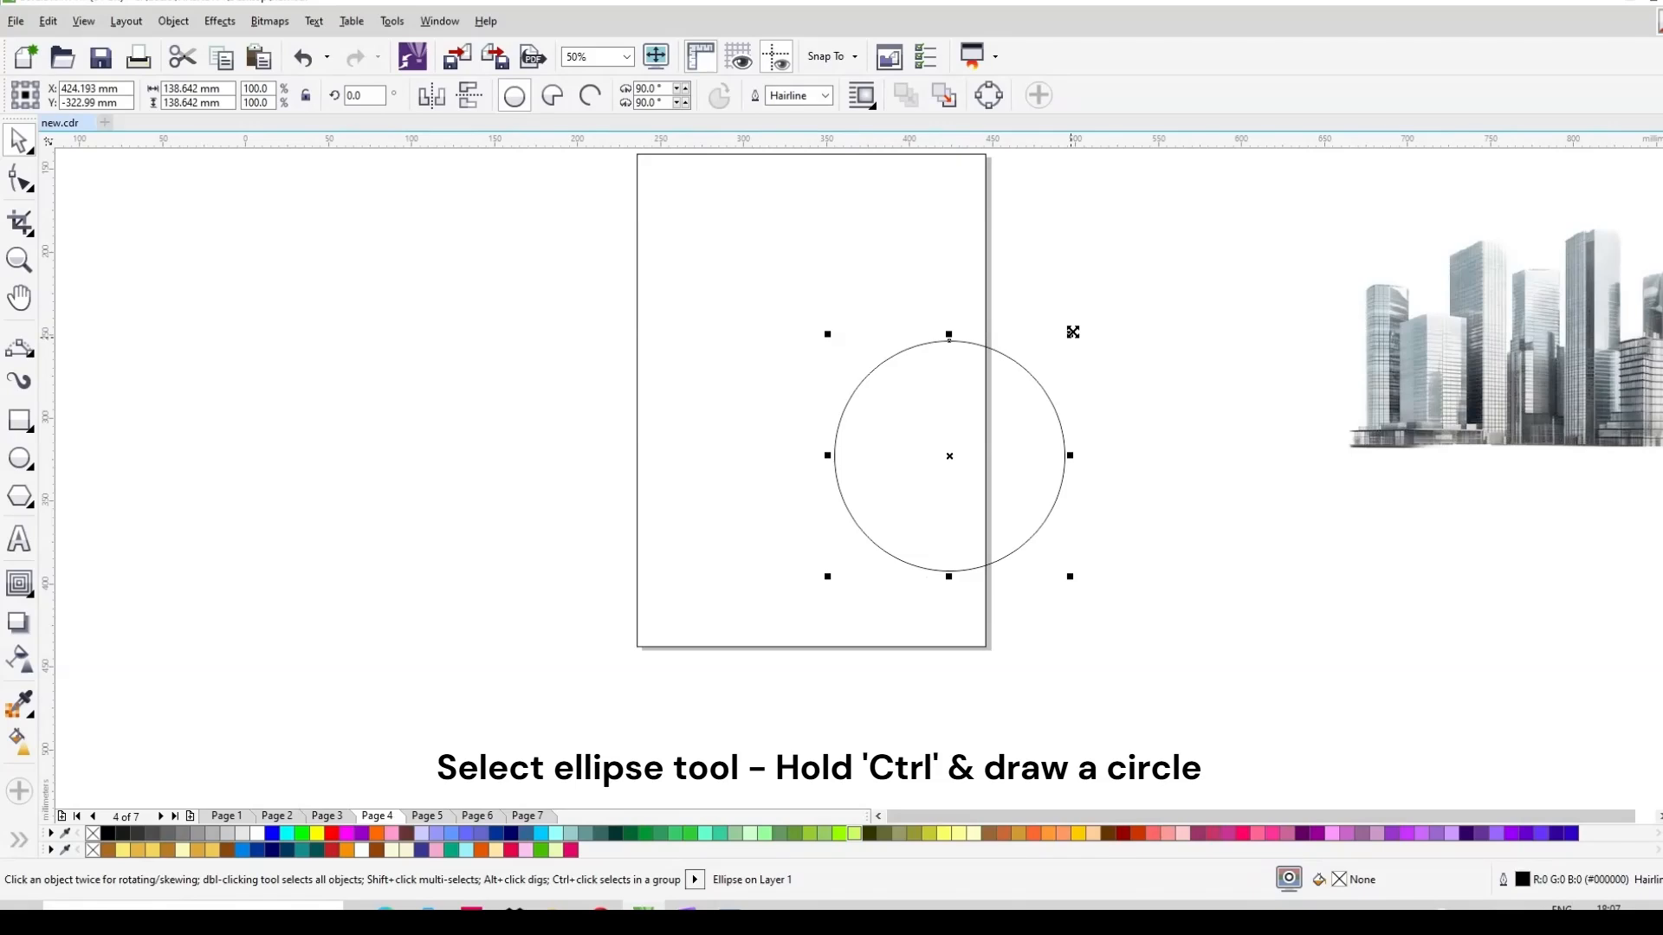
pyautogui.moveTo(1073, 332); pyautogui.dragTo(1077, 326)
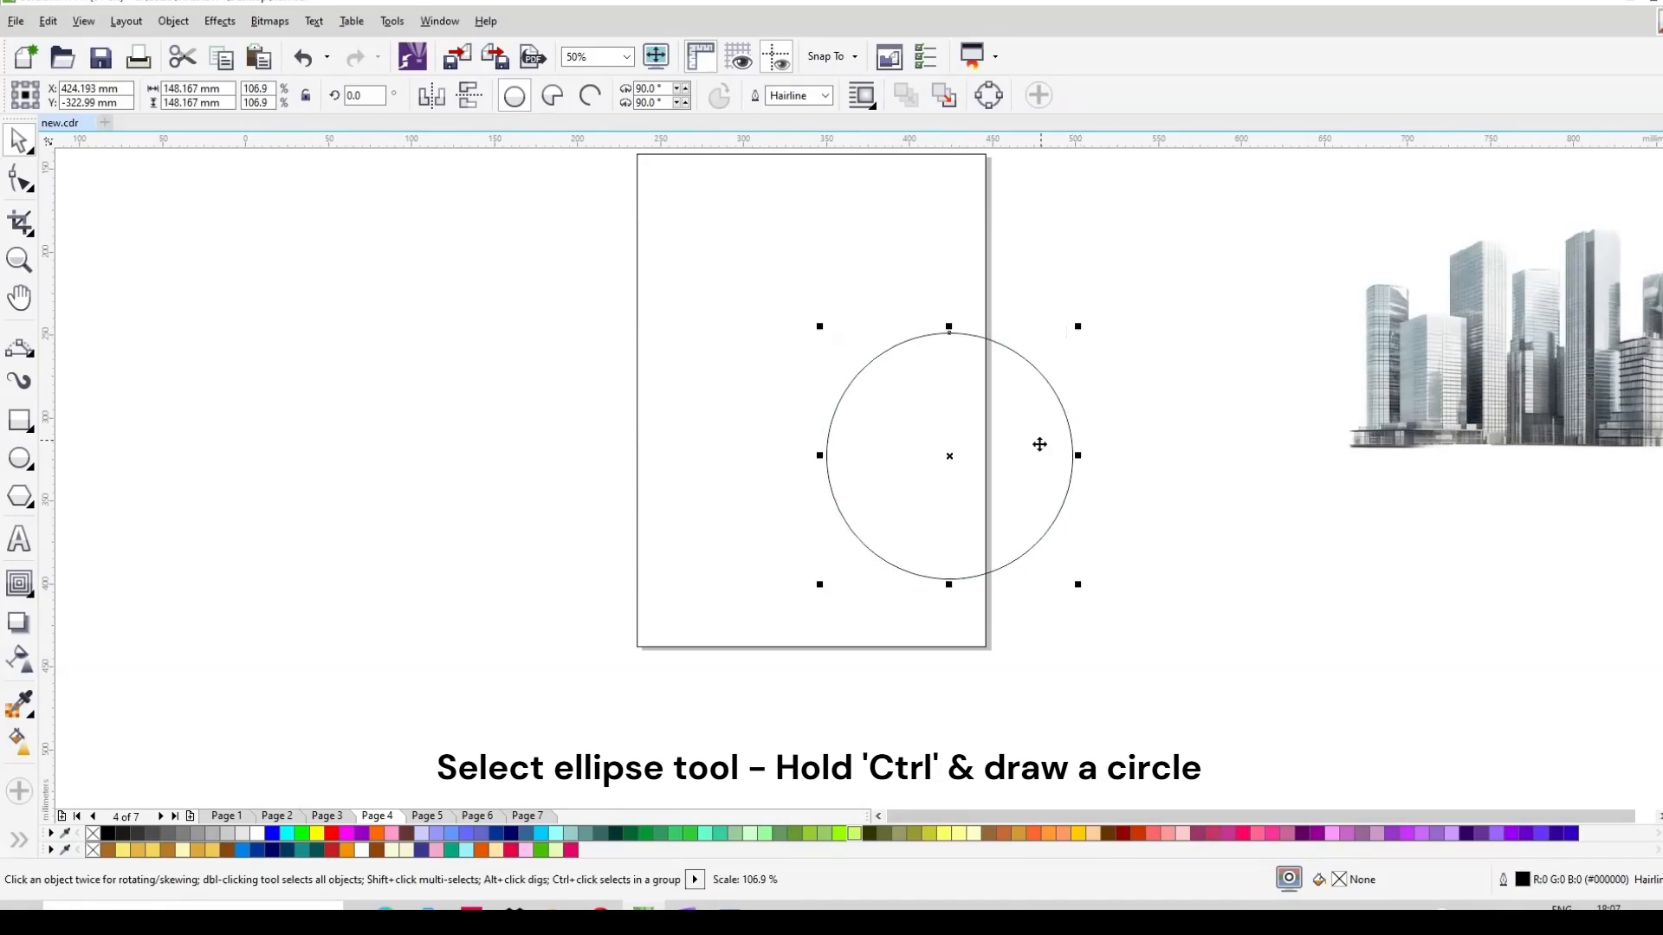
pyautogui.moveTo(1034, 453); pyautogui.dragTo(1039, 452)
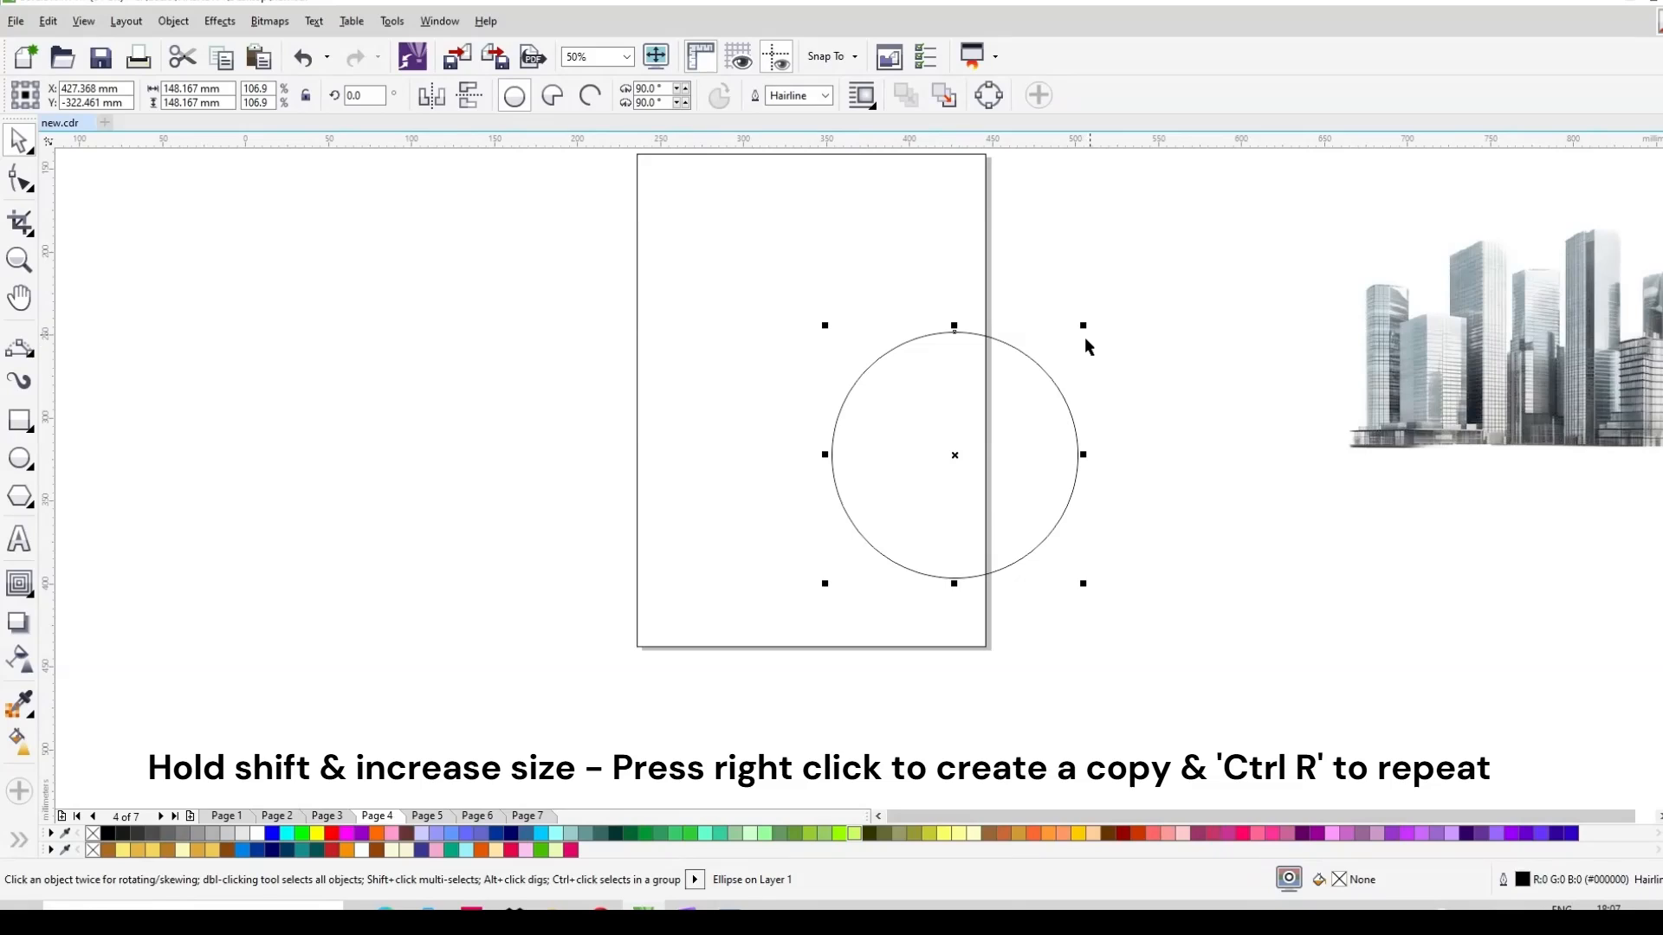
# Create enlarged concentric copies of the circle at about 162 and 177 mm, plus larger outer copies including ones of about 320 and 293 mm.
pyautogui.moveTo(1082, 325); pyautogui.dragTo(1098, 314)
pyautogui.rightClick(1097, 314)
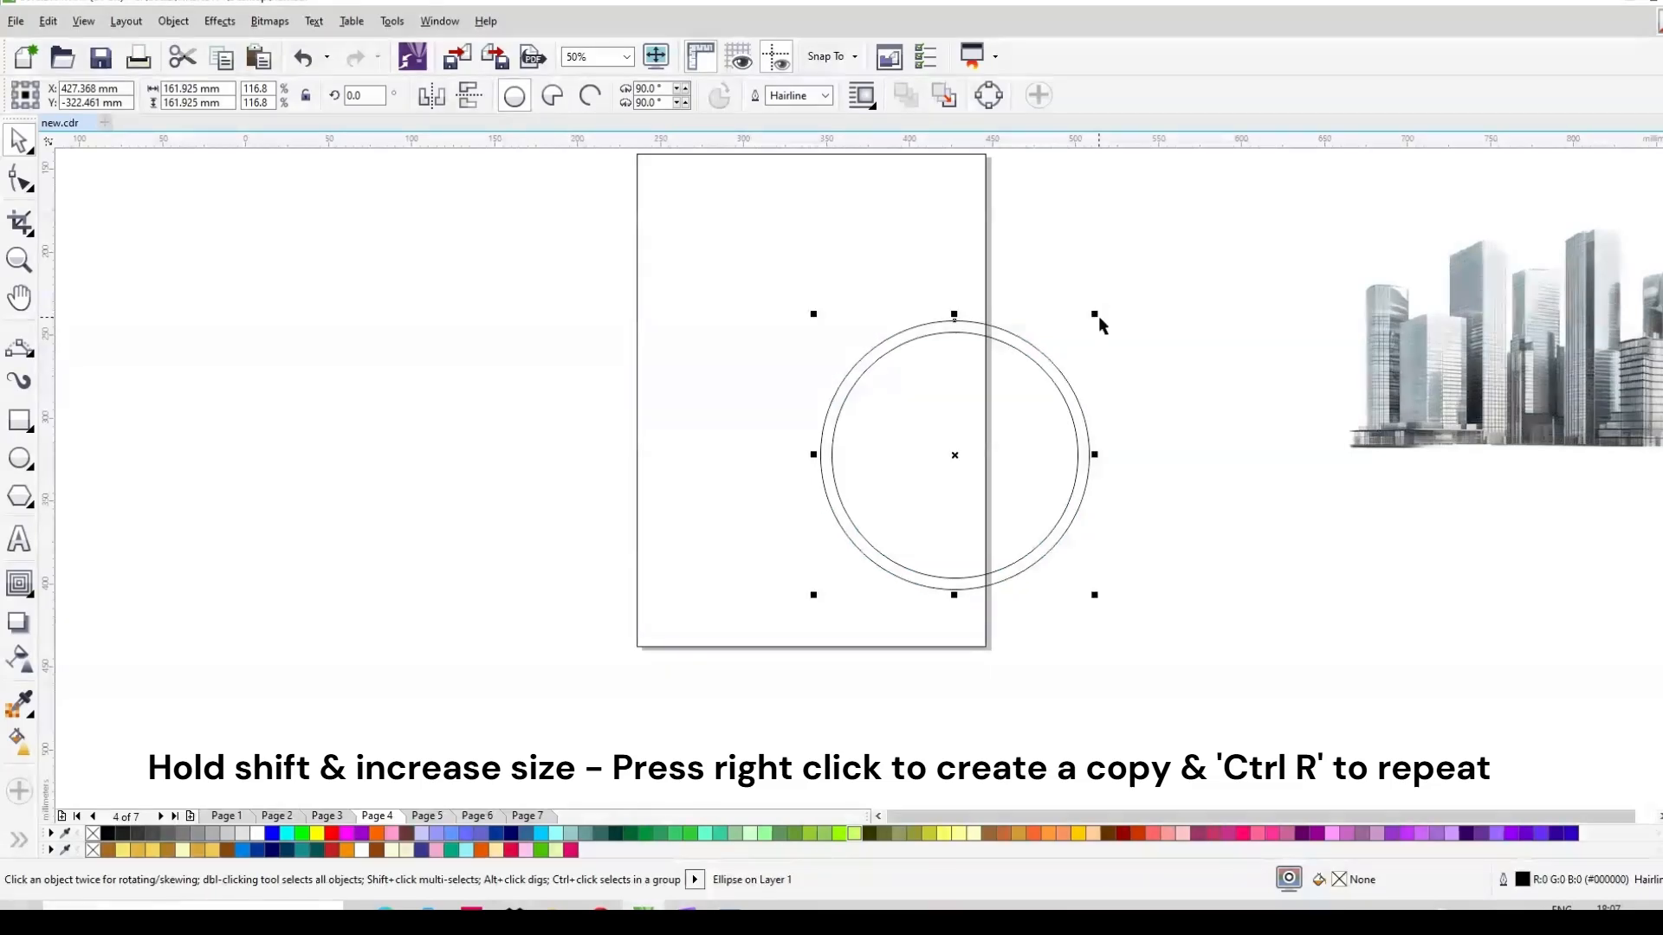
pyautogui.hotkey('ctrl', 'r')
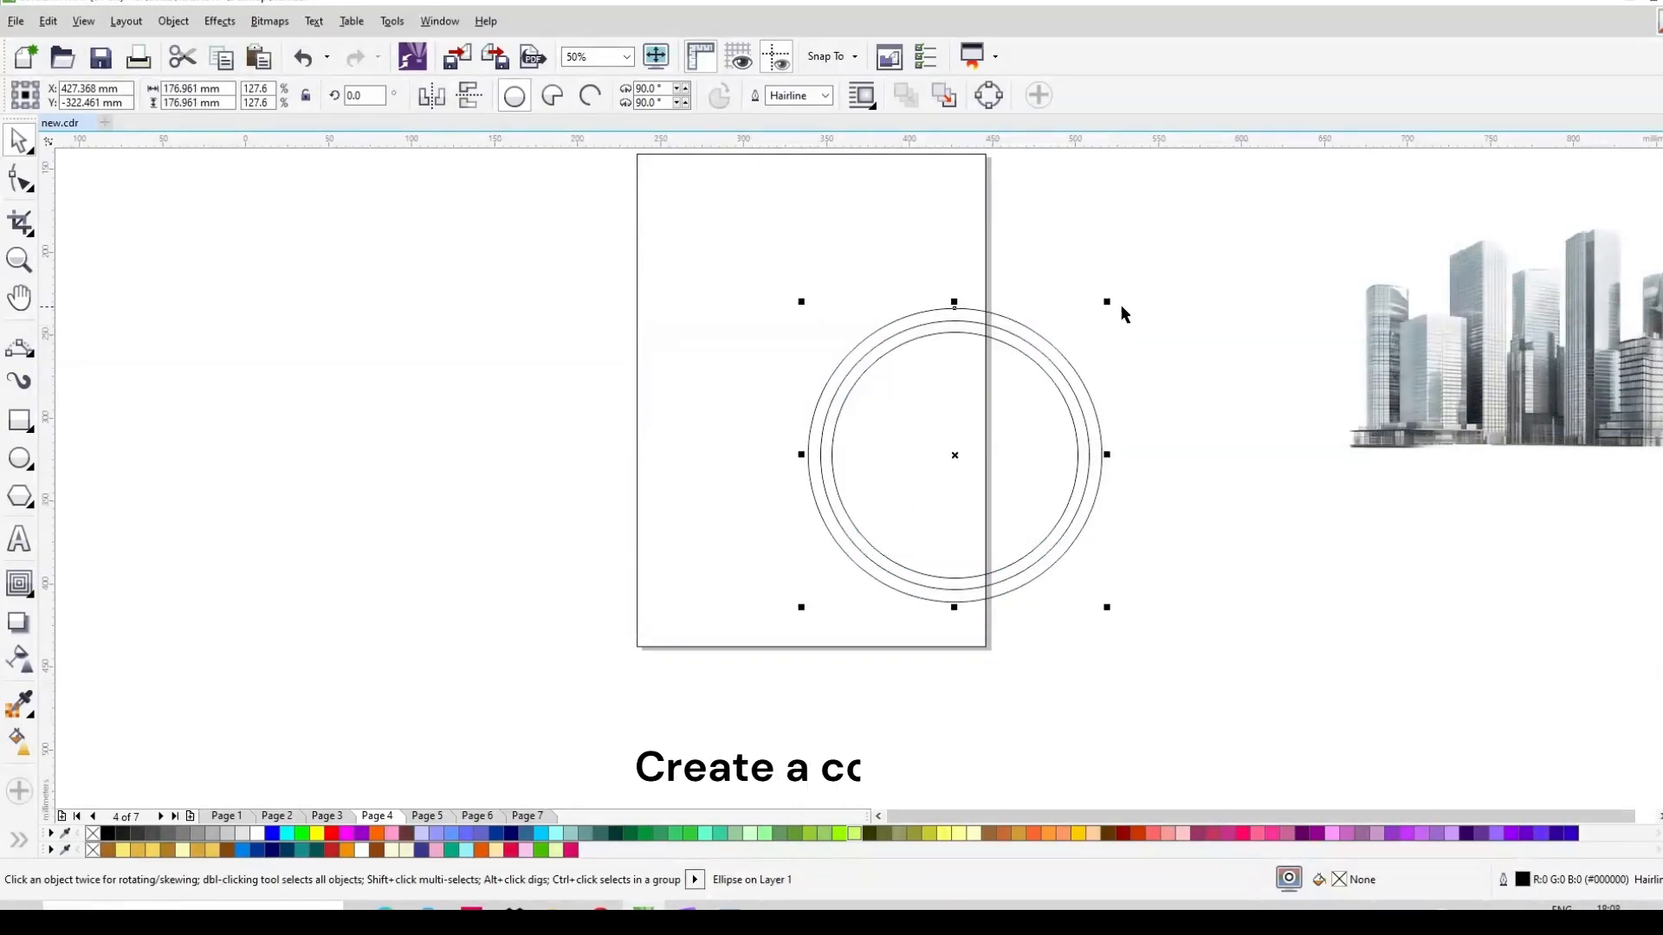
pyautogui.moveTo(1106, 299); pyautogui.dragTo(1225, 179)
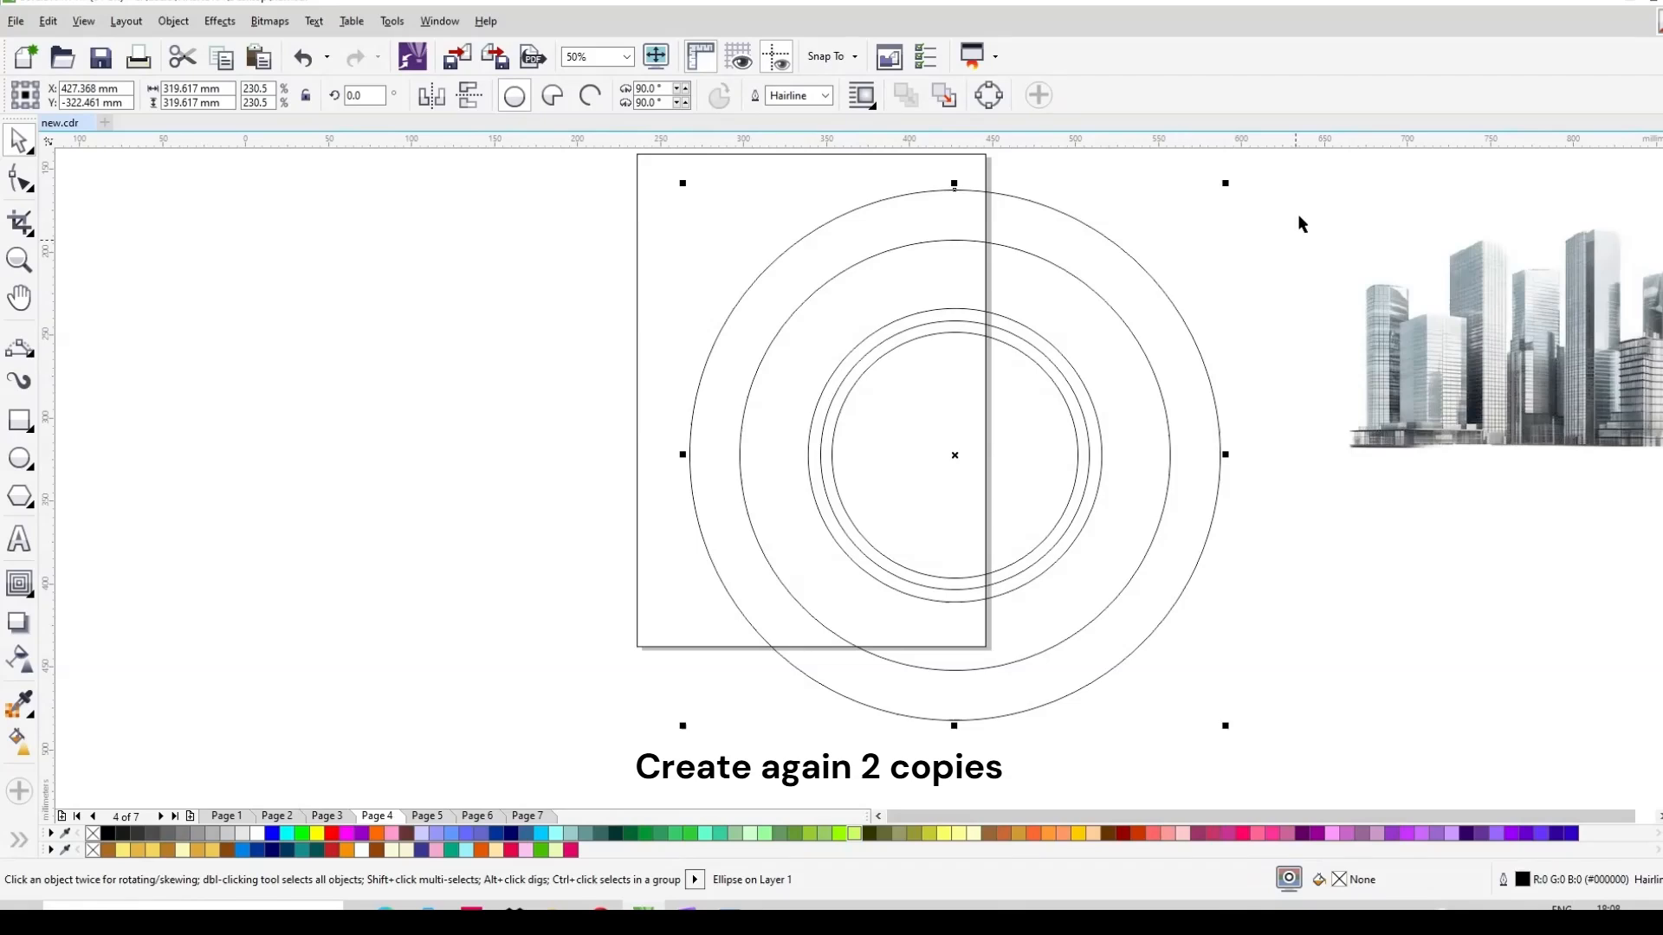
pyautogui.moveTo(1229, 183); pyautogui.dragTo(1225, 205)
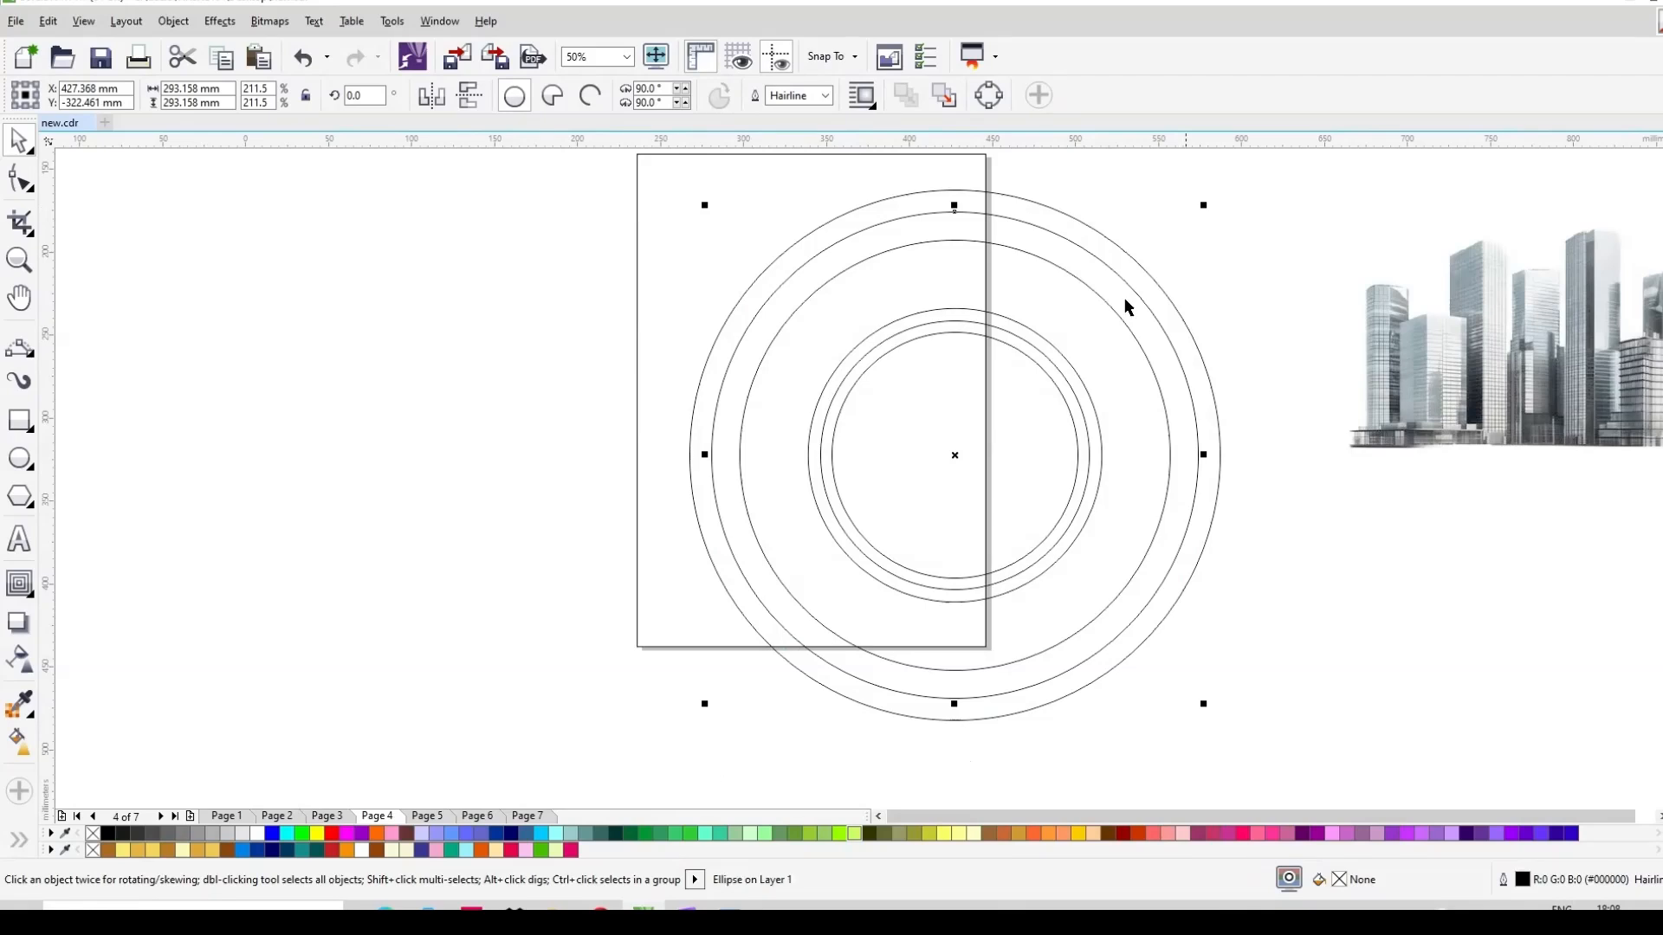
# Left-align the two outermost circles and nudge the smaller one 4 mm to the right.
pyautogui.keyDown('shift'); pyautogui.click(825, 224); pyautogui.keyUp('shift')
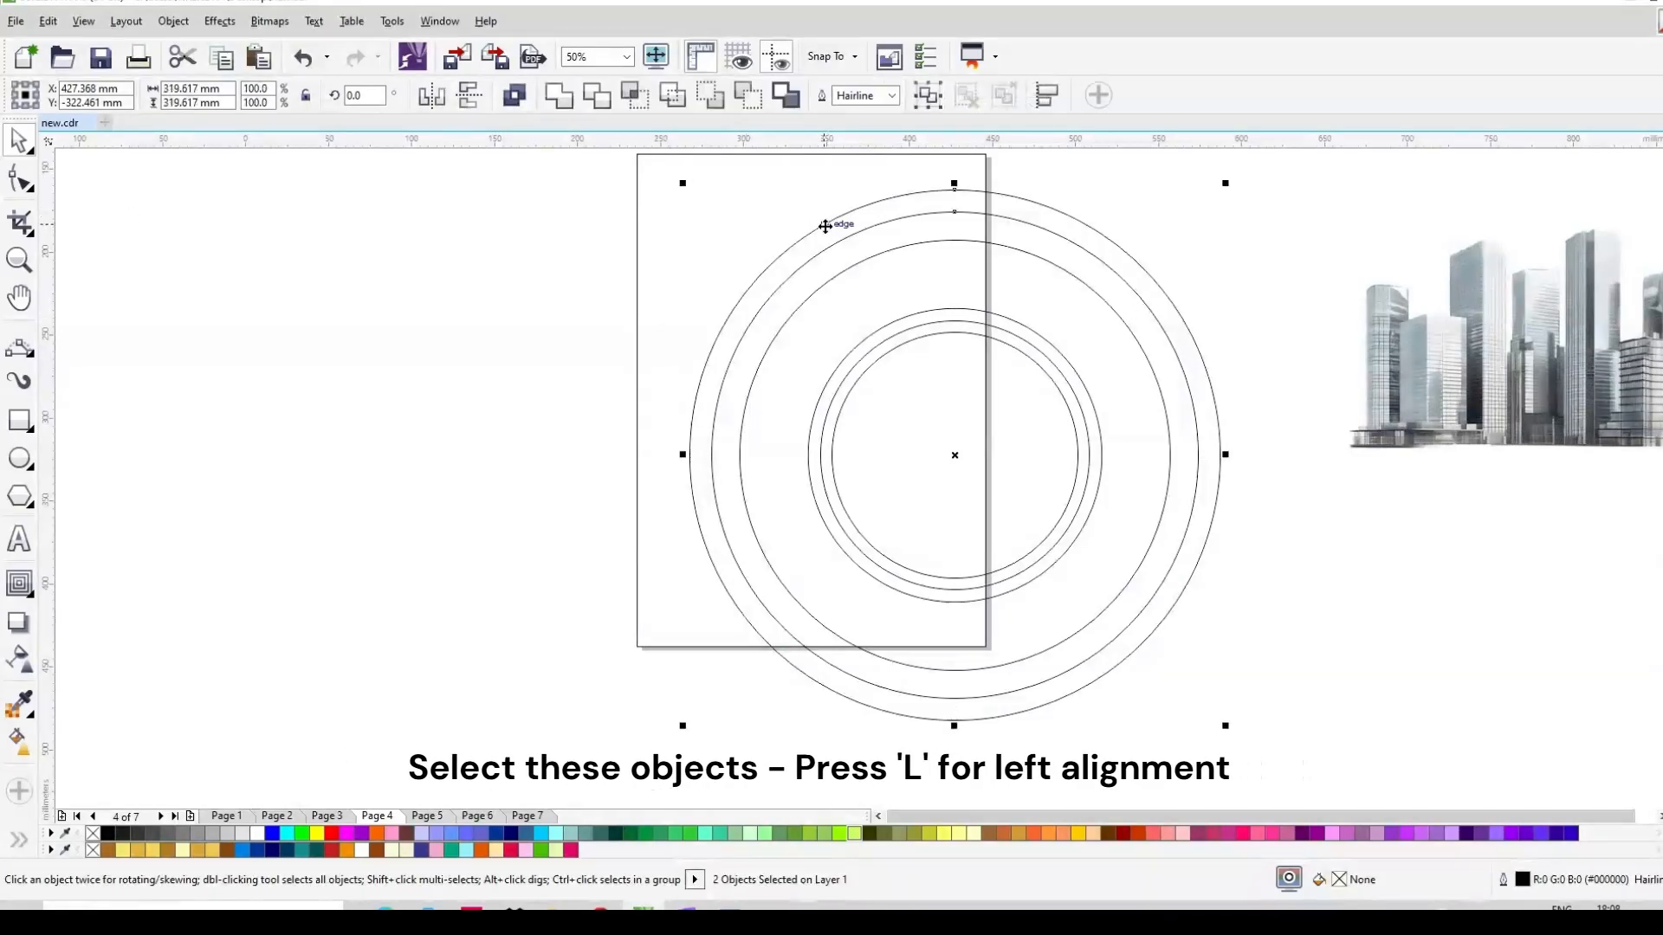
pyautogui.press('l')
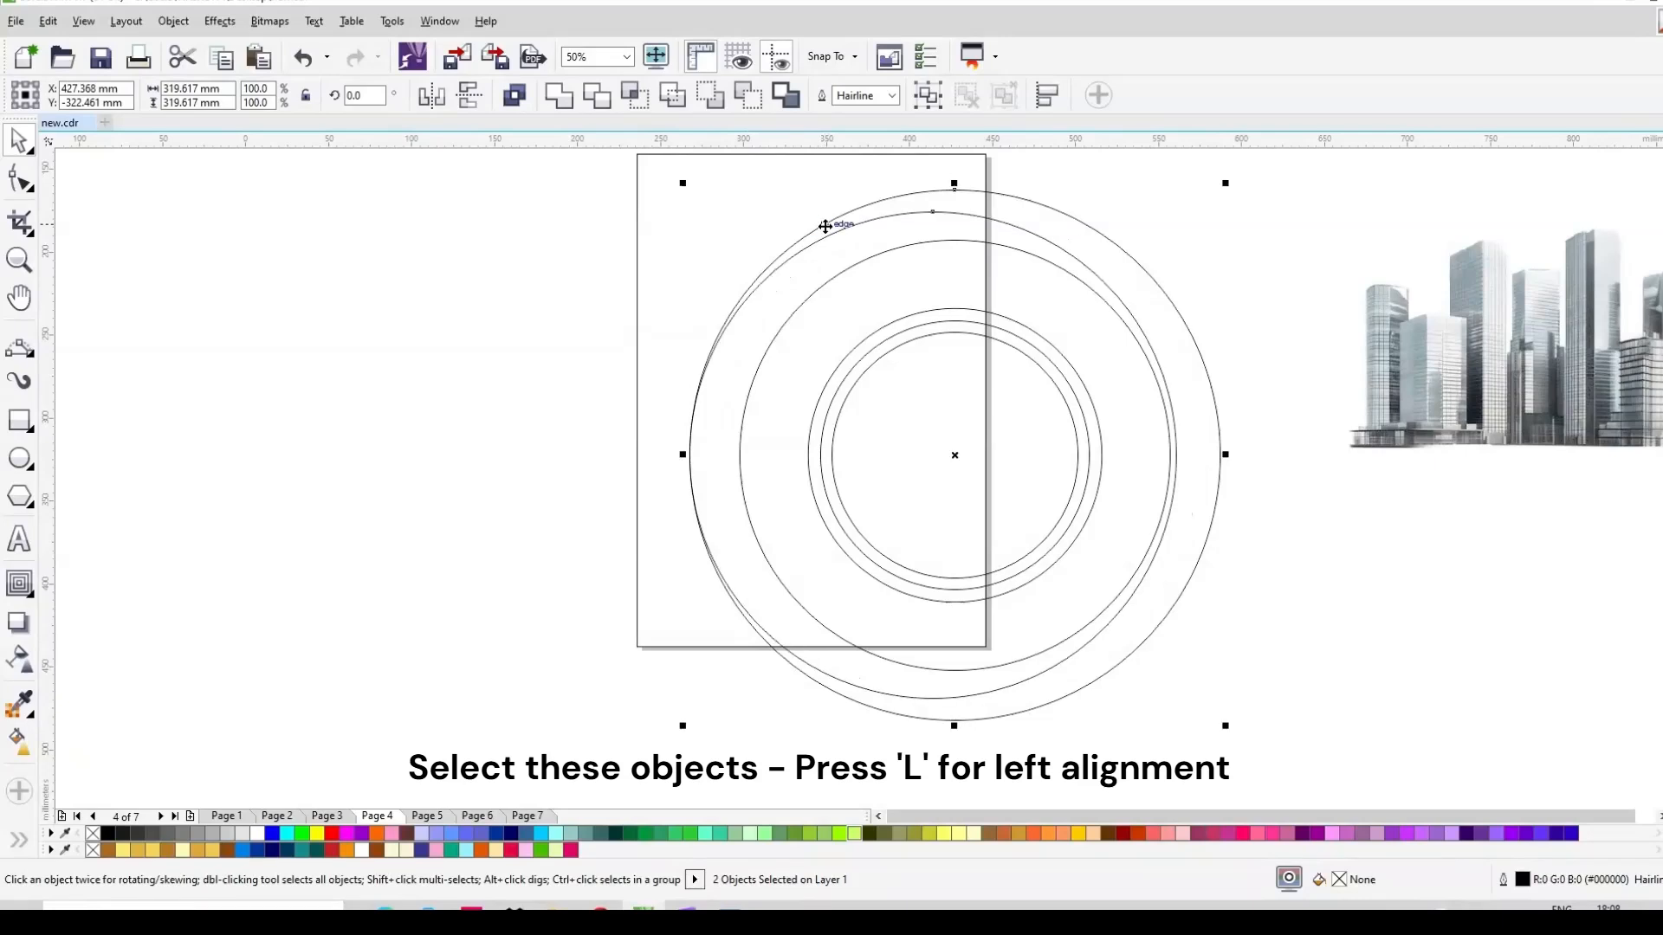
pyautogui.click(995, 227)
pyautogui.click(994, 225)
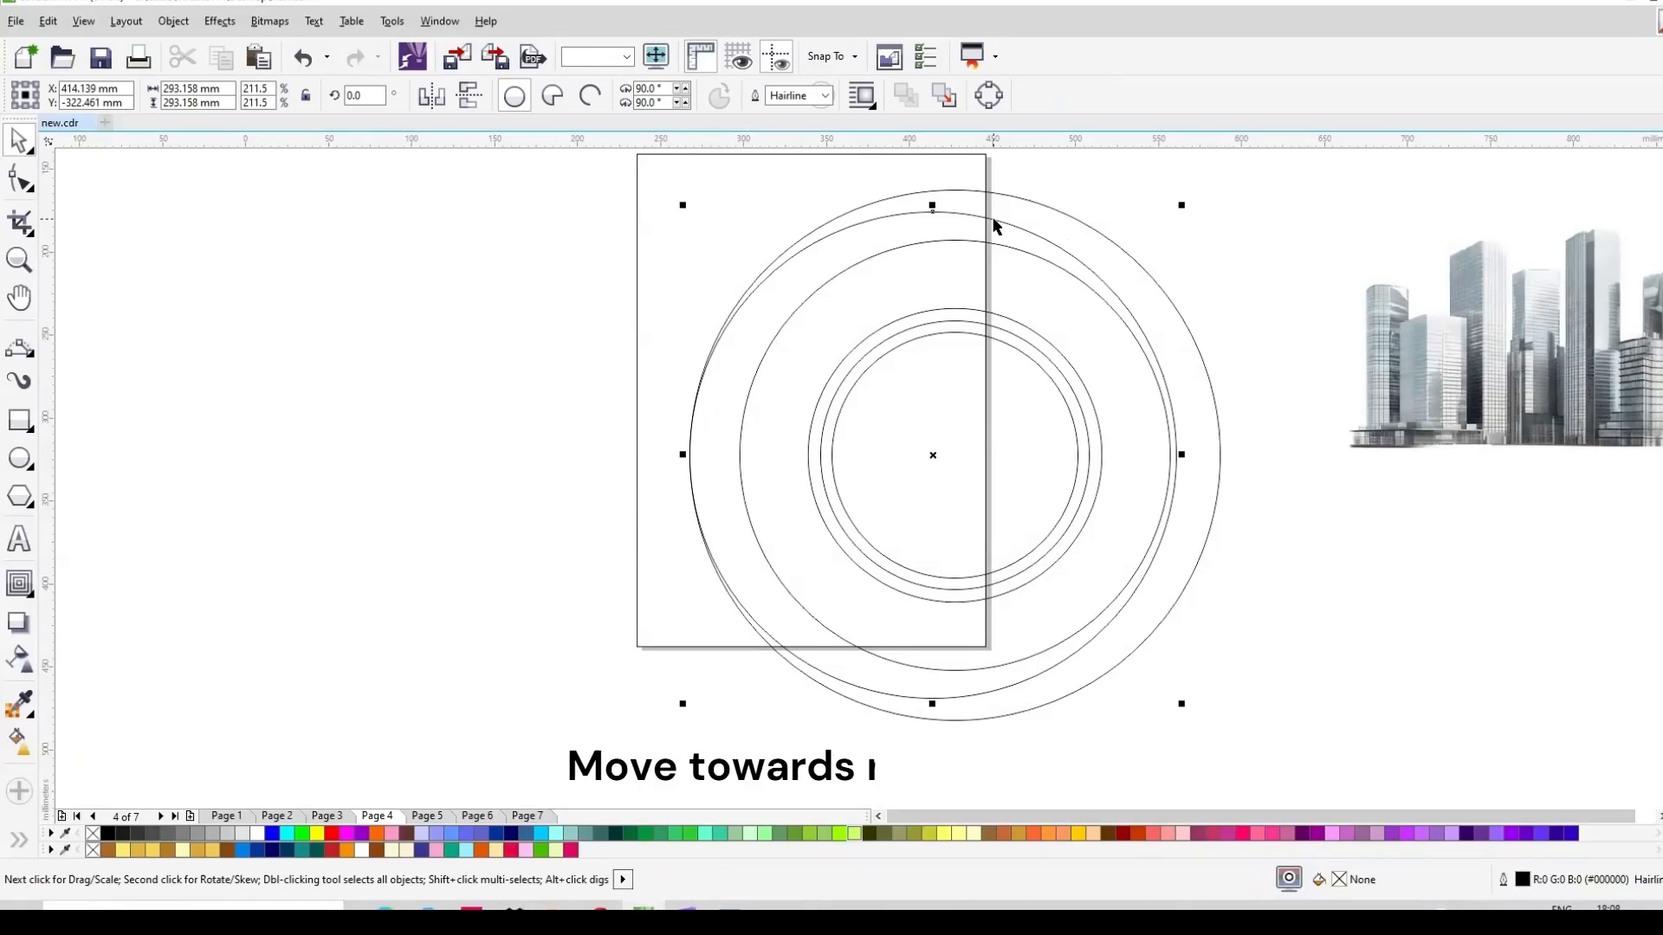
pyautogui.press('Right')
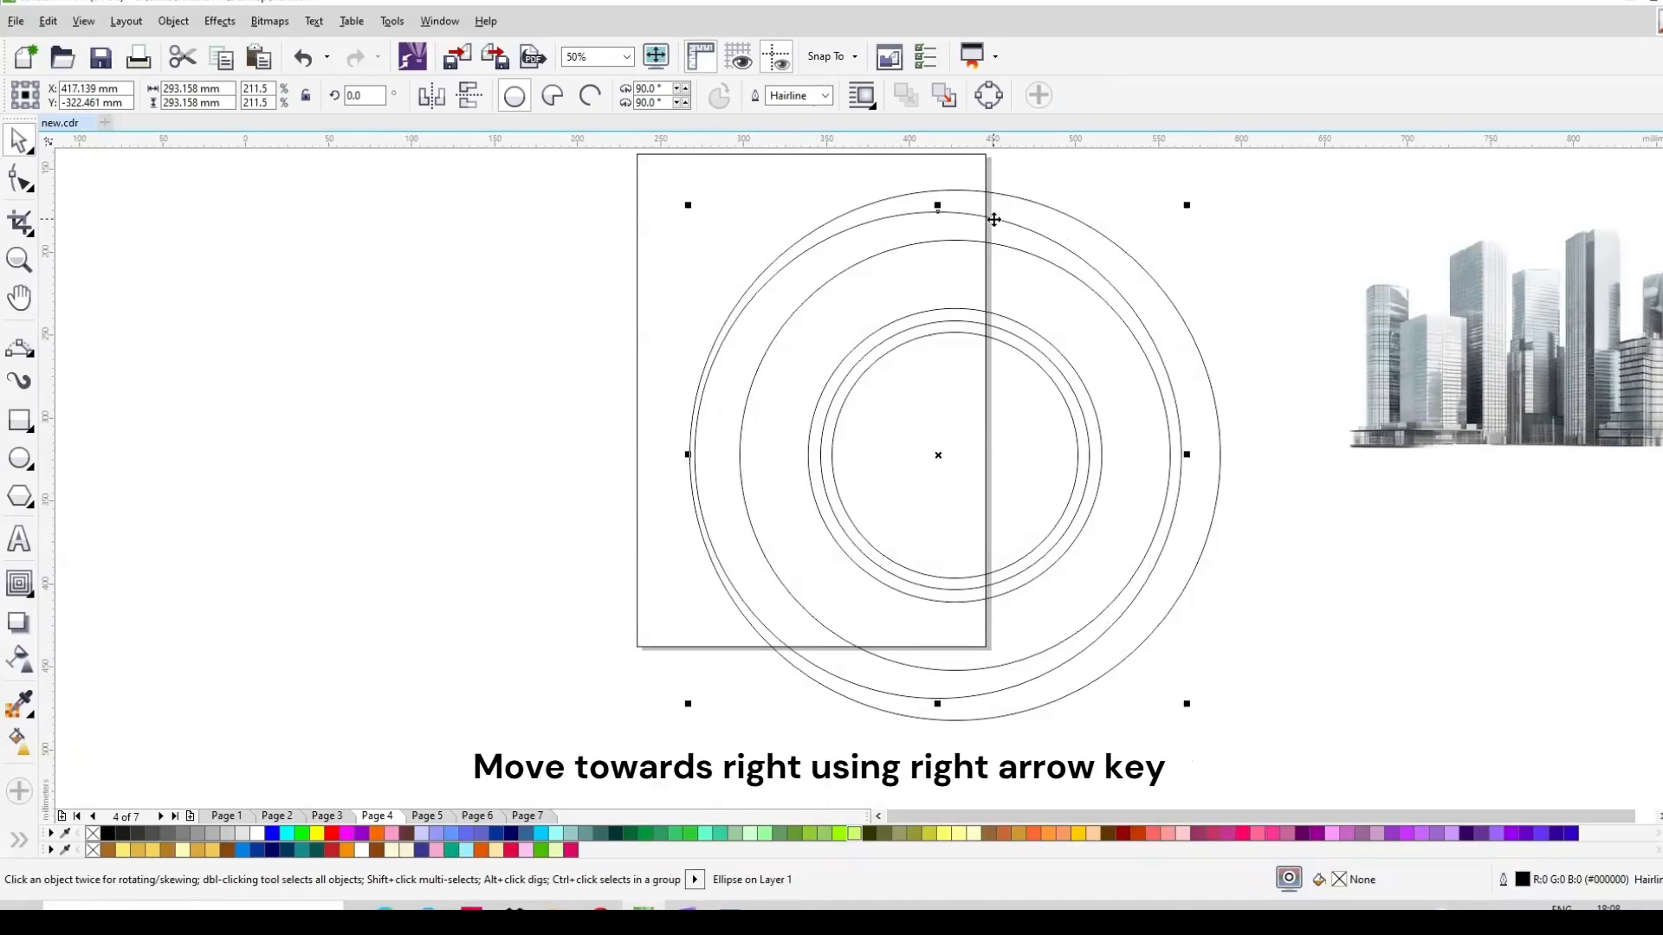
pyautogui.press('Right')
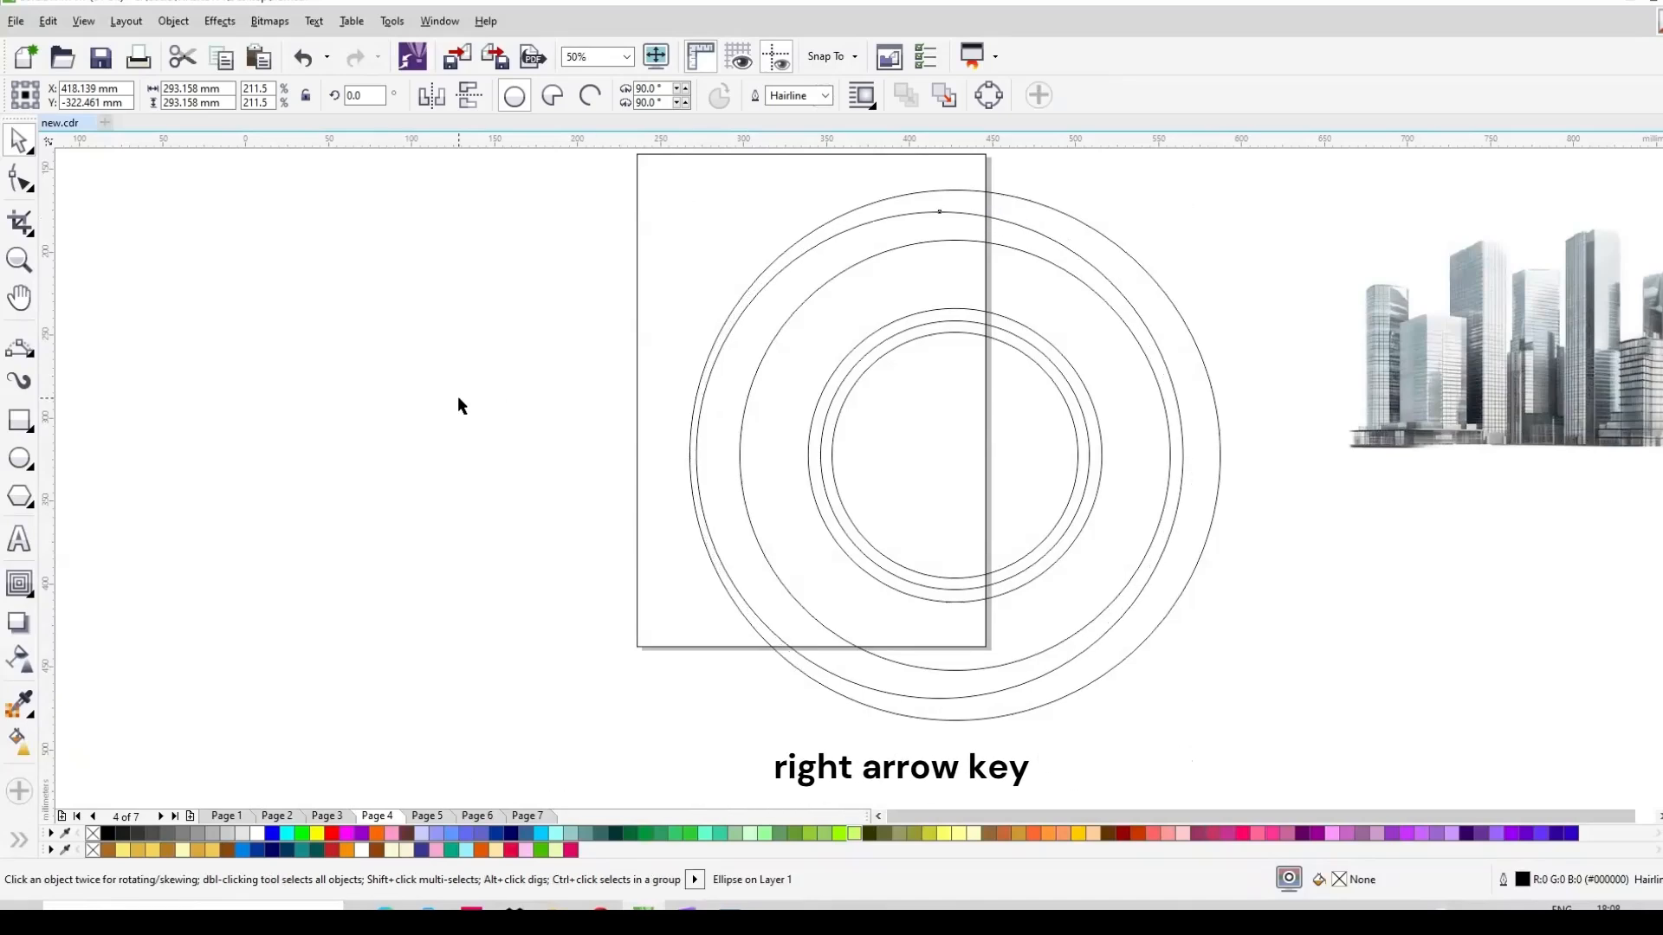
pyautogui.click(458, 397)
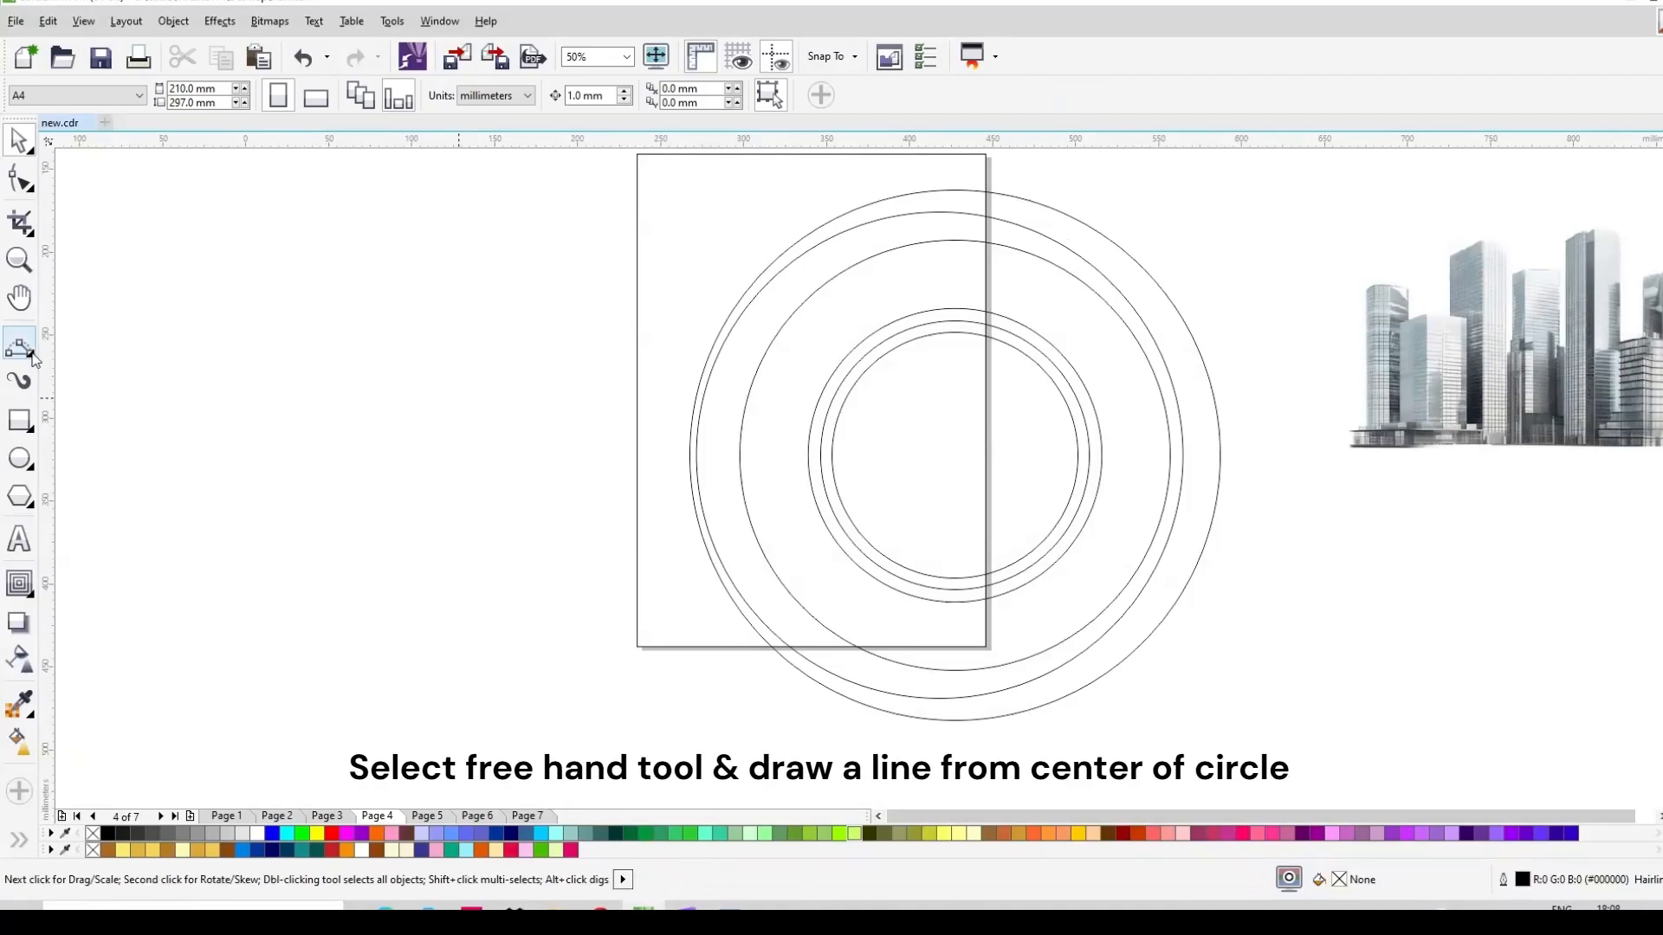
# Draw a straight Freehand line from the circles' centre to beyond the page's lower left, and mirror a copy of it upward.
pyautogui.click(31, 354)
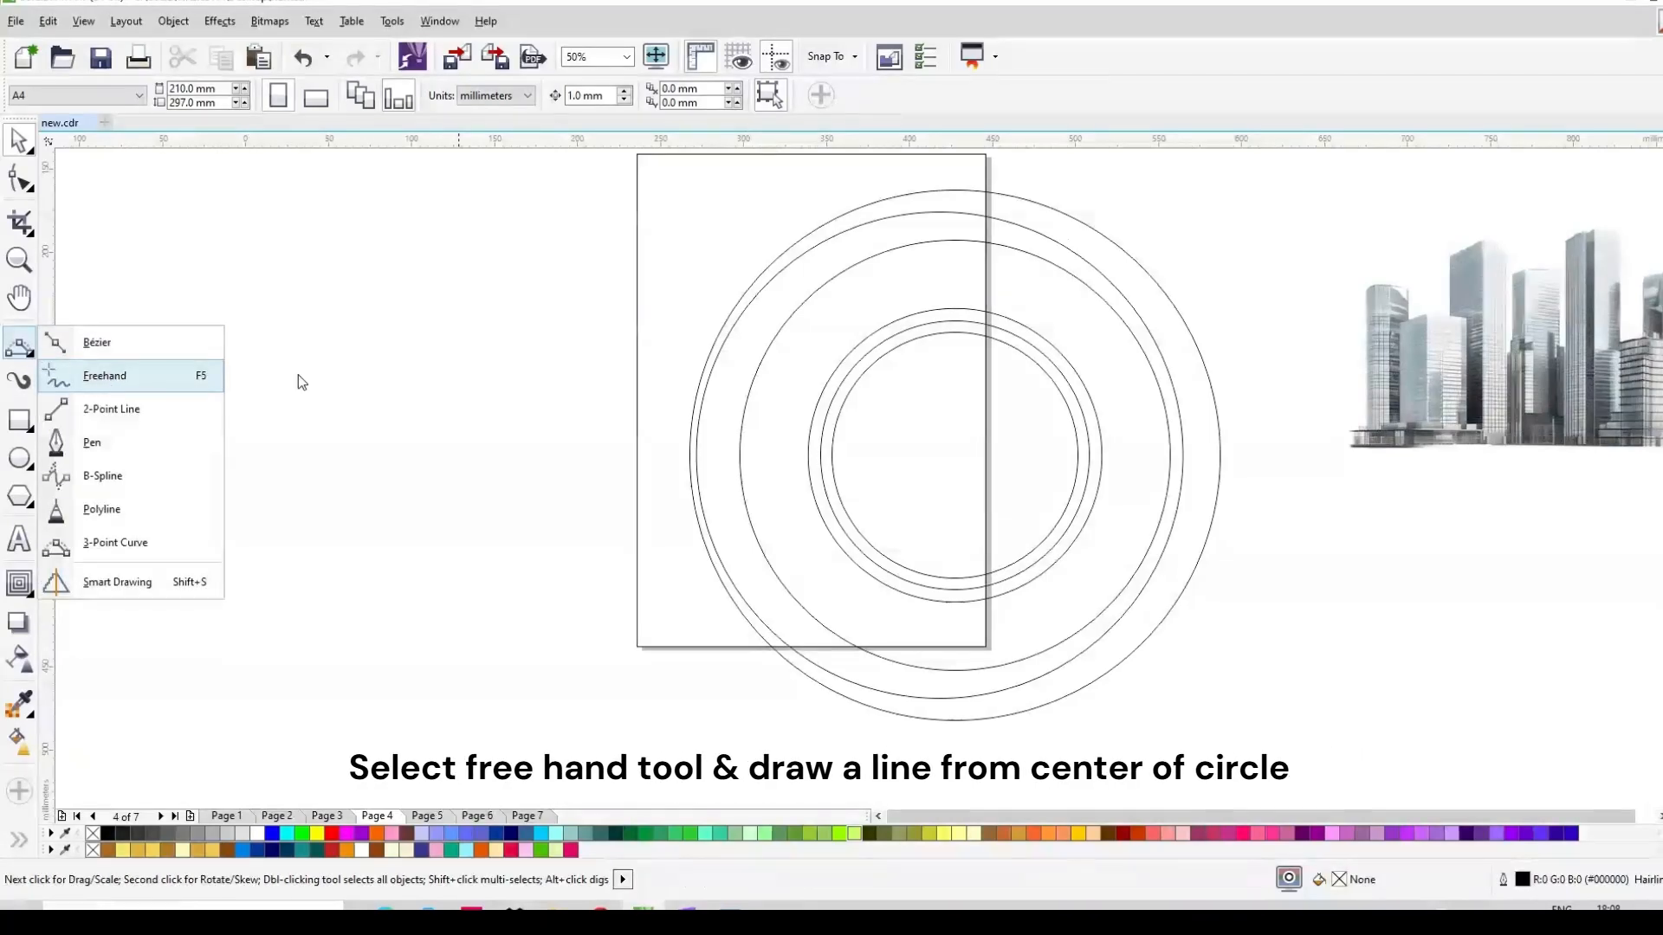
pyautogui.click(148, 378)
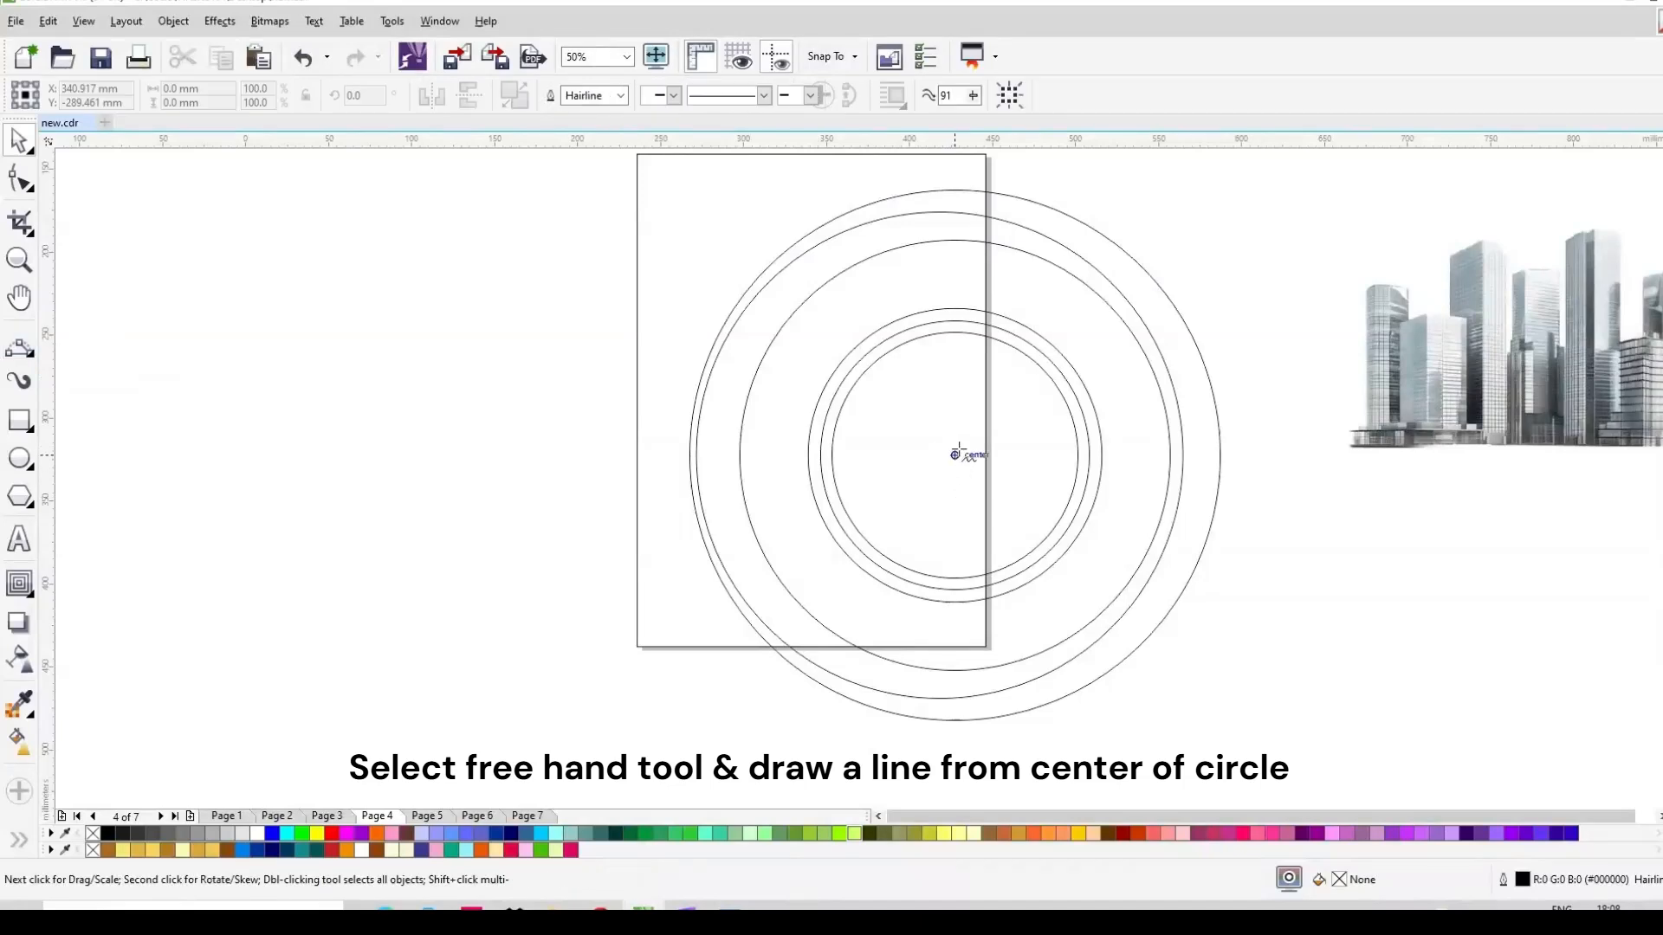
pyautogui.click(956, 454)
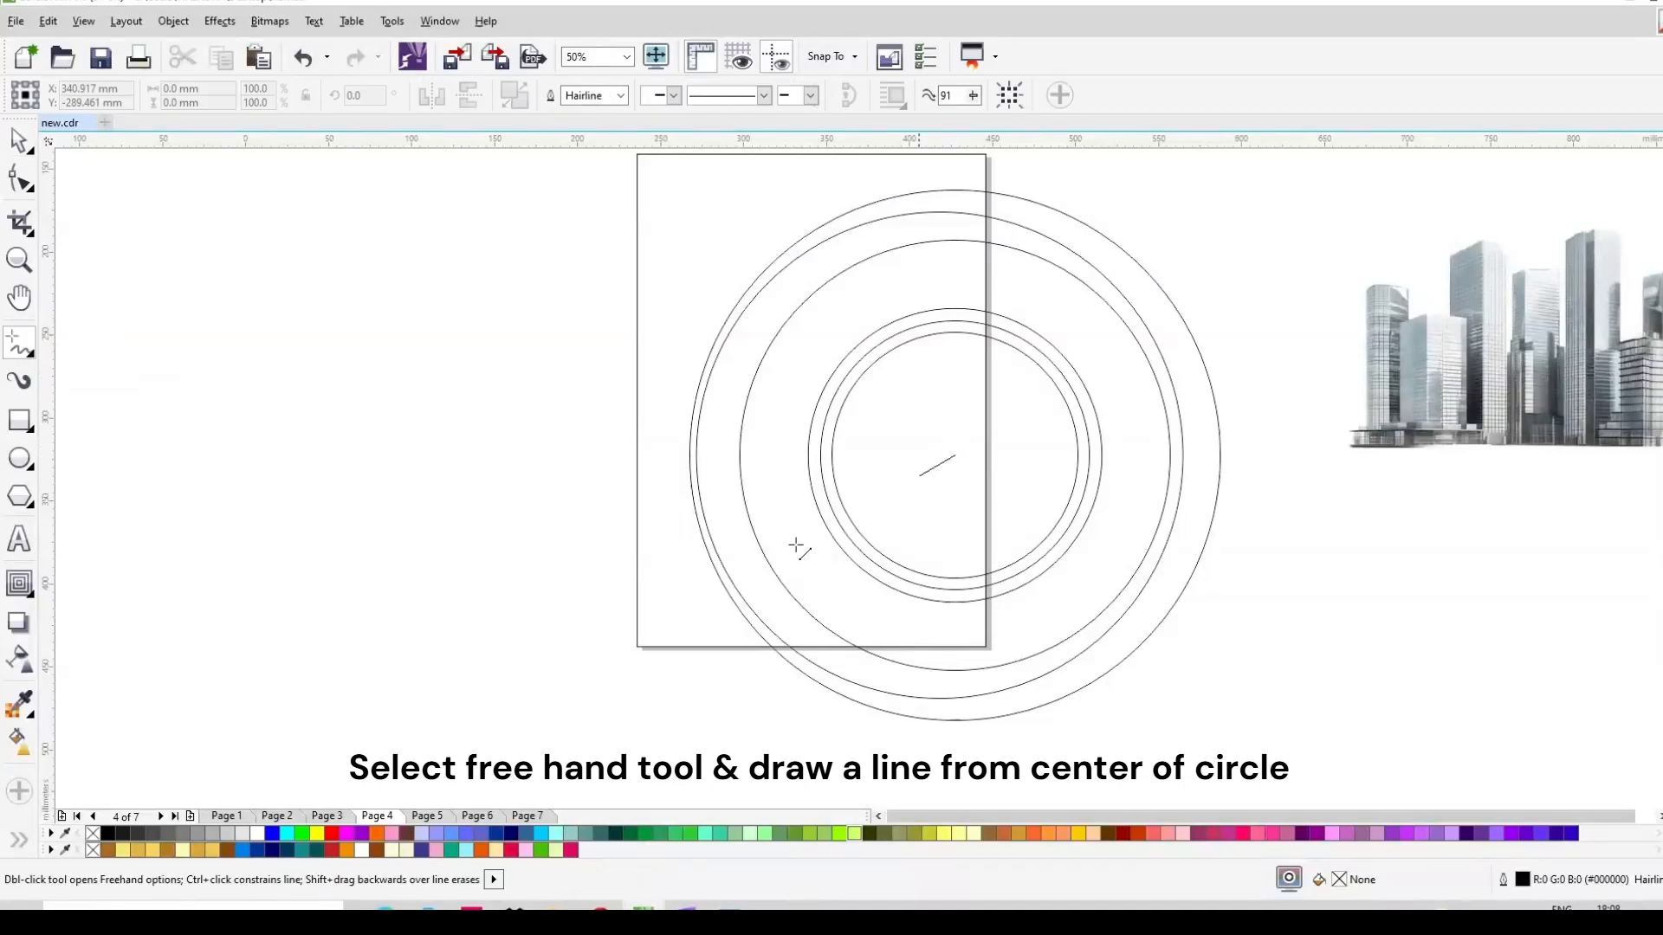
pyautogui.click(511, 684)
pyautogui.press('space')
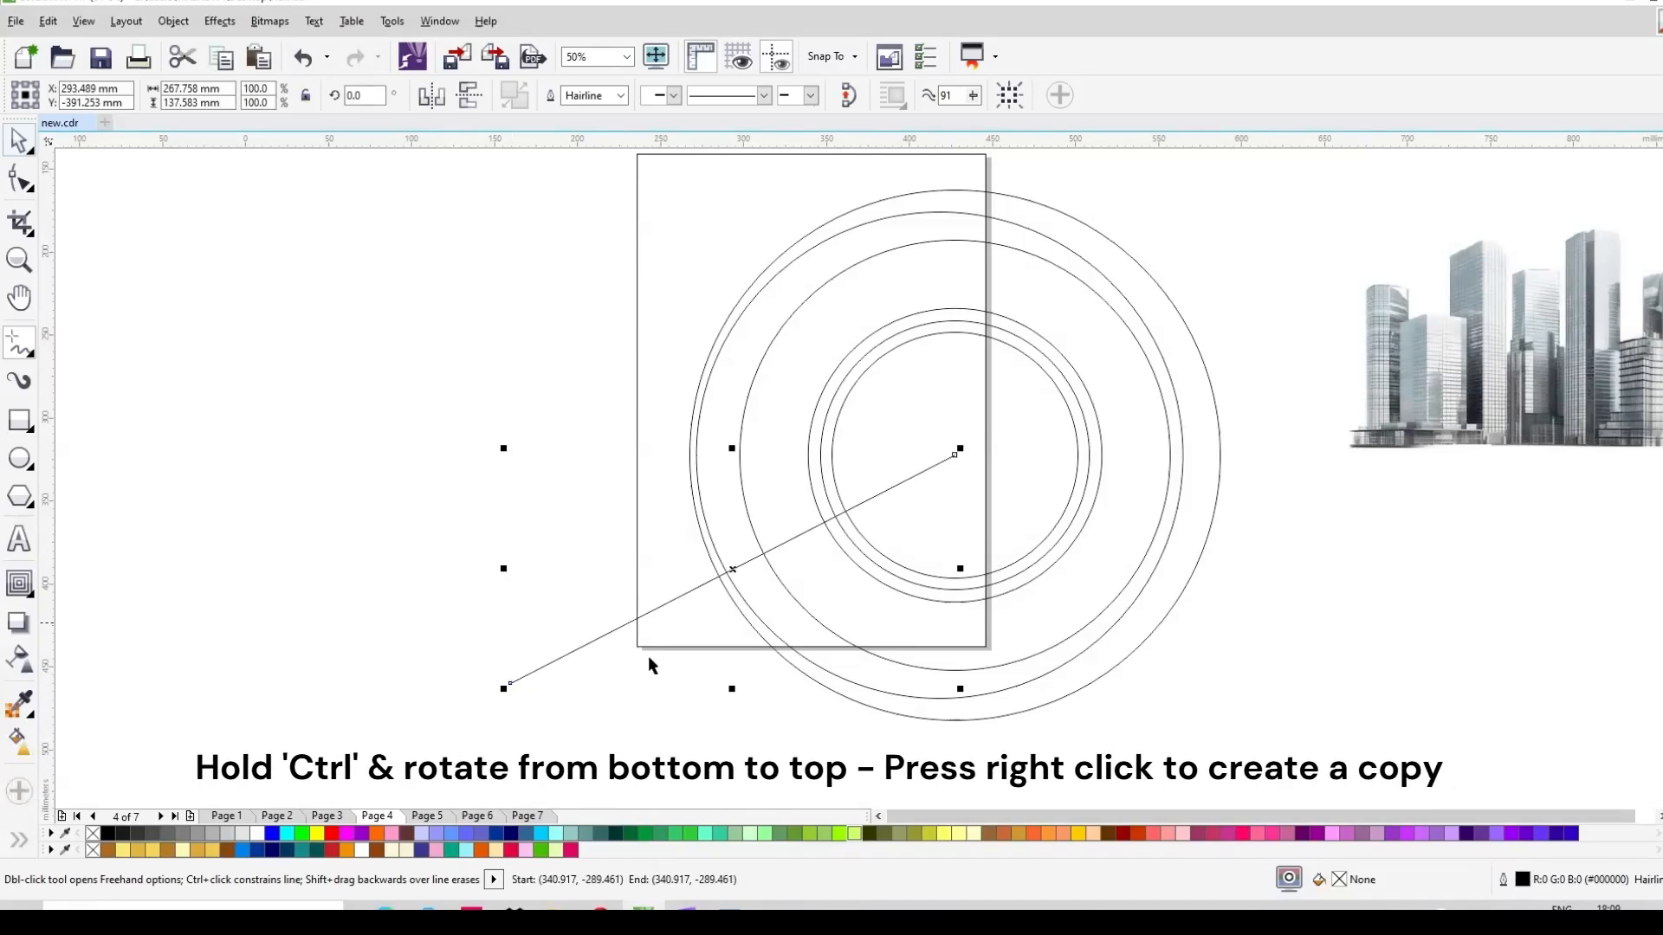
pyautogui.moveTo(732, 689); pyautogui.dragTo(806, 289)
pyautogui.rightClick(805, 289)
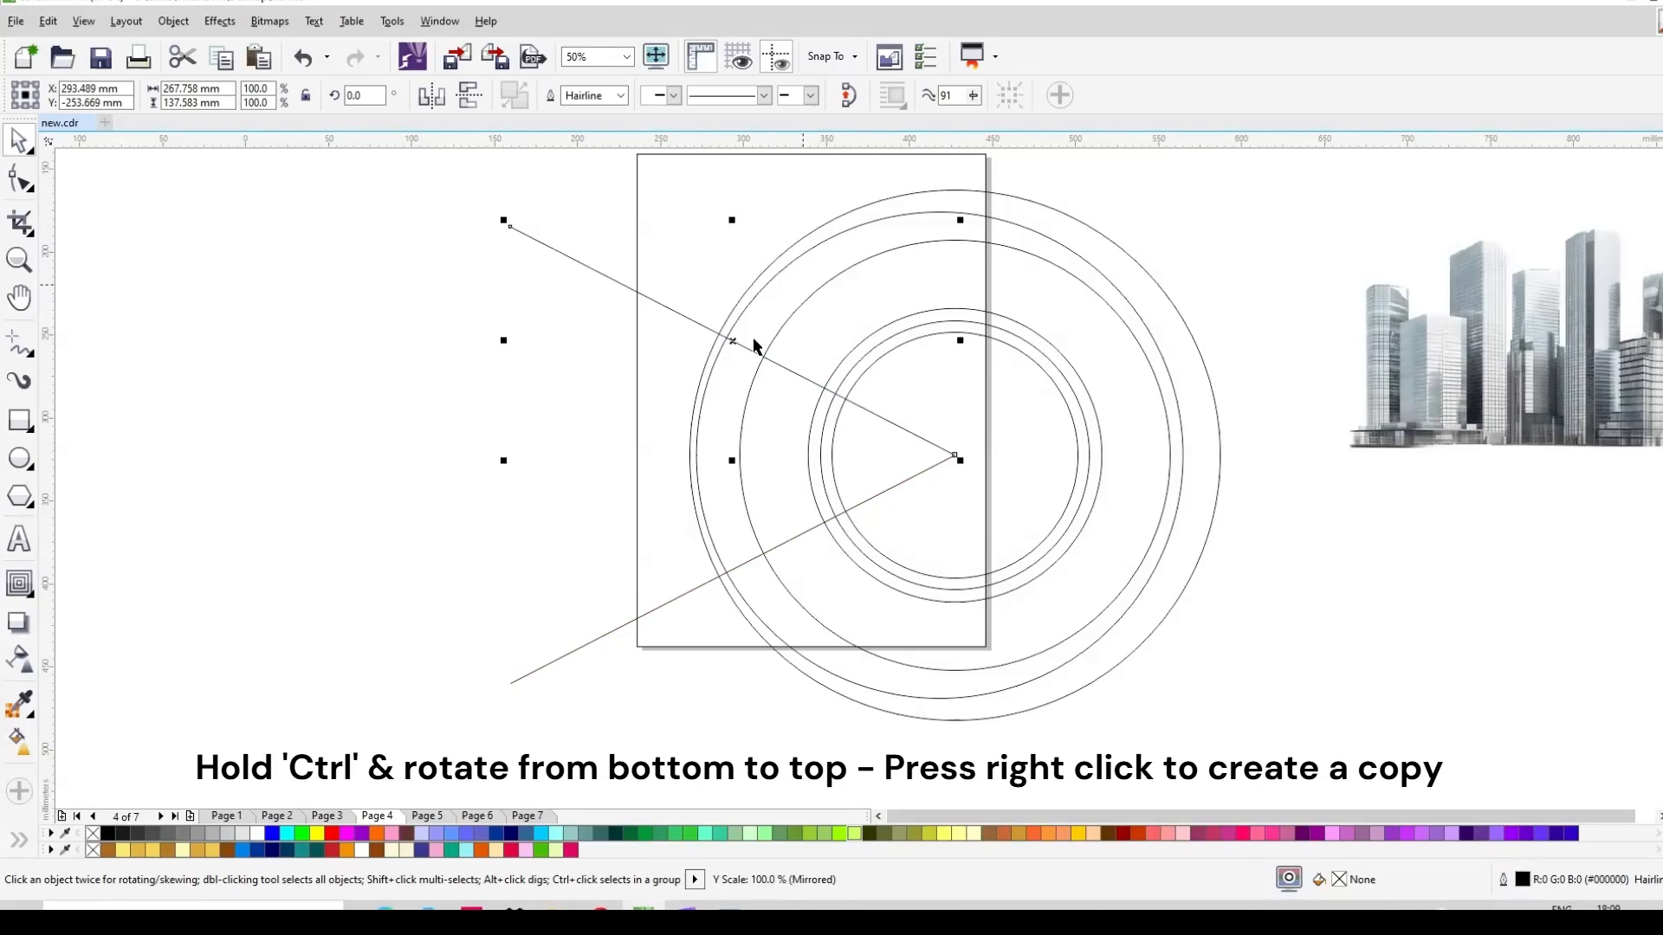
# Smart Fill the regions between the two lines with black, from the page's left edge to the third circle from the centre.
pyautogui.click(18, 840)
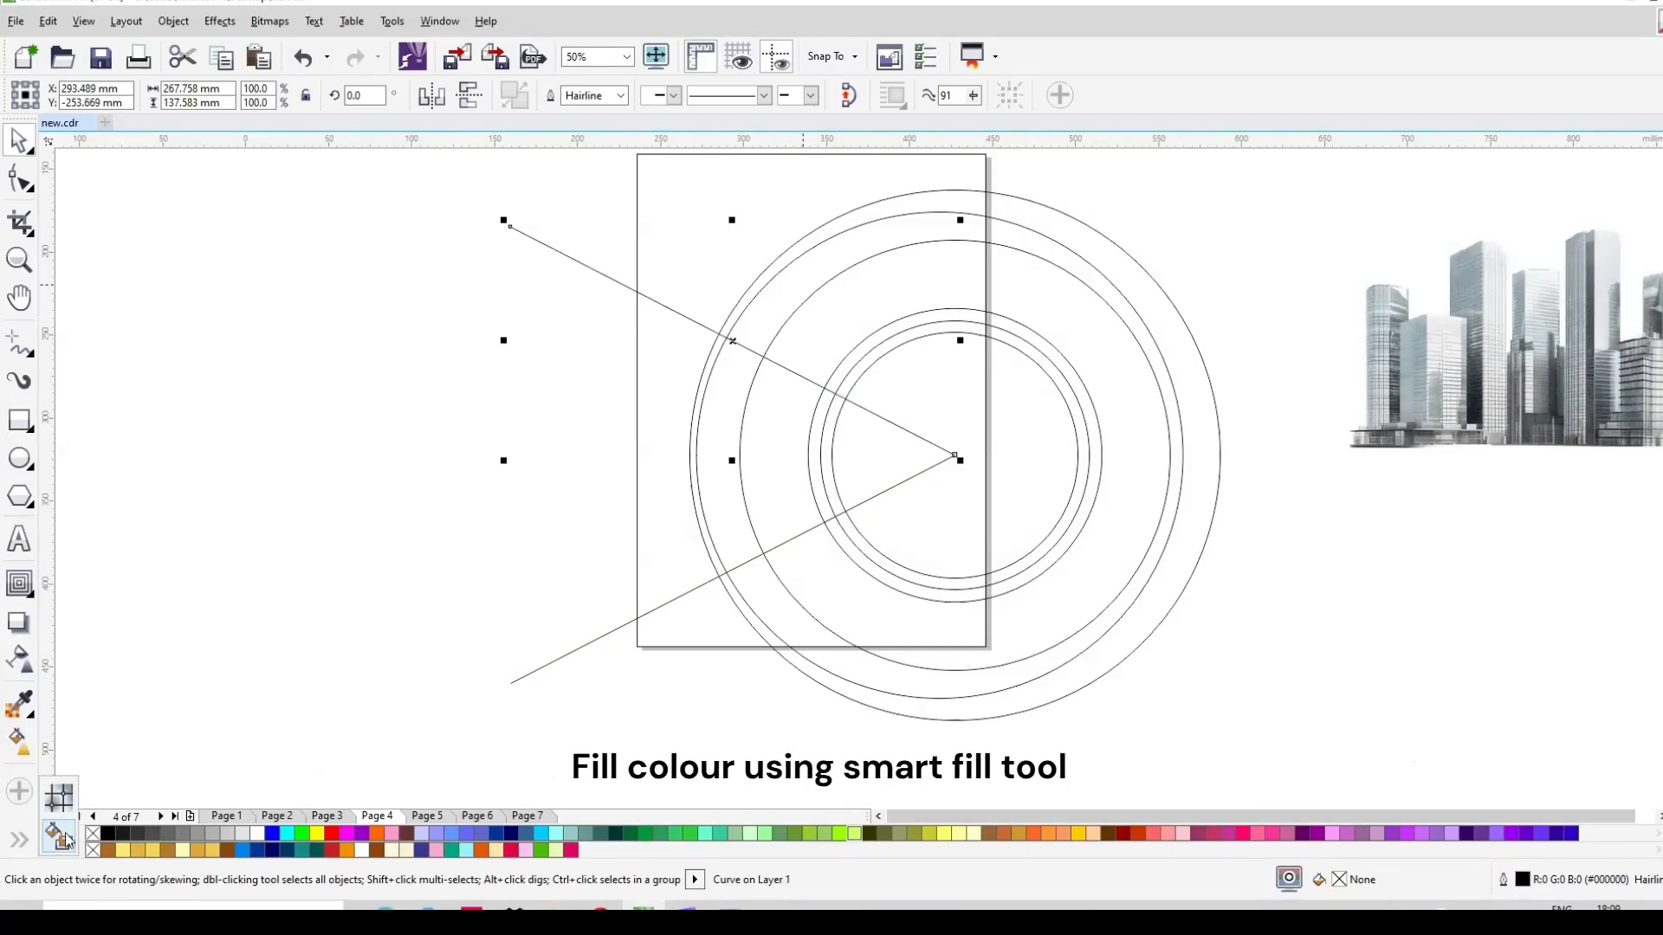
pyautogui.click(59, 835)
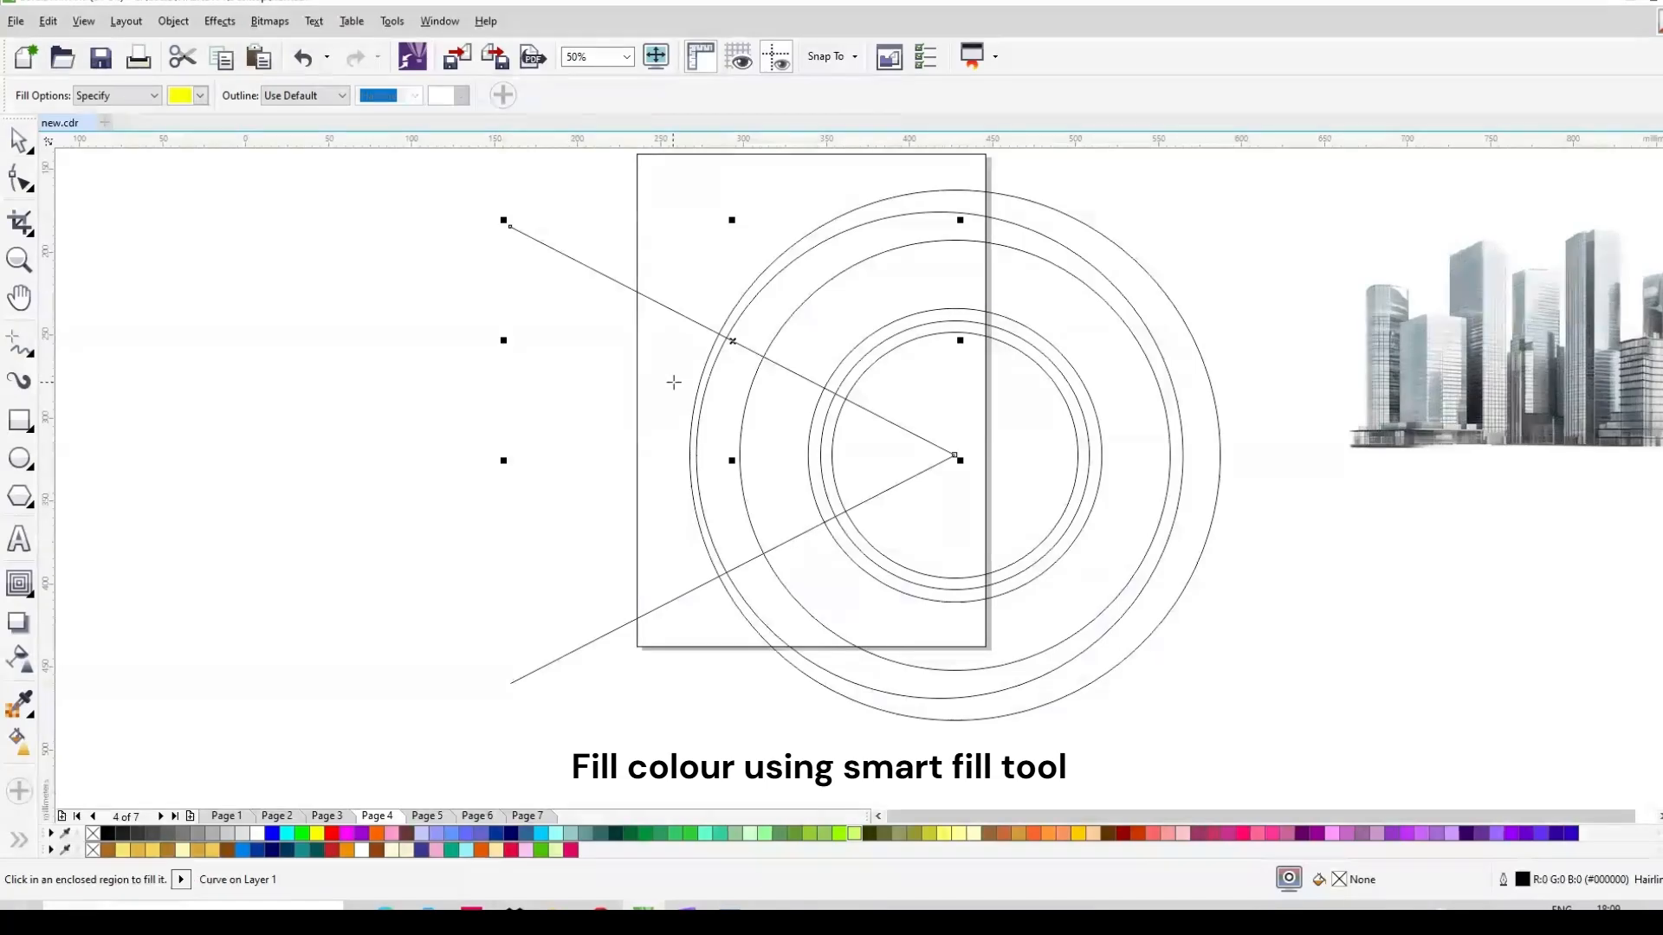
pyautogui.click(200, 95)
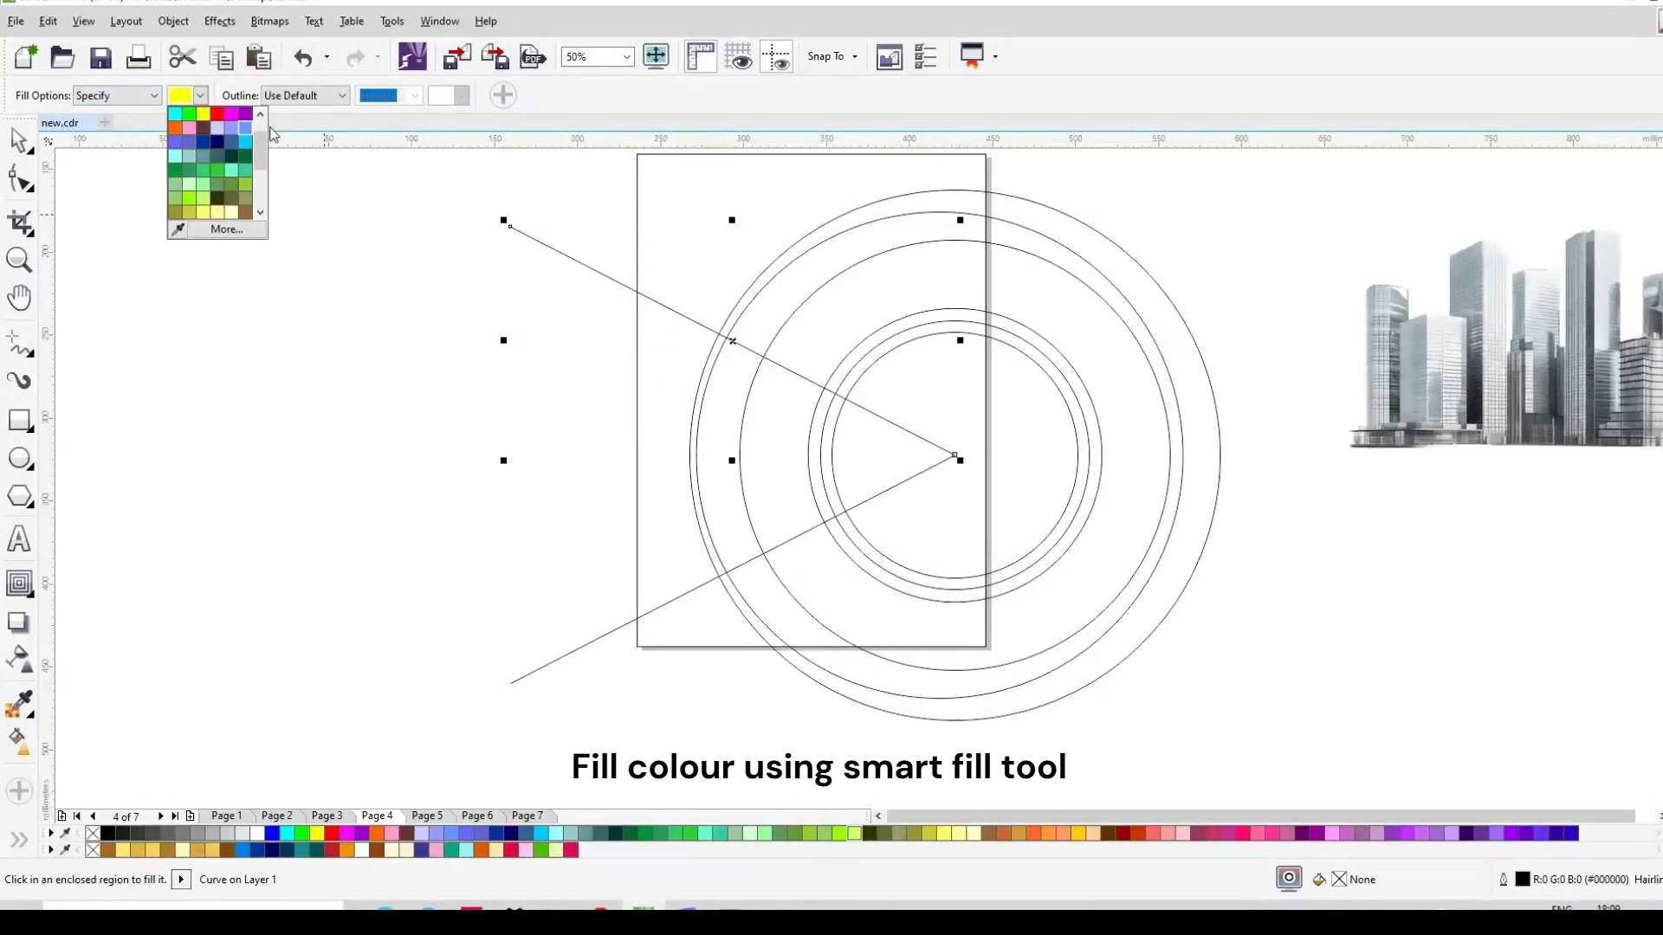
pyautogui.moveTo(261, 140); pyautogui.dragTo(259, 121)
pyautogui.click(202, 142)
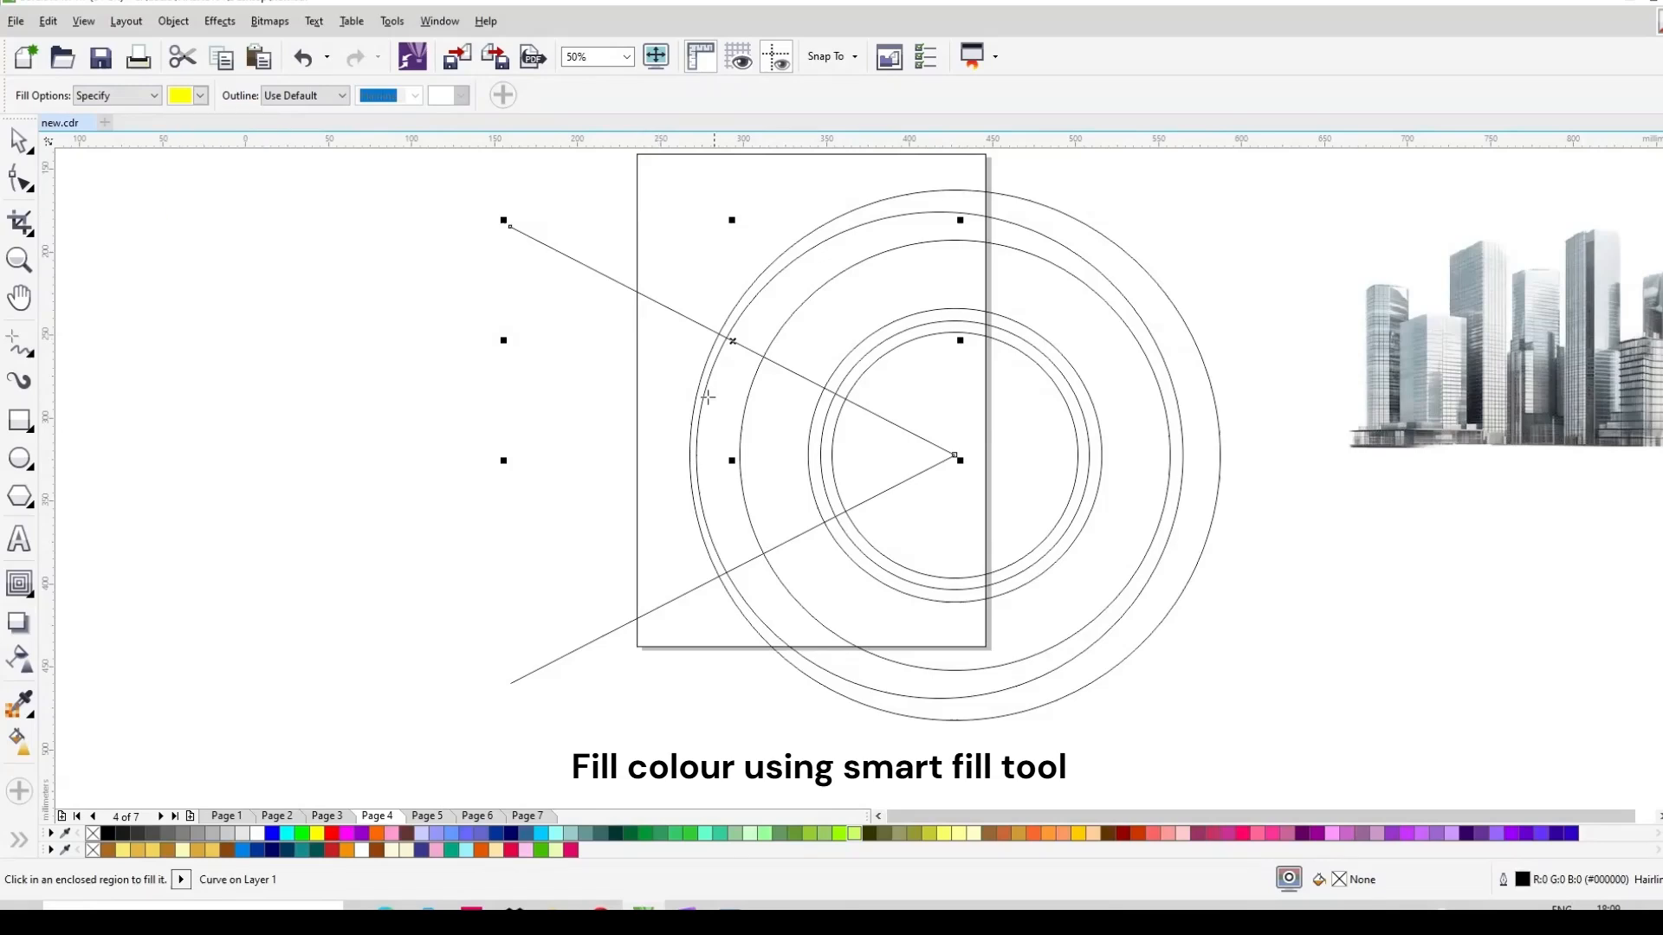
pyautogui.click(651, 378)
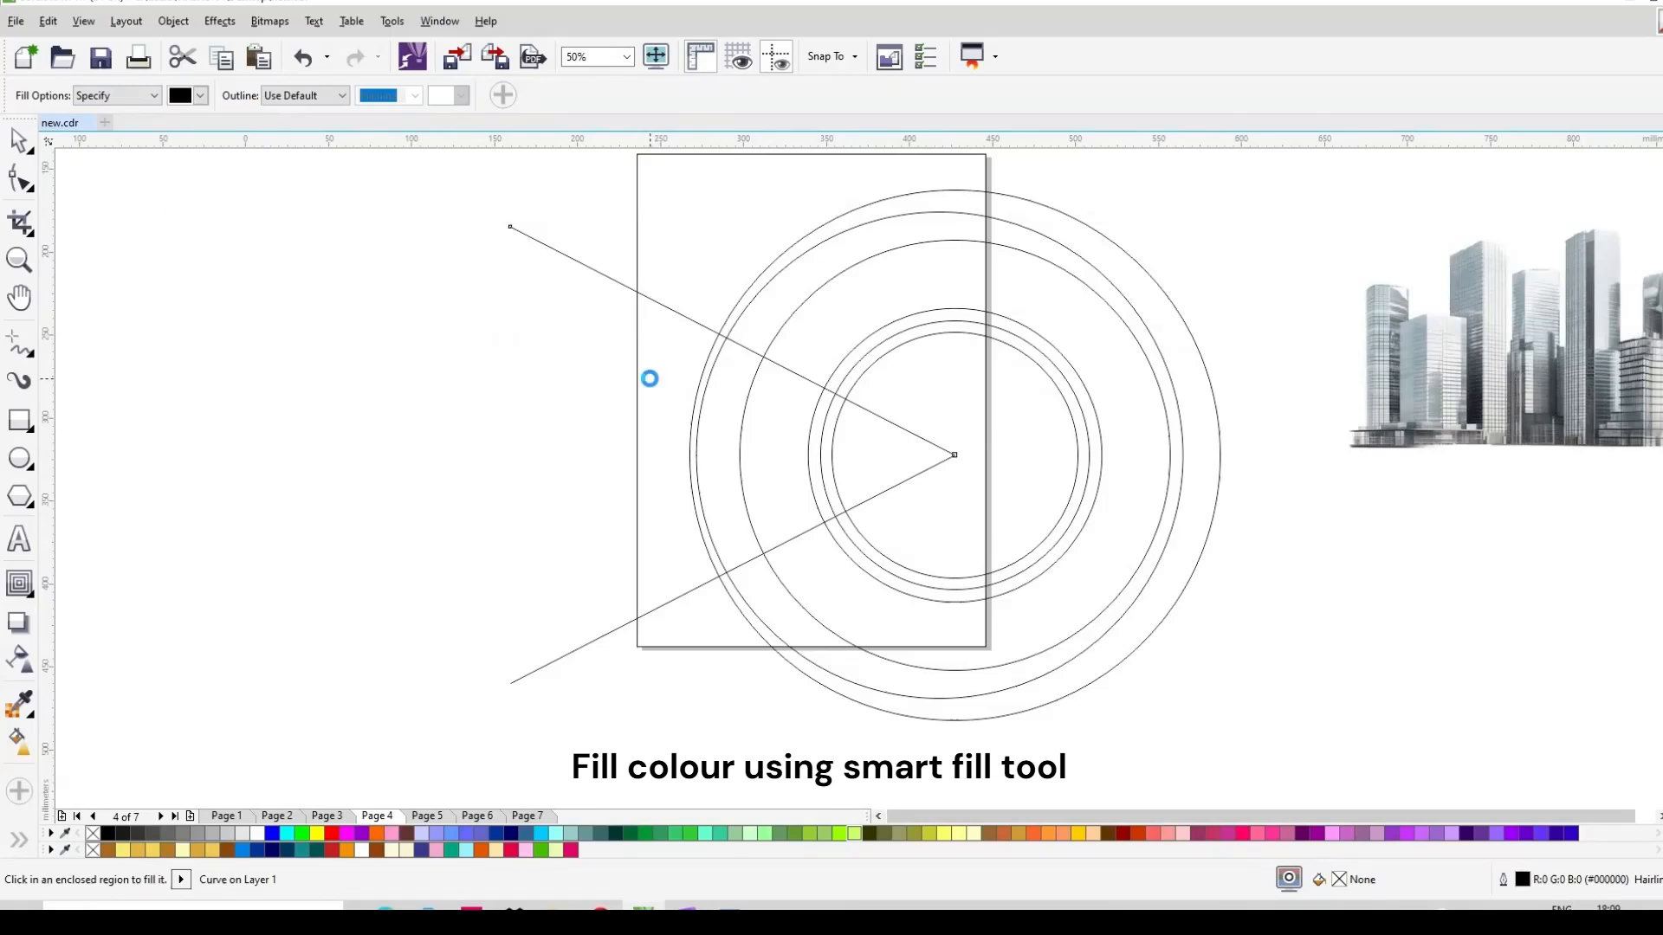
pyautogui.click(712, 358)
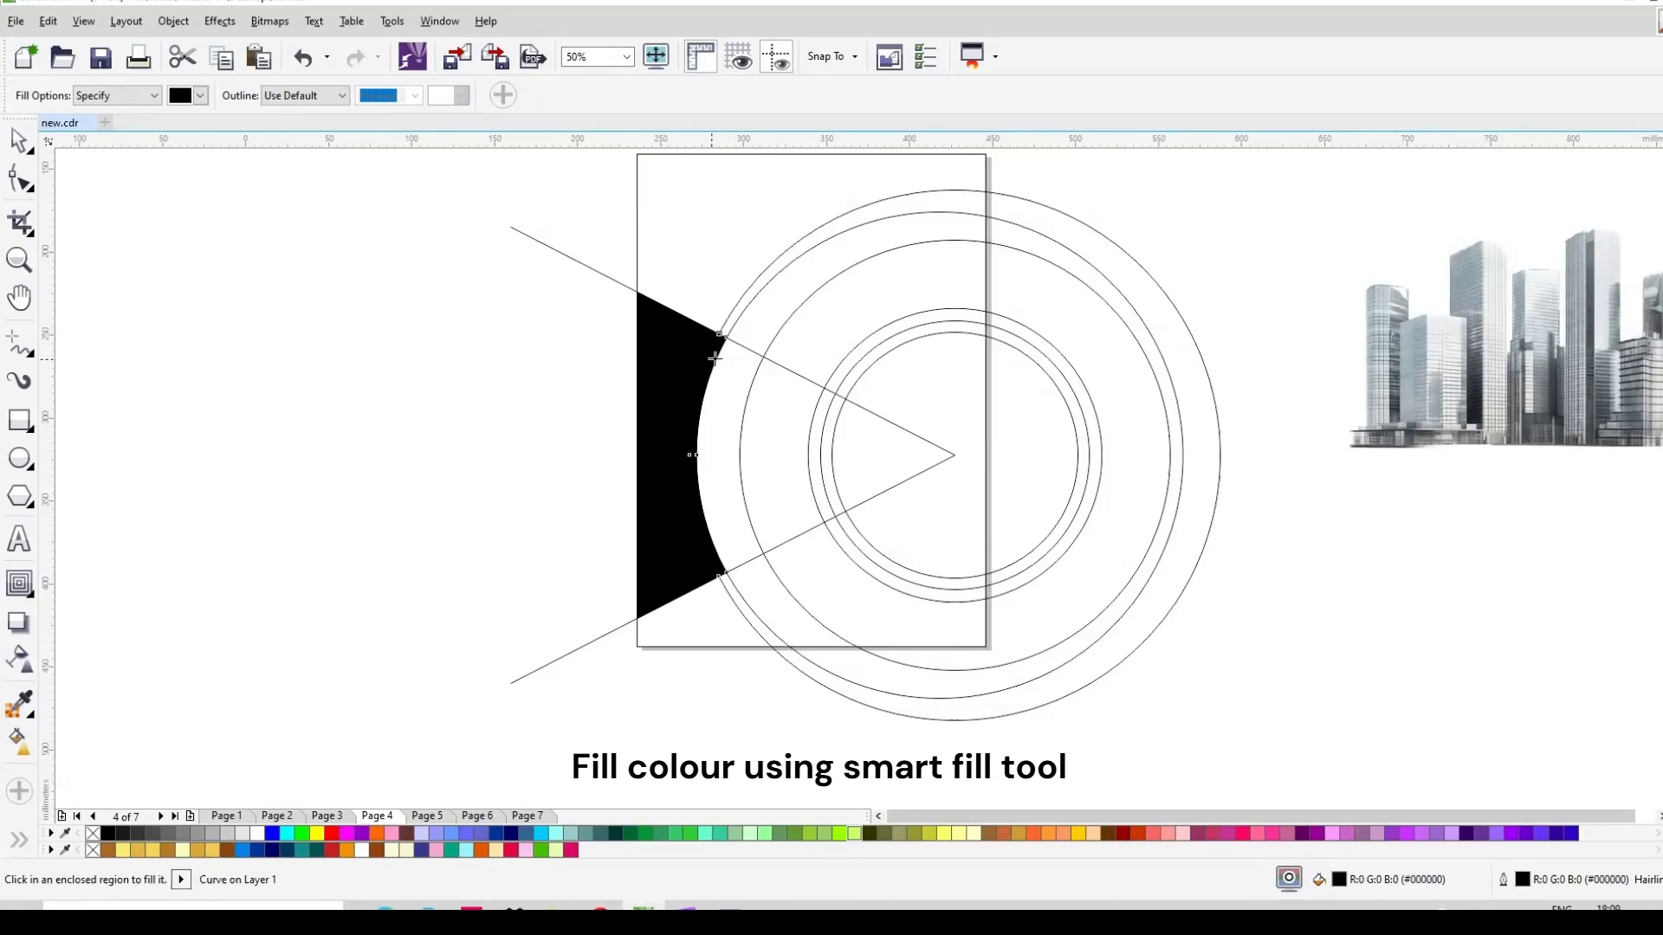
pyautogui.click(771, 392)
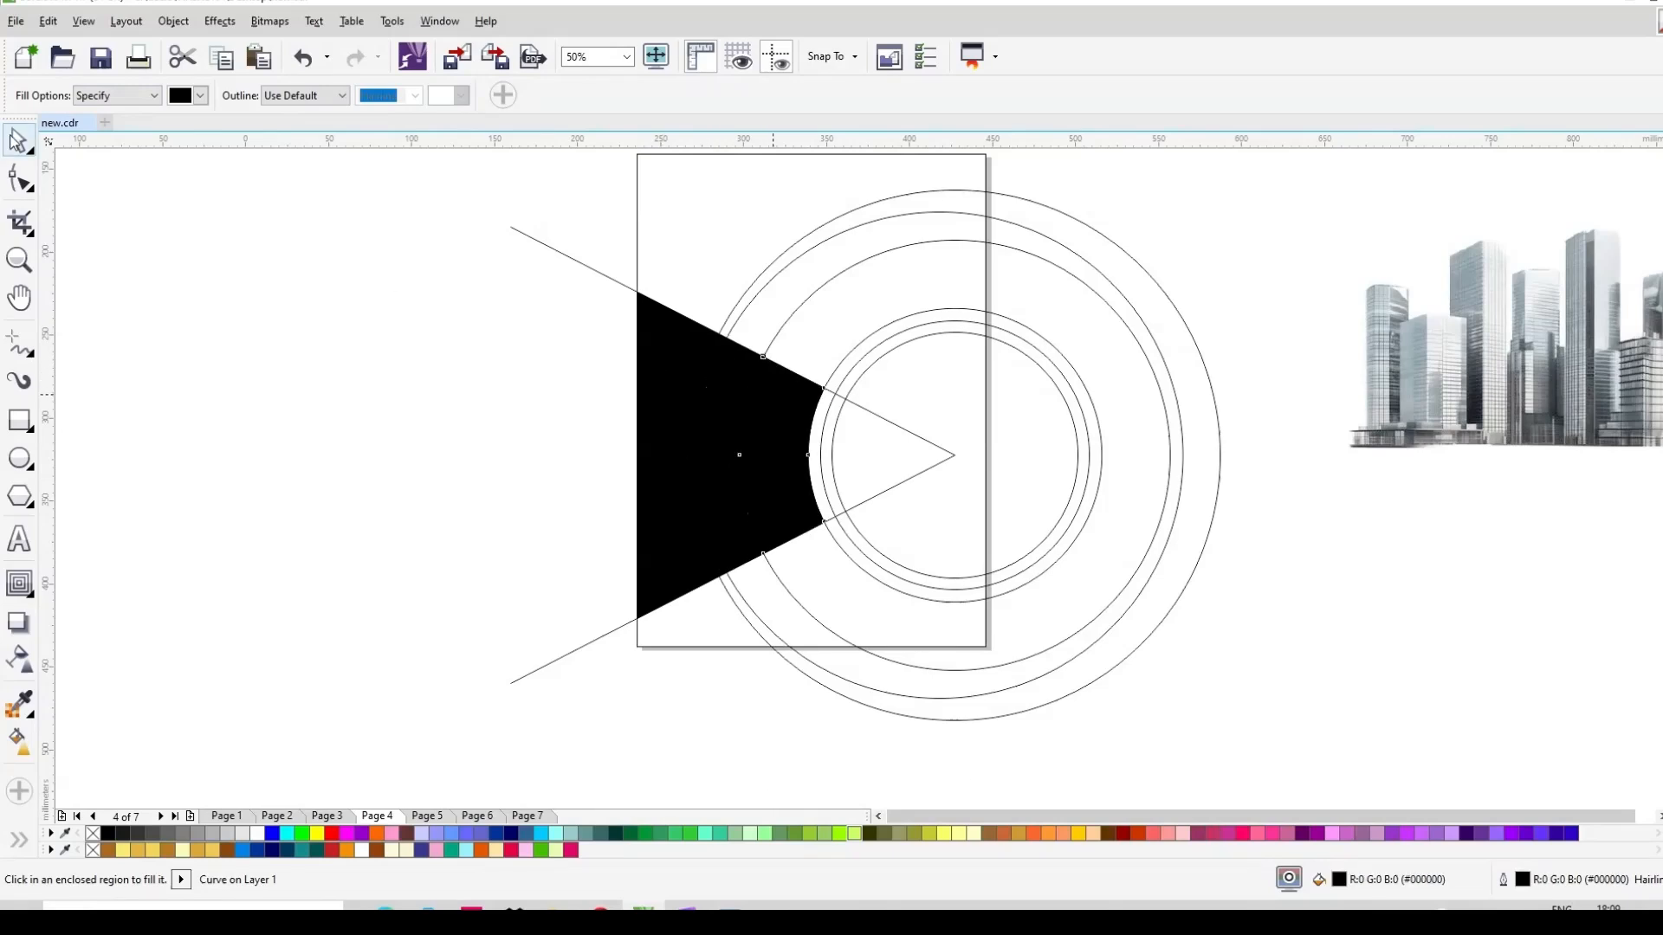
# Select all the black wedge pieces, try moving them off the page to the left, and undo the move.
pyautogui.click(18, 139)
pyautogui.moveTo(408, 253); pyautogui.dragTo(855, 650)
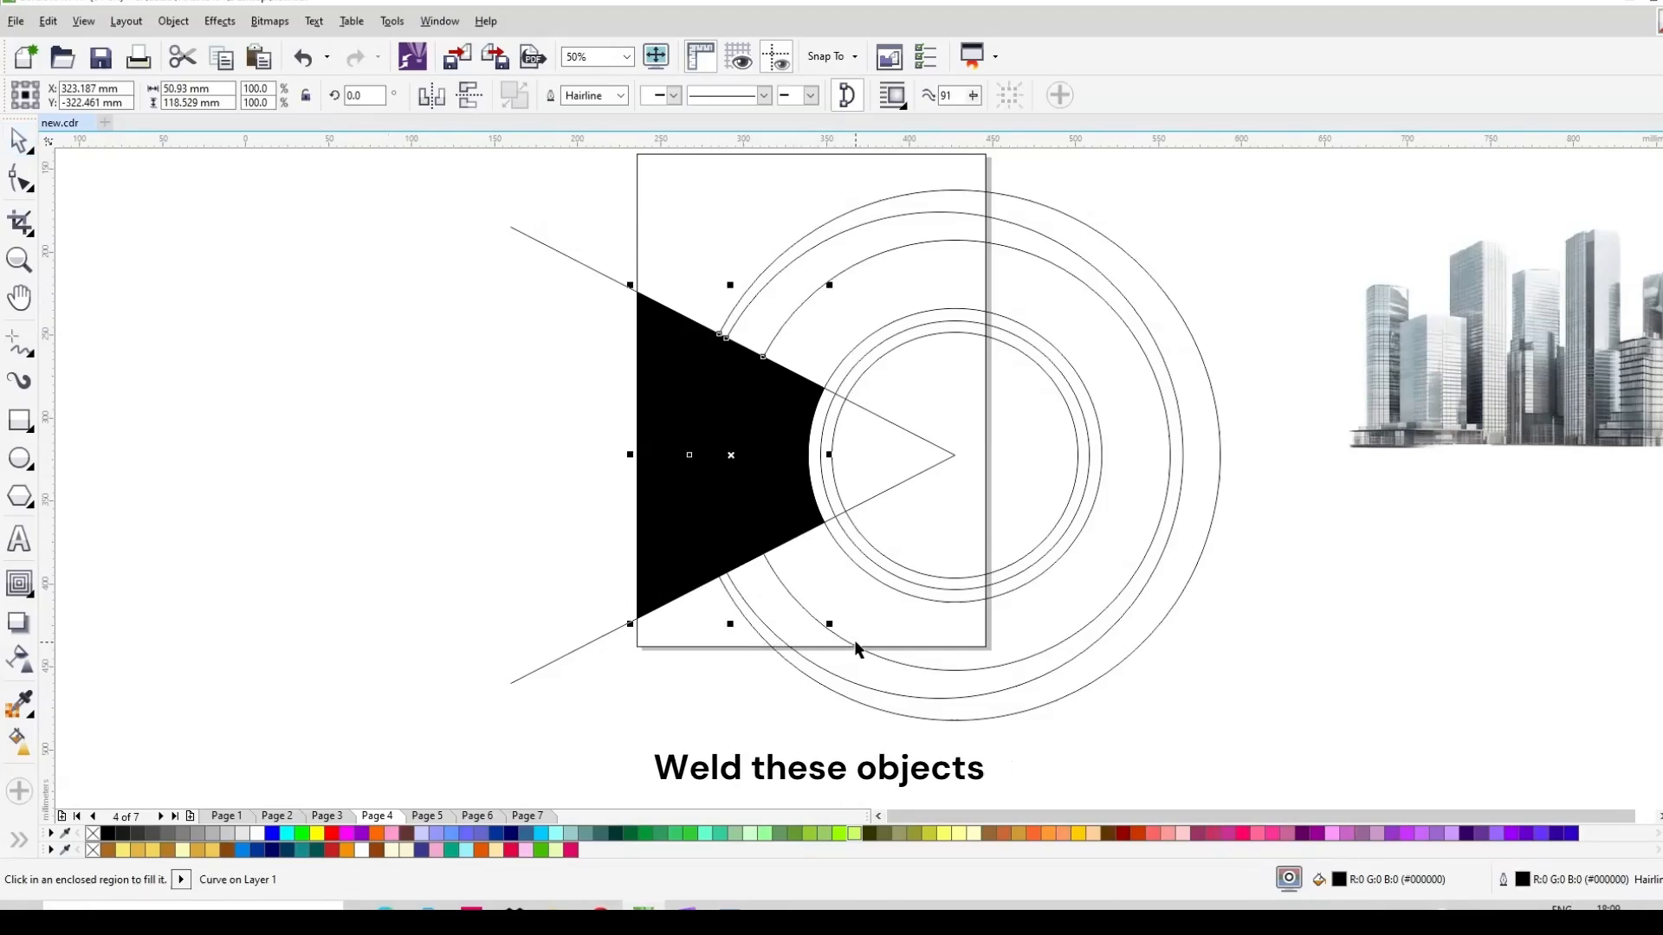
pyautogui.moveTo(746, 468); pyautogui.dragTo(518, 459)
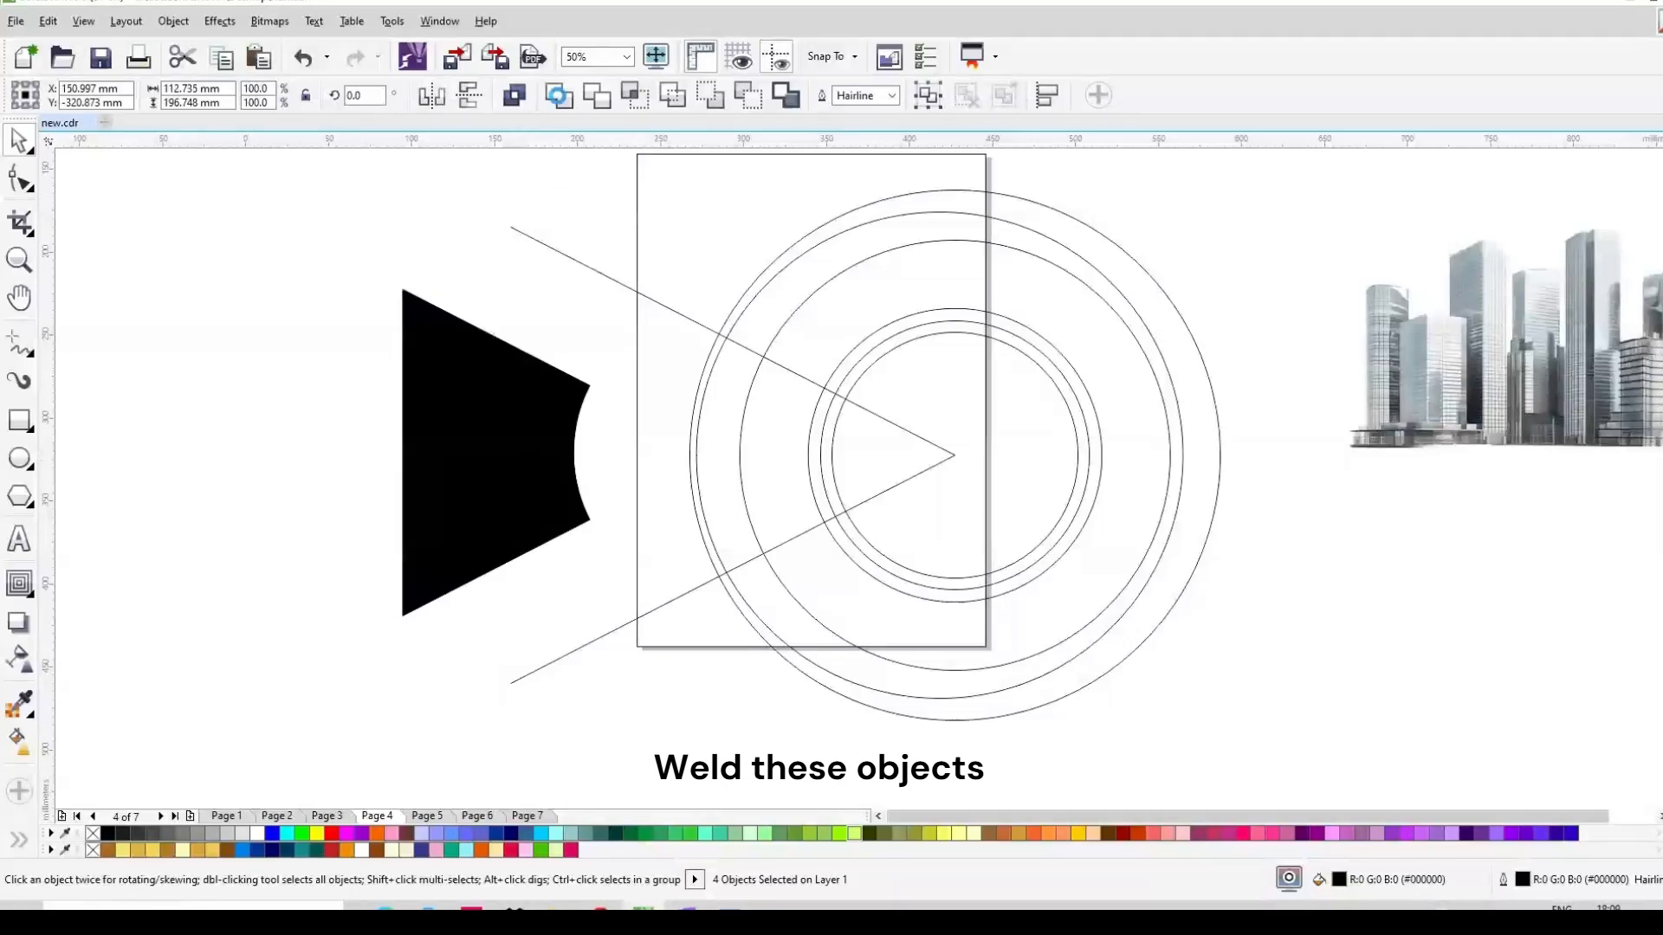
pyautogui.hotkey('ctrl', 'z')
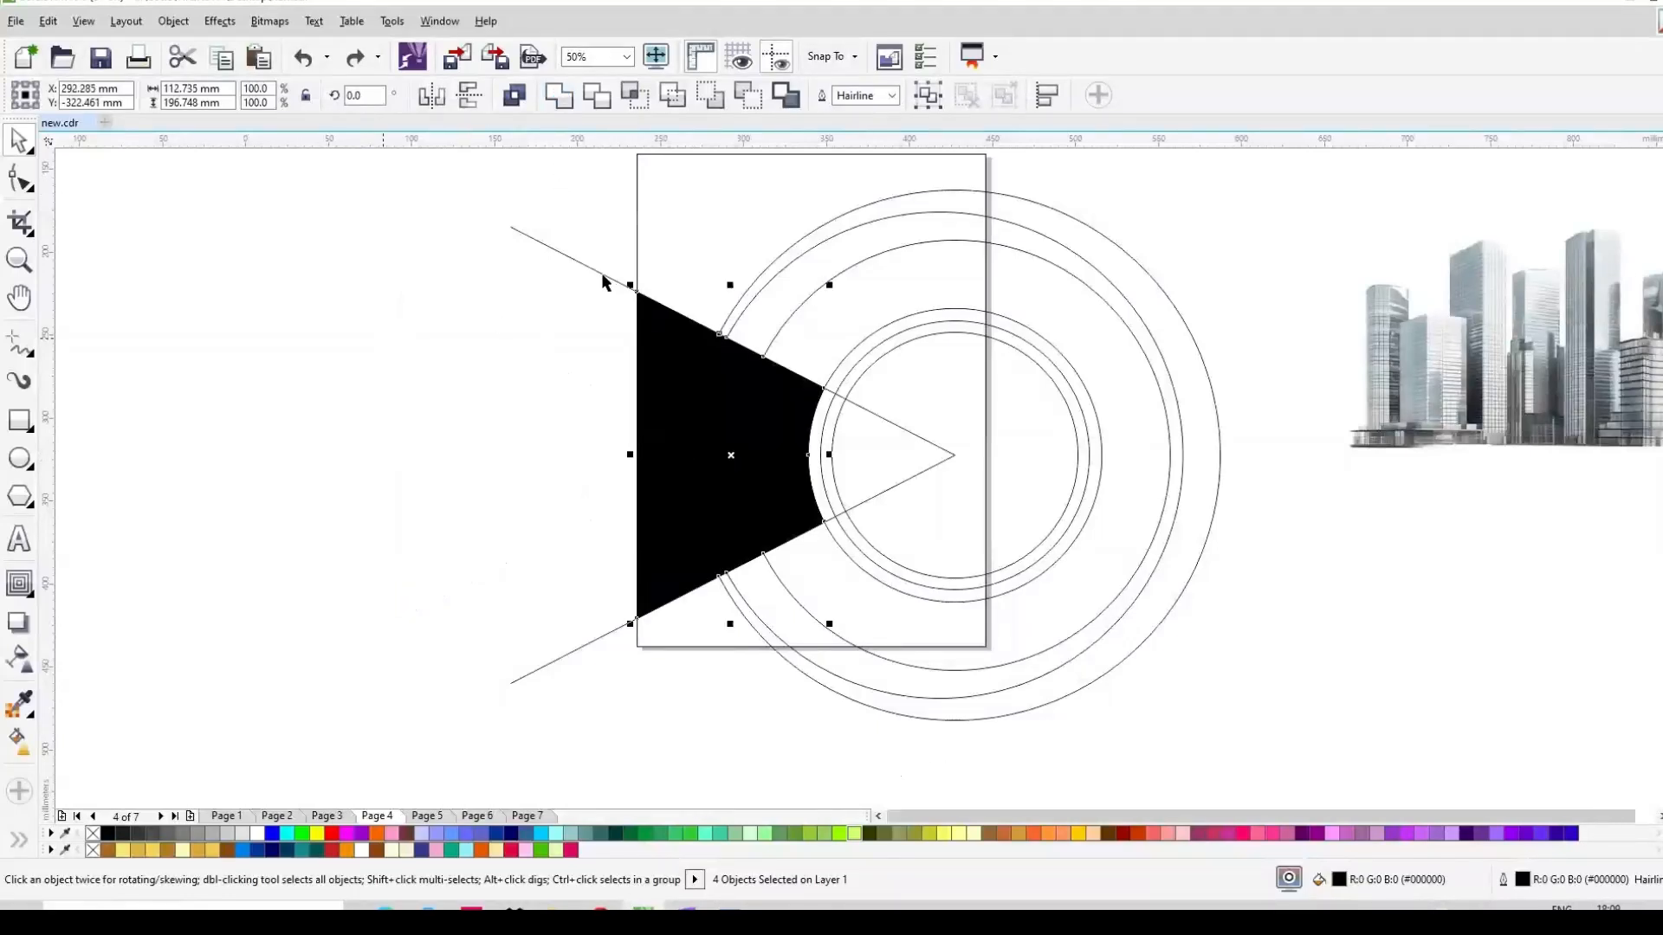
# Delete the two angled lines that run from the circles' centre past the page's left edge.
pyautogui.click(539, 240)
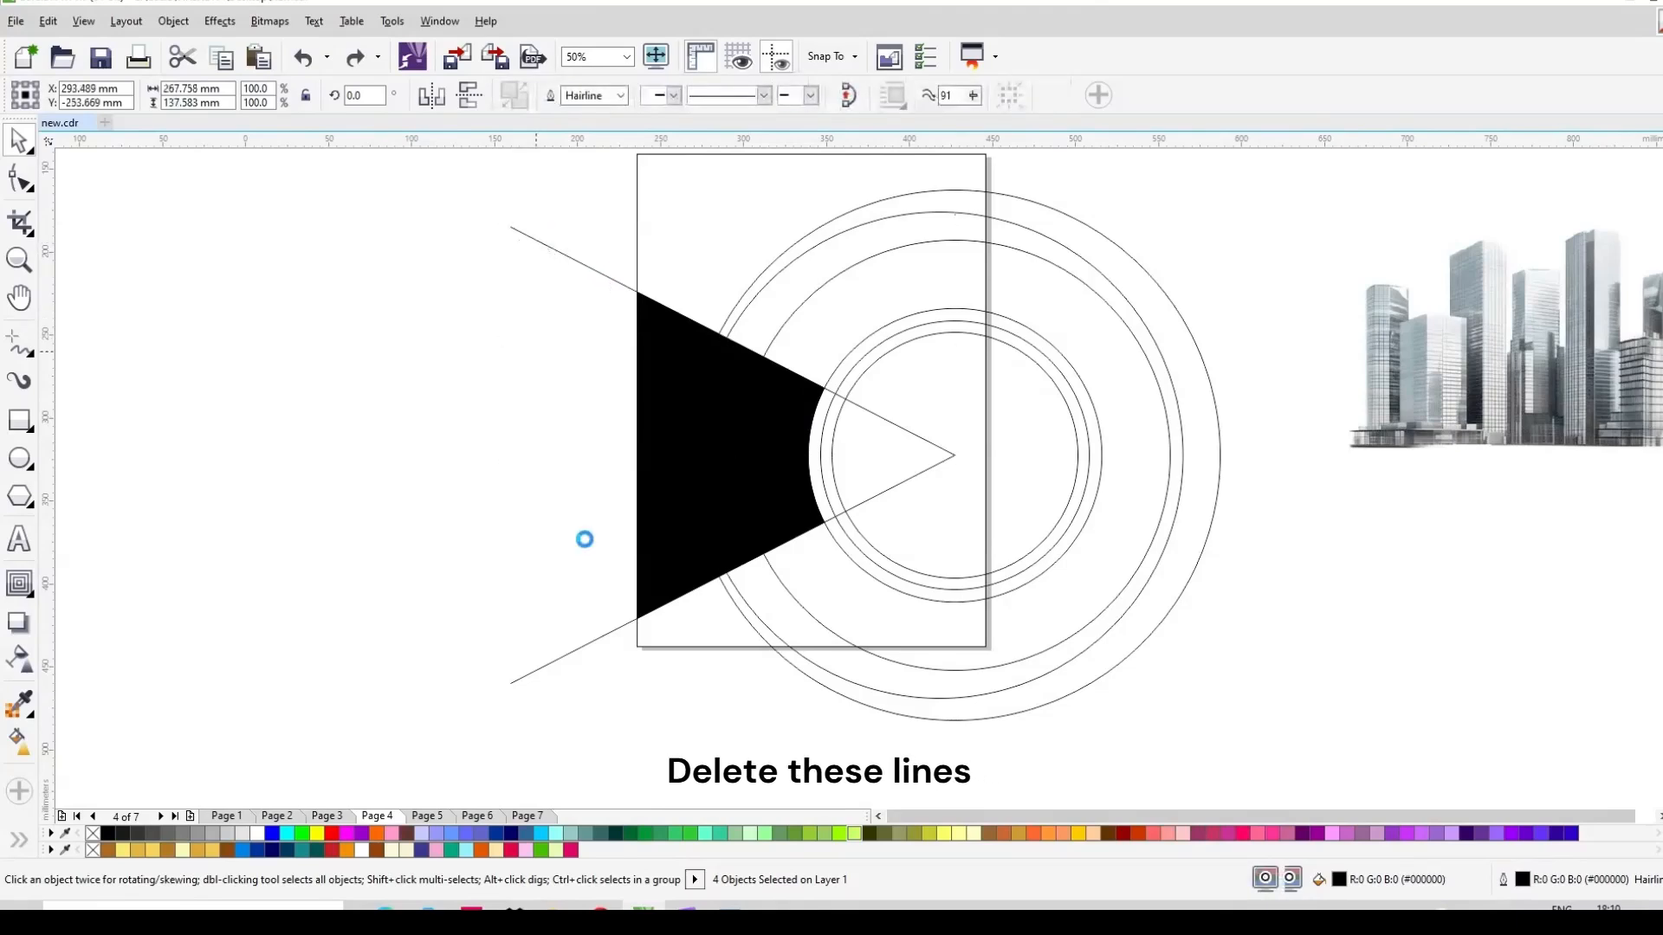
pyautogui.press('Delete')
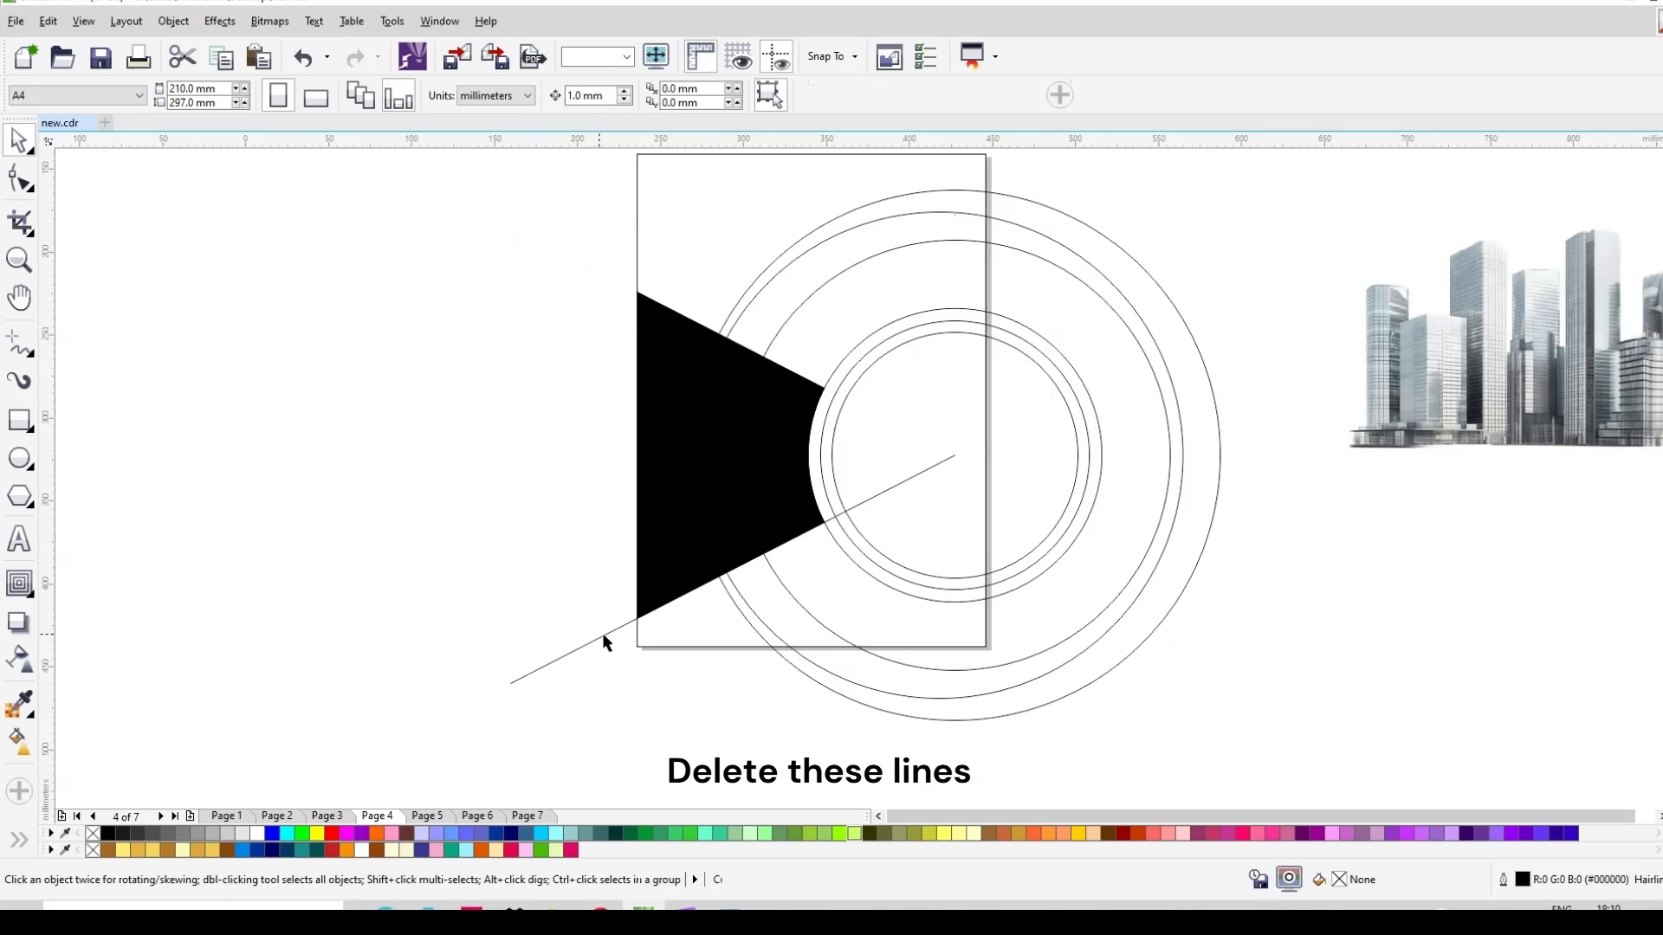
pyautogui.click(604, 641)
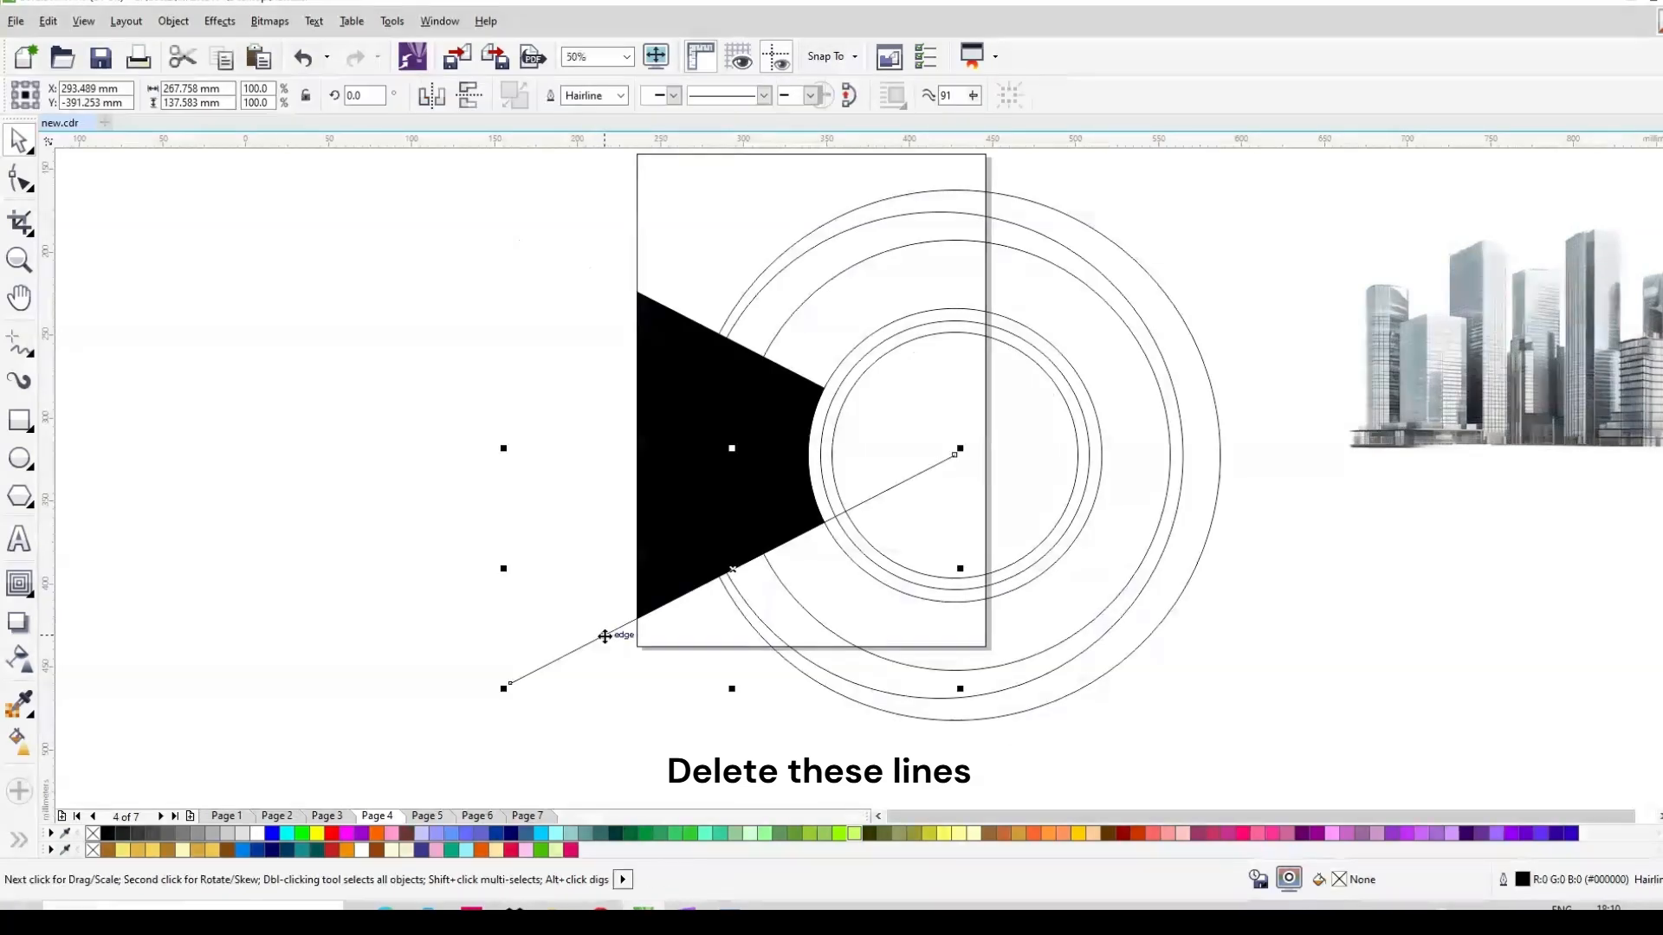
pyautogui.press('Delete')
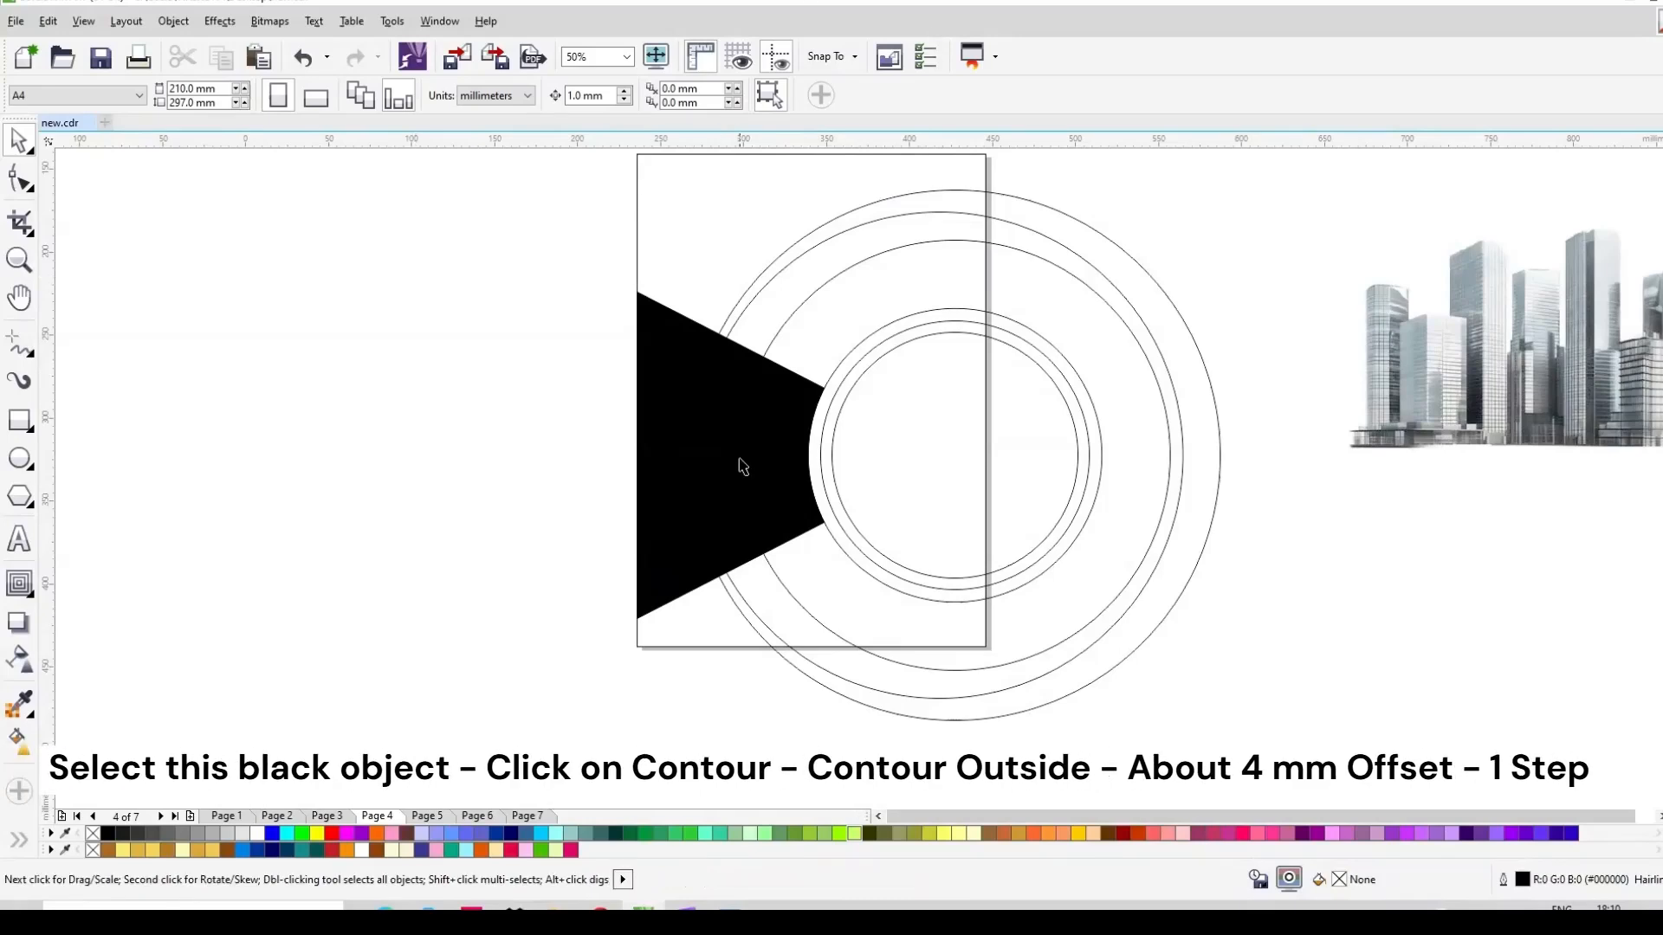
# Apply an outside Contour to the black wedge with 1 step and a 4 mm offset.
pyautogui.click(738, 464)
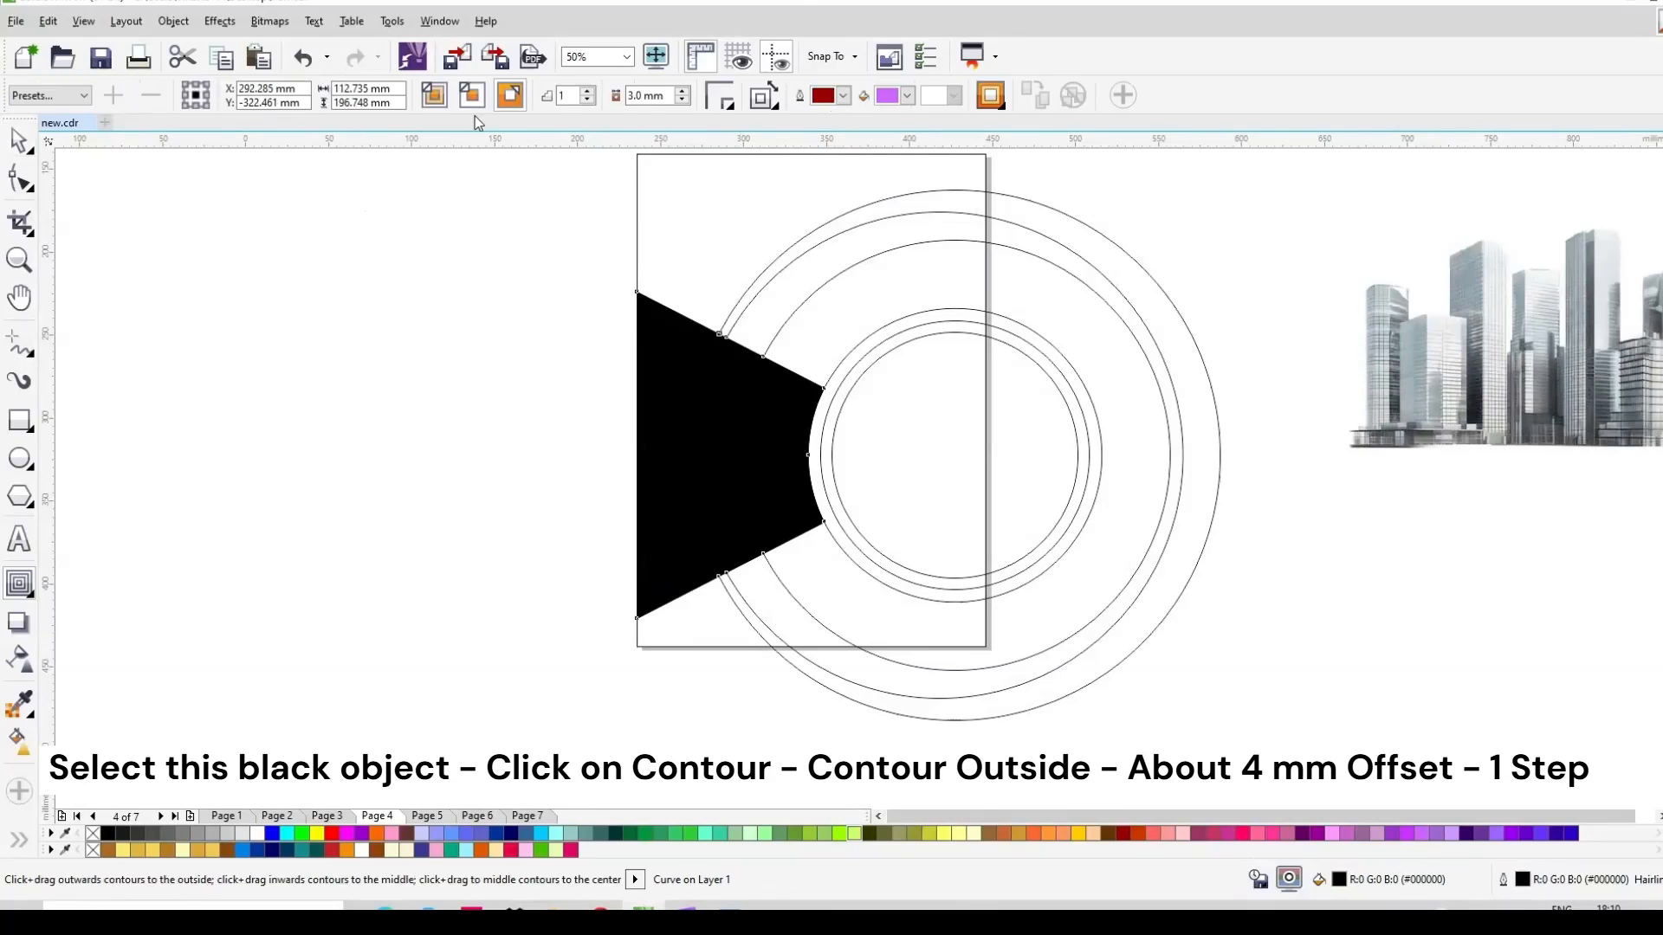
pyautogui.click(509, 98)
pyautogui.moveTo(637, 455); pyautogui.dragTo(646, 454)
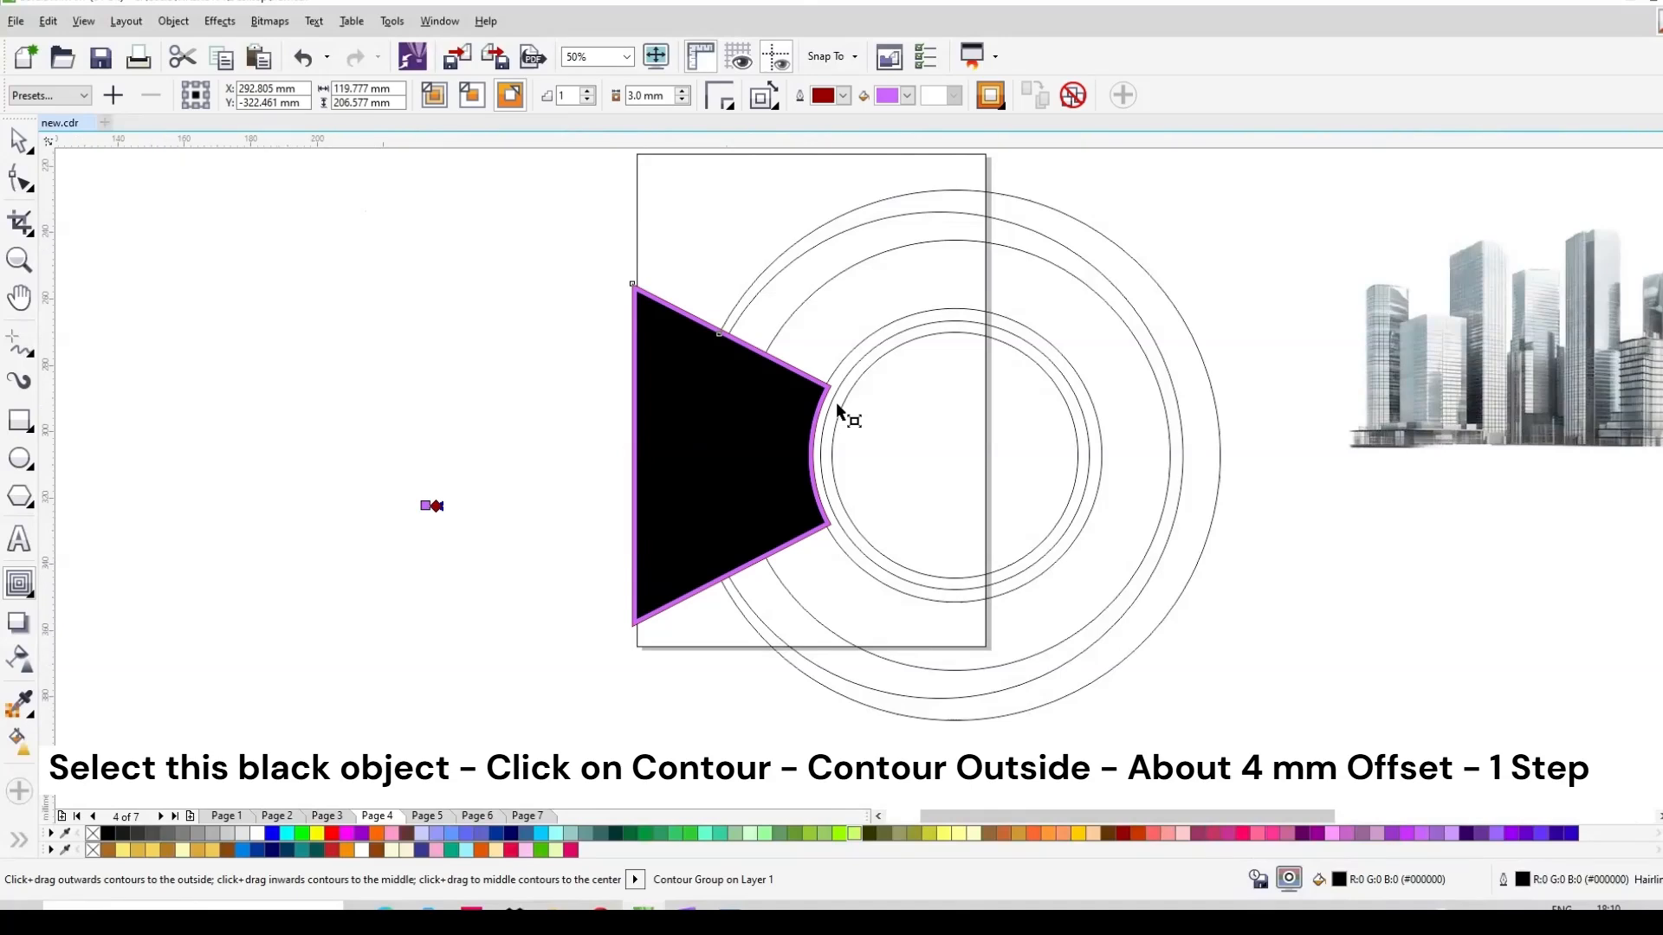
pyautogui.scroll(2, 835, 402)
pyautogui.scroll(-2, 745, 279)
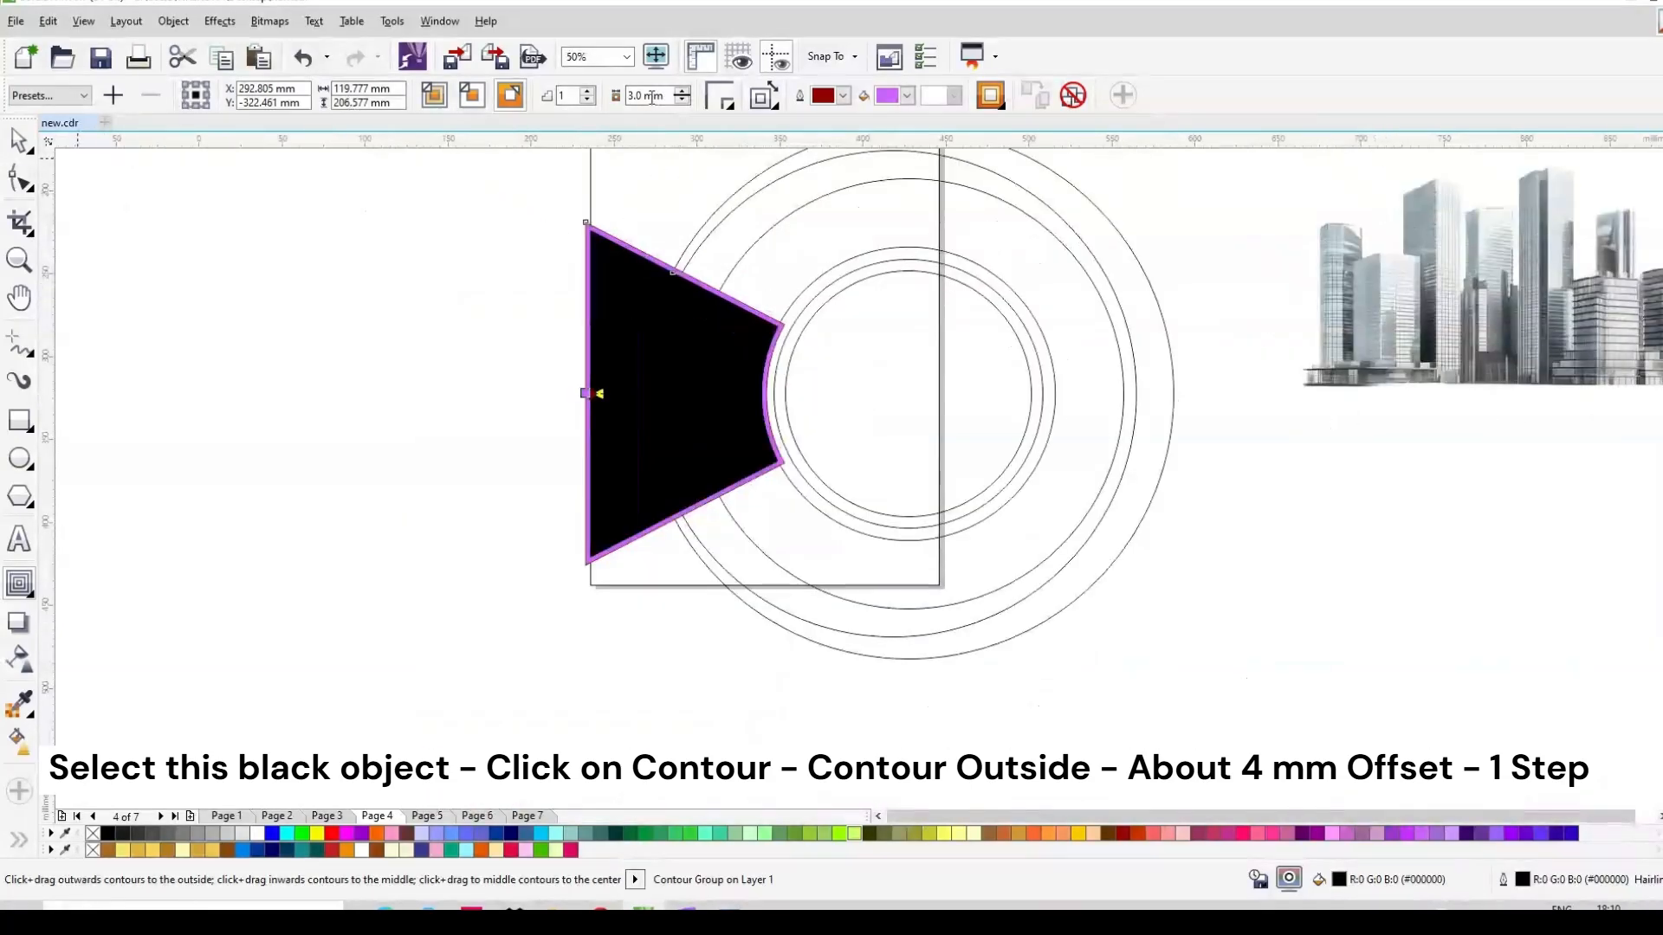
pyautogui.moveTo(667, 96); pyautogui.dragTo(559, 116)
pyautogui.write('4')
pyautogui.press('Return')
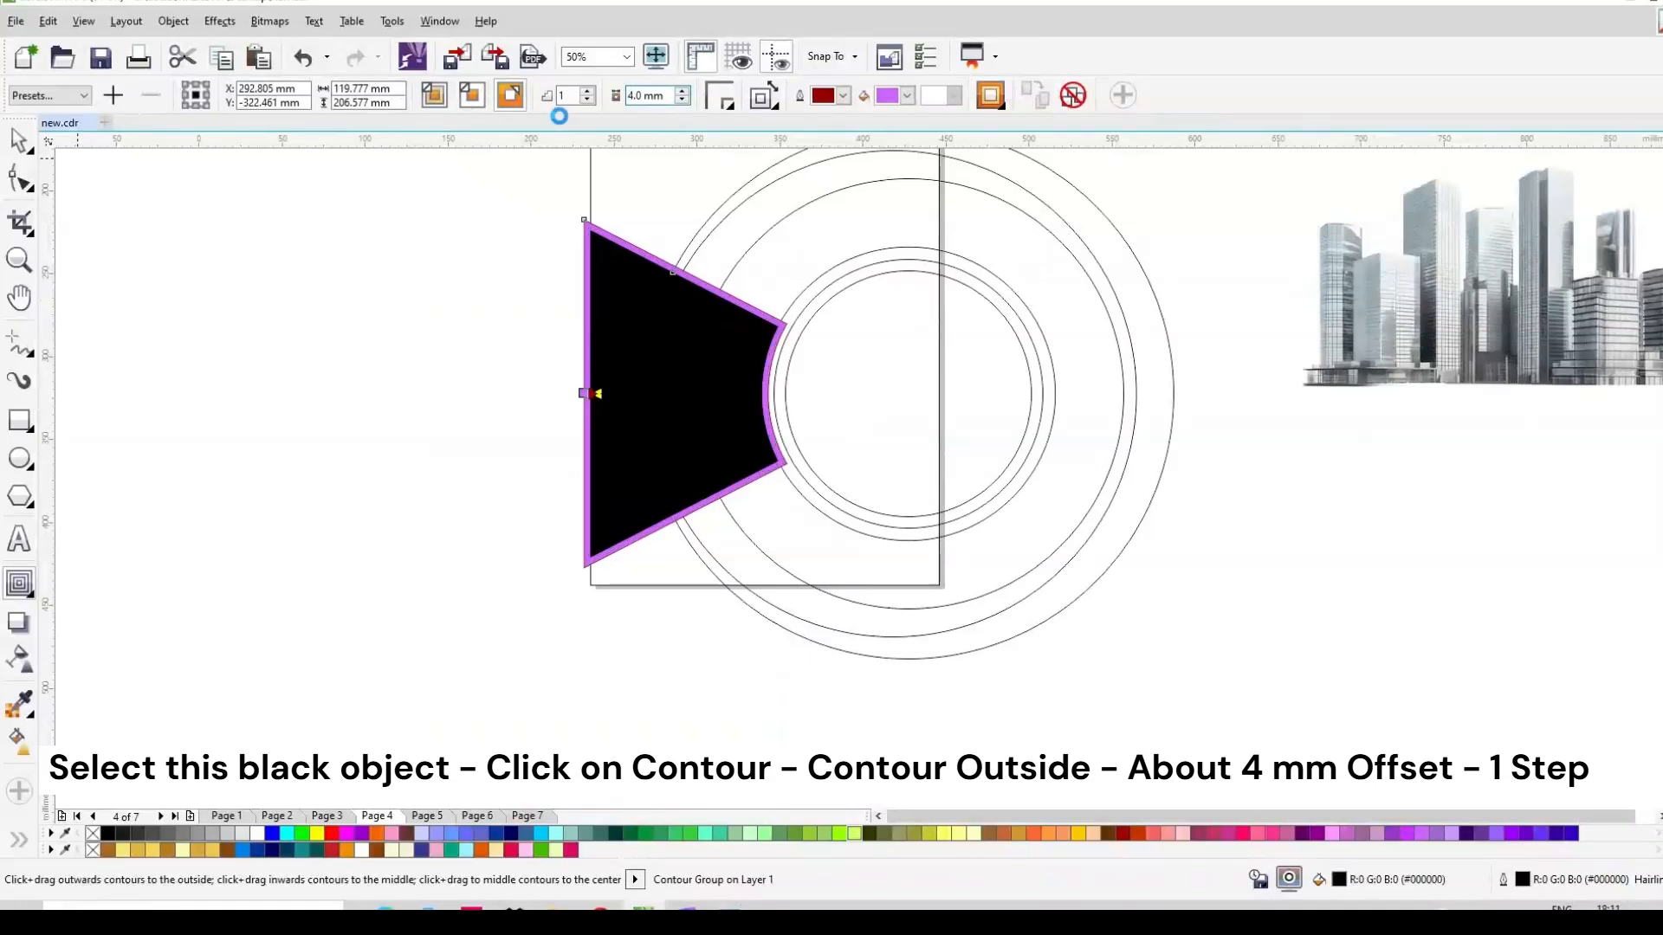
# Break the wedge's contour group apart and deselect it.
pyautogui.click(20, 141)
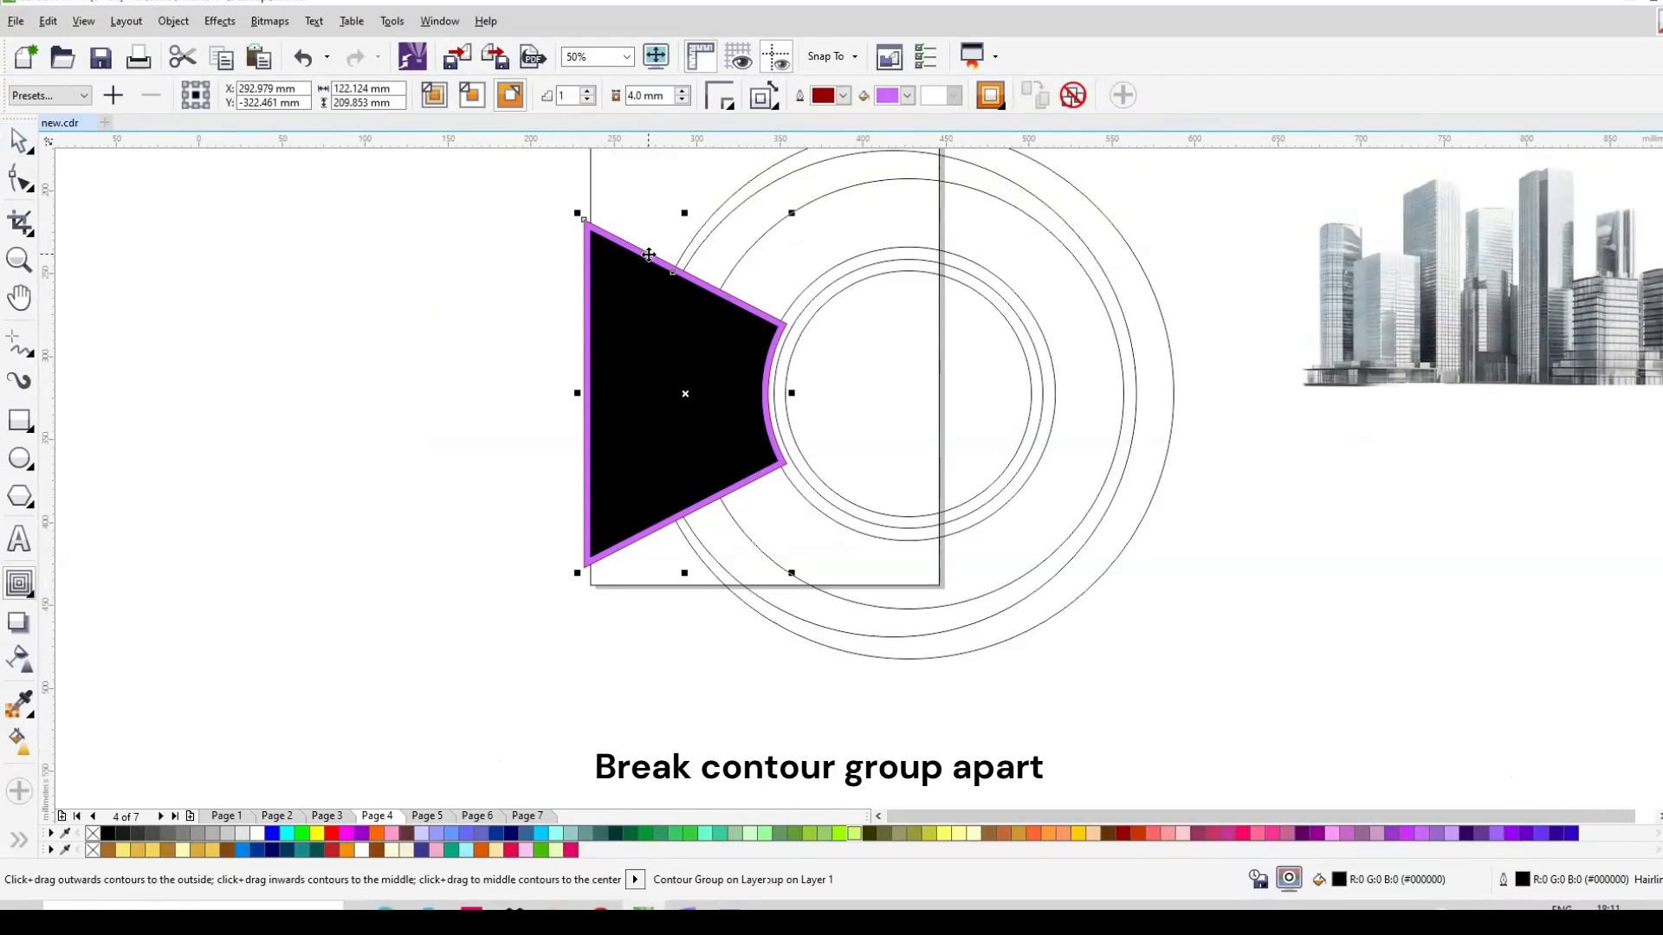
pyautogui.rightClick(649, 256)
pyautogui.click(723, 307)
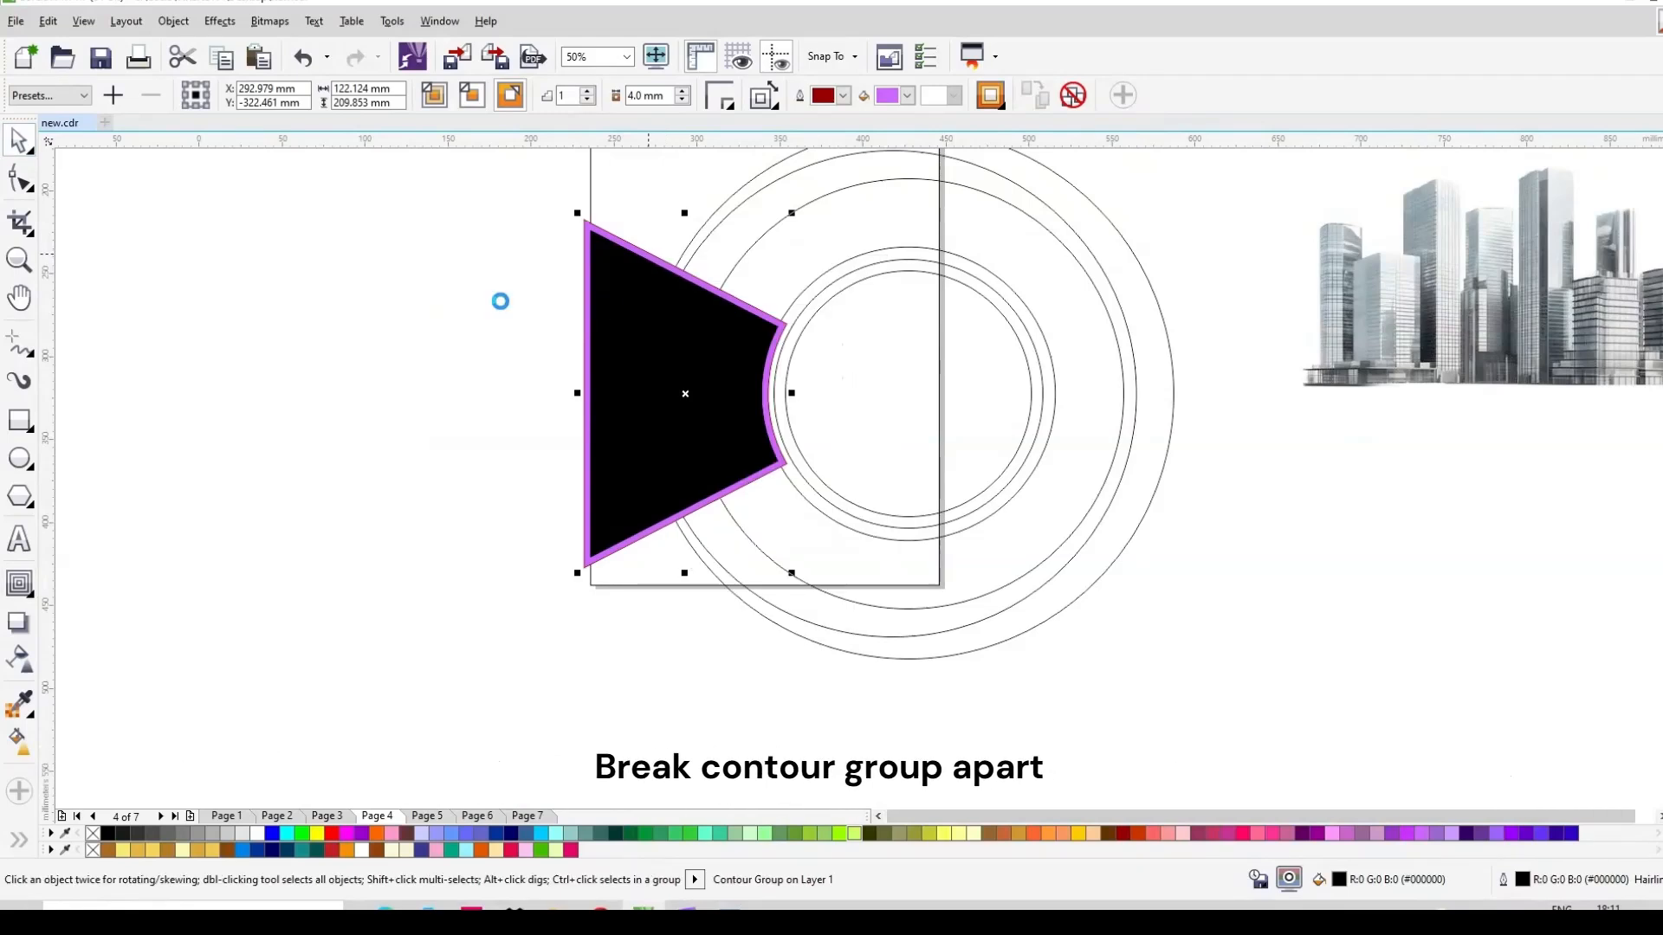
pyautogui.click(501, 297)
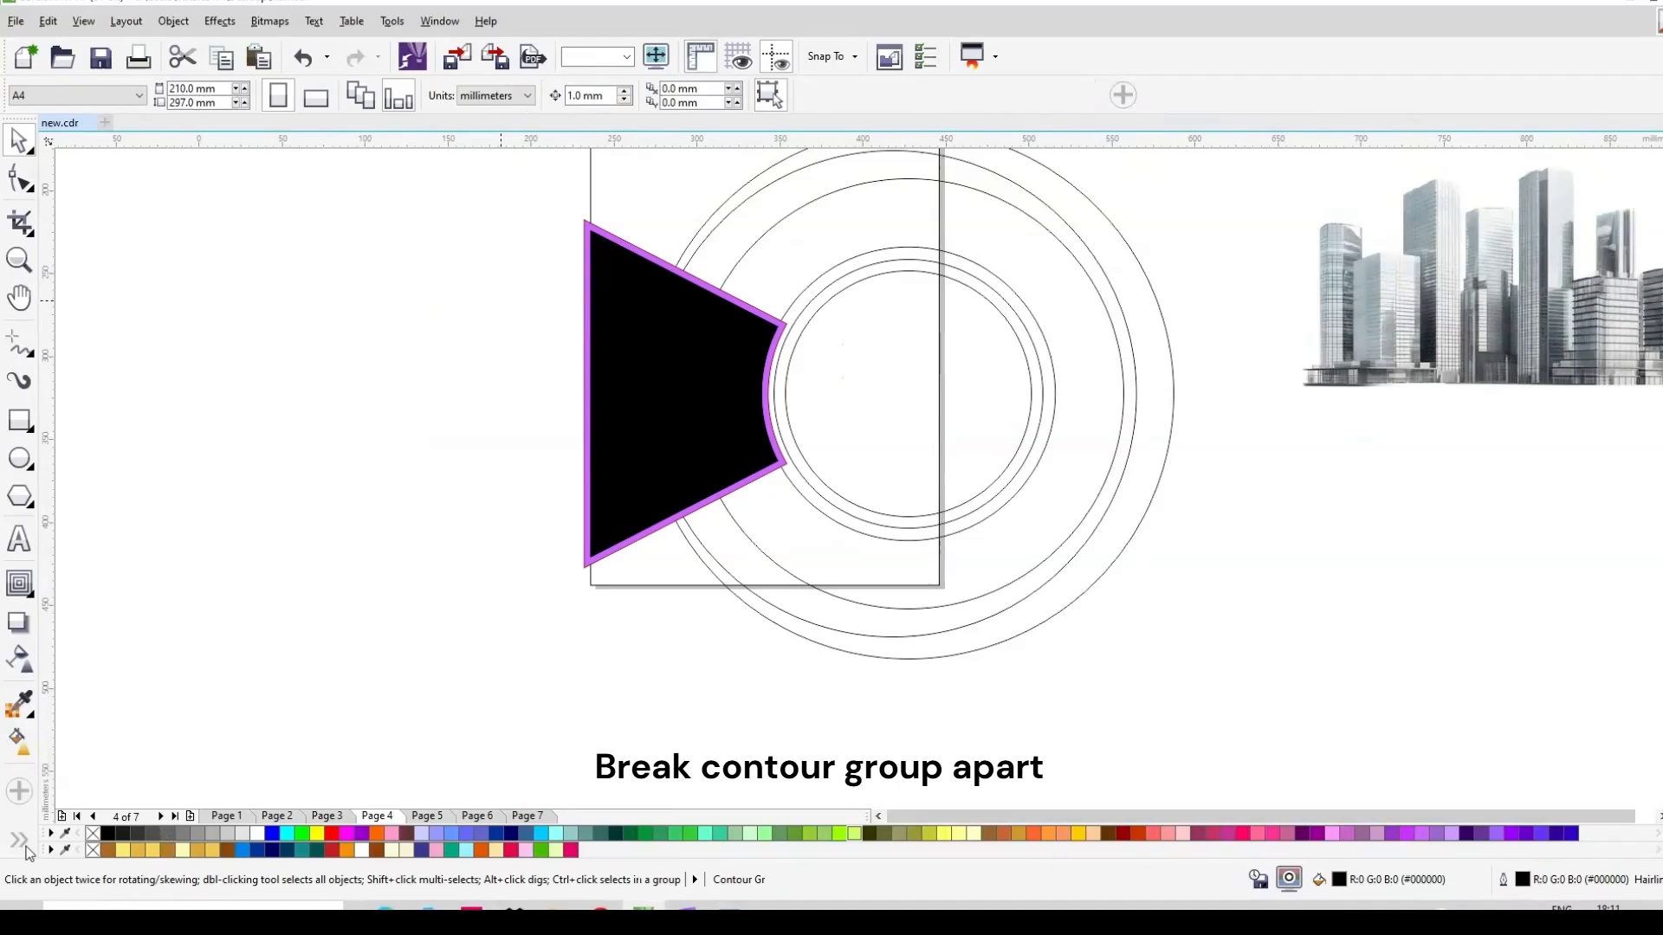
# Smart Fill the wide ring sections above and below the wedge with dark blue (#003399), within the page.
pyautogui.click(25, 847)
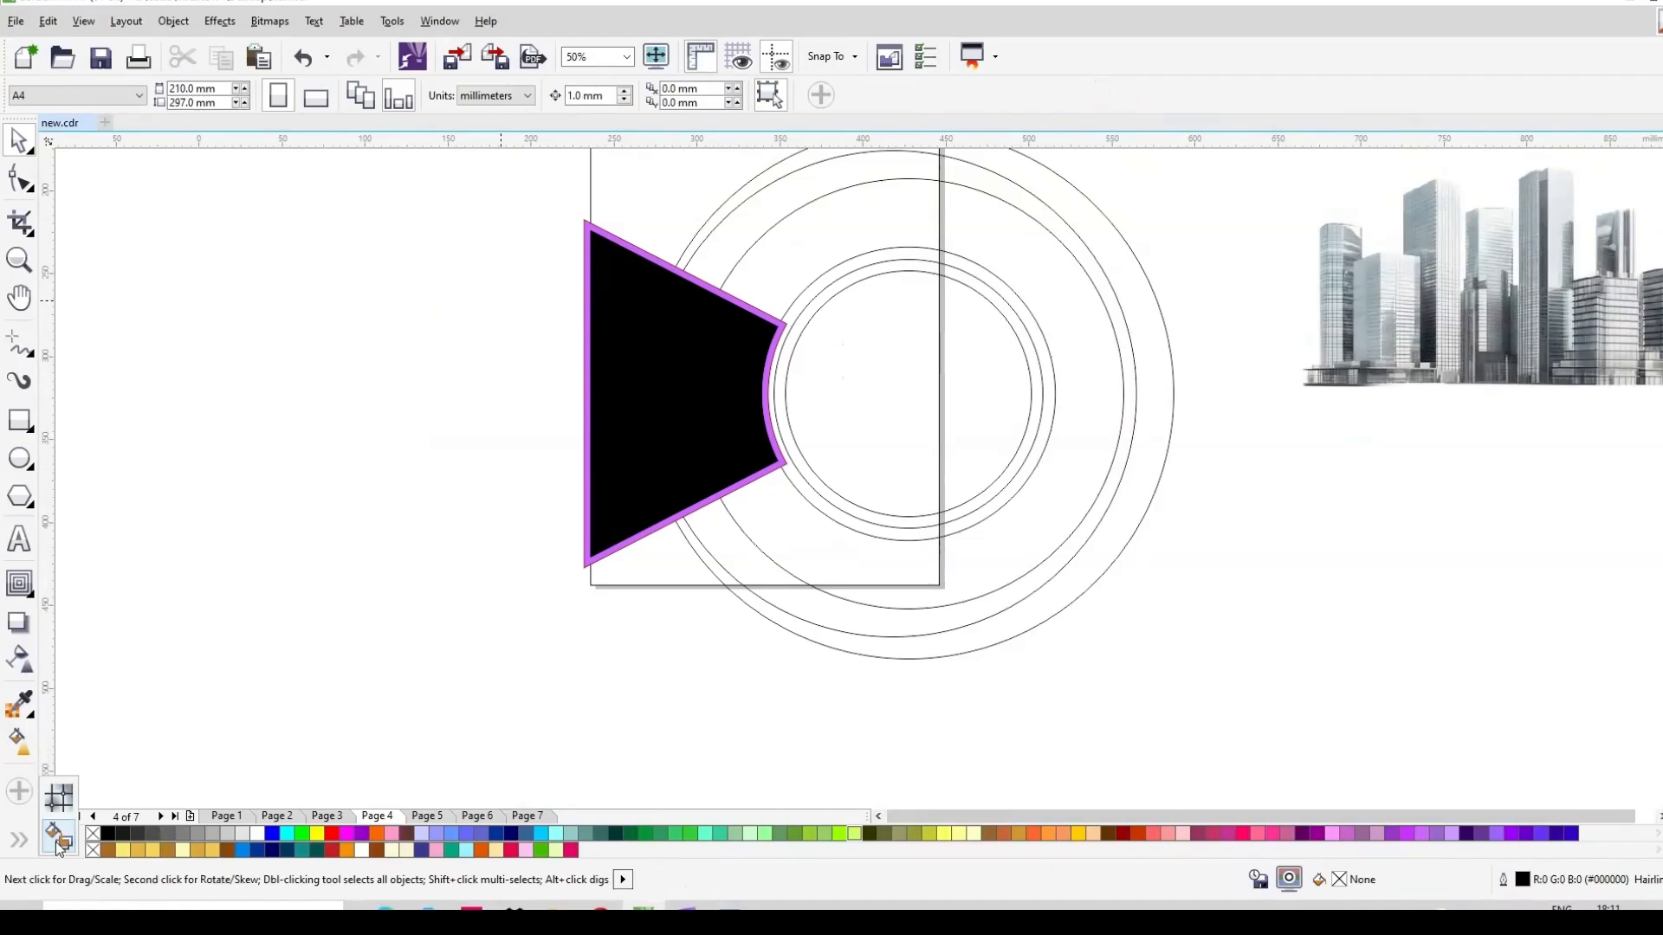
pyautogui.click(59, 836)
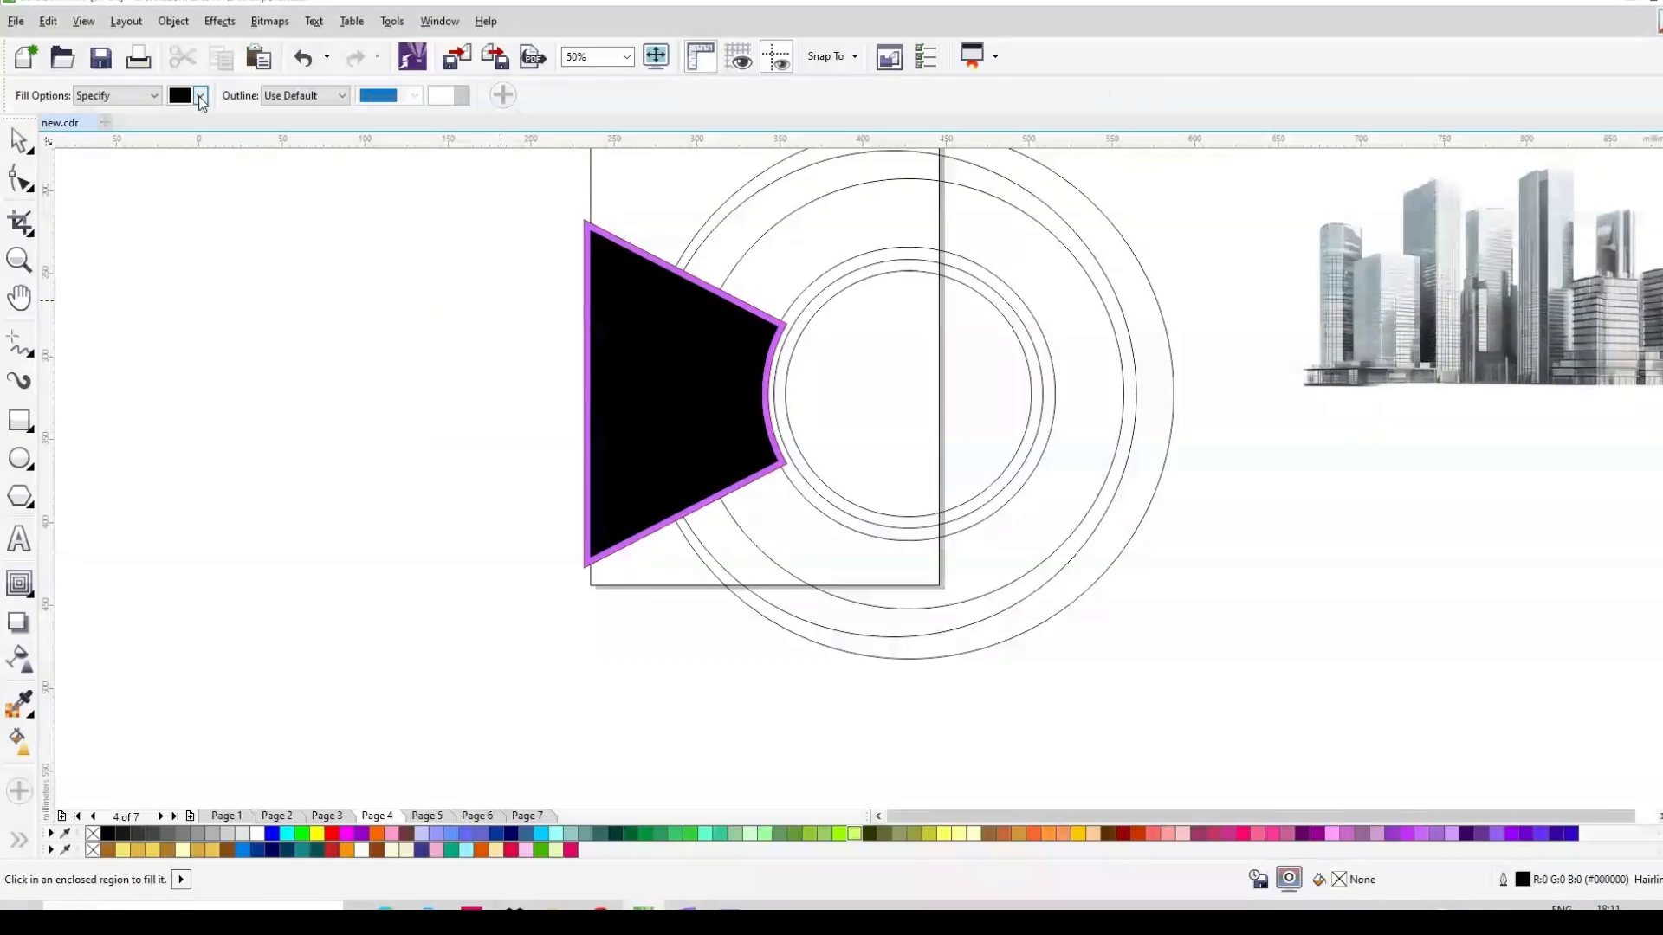
pyautogui.click(201, 97)
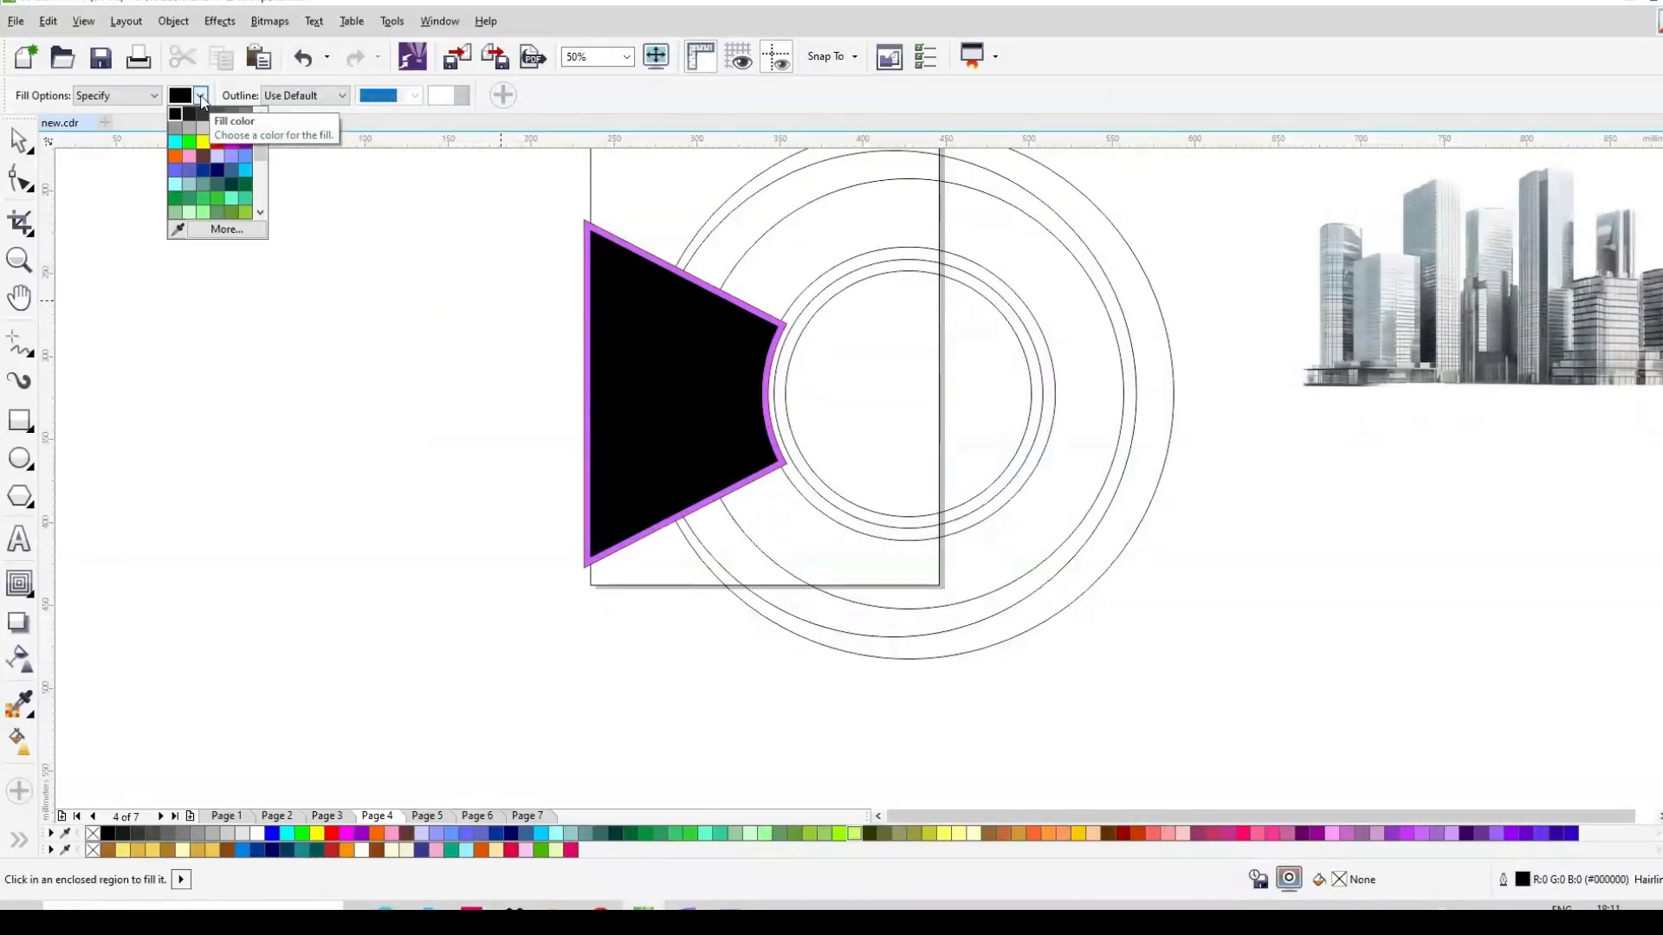
pyautogui.click(216, 168)
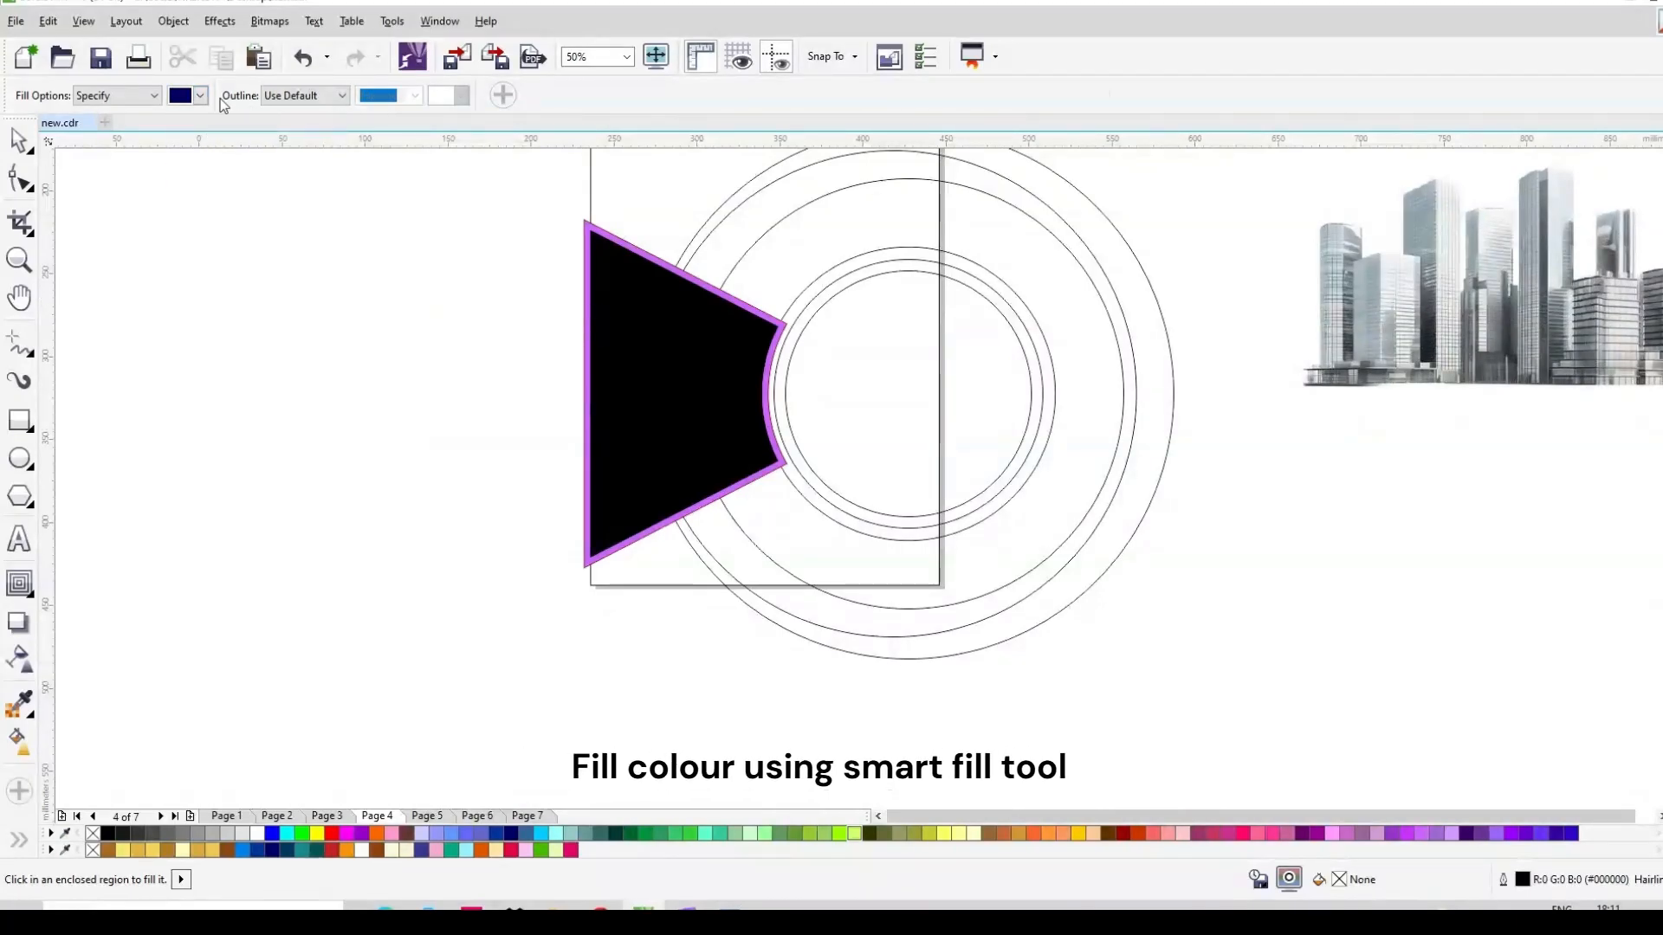
pyautogui.click(201, 96)
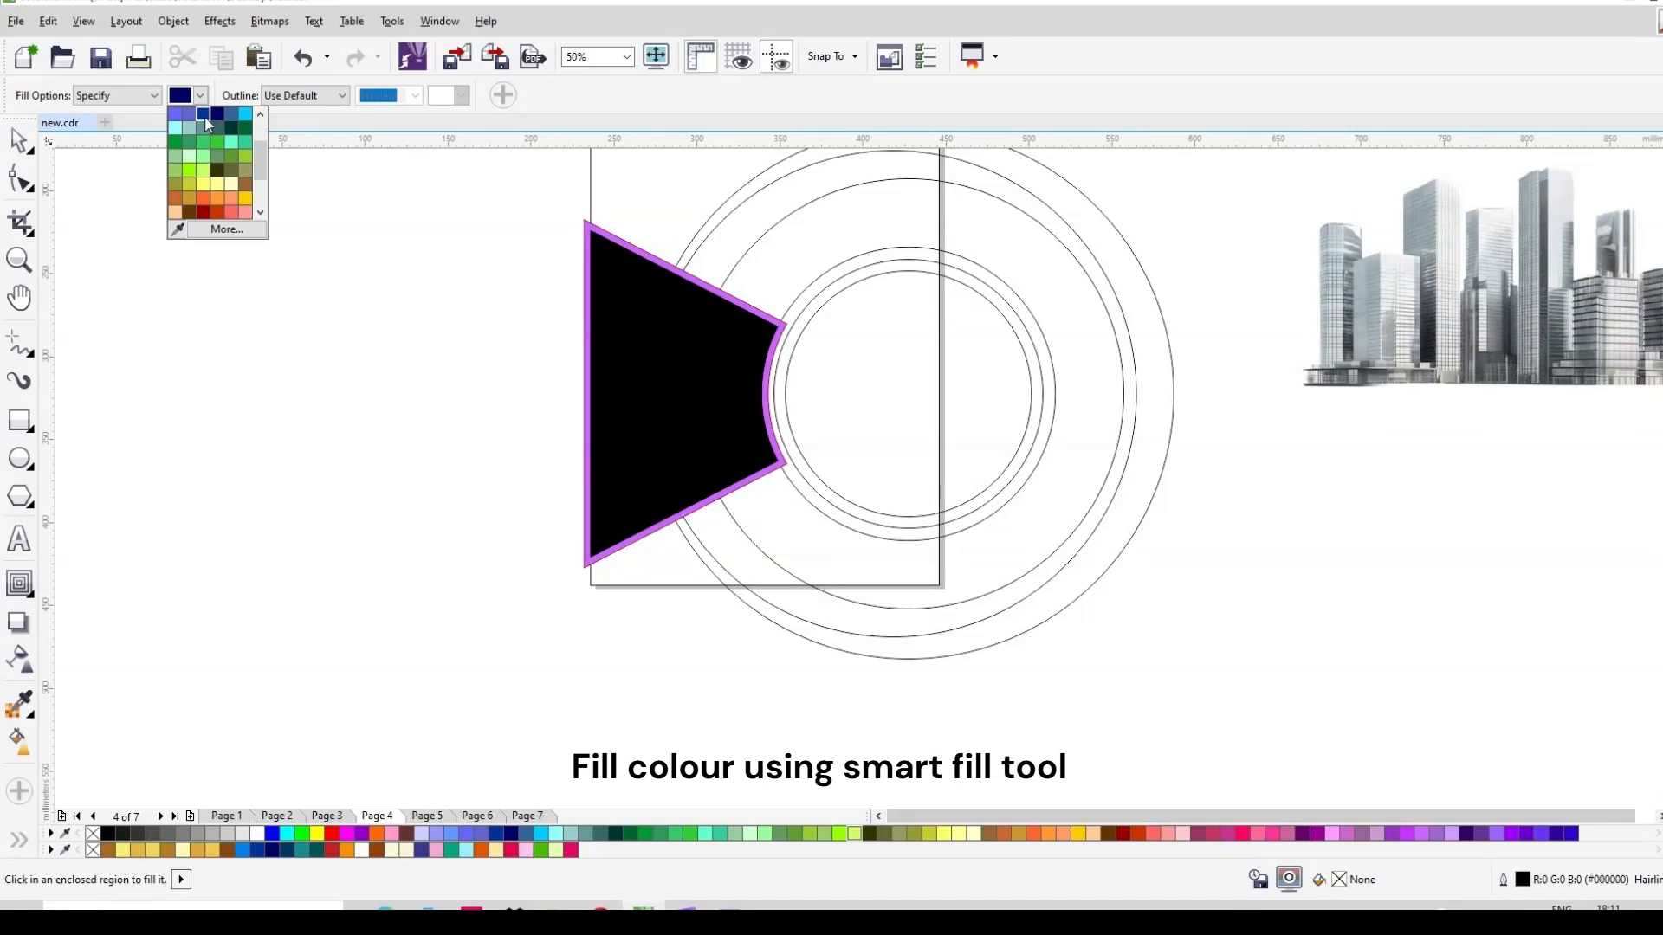
pyautogui.click(205, 117)
pyautogui.click(797, 271)
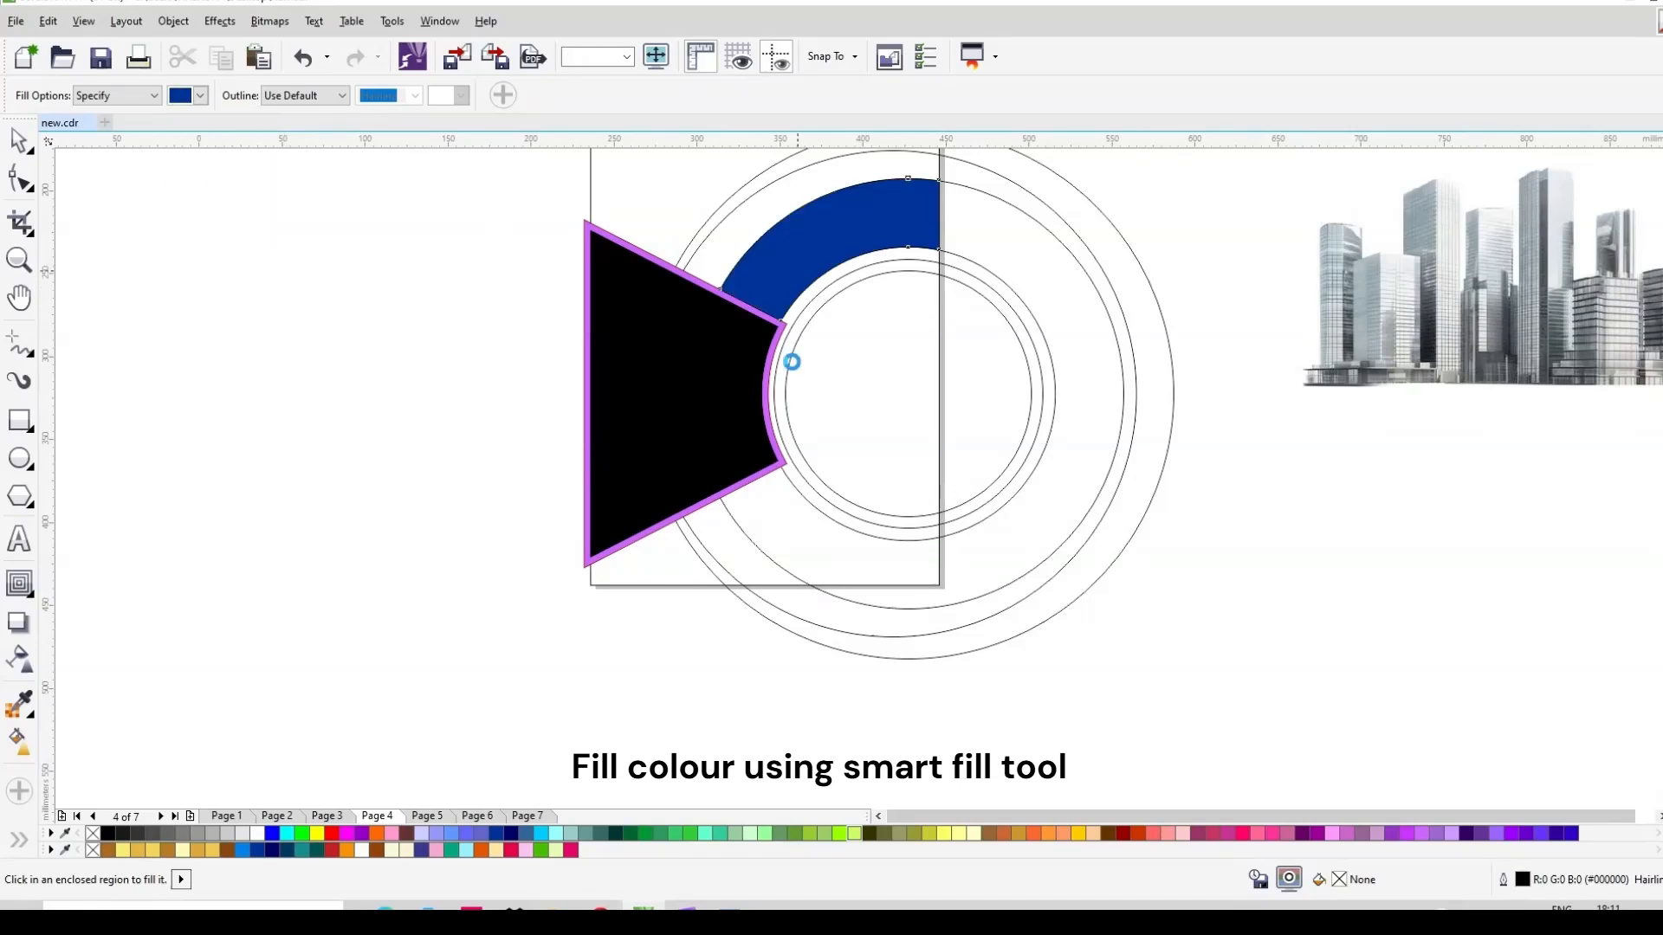
pyautogui.click(784, 519)
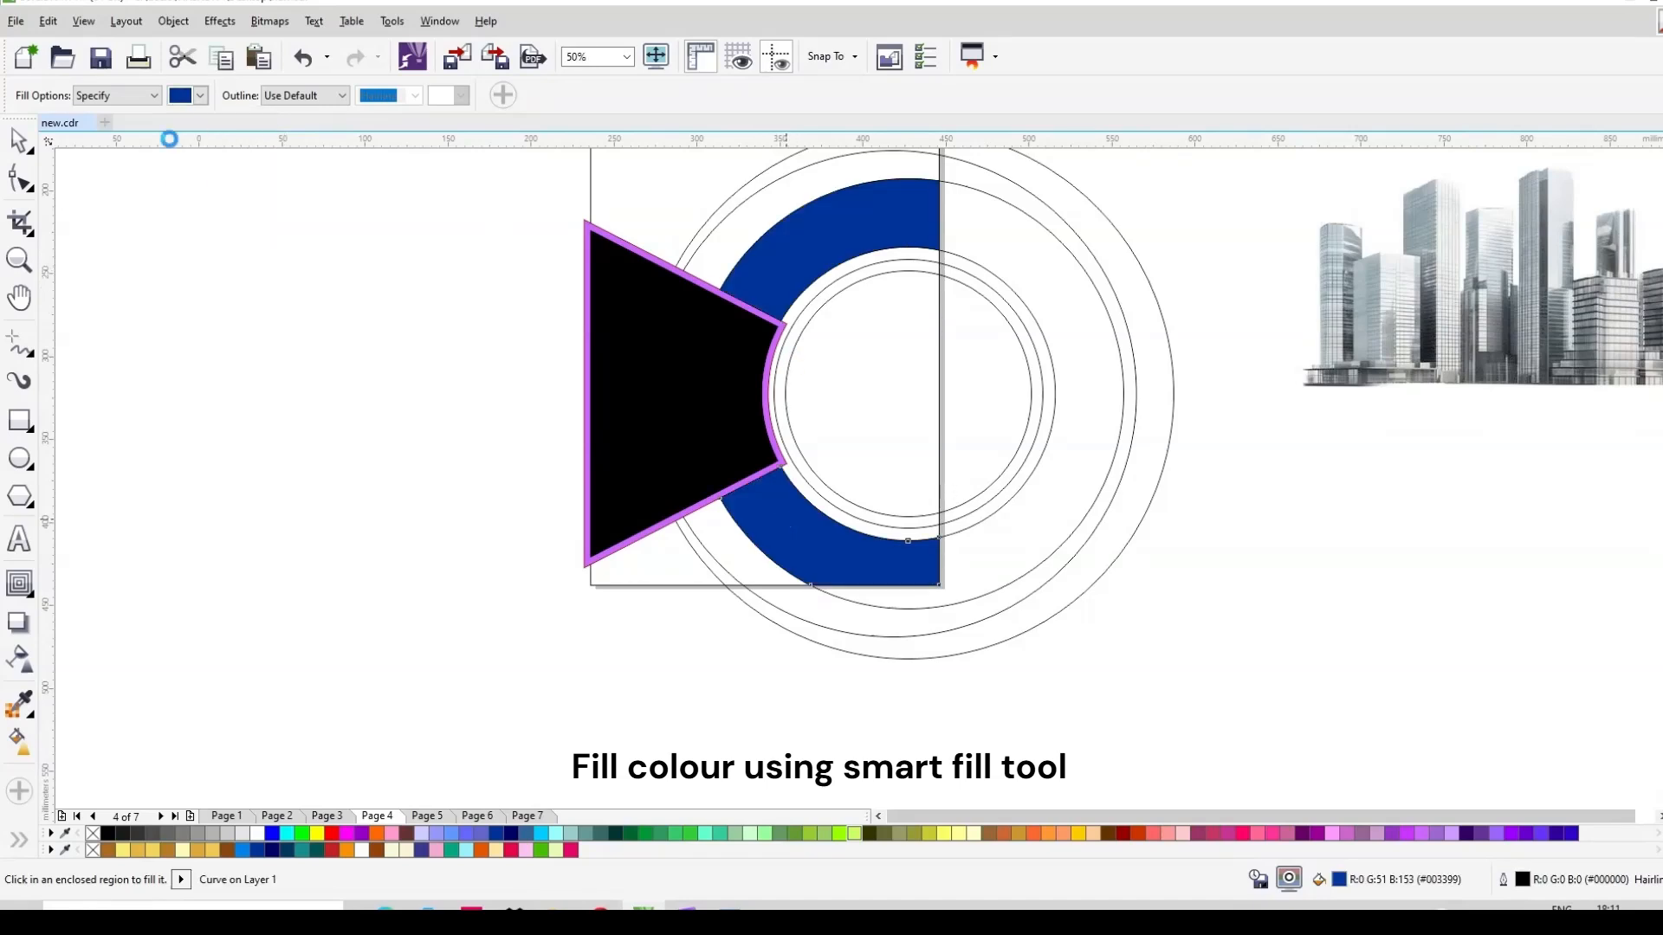
# Move the purple contour shape off the page to the left and delete it.
pyautogui.click(18, 143)
pyautogui.click(588, 234)
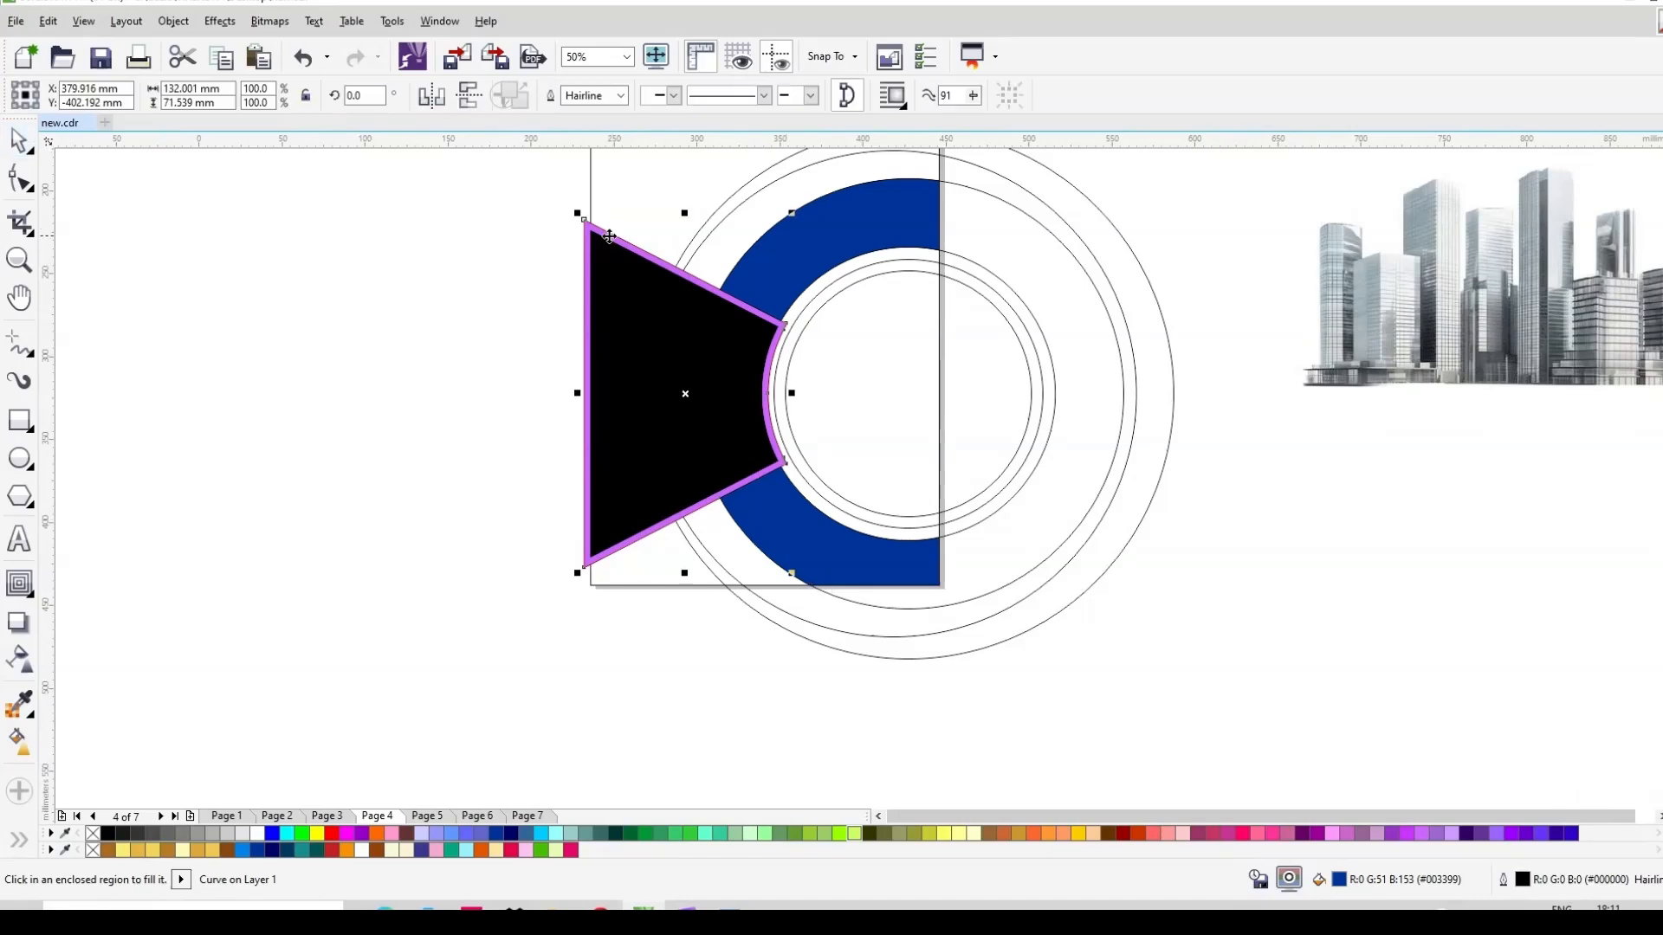
pyautogui.moveTo(588, 234); pyautogui.dragTo(383, 238)
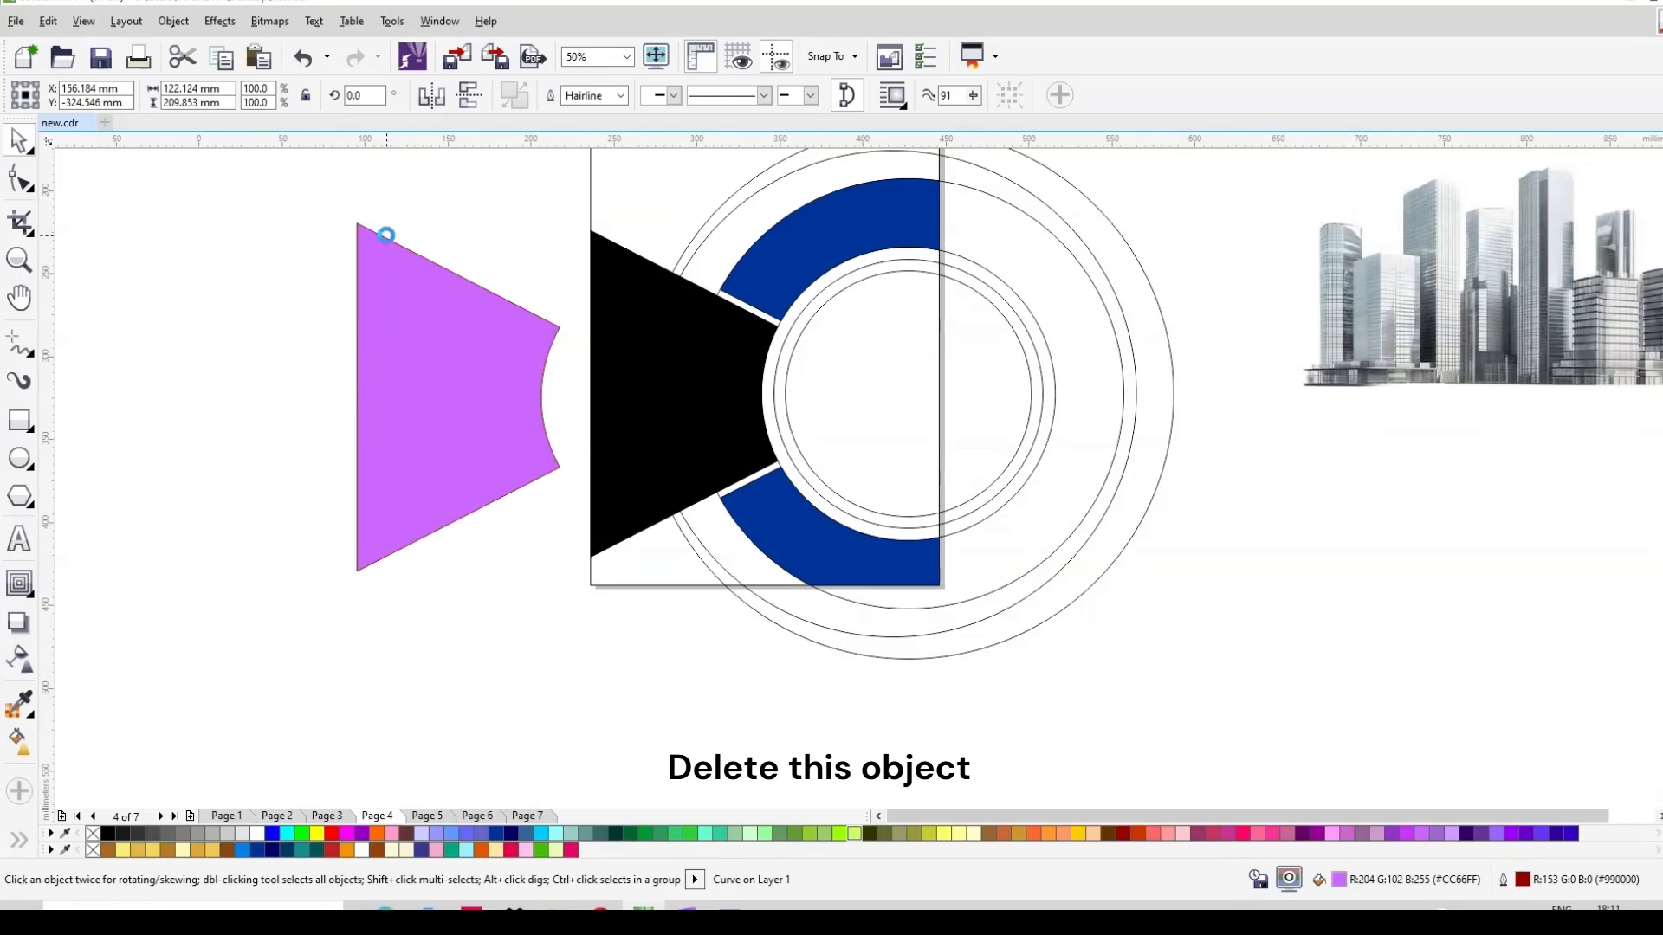
pyautogui.press('Delete')
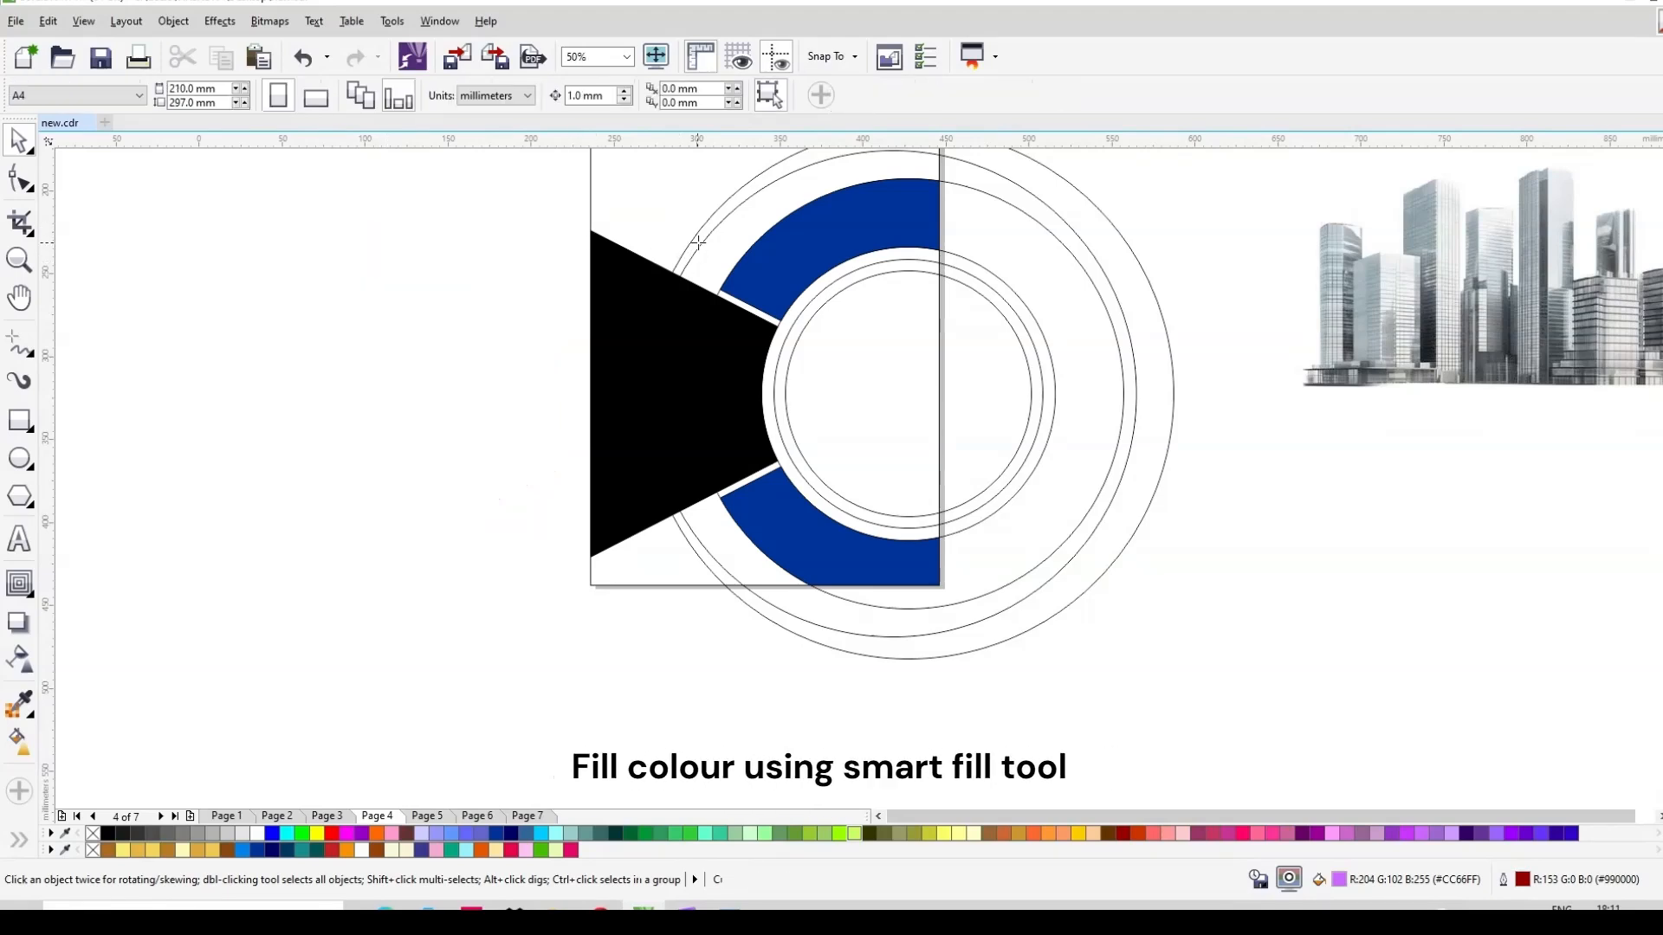
# Smart Fill the thin outer arcs above and below the wedge and the two narrow inner rings with the same dark blue.
pyautogui.click(694, 244)
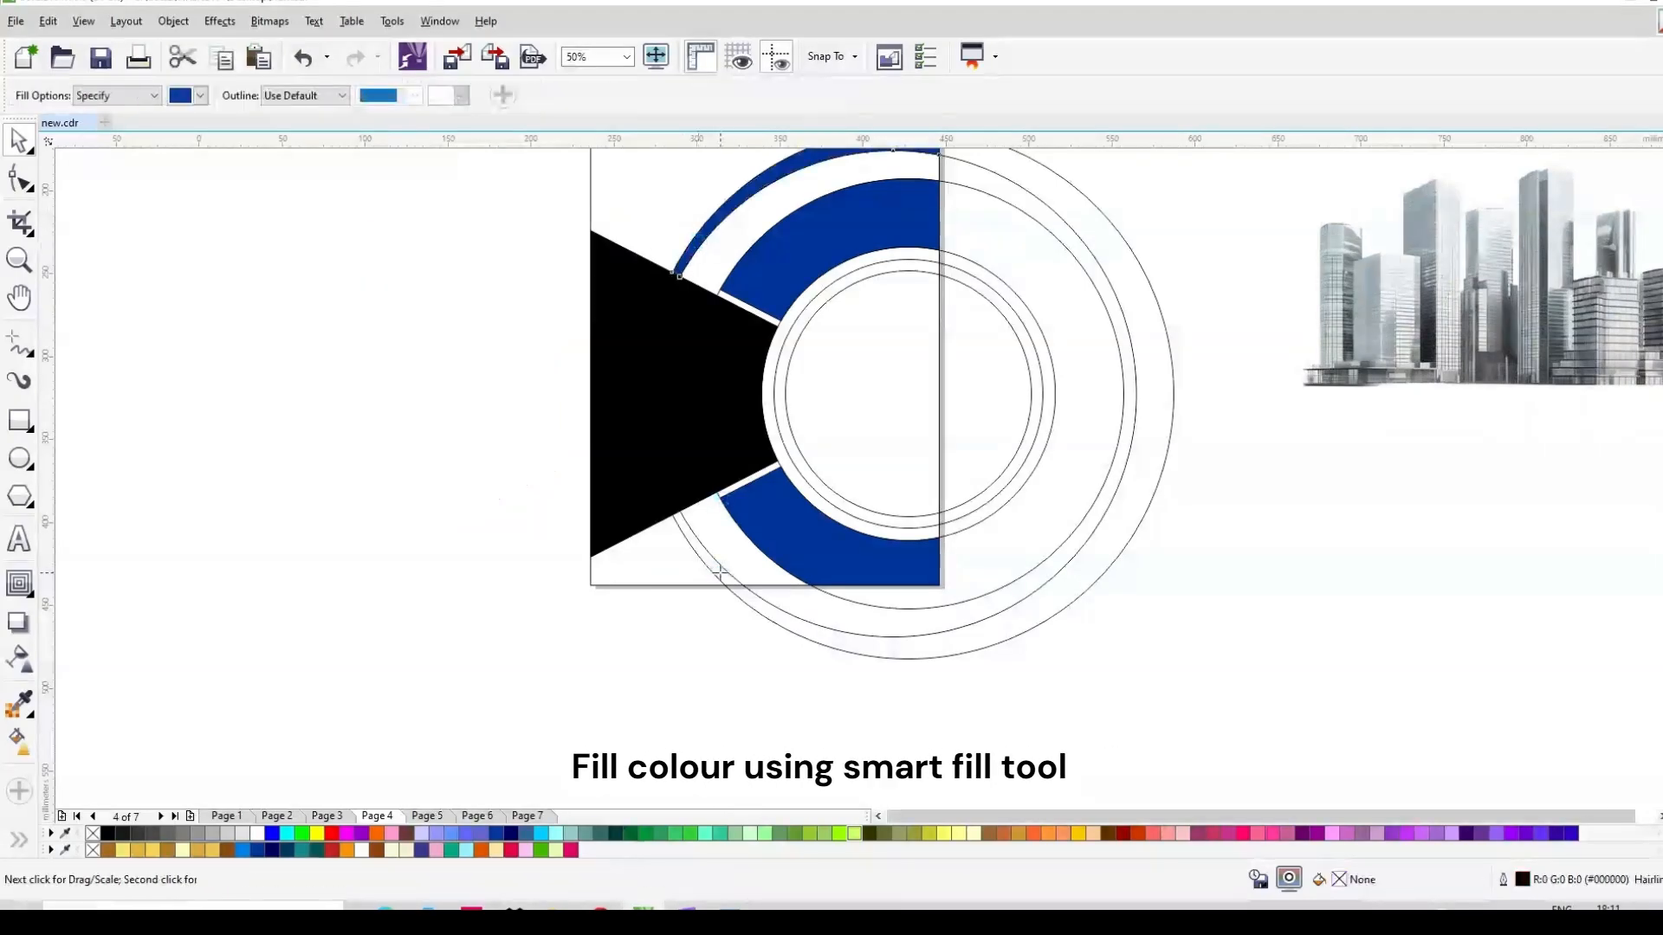
pyautogui.scroll(-1, 719, 573)
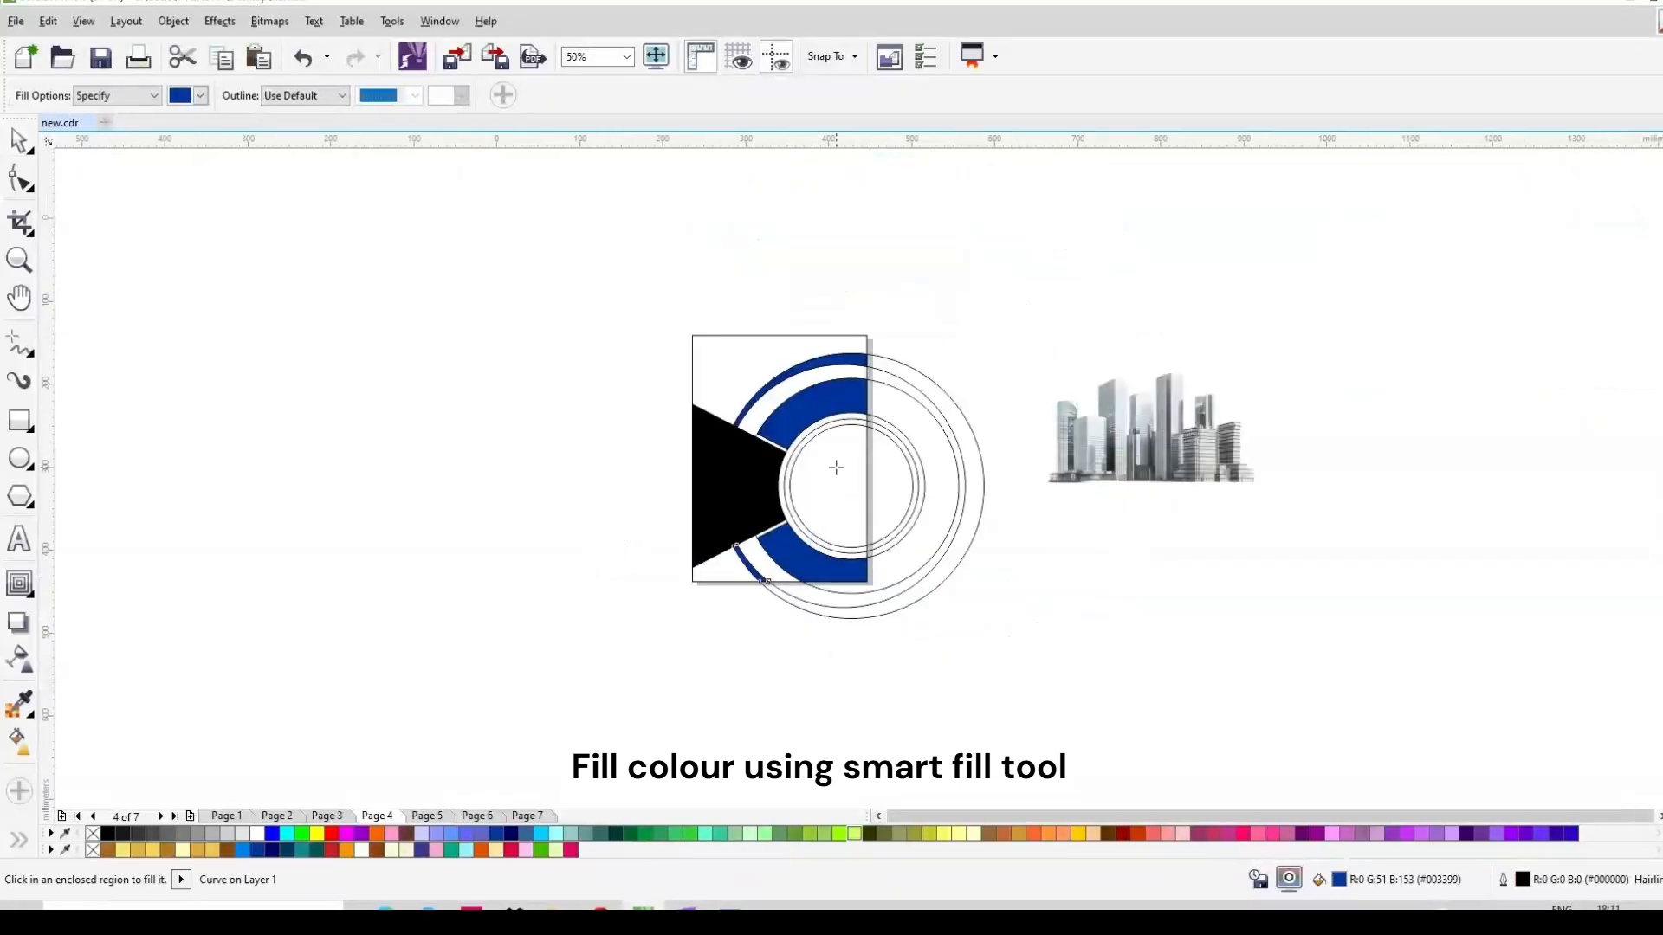
pyautogui.scroll(1, 798, 444)
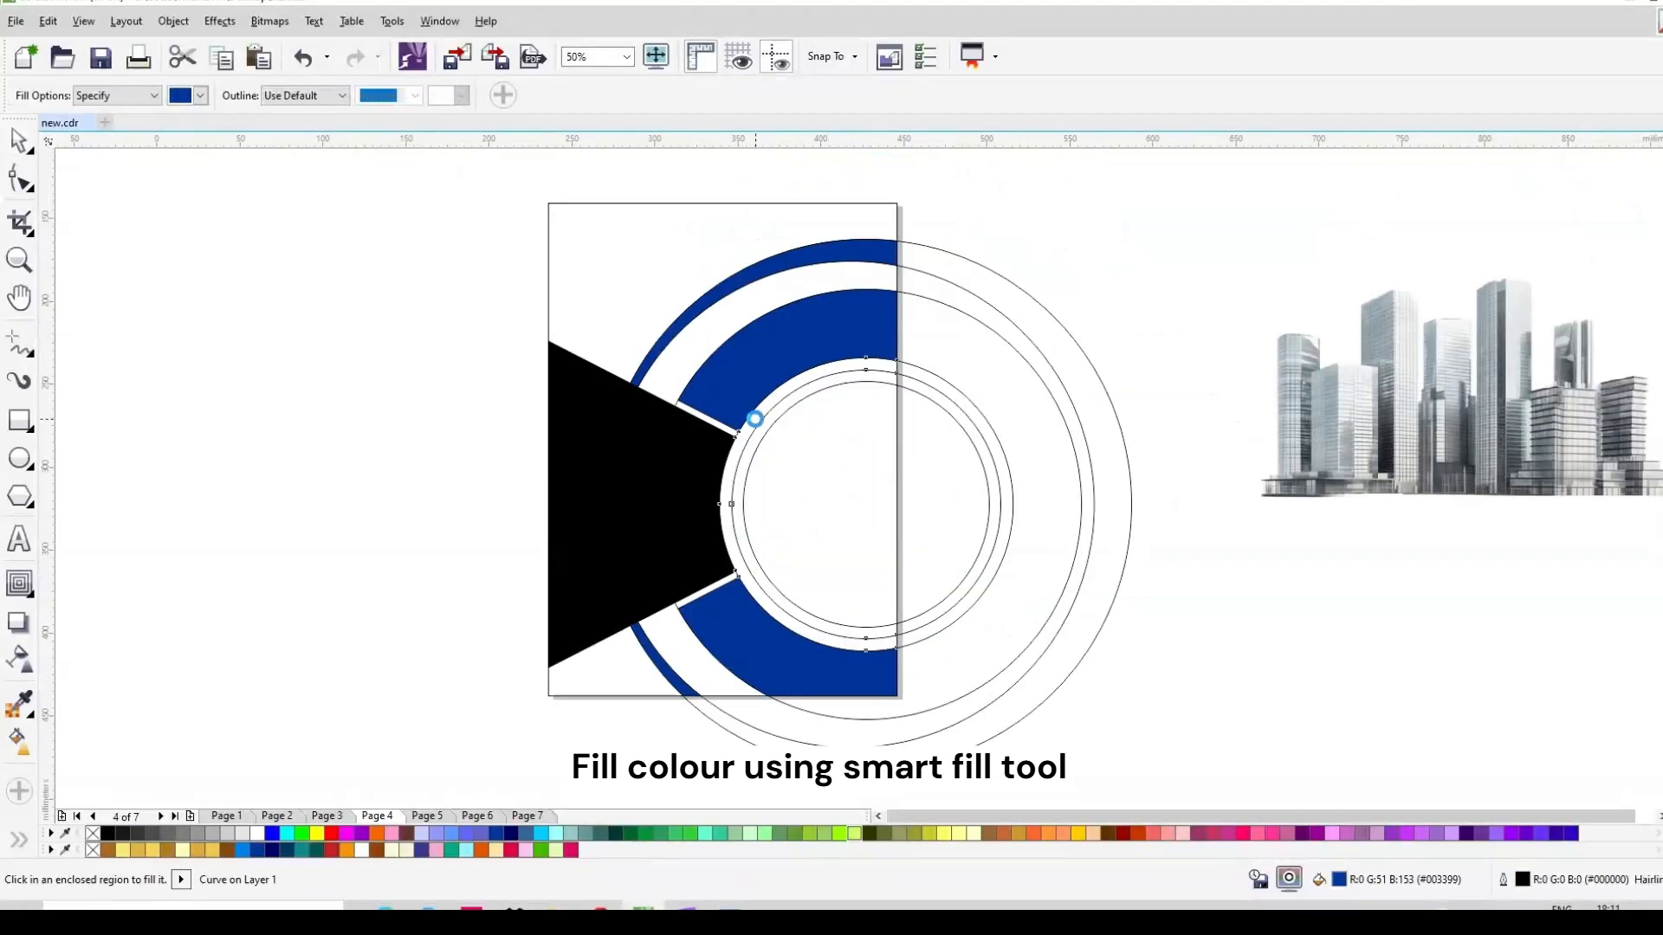
pyautogui.click(756, 420)
pyautogui.click(781, 409)
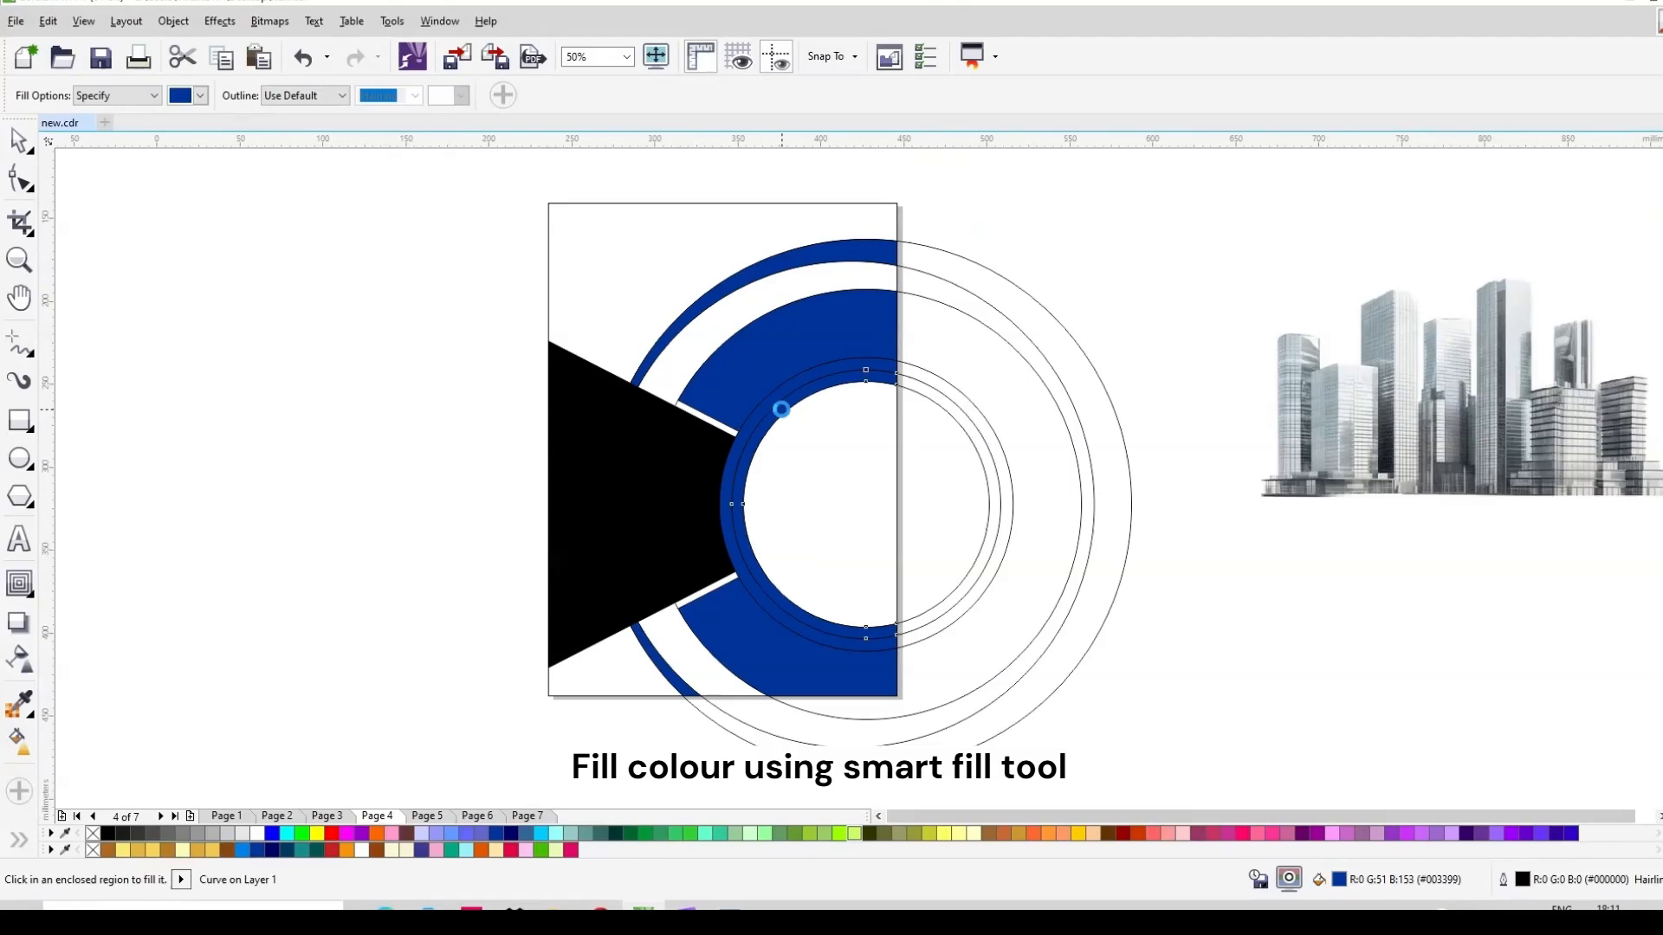
# Delete the five outer construction circles one by one, keeping only the innermost circle.
pyautogui.click(19, 141)
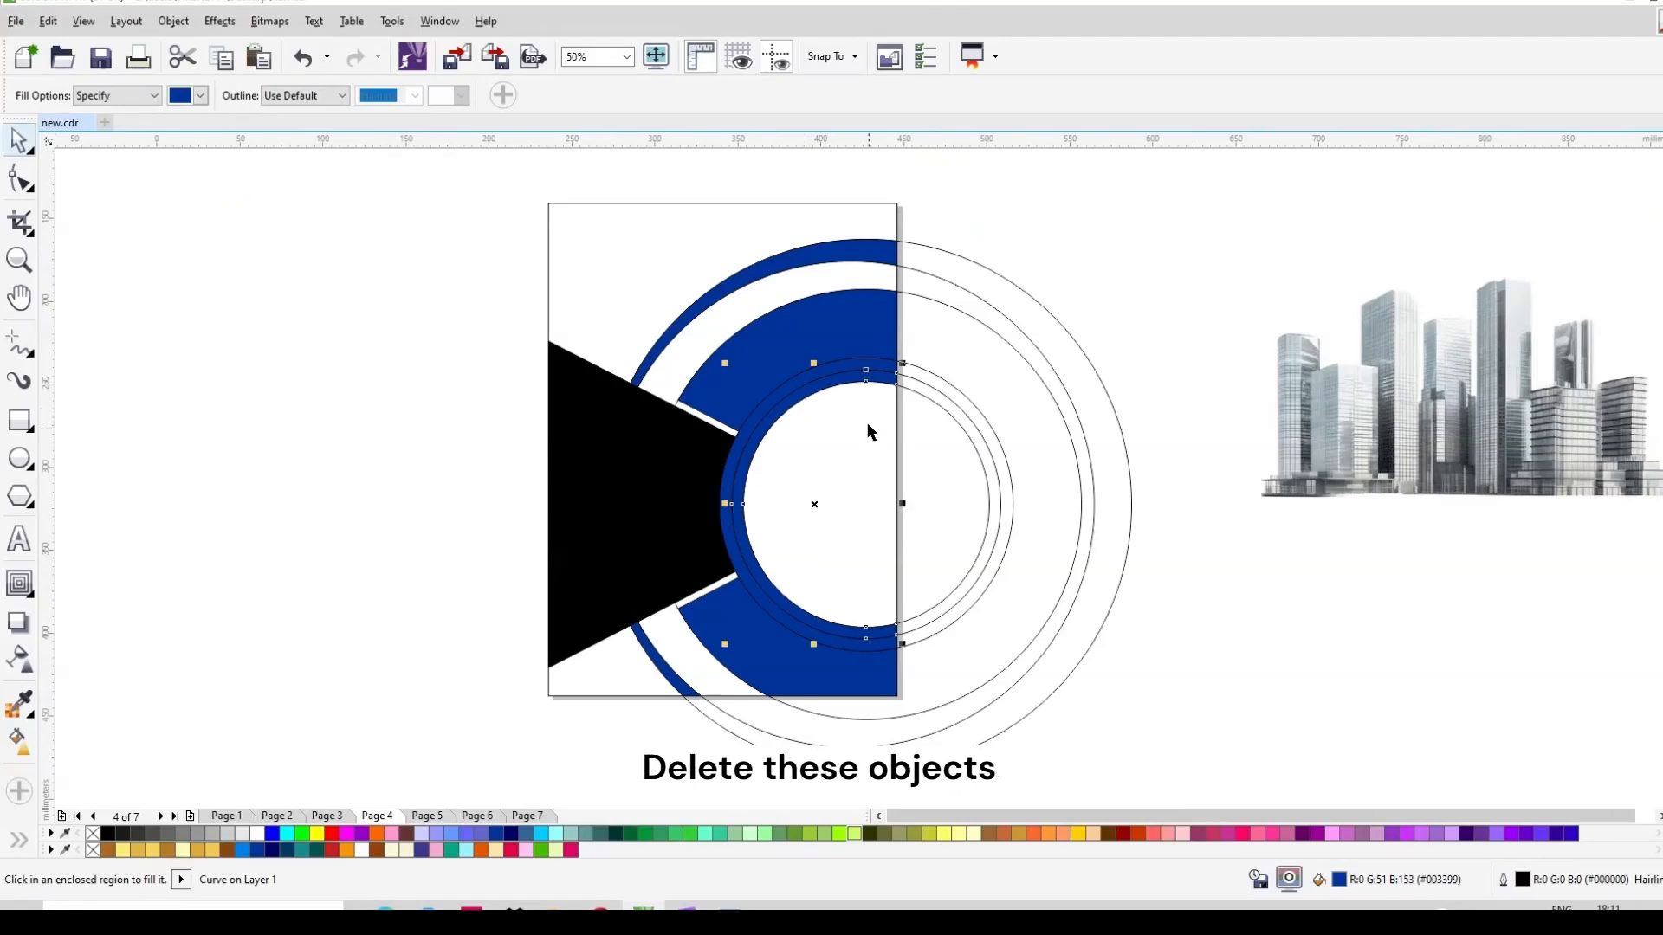
pyautogui.click(955, 267)
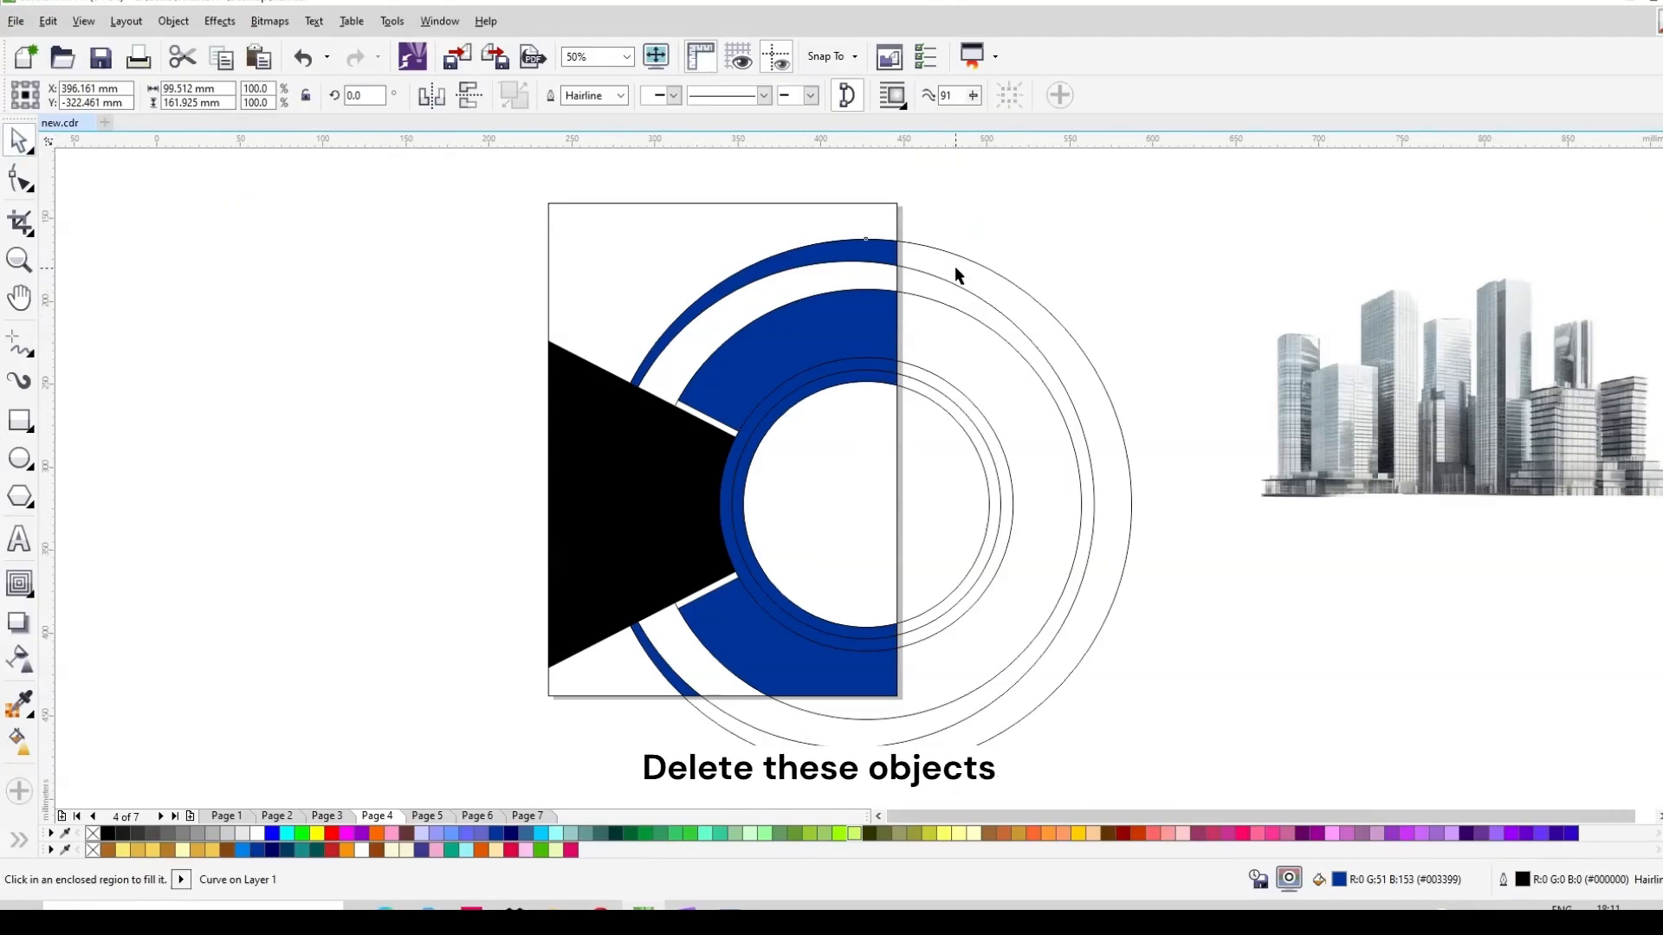
pyautogui.press('Delete')
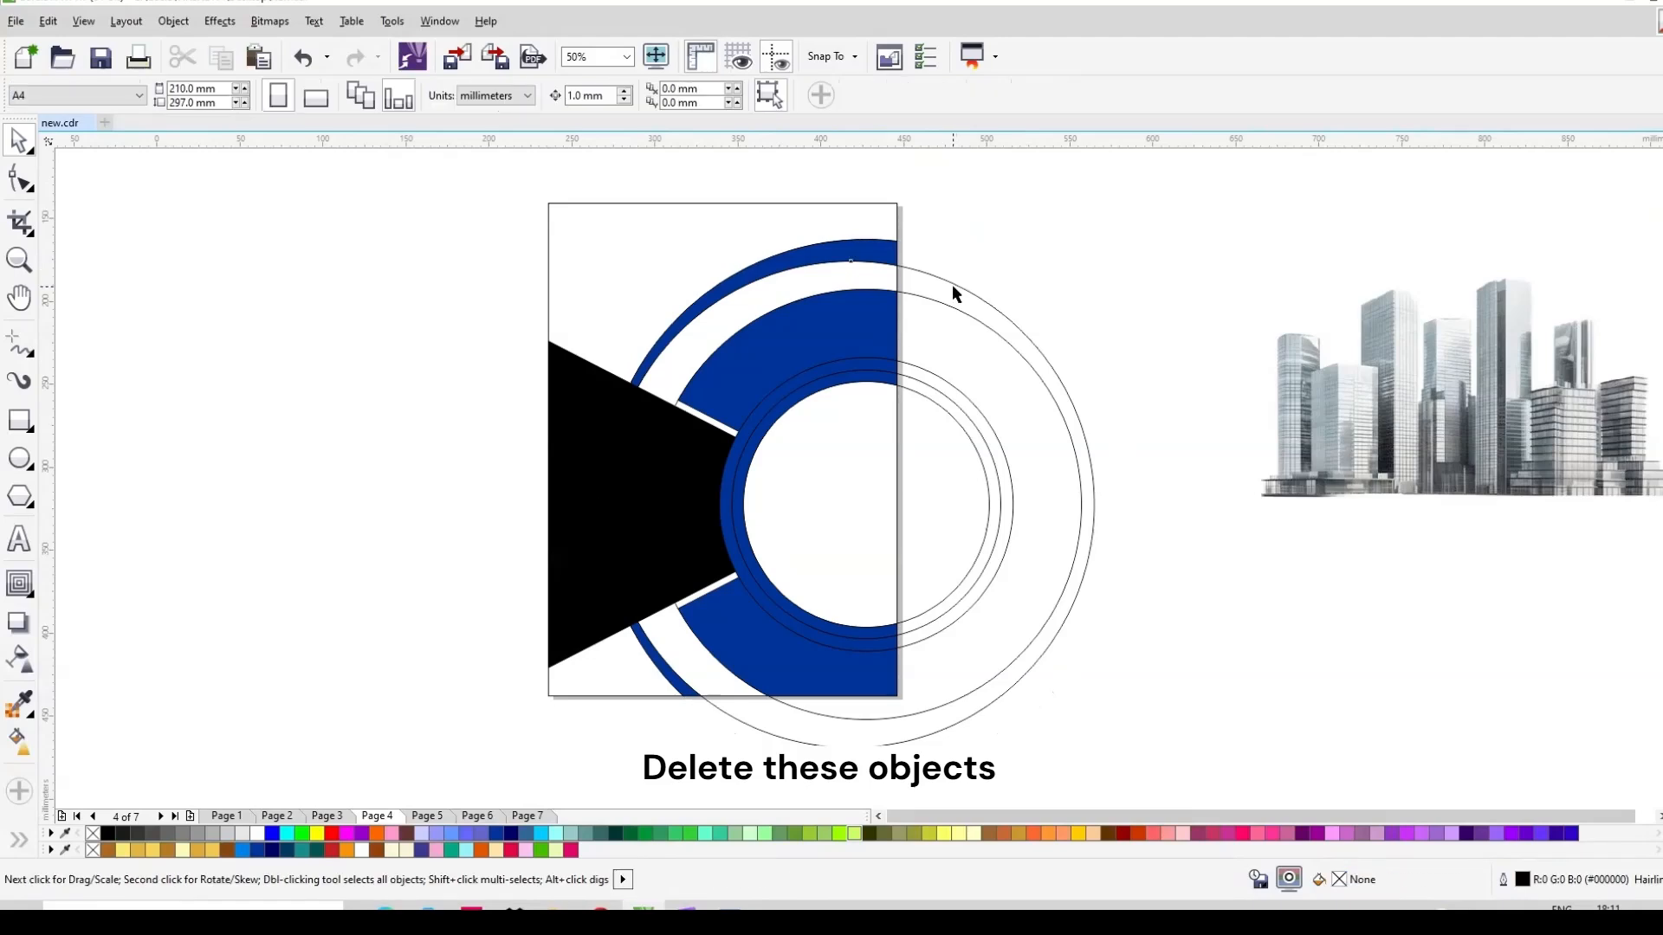
pyautogui.press('Delete')
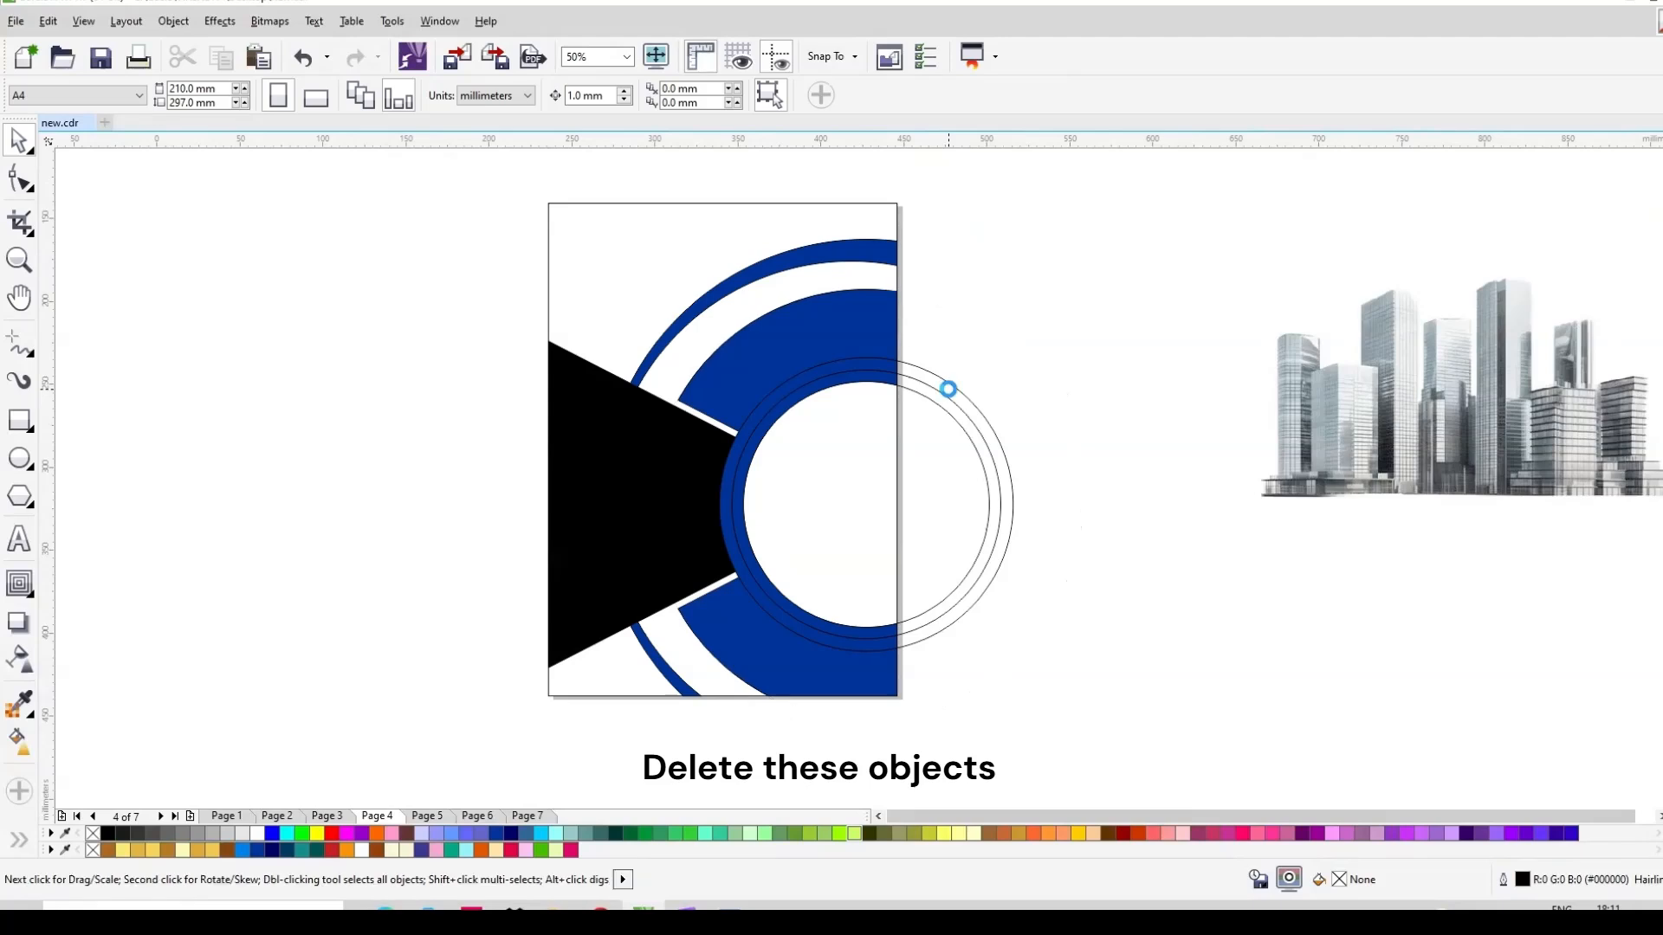
pyautogui.click(948, 389)
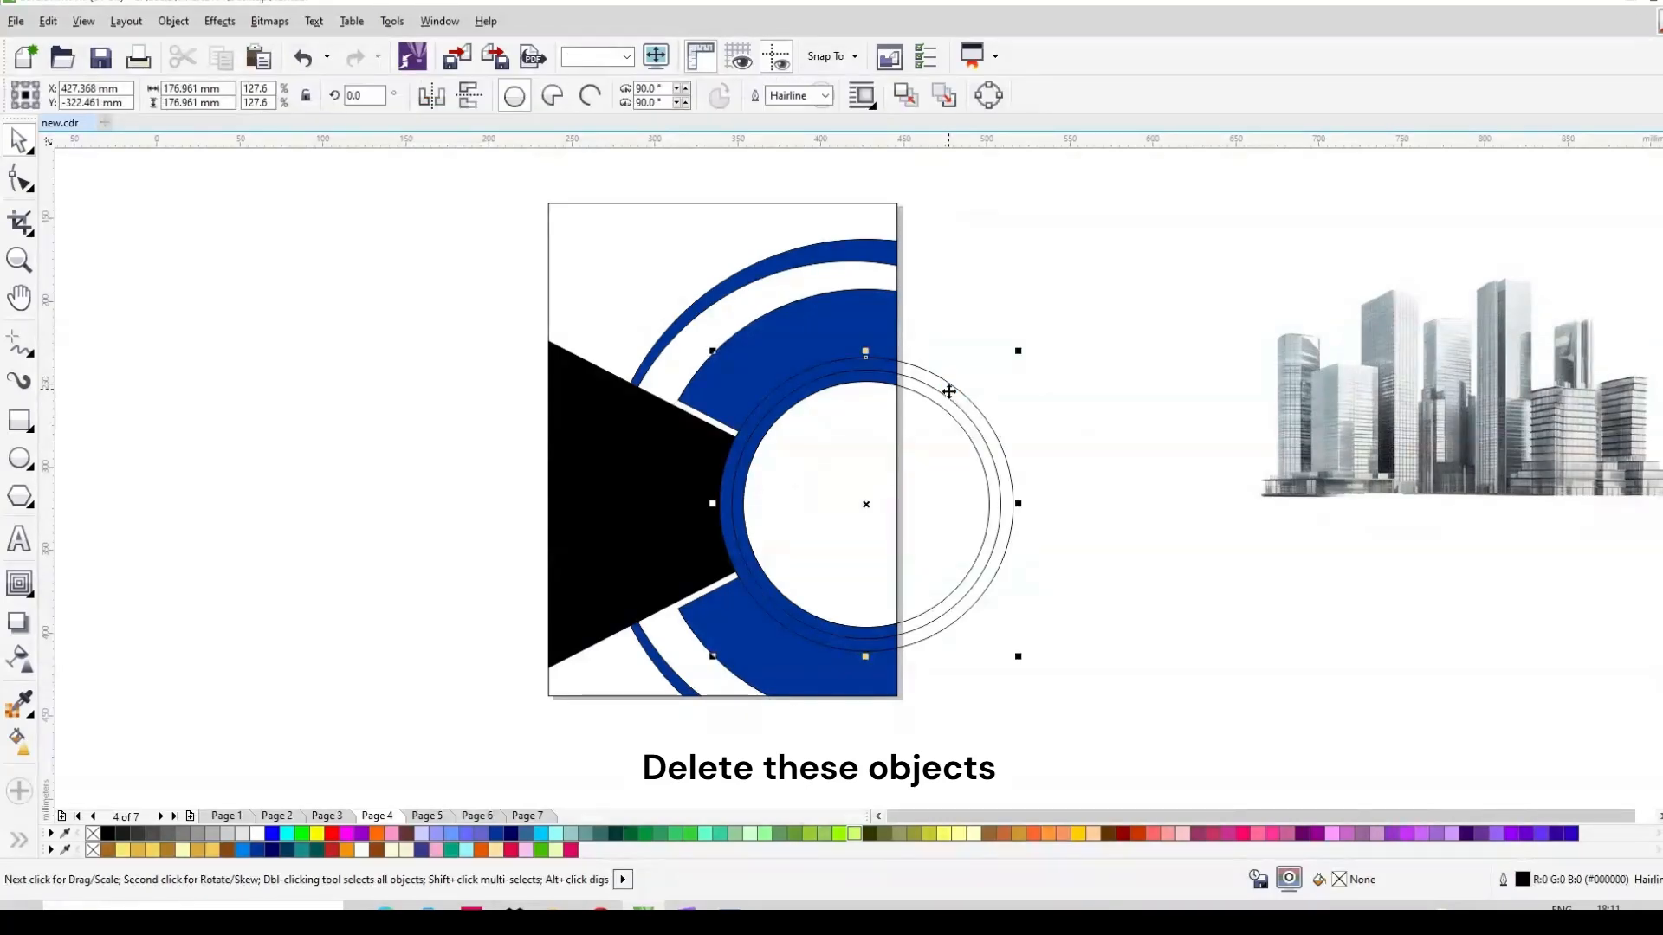
pyautogui.press('Delete')
pyautogui.click(941, 395)
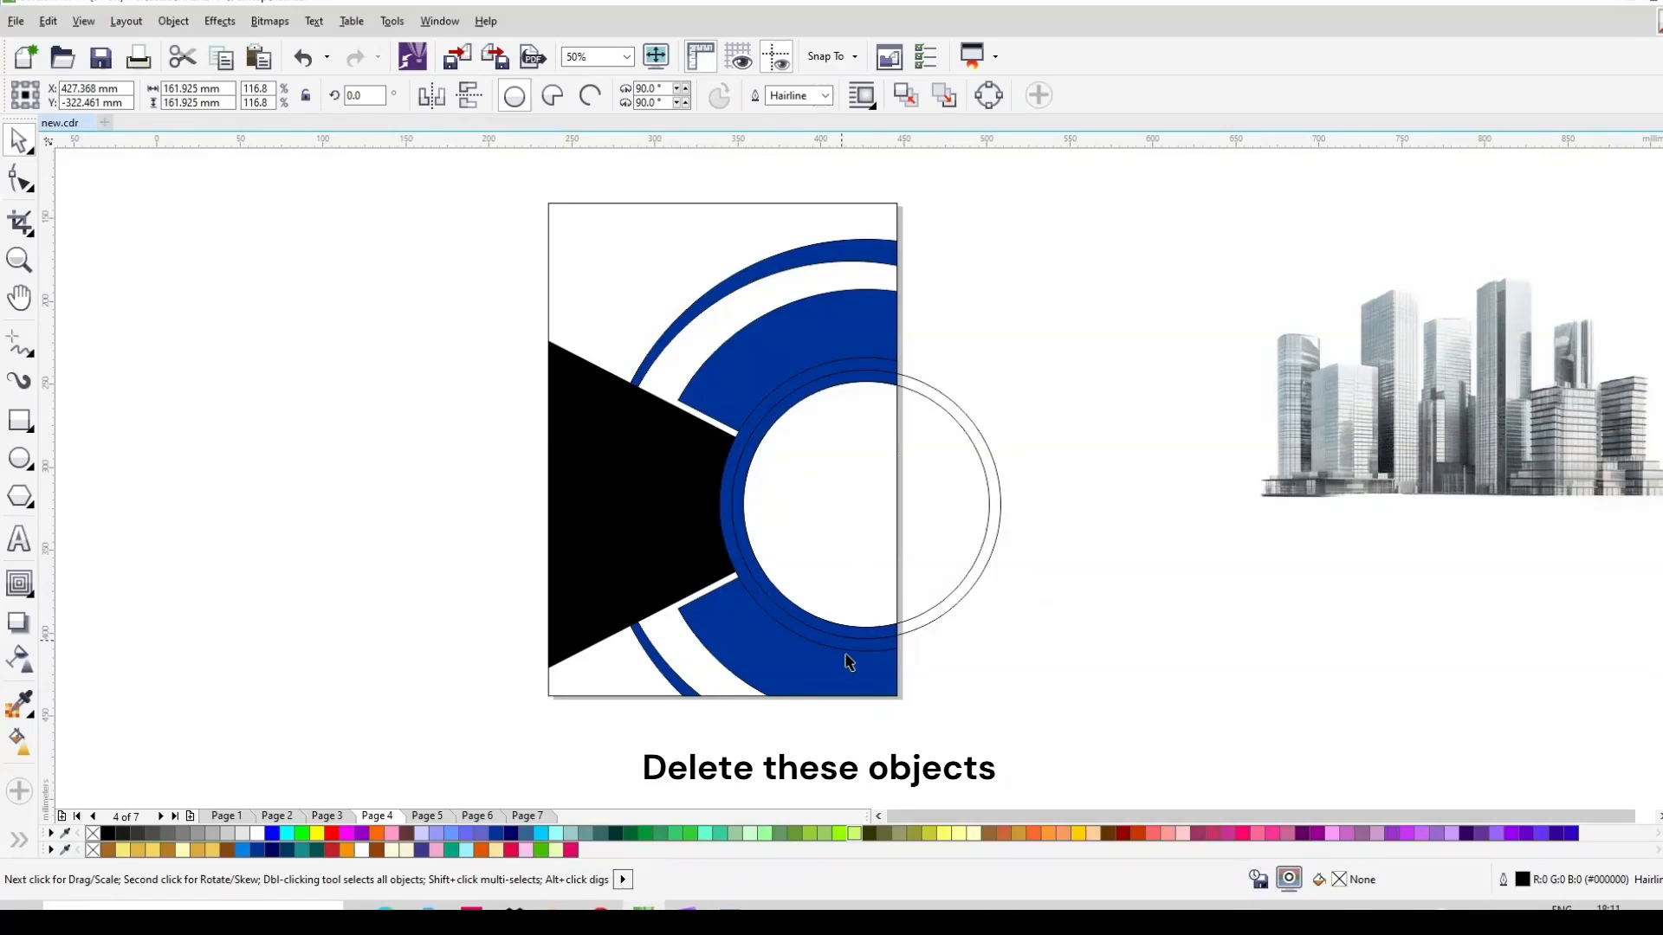
pyautogui.press('Delete')
# Select the thin outer arcs above and below the wedge and recolour both light cyan-blue.
pyautogui.scroll(2, 849, 665)
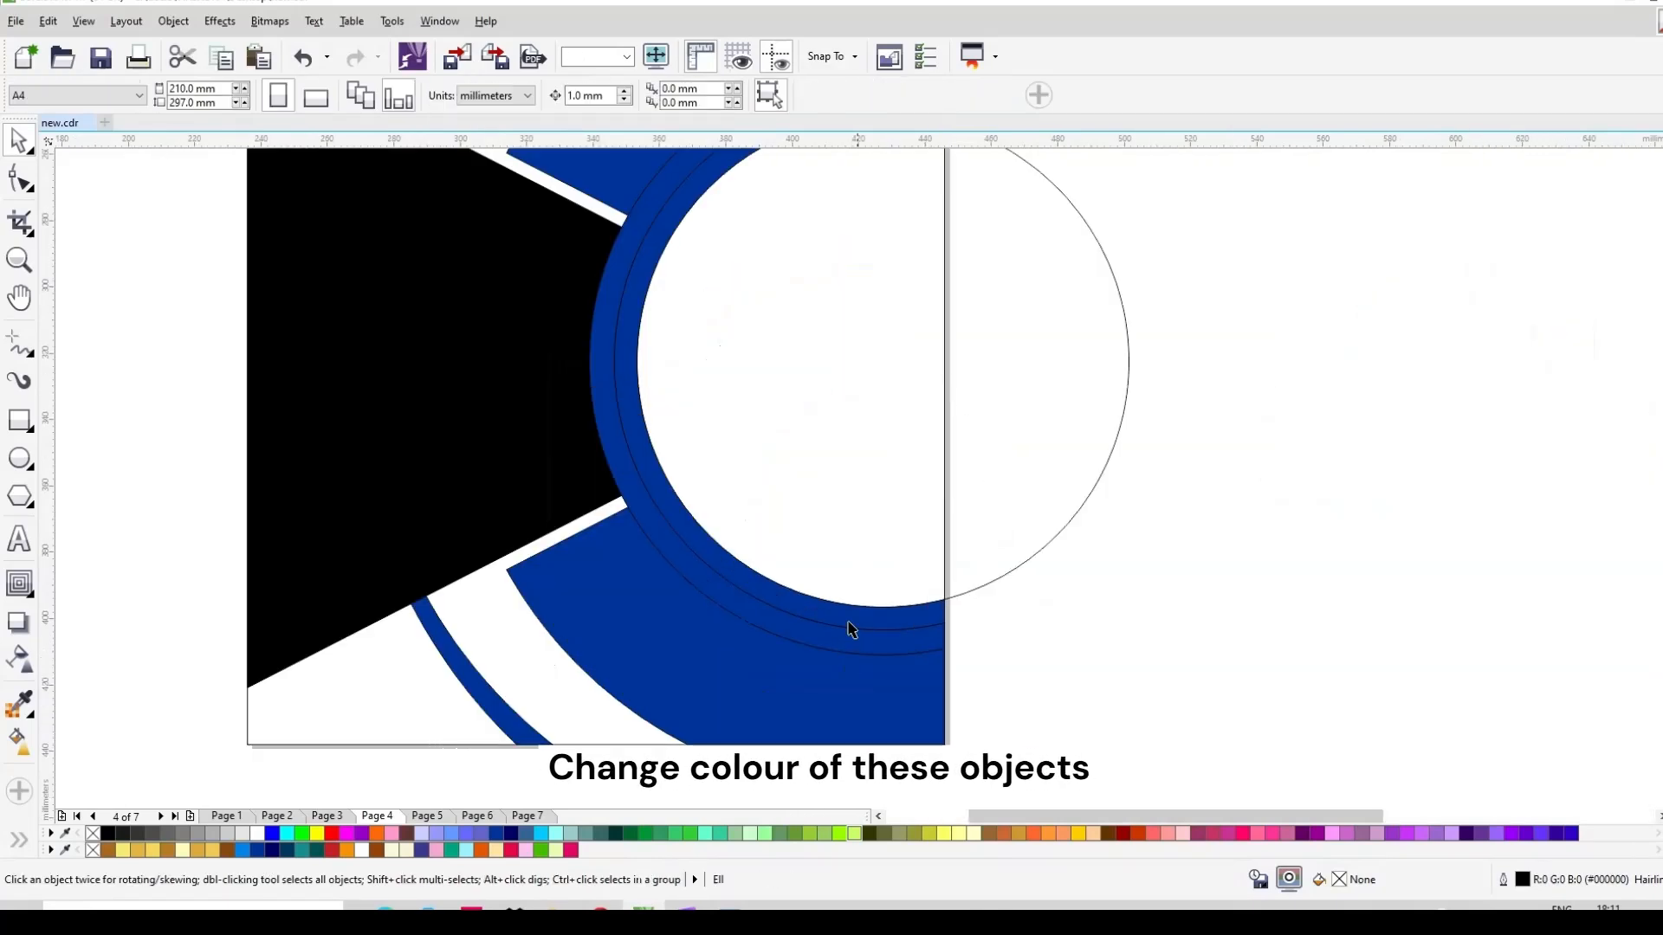
pyautogui.scroll(-2, 858, 622)
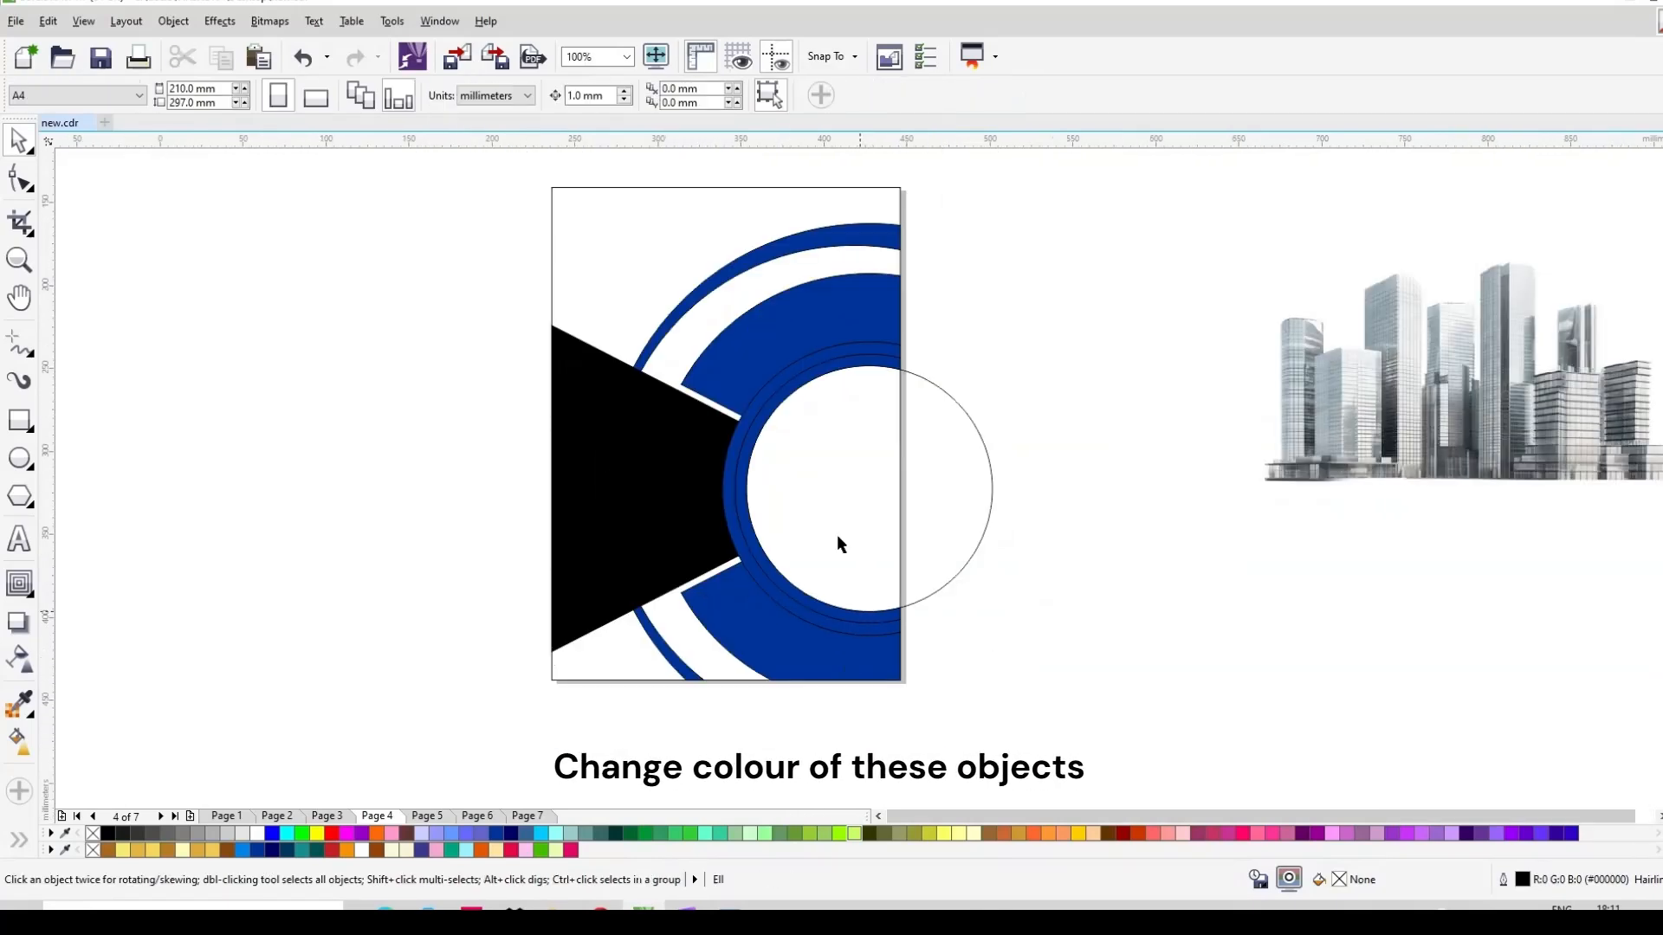
pyautogui.click(704, 299)
pyautogui.keyDown('shift'); pyautogui.click(655, 642); pyautogui.keyUp('shift')
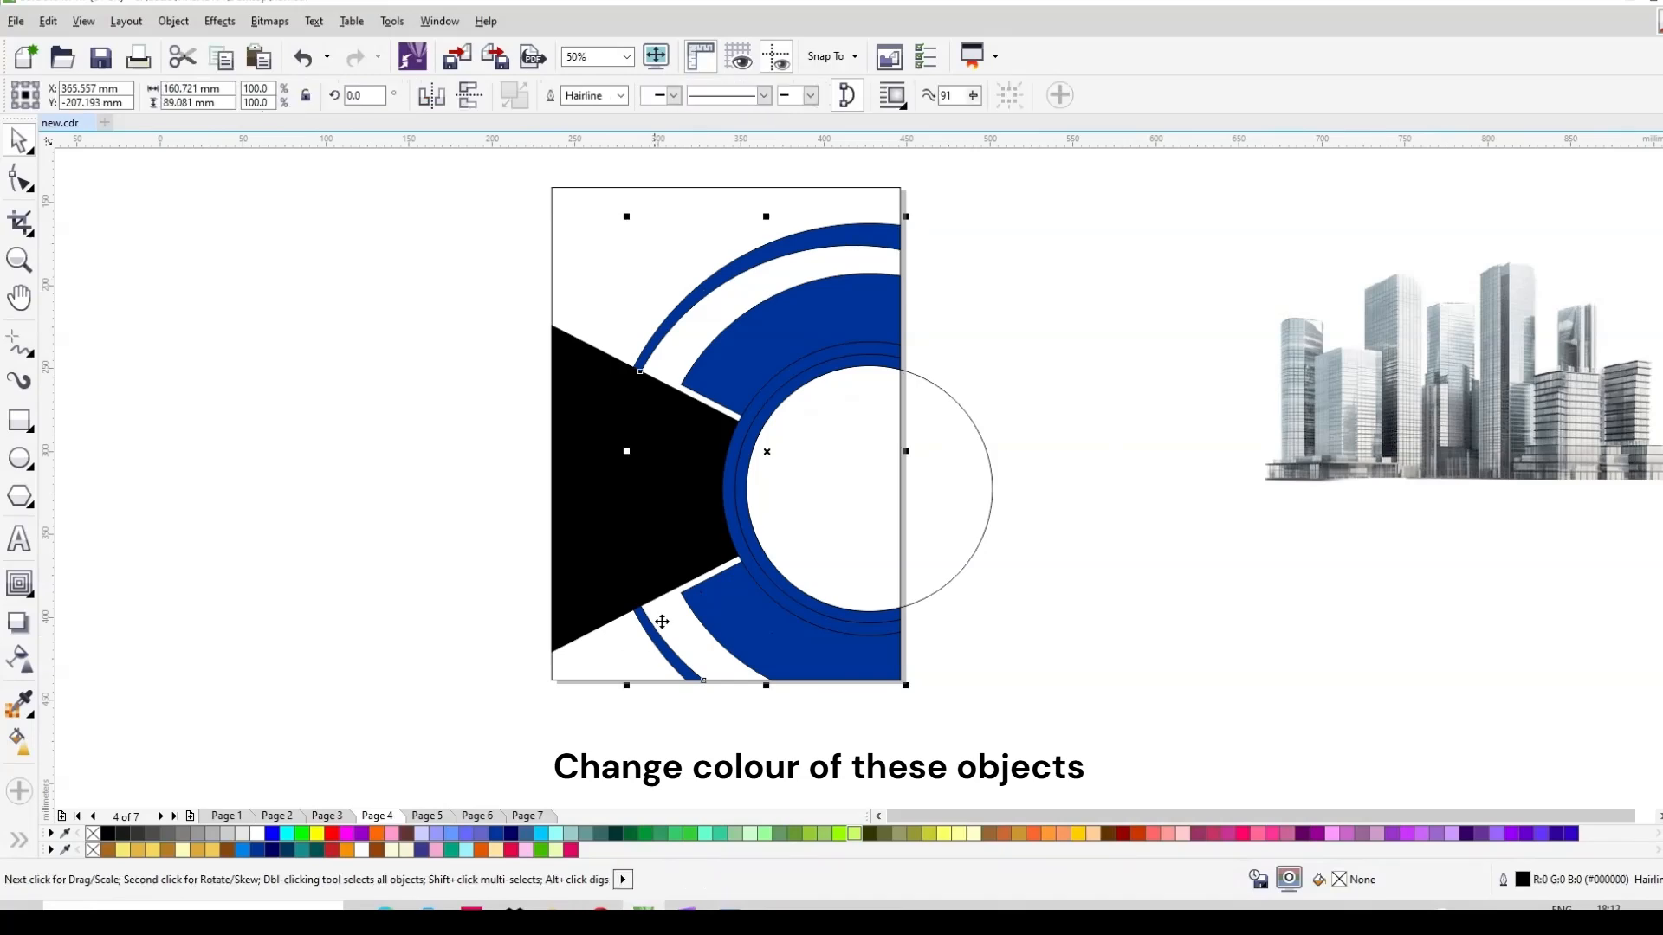
pyautogui.click(539, 833)
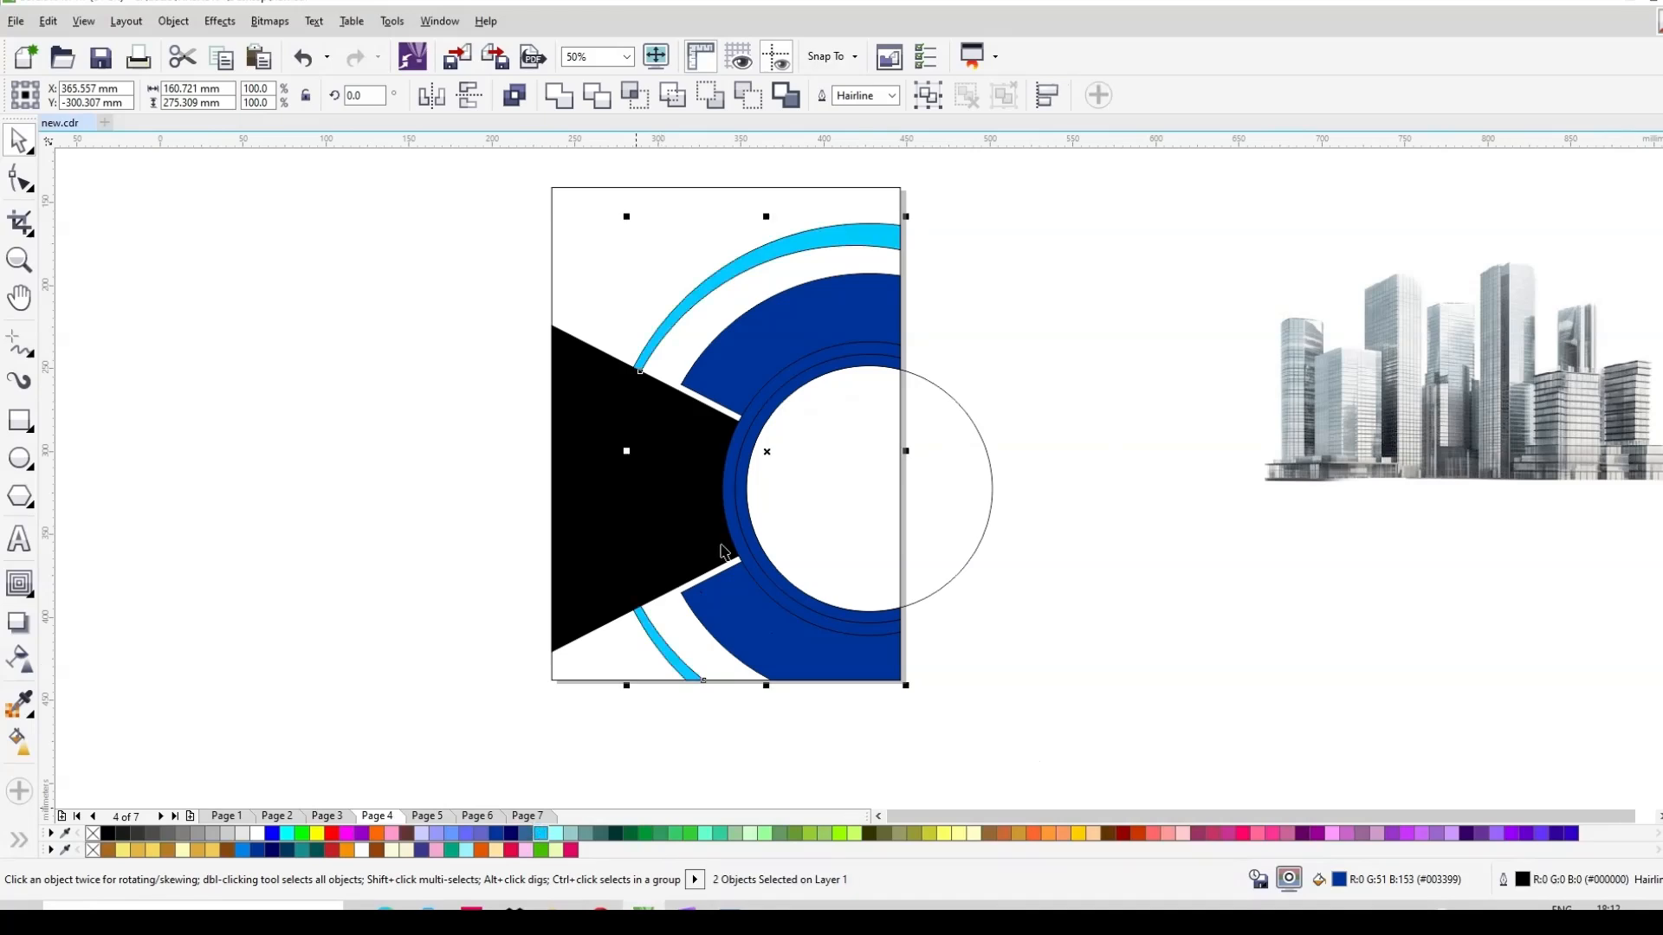
# Weld the two wide dark blue arcs and apply a diagonal linear fountain fill from dark blue to brighter blue.
pyautogui.click(784, 355)
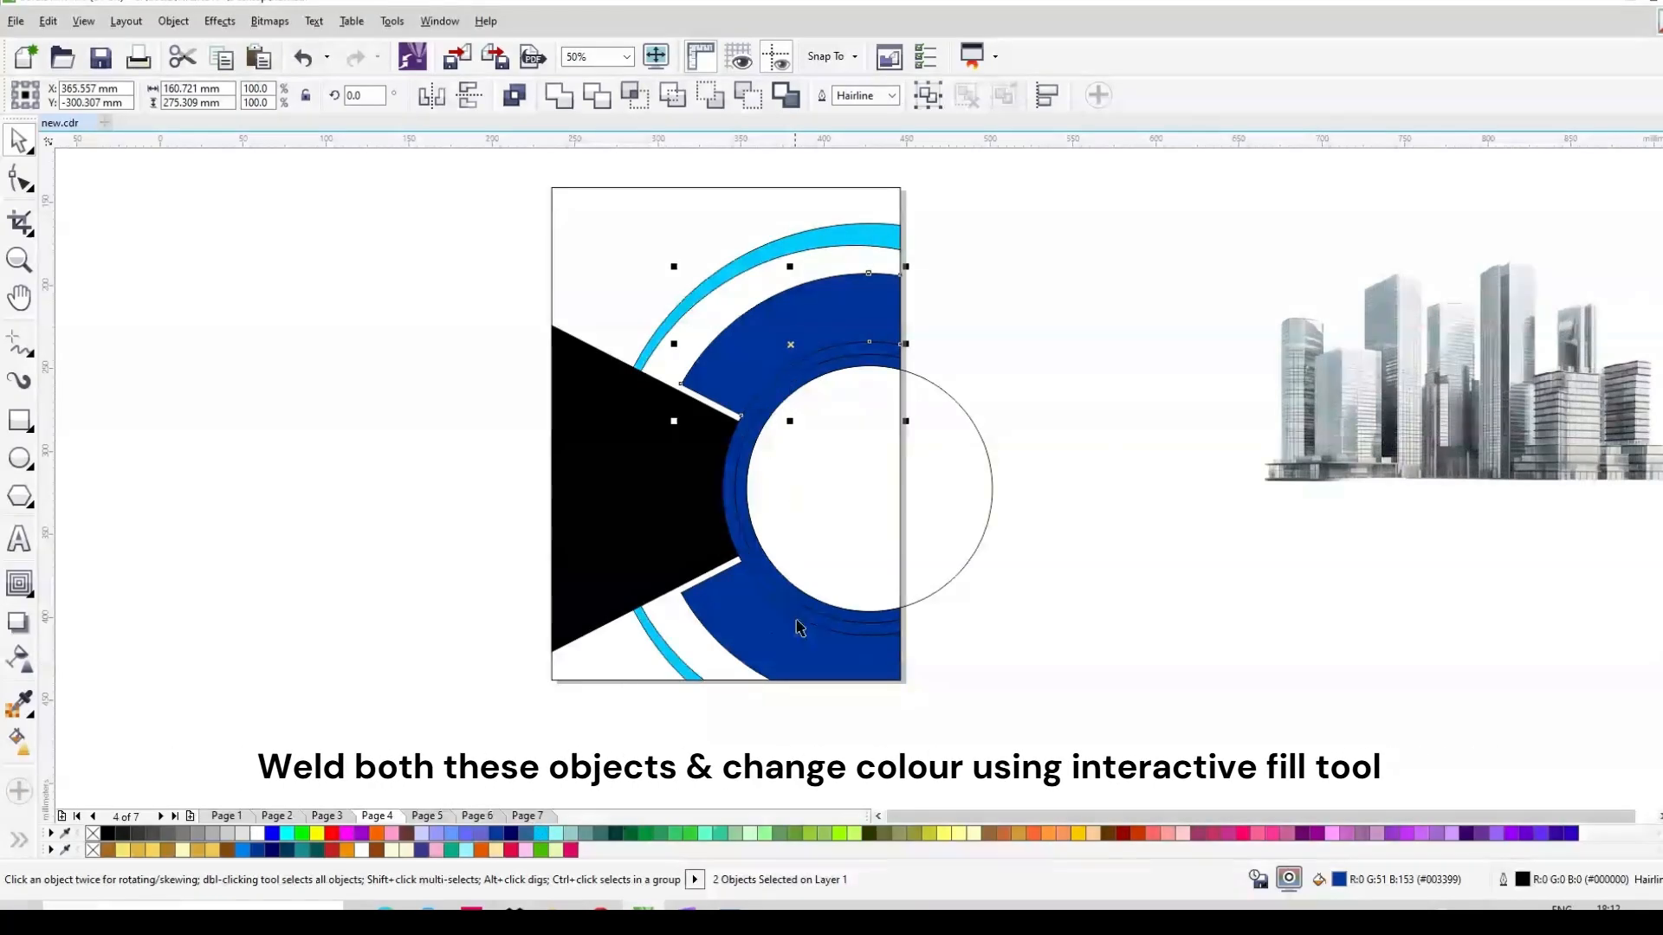
pyautogui.keyDown('shift'); pyautogui.click(791, 641); pyautogui.keyUp('shift')
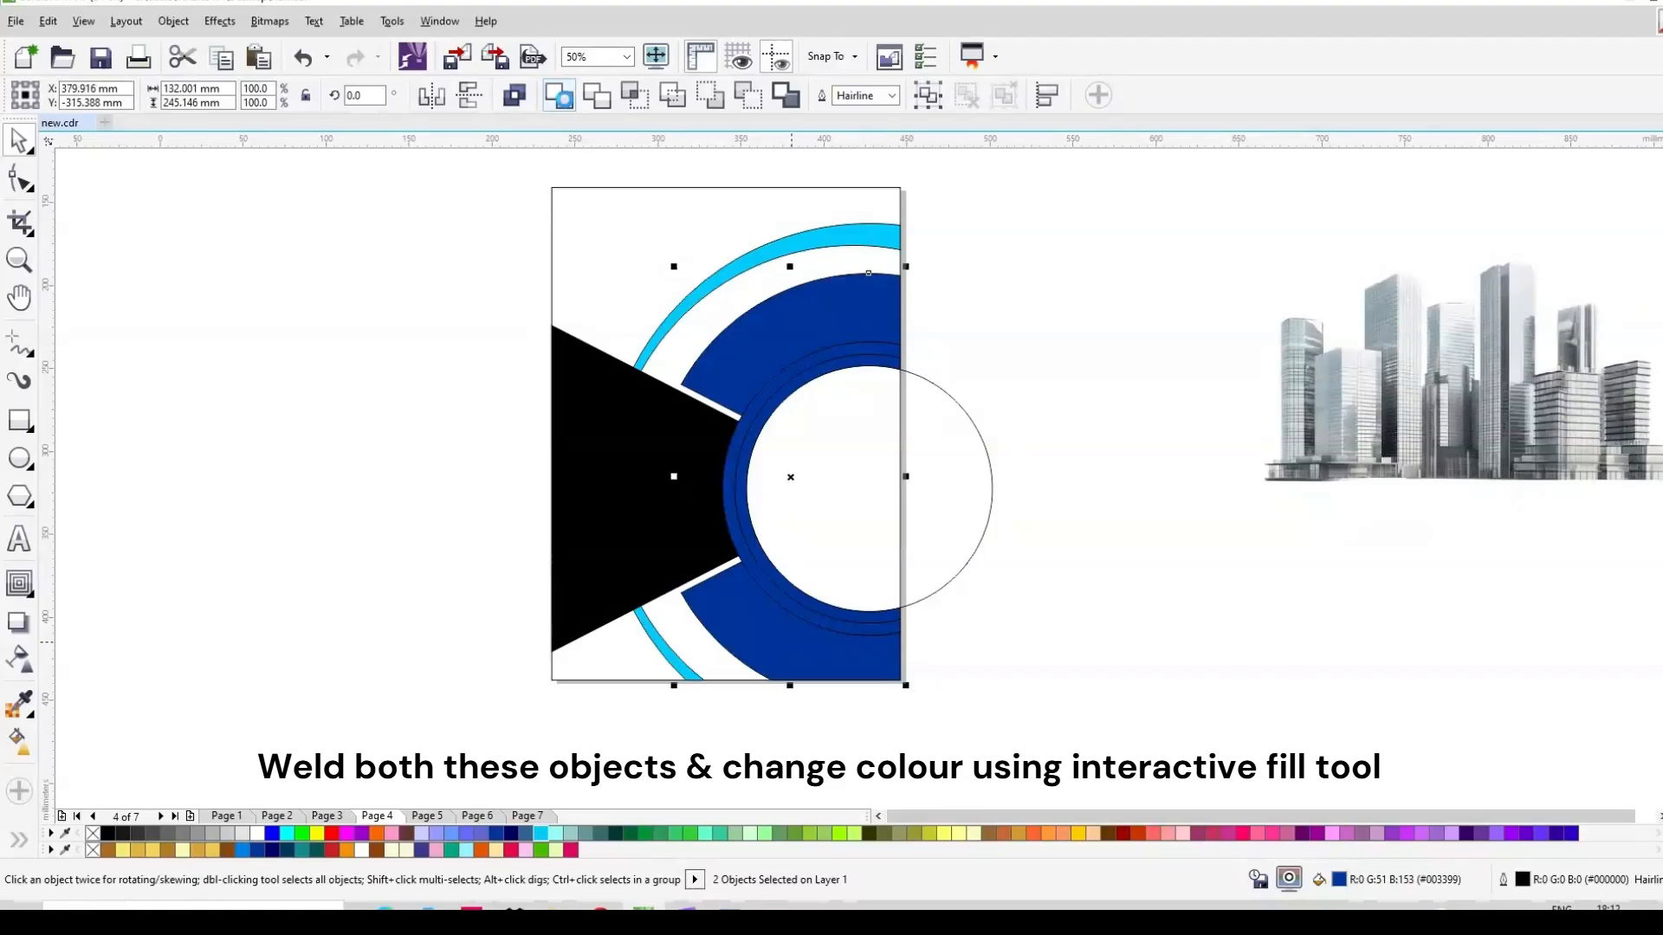
pyautogui.click(19, 704)
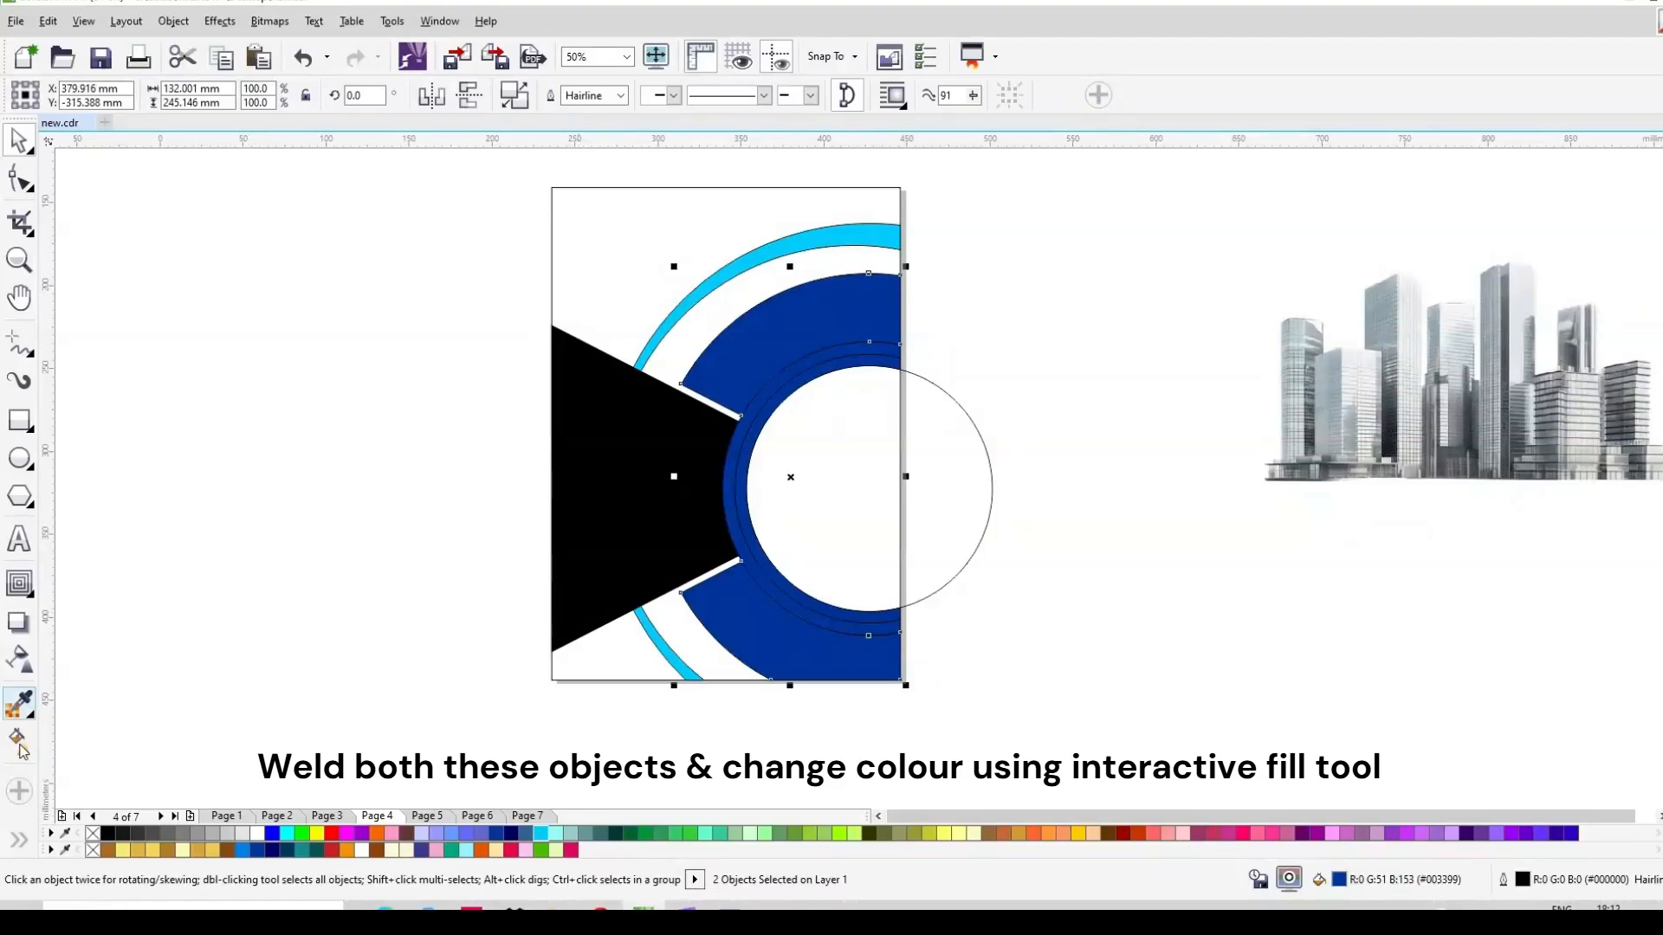
pyautogui.click(19, 743)
pyautogui.moveTo(707, 364); pyautogui.dragTo(960, 569)
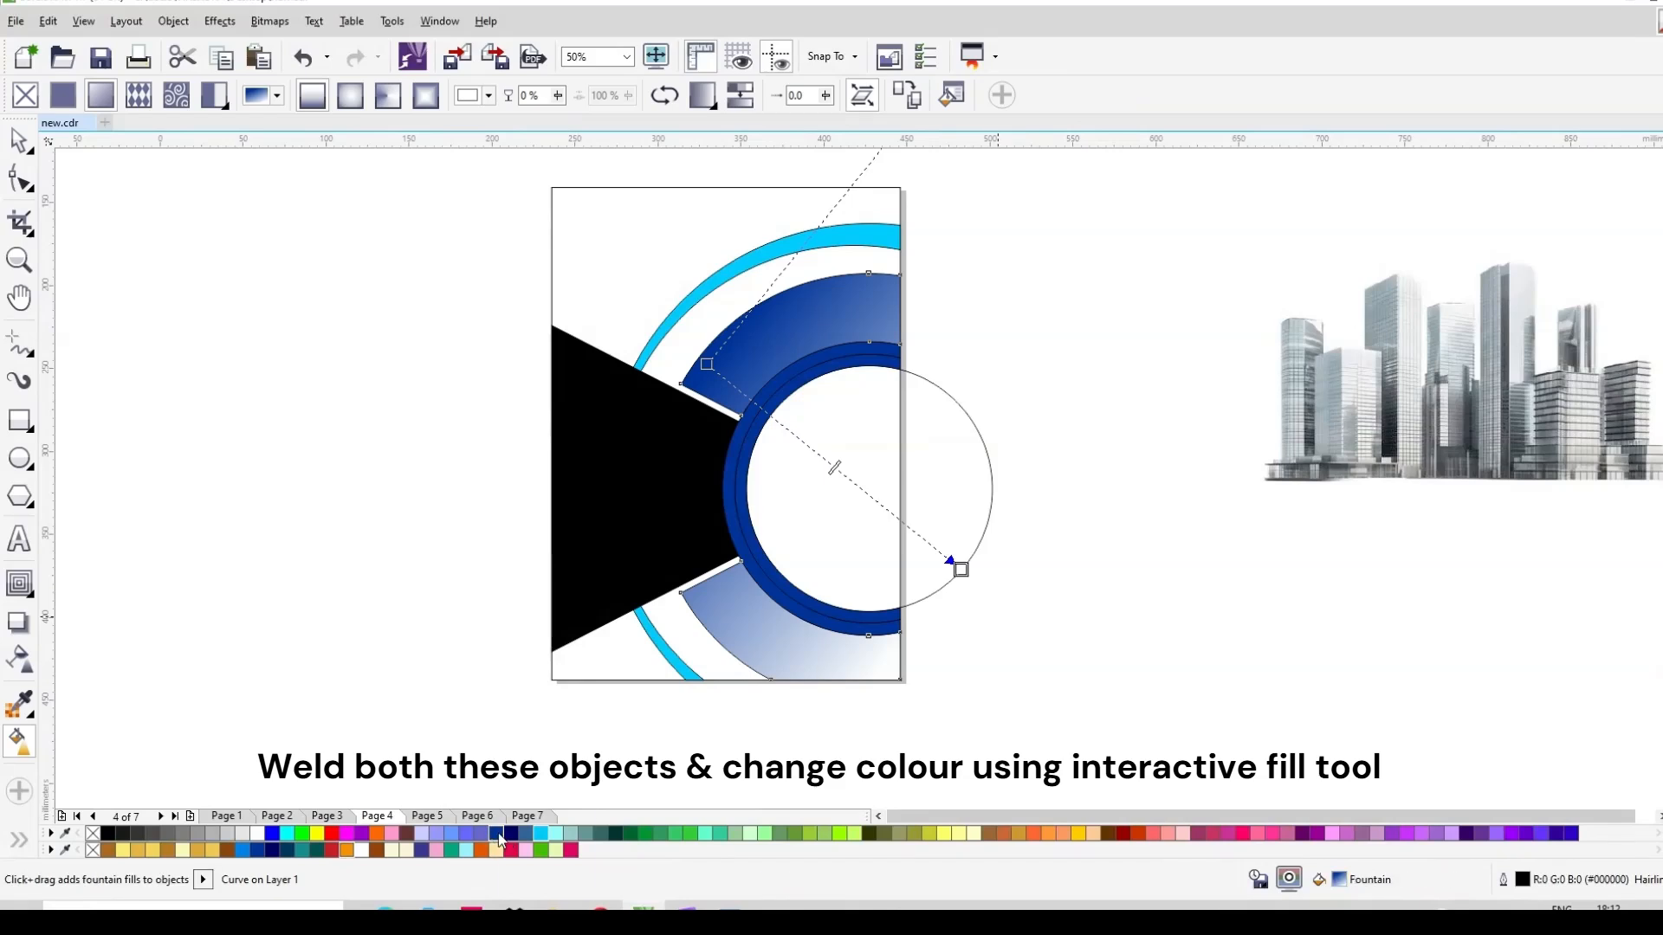
pyautogui.moveTo(500, 839); pyautogui.dragTo(522, 842)
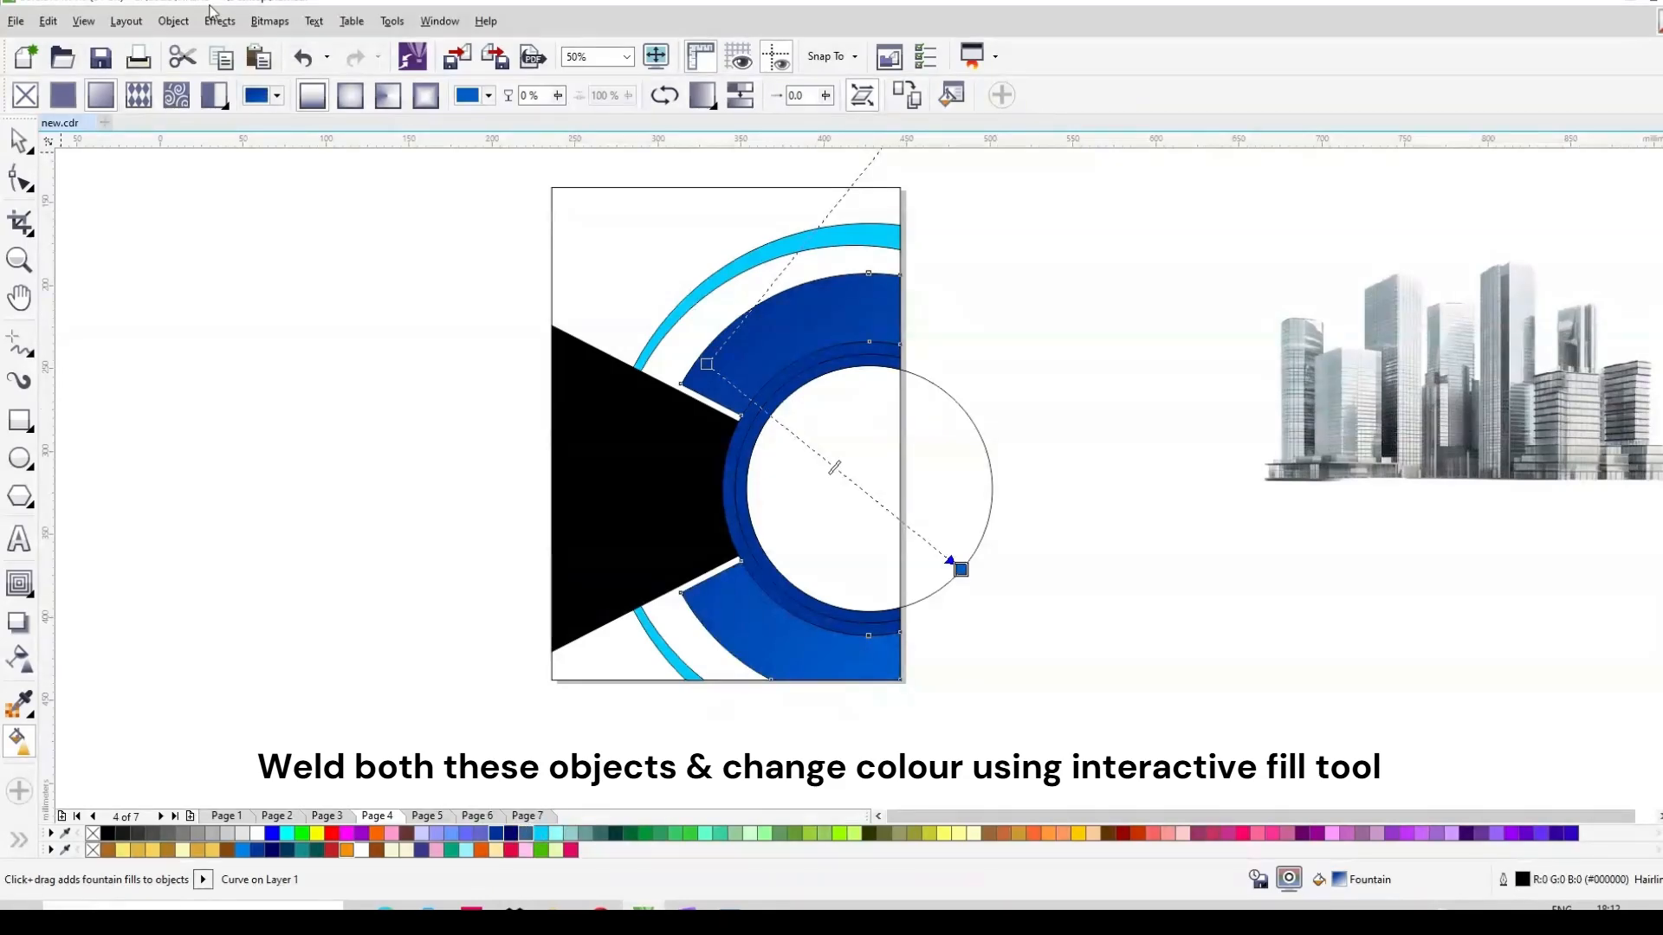
pyautogui.press('space')
# Recolour the outer of the two narrow rings black and the inner one white.
pyautogui.click(794, 374)
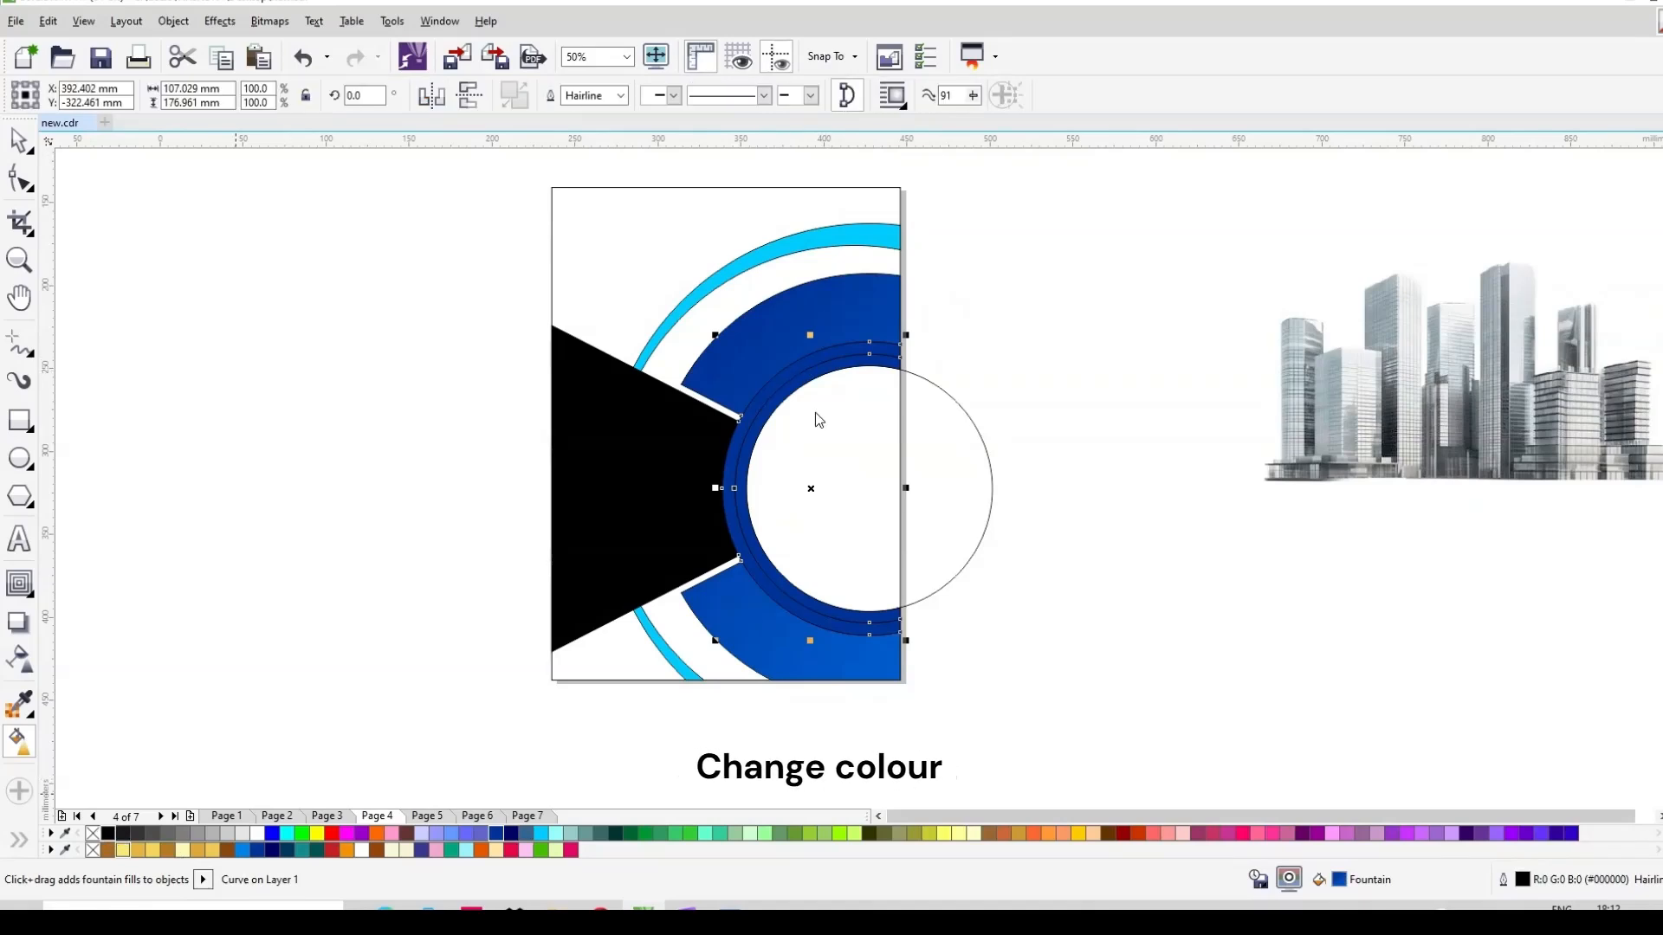
pyautogui.press('space')
pyautogui.click(827, 369)
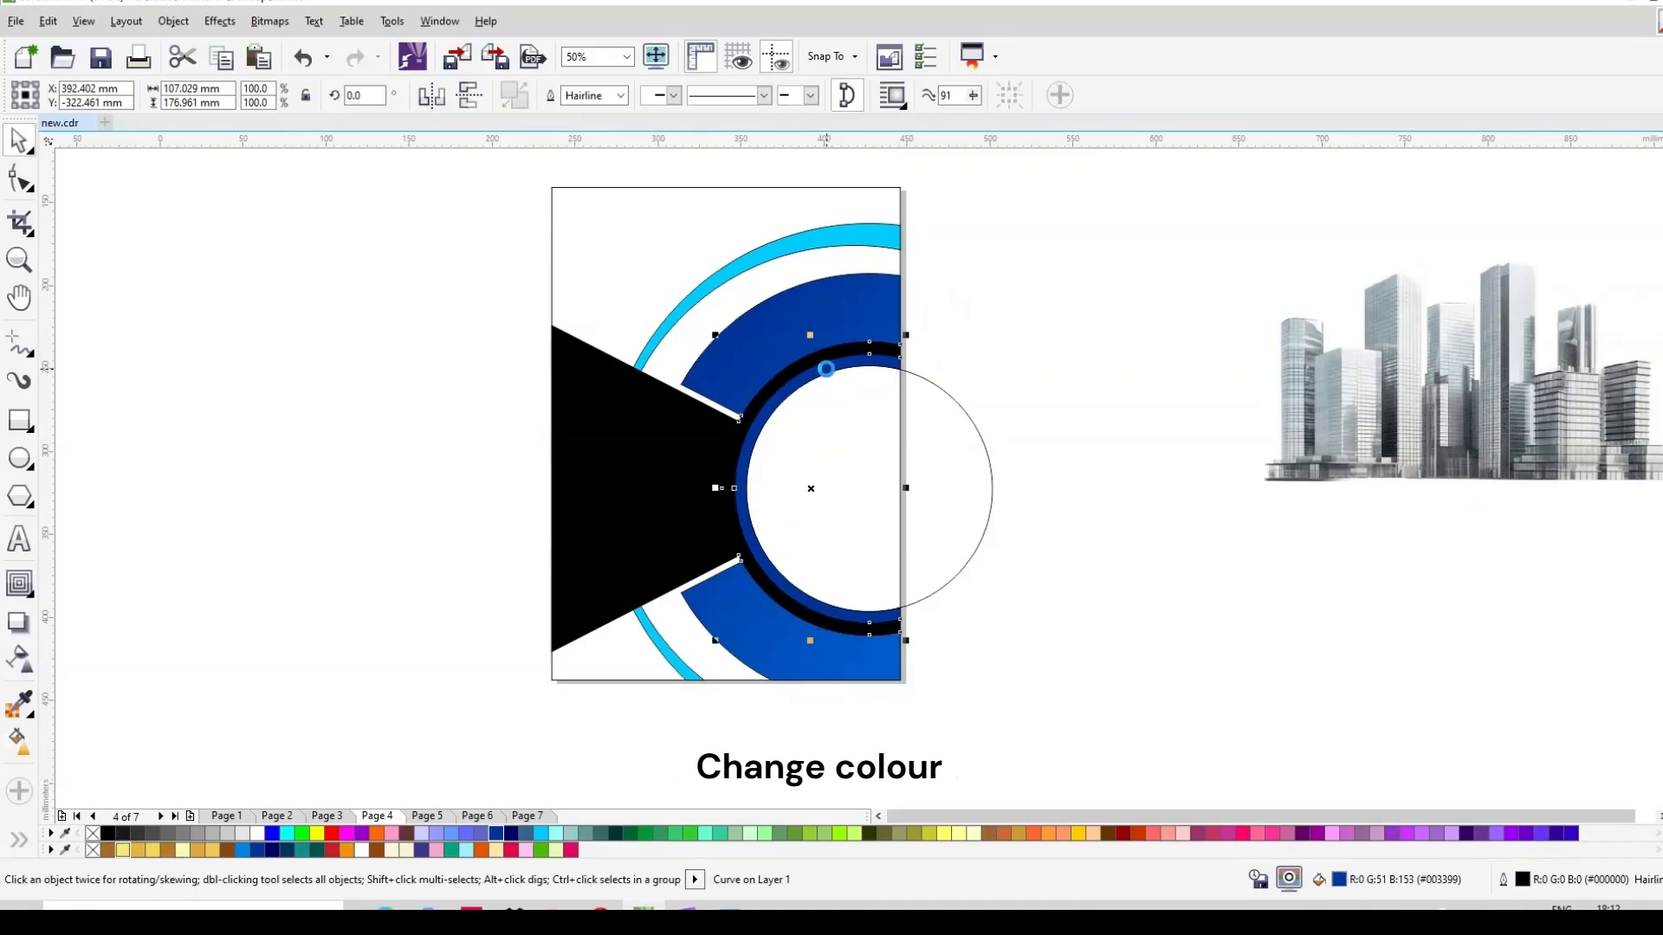
pyautogui.click(258, 834)
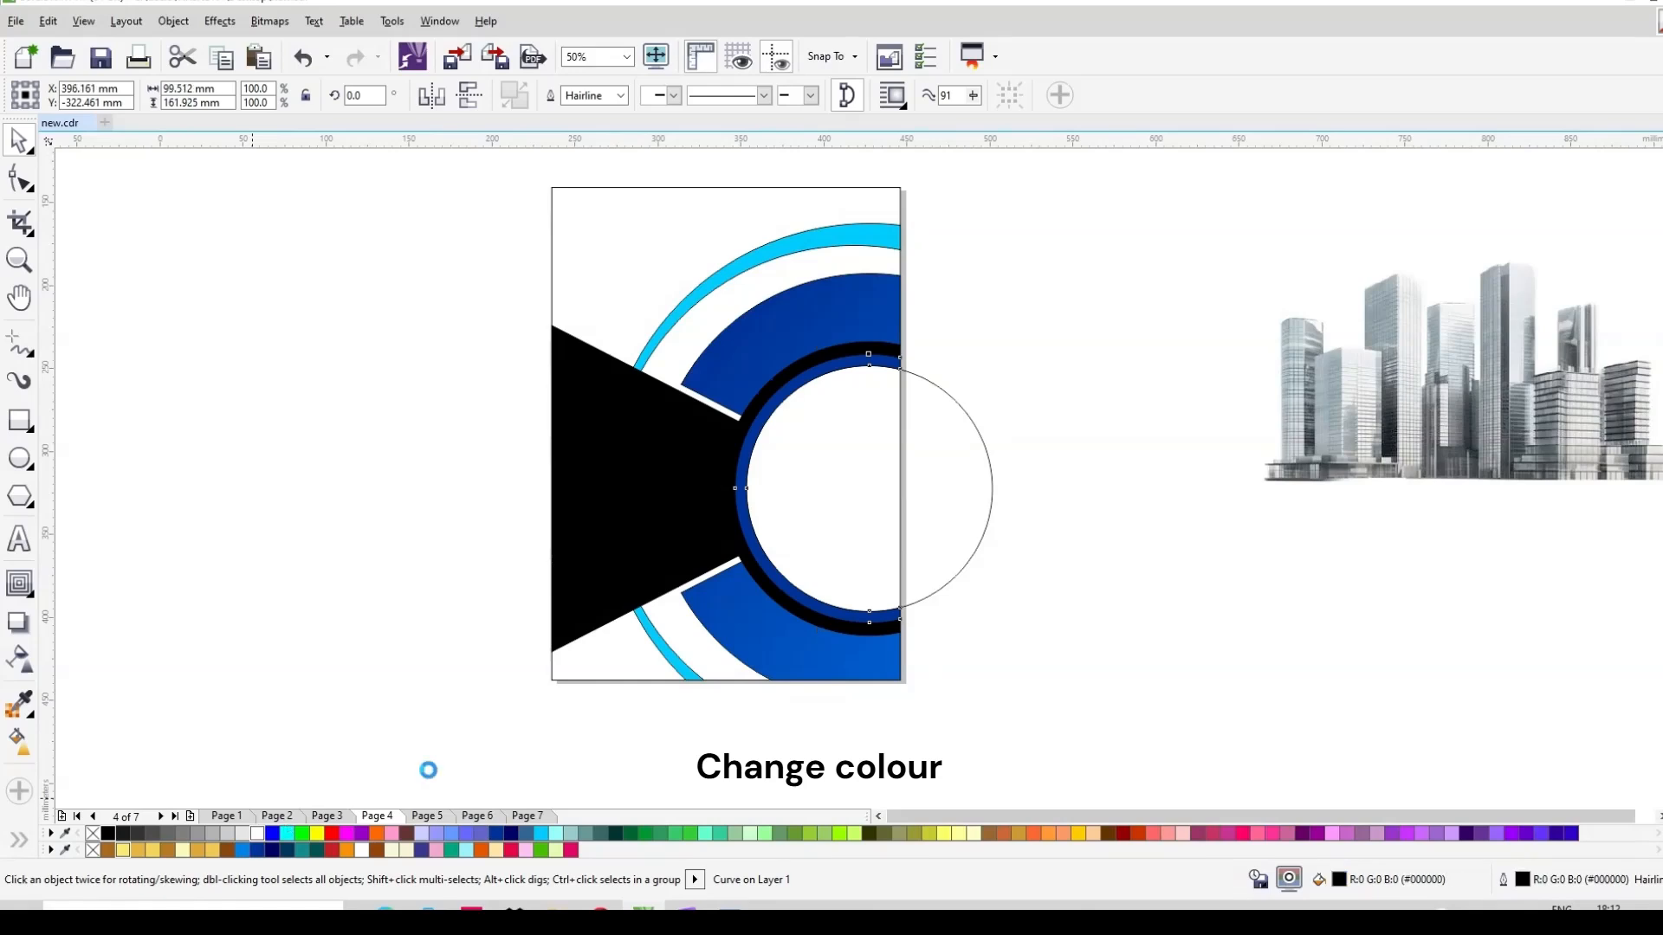
# Fill the remaining innermost circle with white.
pyautogui.click(823, 551)
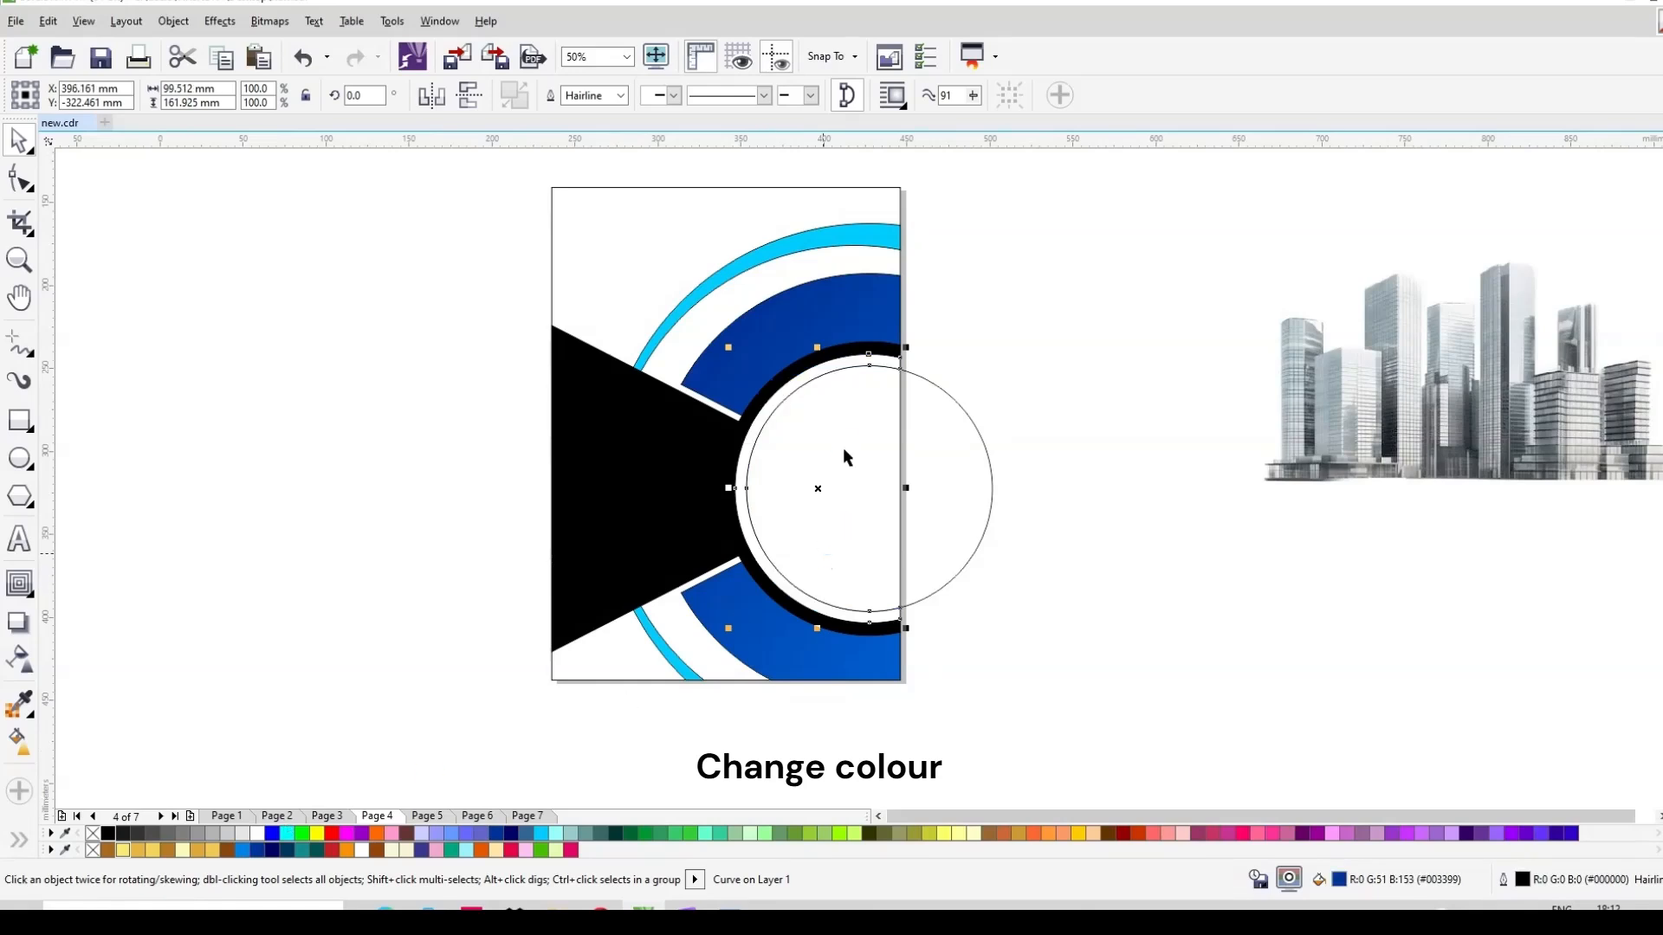
pyautogui.click(877, 436)
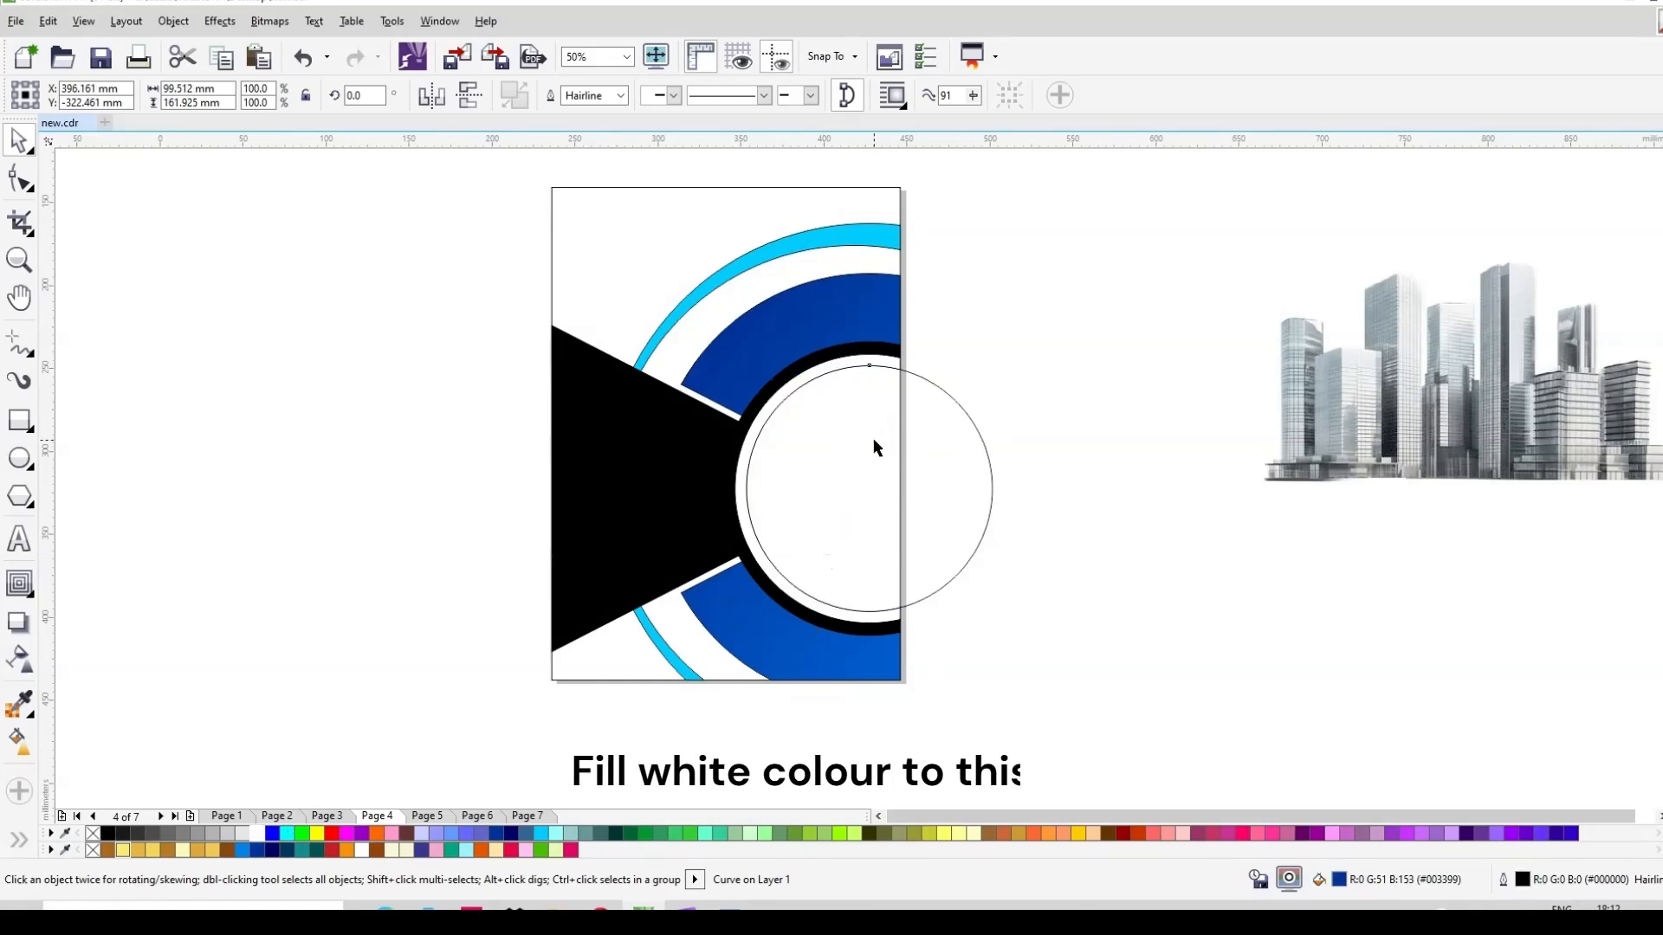
pyautogui.click(252, 836)
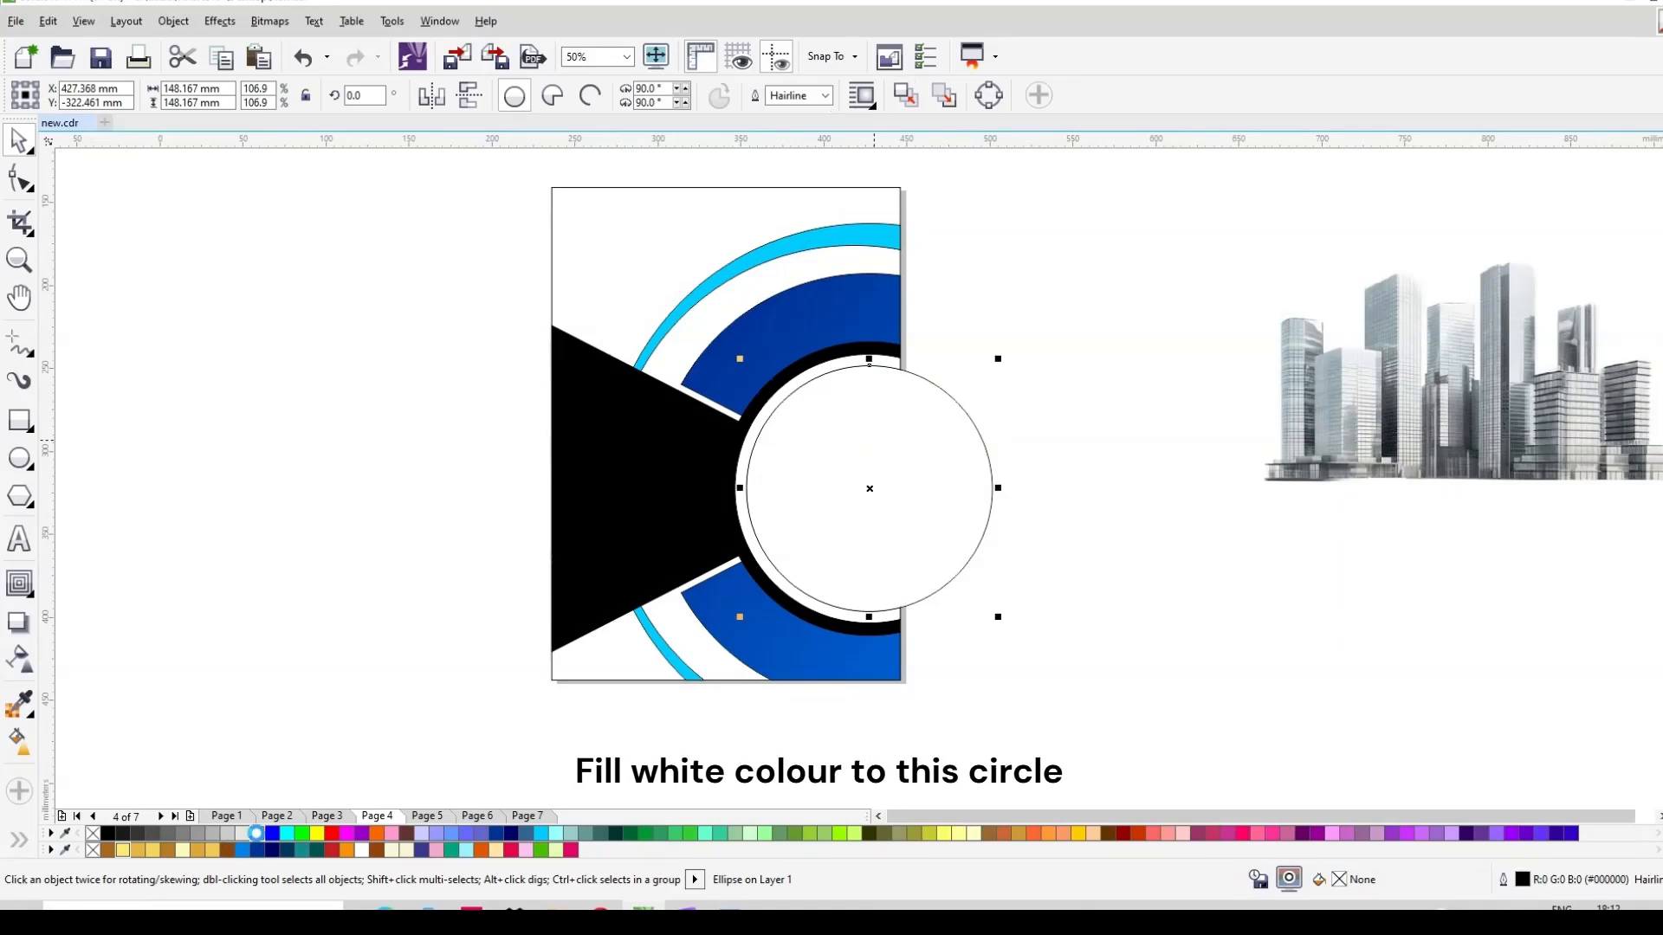
# Bring the city skyline image beside the page and PowerClip it inside the white circle.
pyautogui.click(1317, 396)
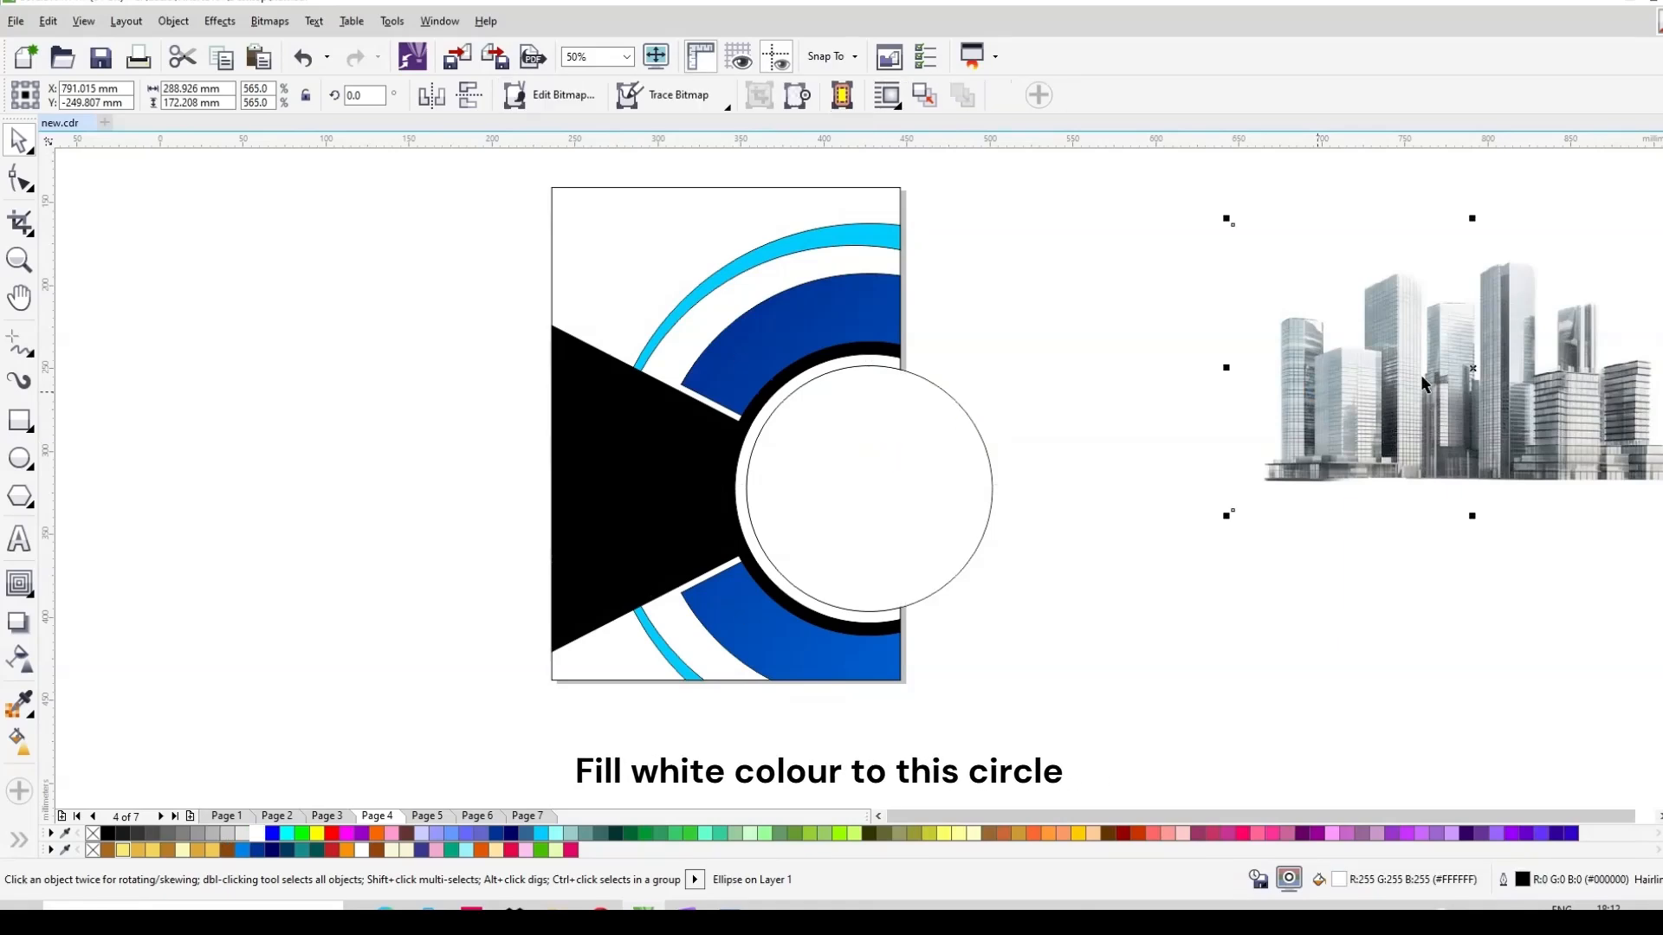
pyautogui.moveTo(1488, 372); pyautogui.dragTo(1224, 430)
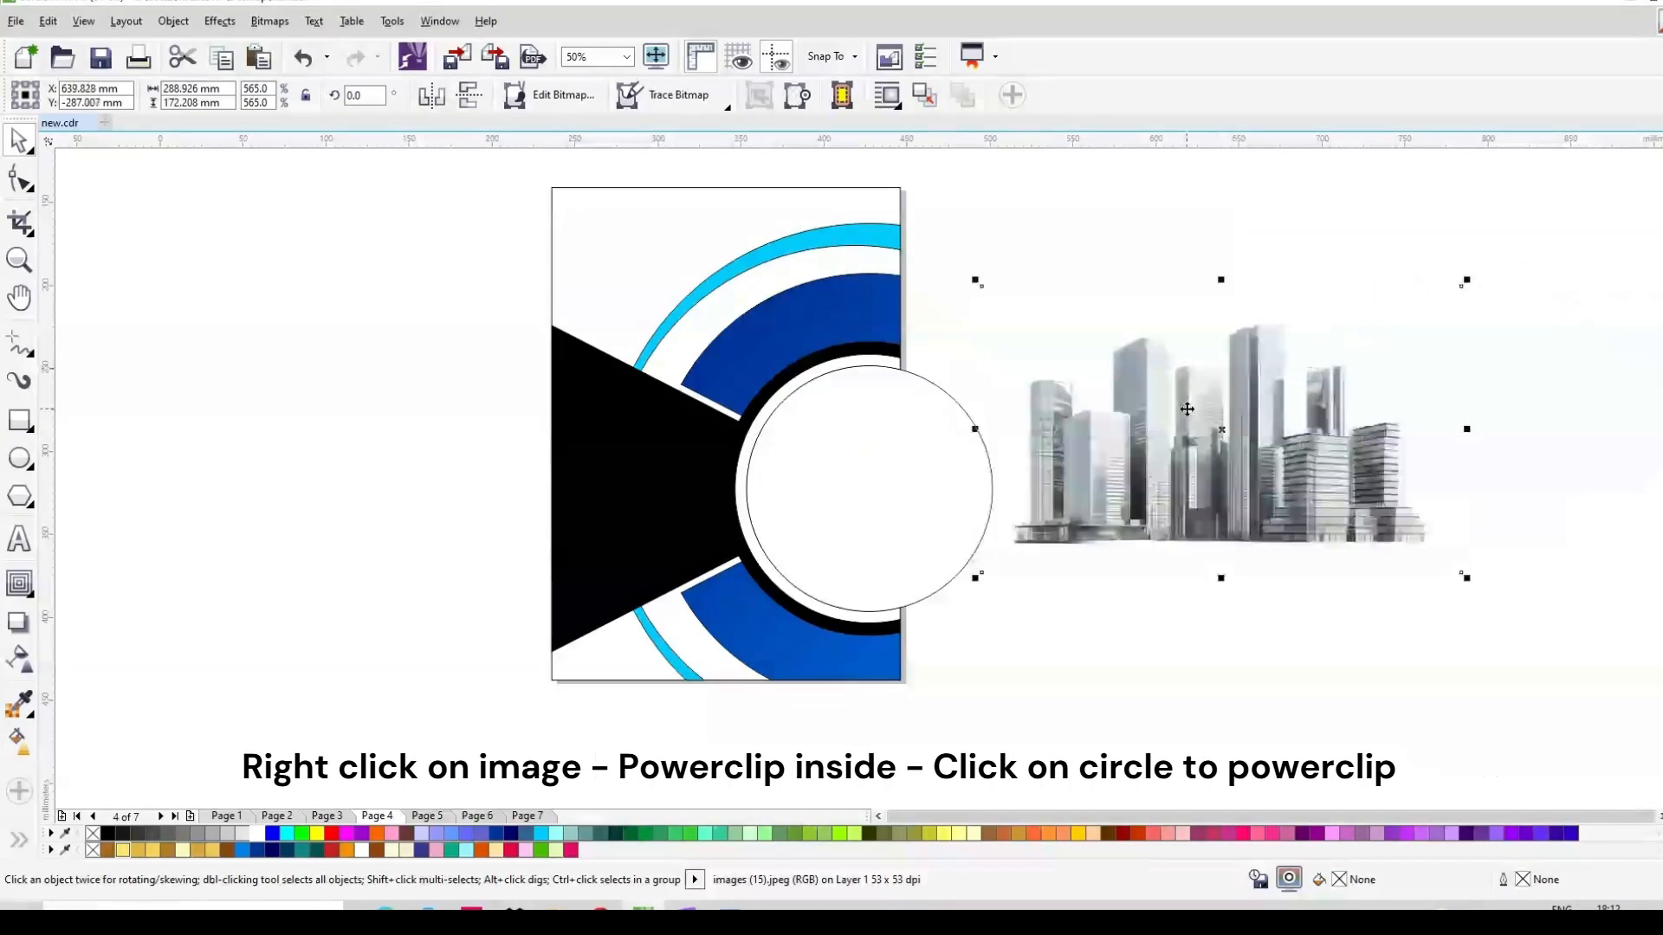
pyautogui.rightClick(1187, 409)
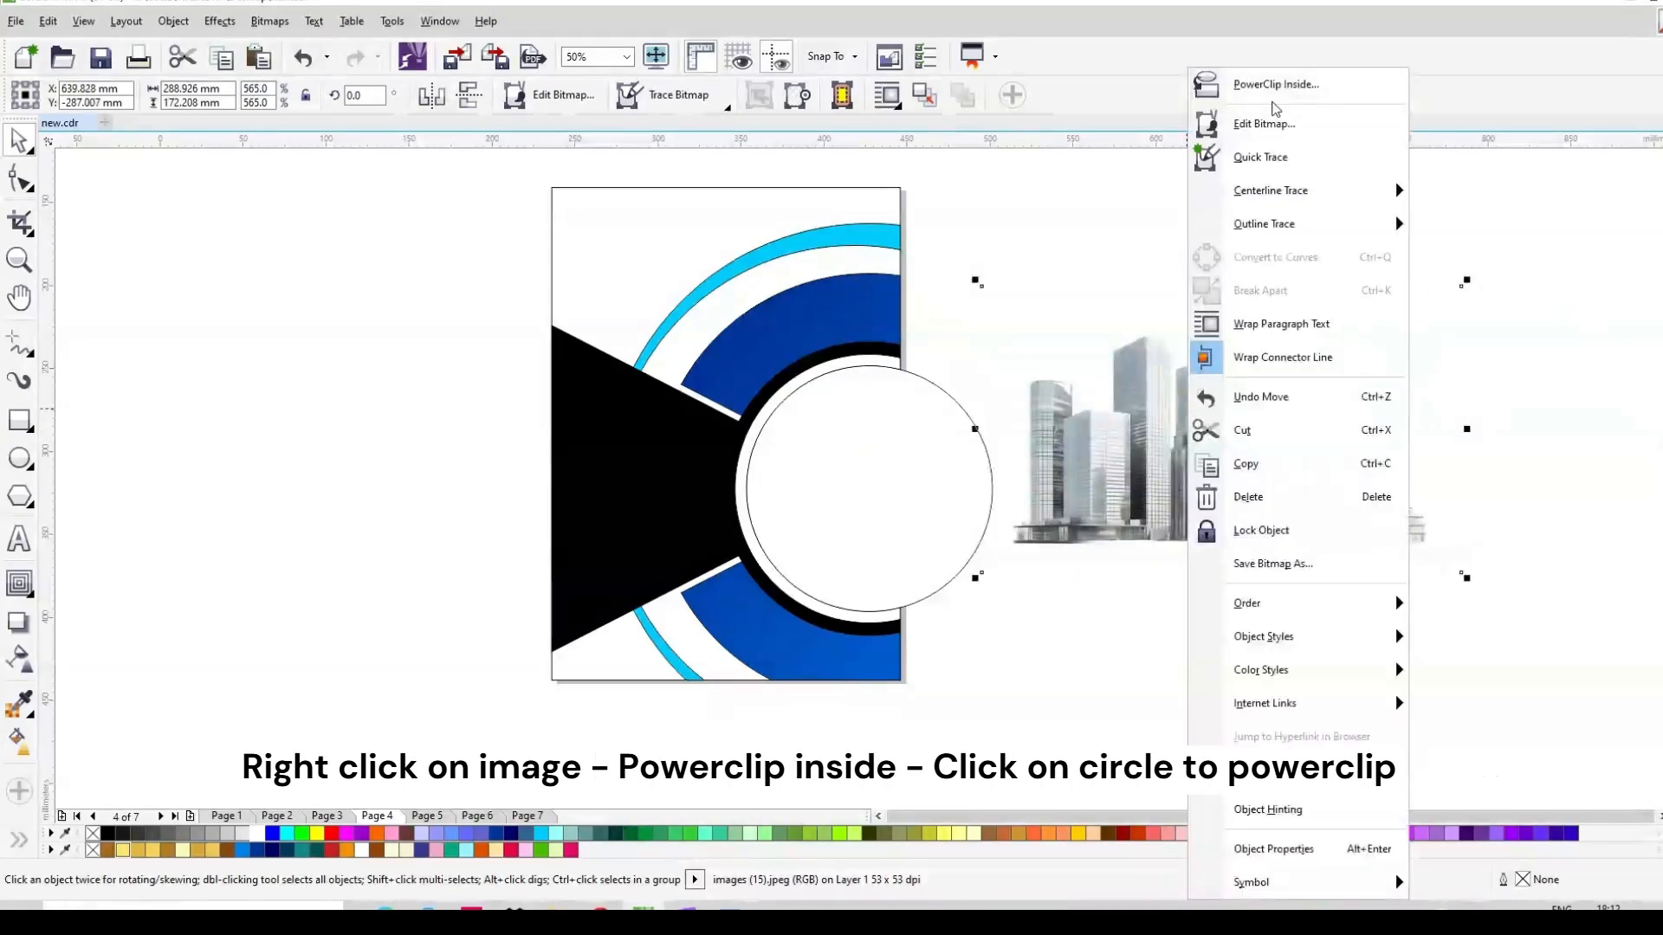
pyautogui.click(1281, 89)
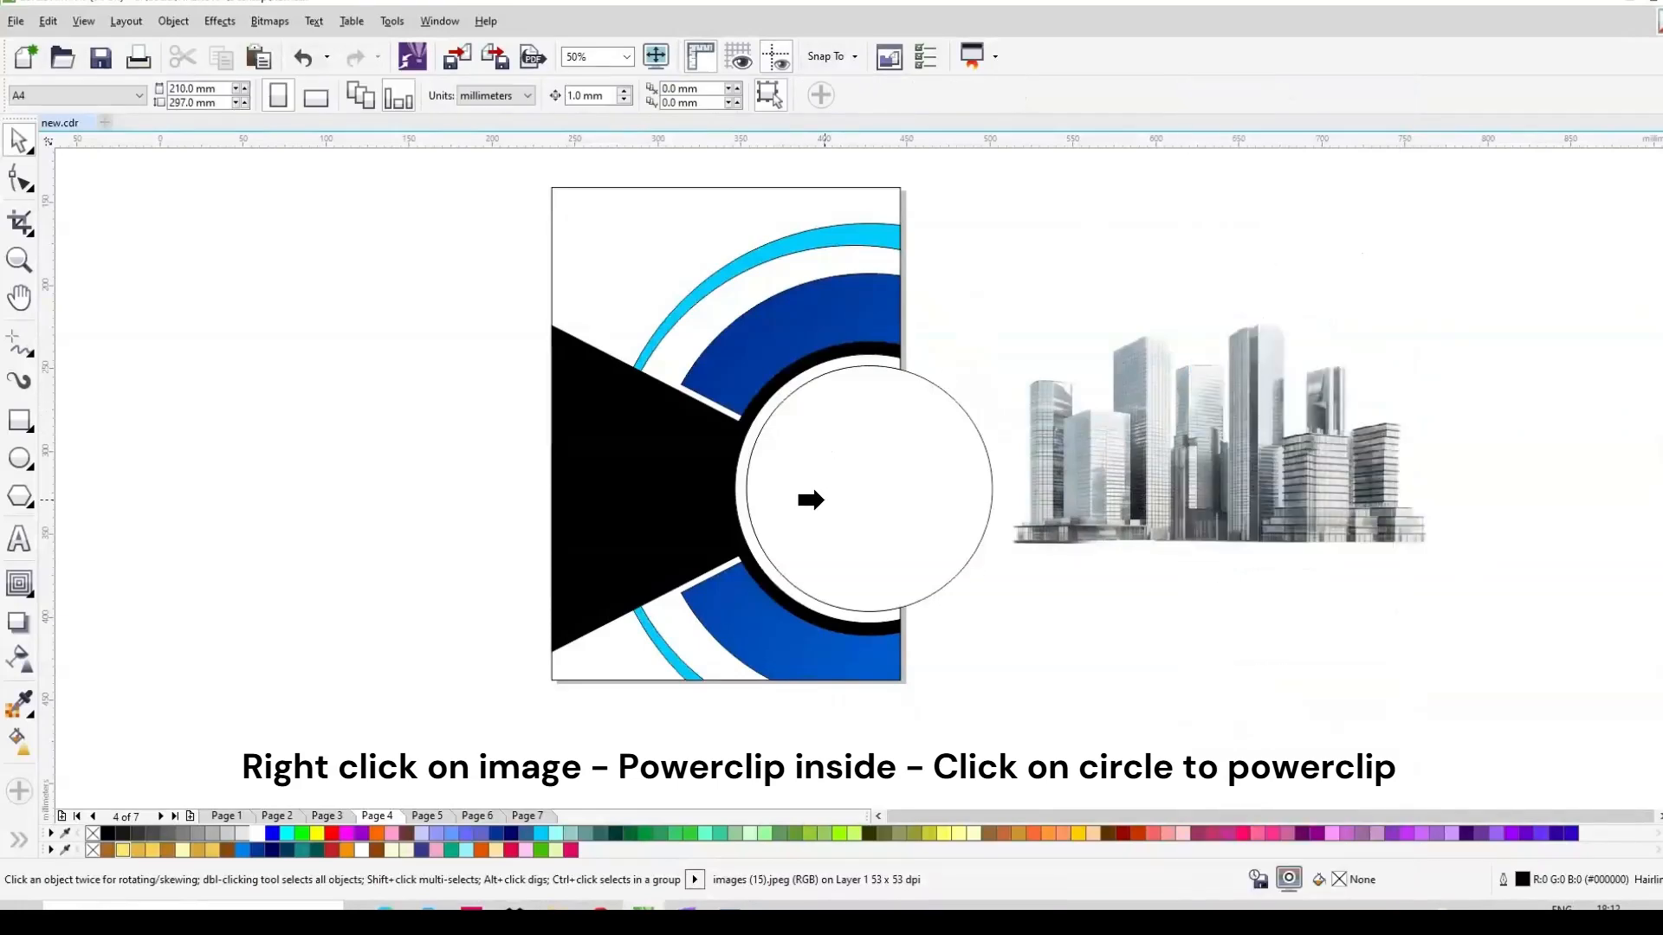
pyautogui.click(823, 497)
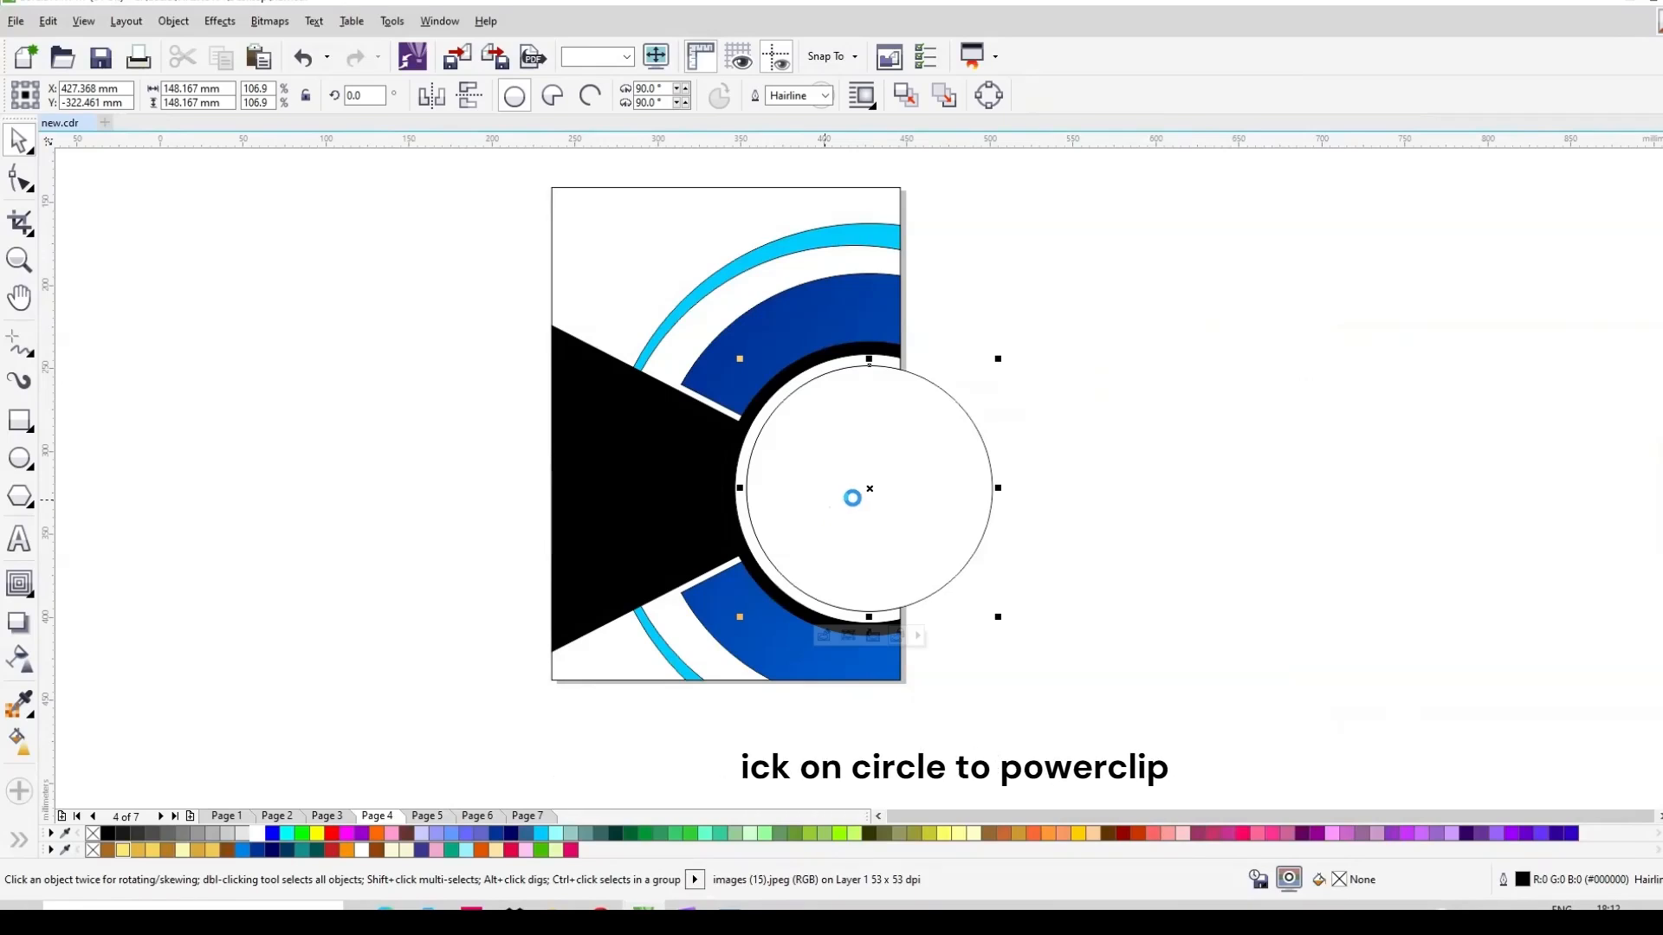
# Open the circle's PowerClip contents for editing and move the skyline image over the circle.
pyautogui.keyDown('ctrl'); pyautogui.click(853, 494); pyautogui.keyUp('ctrl')
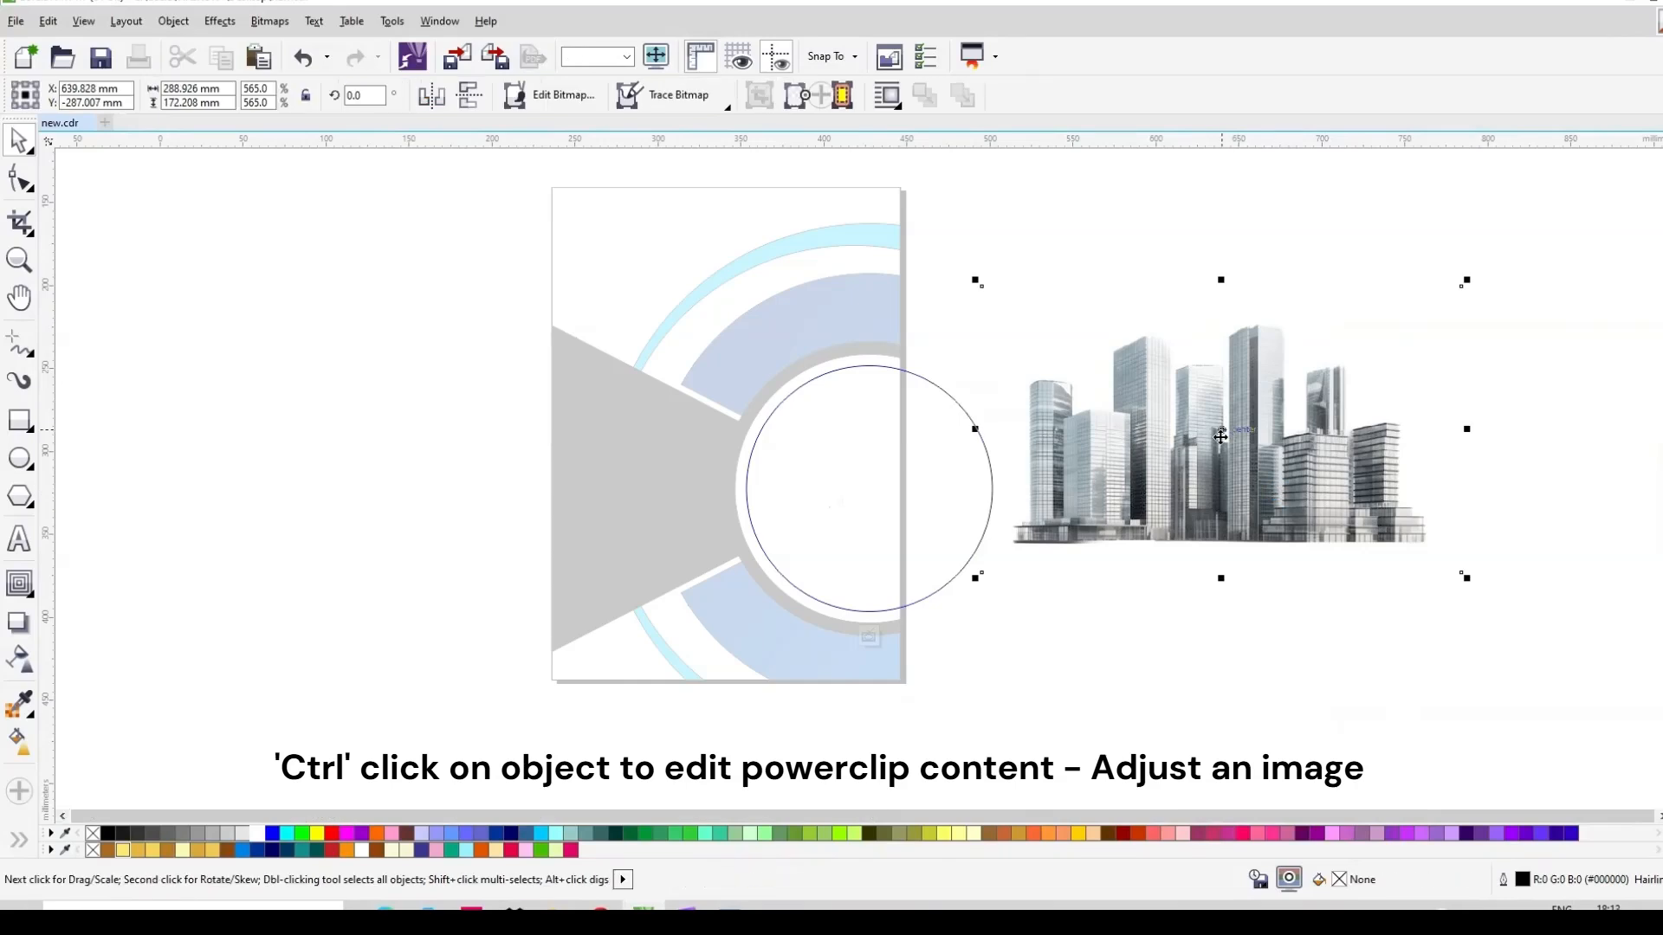
pyautogui.moveTo(989, 463); pyautogui.dragTo(765, 472)
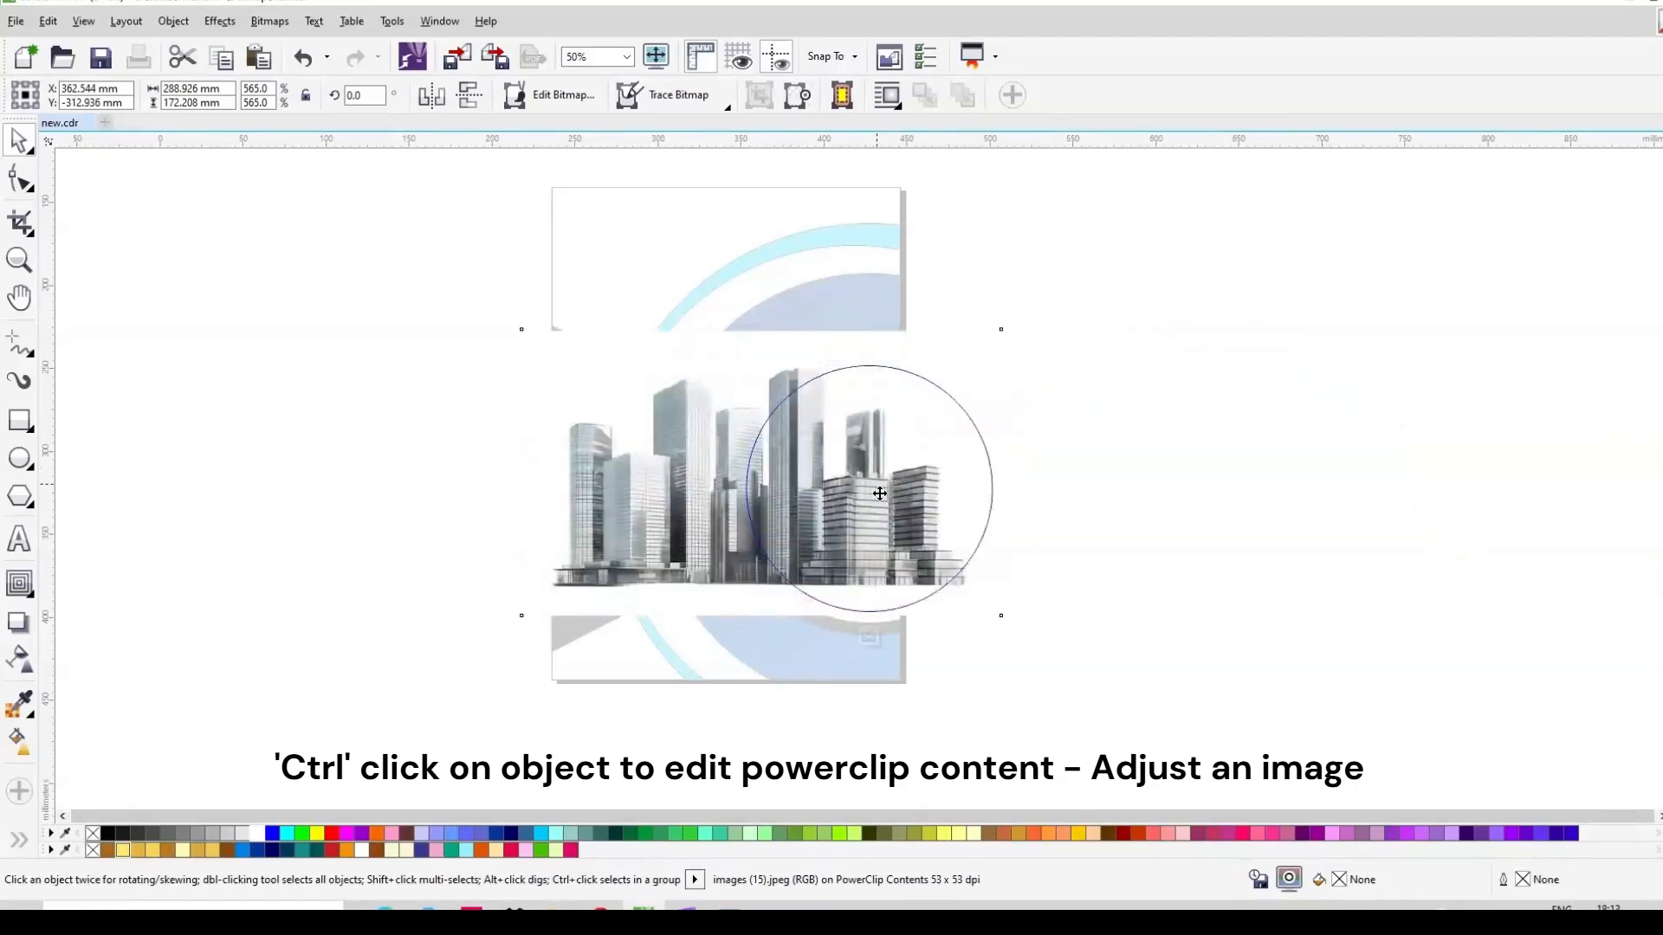
pyautogui.moveTo(880, 494); pyautogui.dragTo(884, 511)
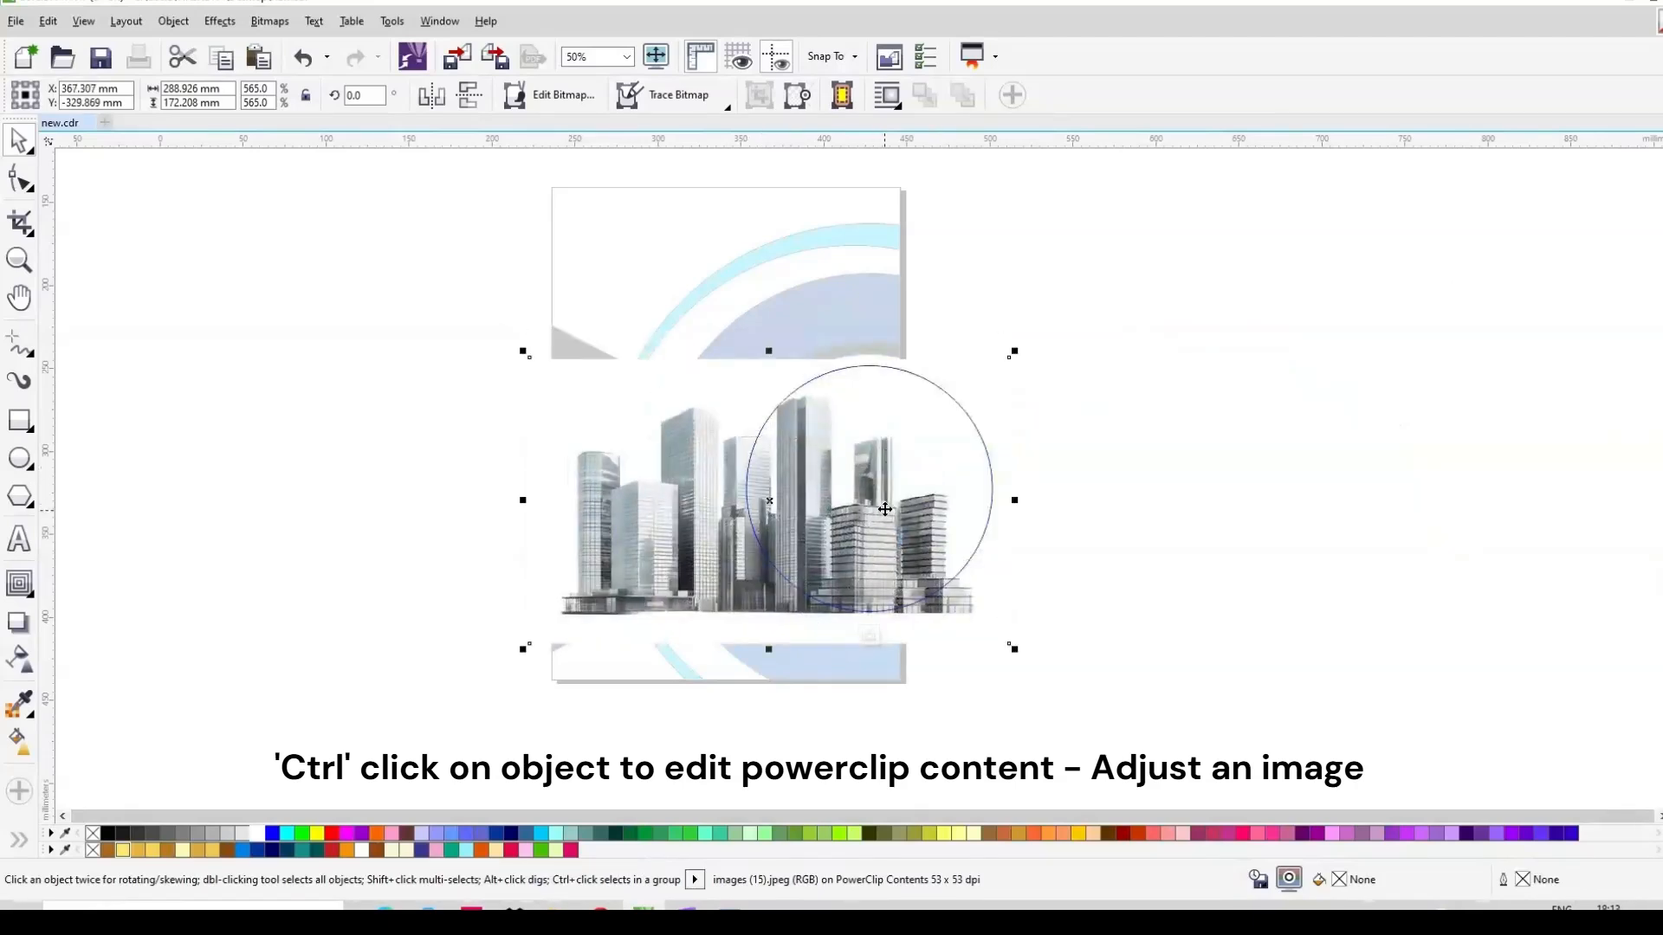
pyautogui.click(884, 509)
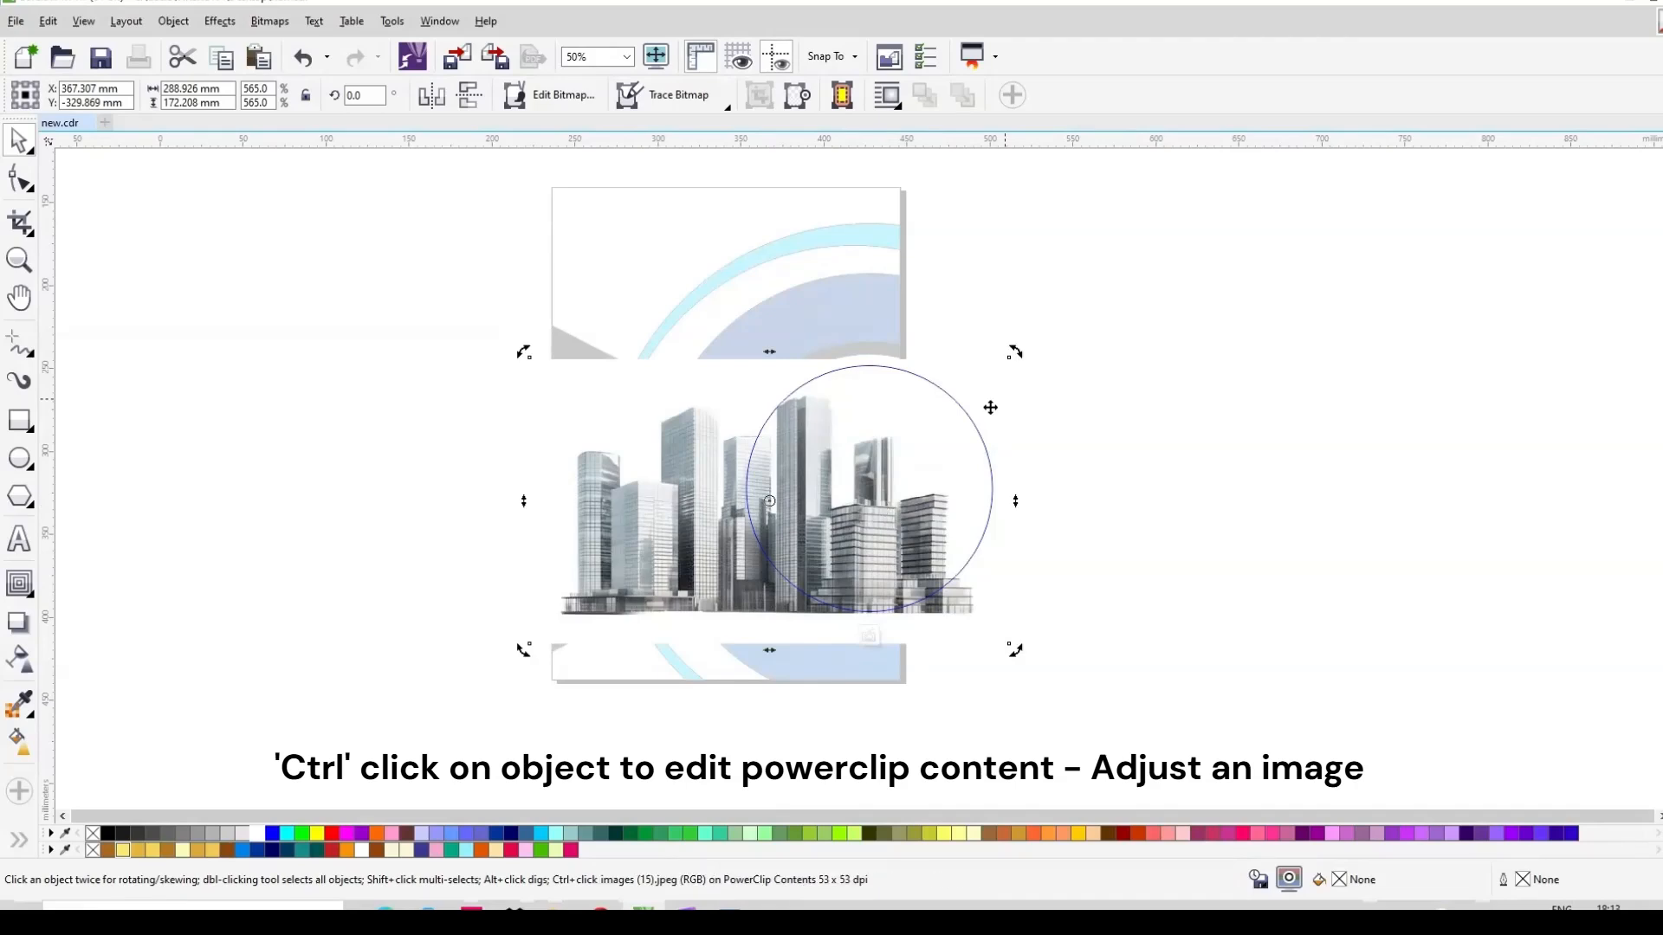
pyautogui.click(990, 407)
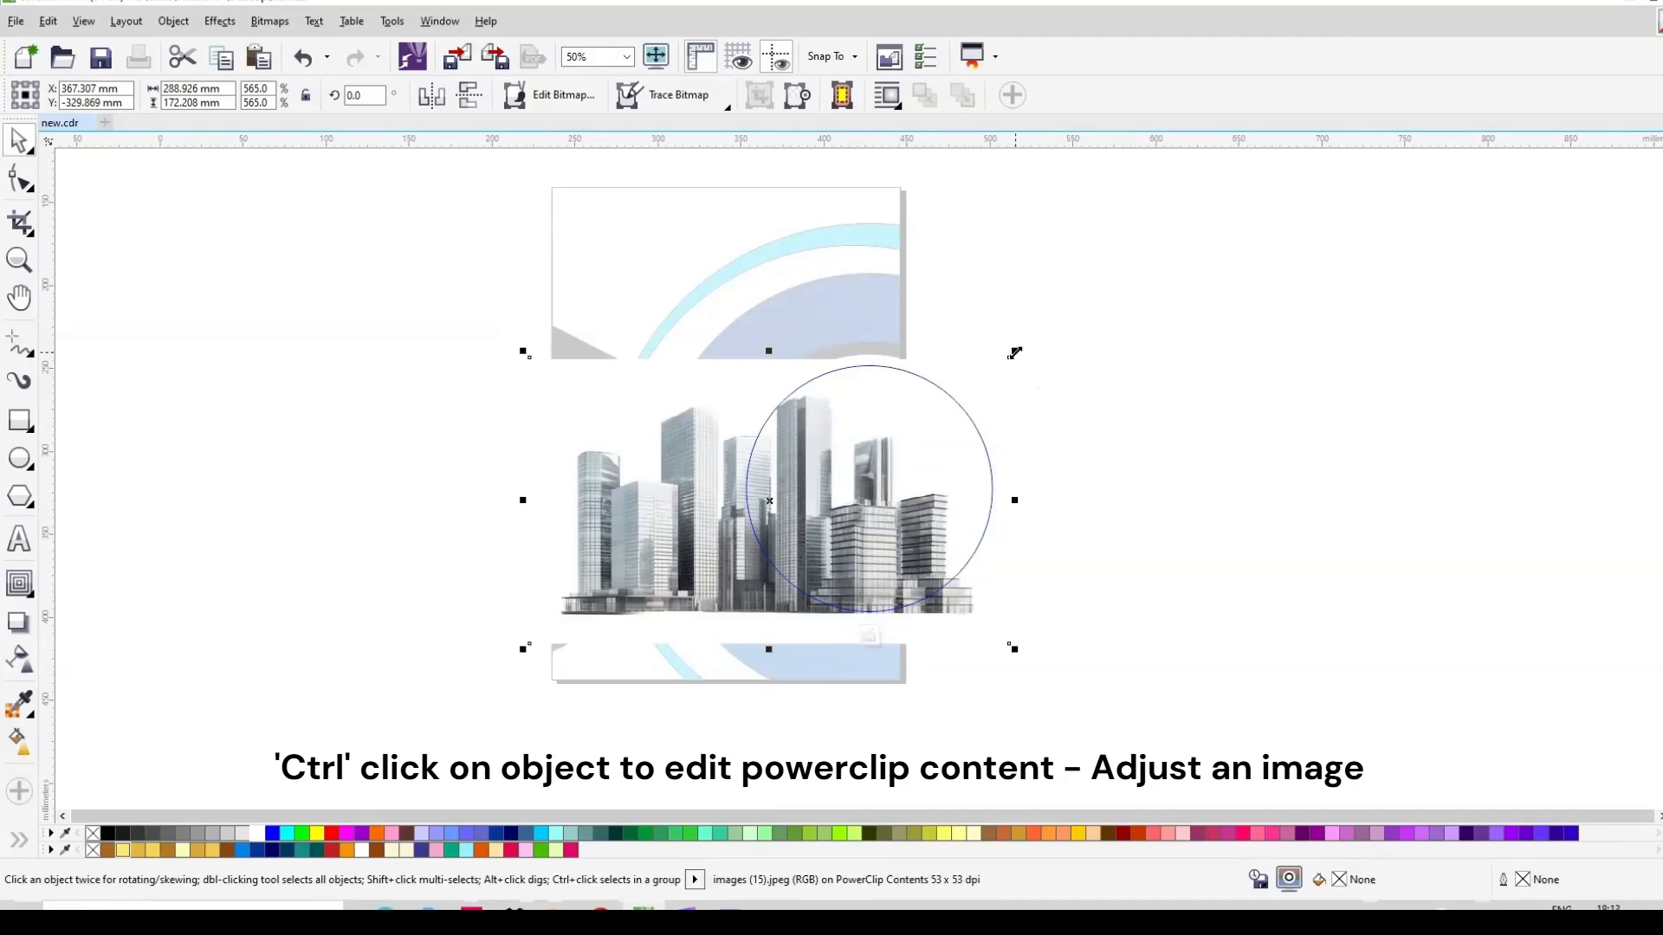
# Scale the skyline image to about 279 mm wide, position its buildings across the circle, and finish editing the PowerClip.
pyautogui.moveTo(1014, 353)
pyautogui.mouseDown()
pyautogui.moveTo(1006, 373)
pyautogui.moveTo(1013, 360)
pyautogui.mouseUp()
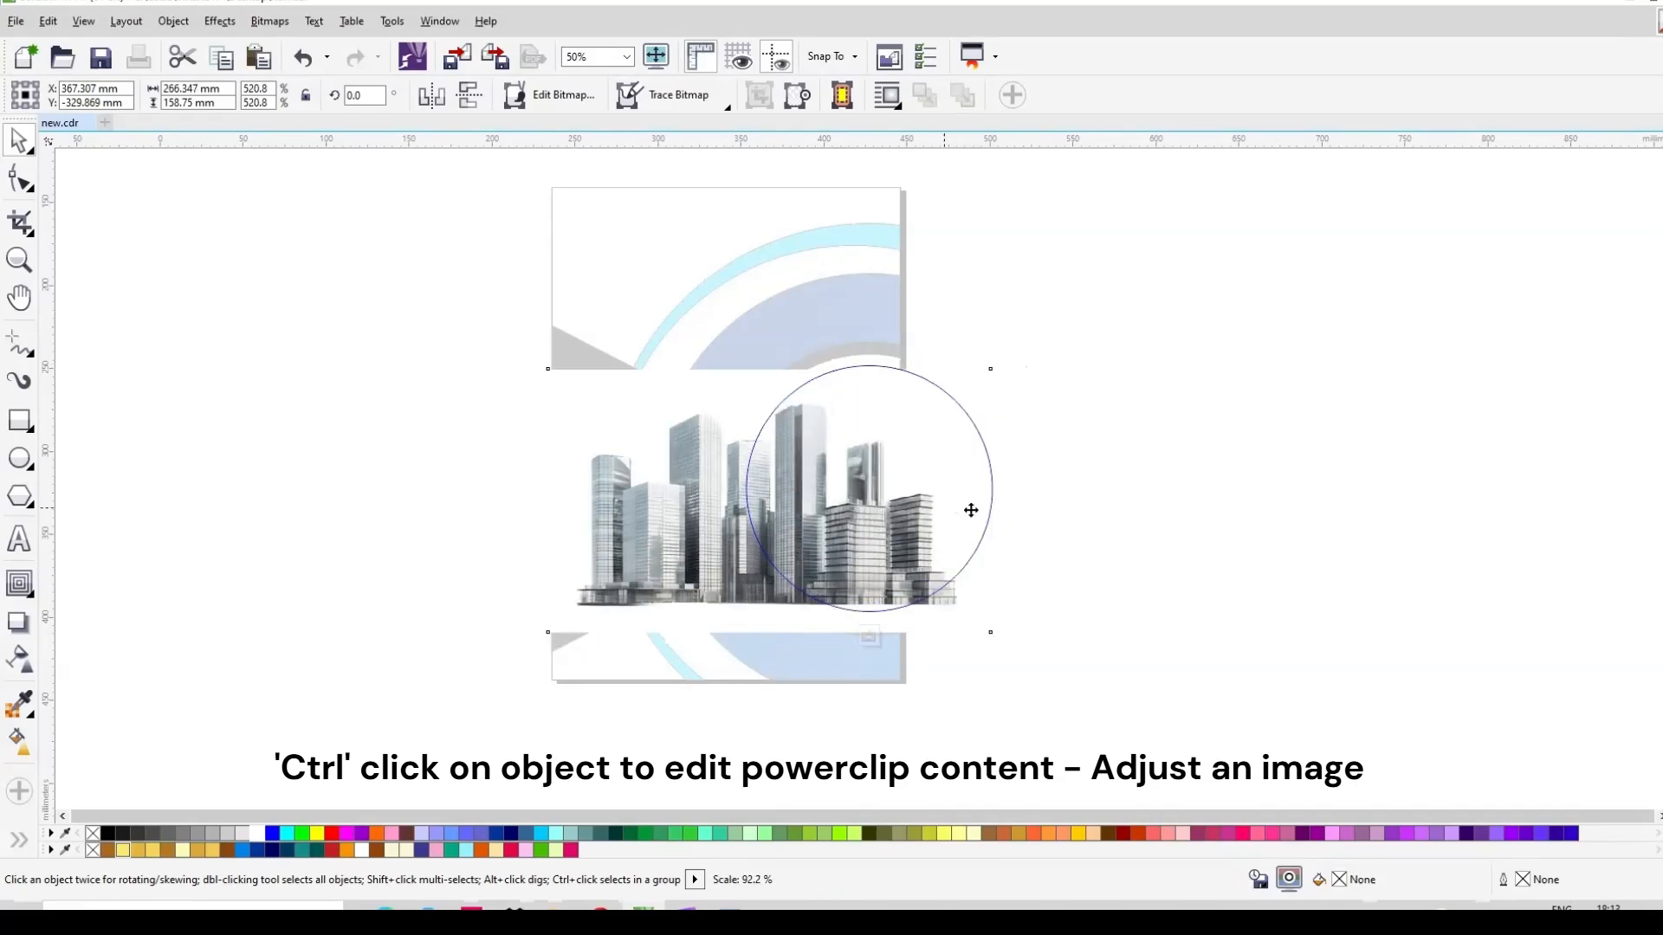
pyautogui.moveTo(971, 511); pyautogui.dragTo(947, 521)
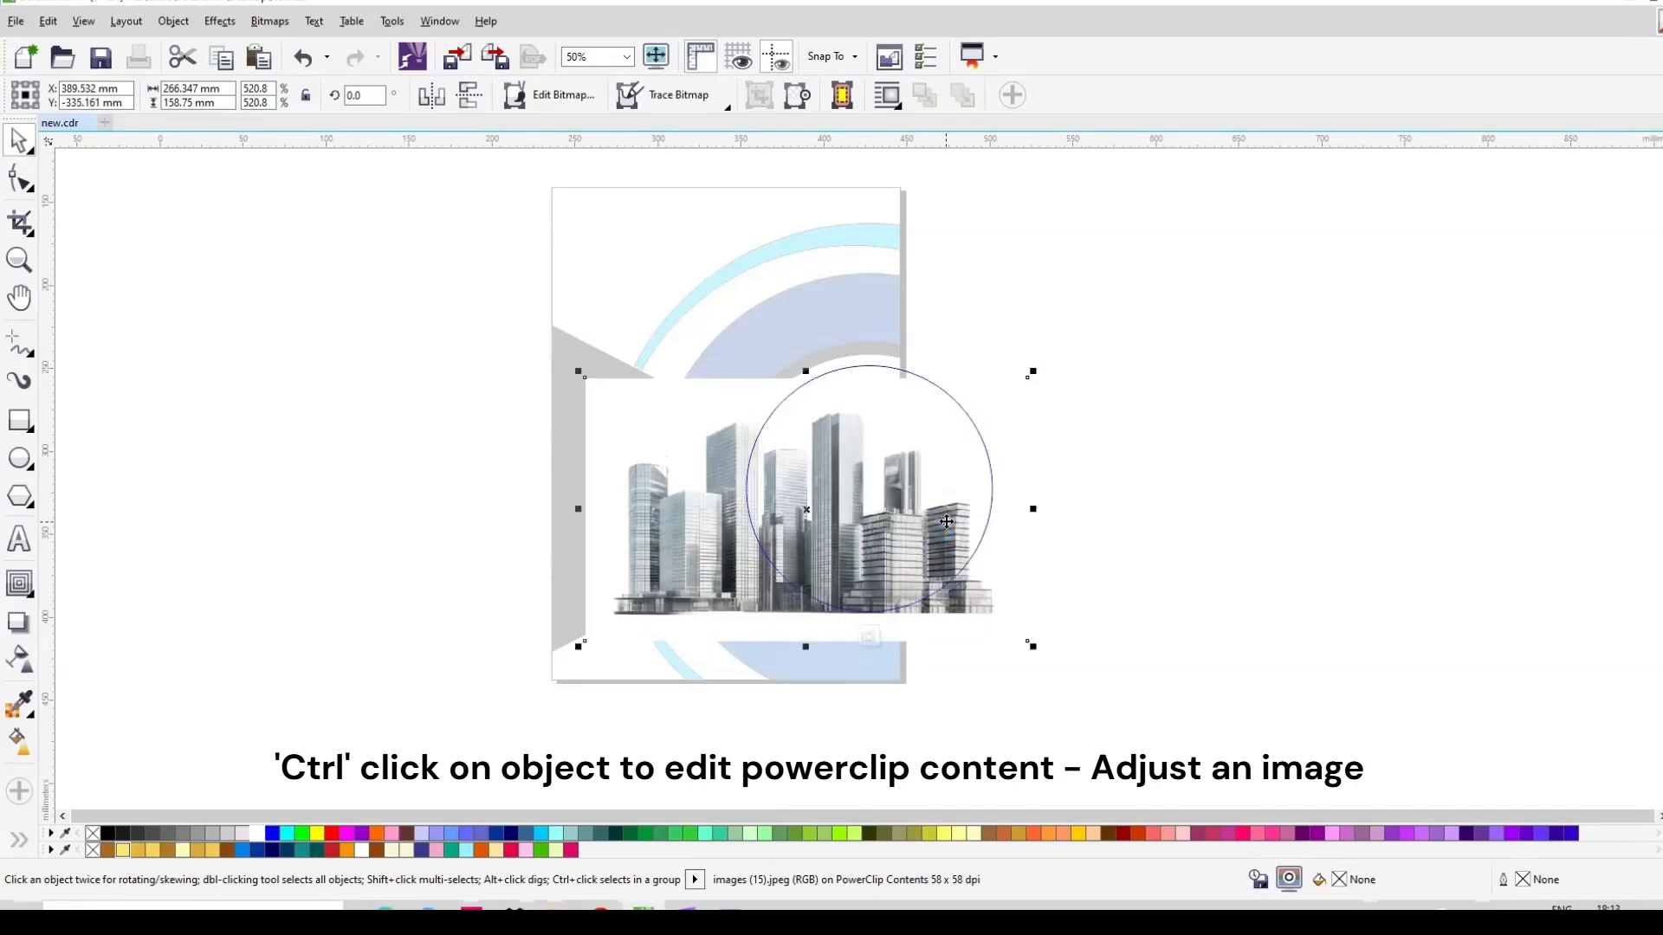
pyautogui.moveTo(1031, 371); pyautogui.dragTo(1055, 347)
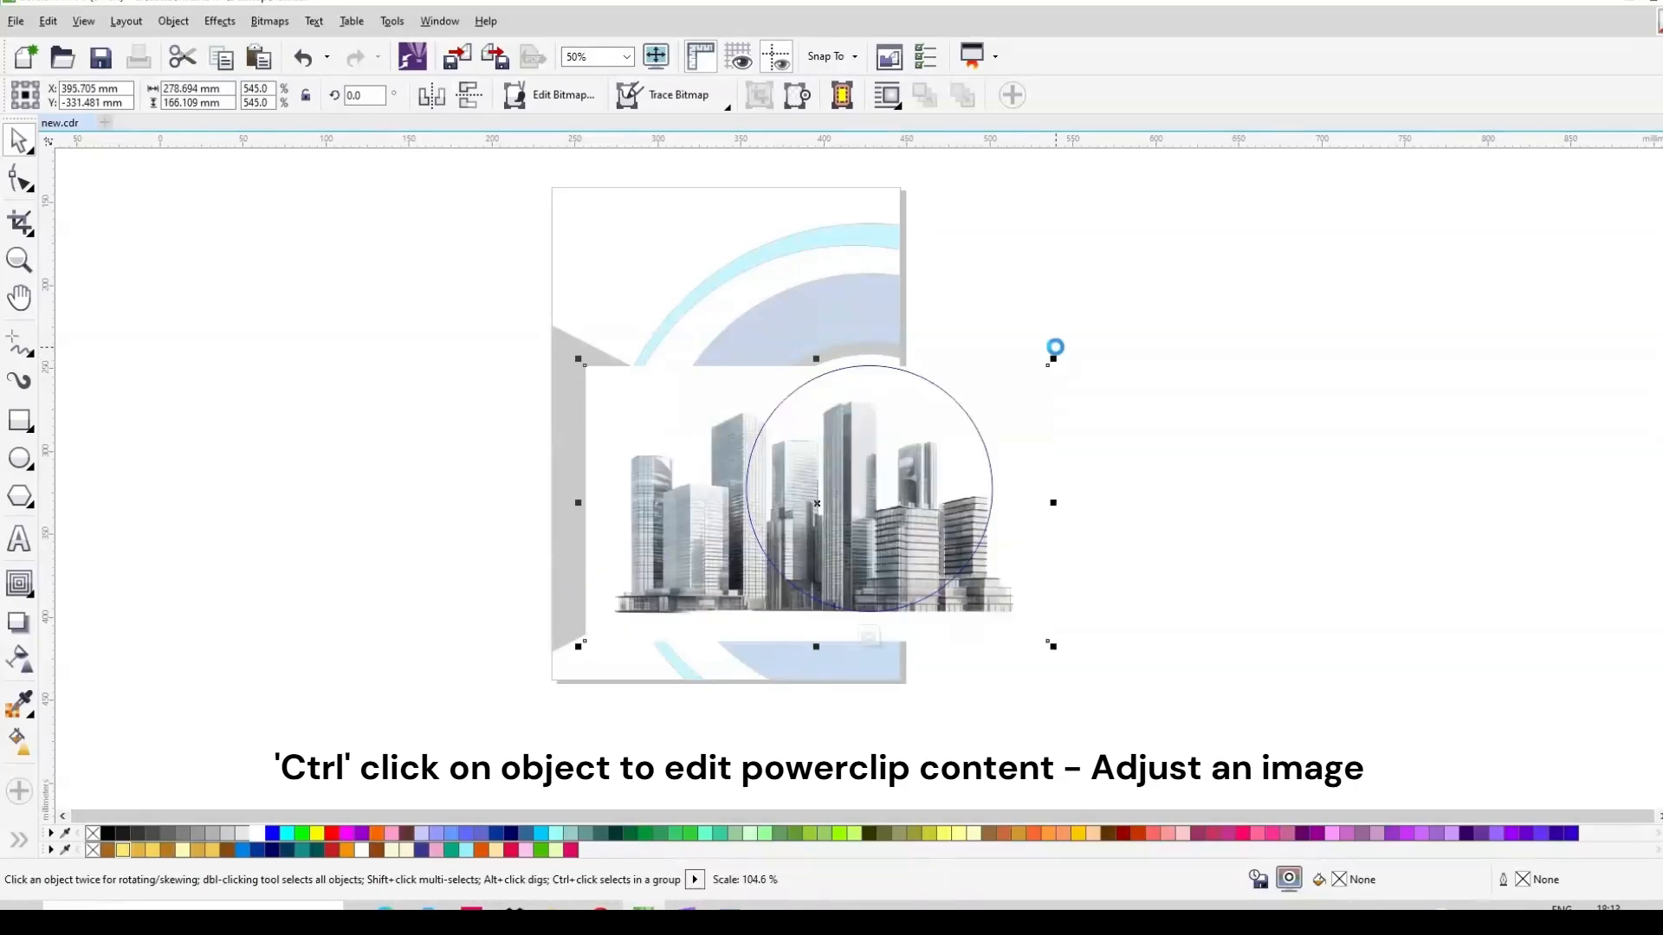
pyautogui.keyDown('ctrl'); pyautogui.click(1322, 408); pyautogui.keyUp('ctrl')
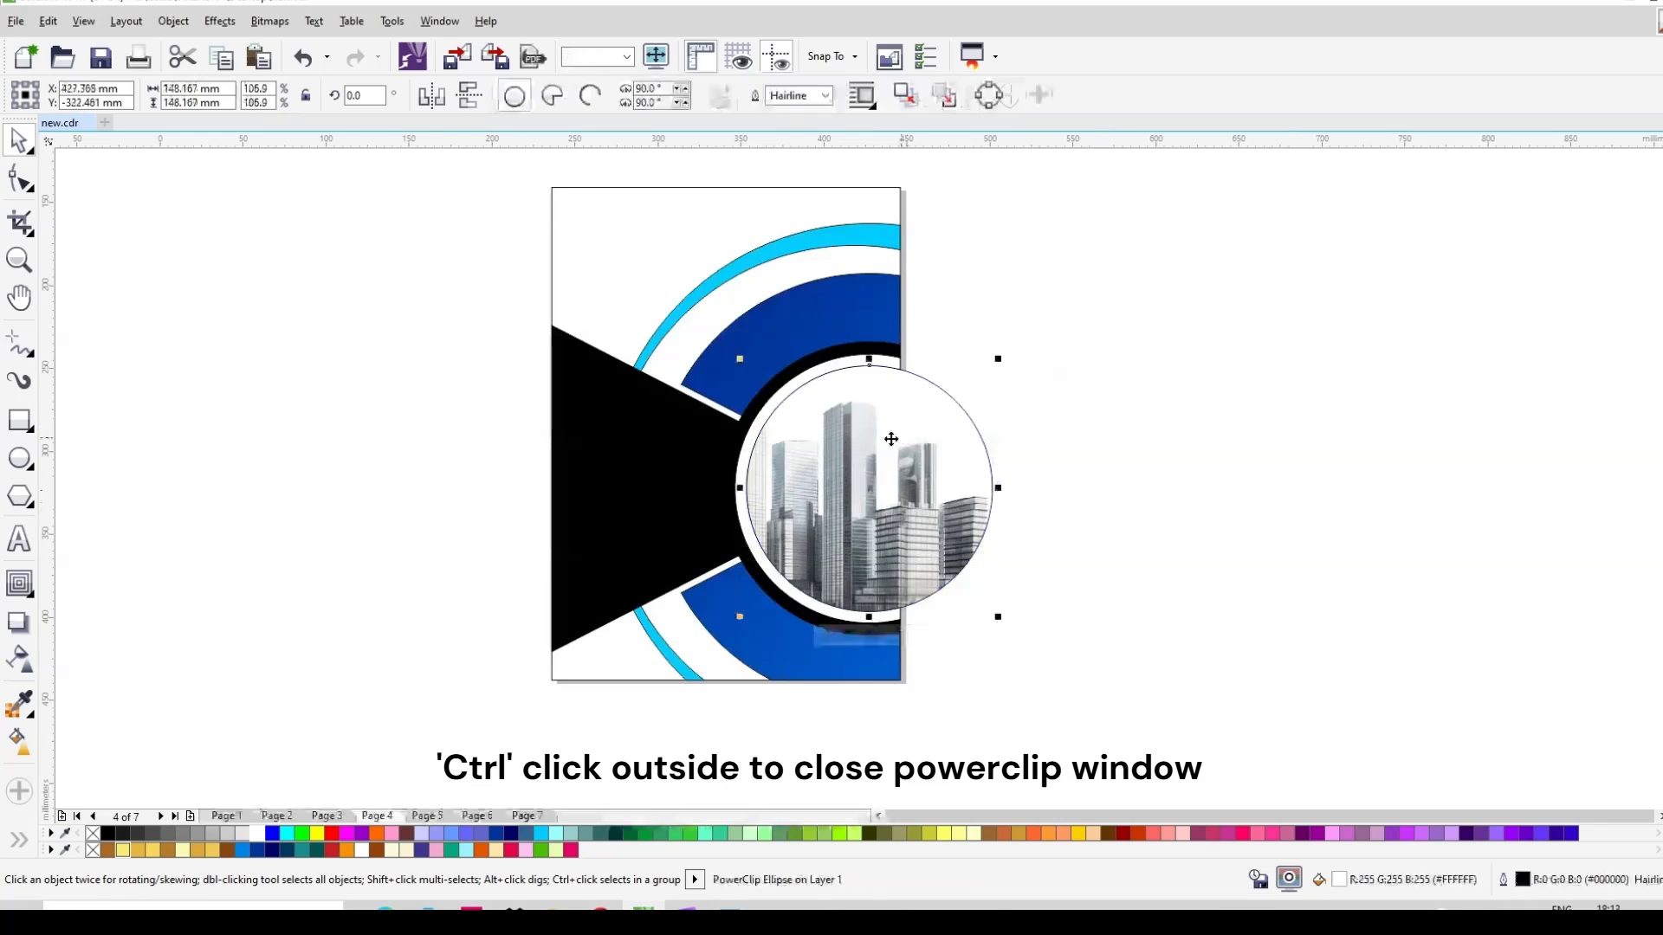
# Remove the outline from the skyline circle.
pyautogui.rightClick(92, 833)
pyautogui.click(1161, 332)
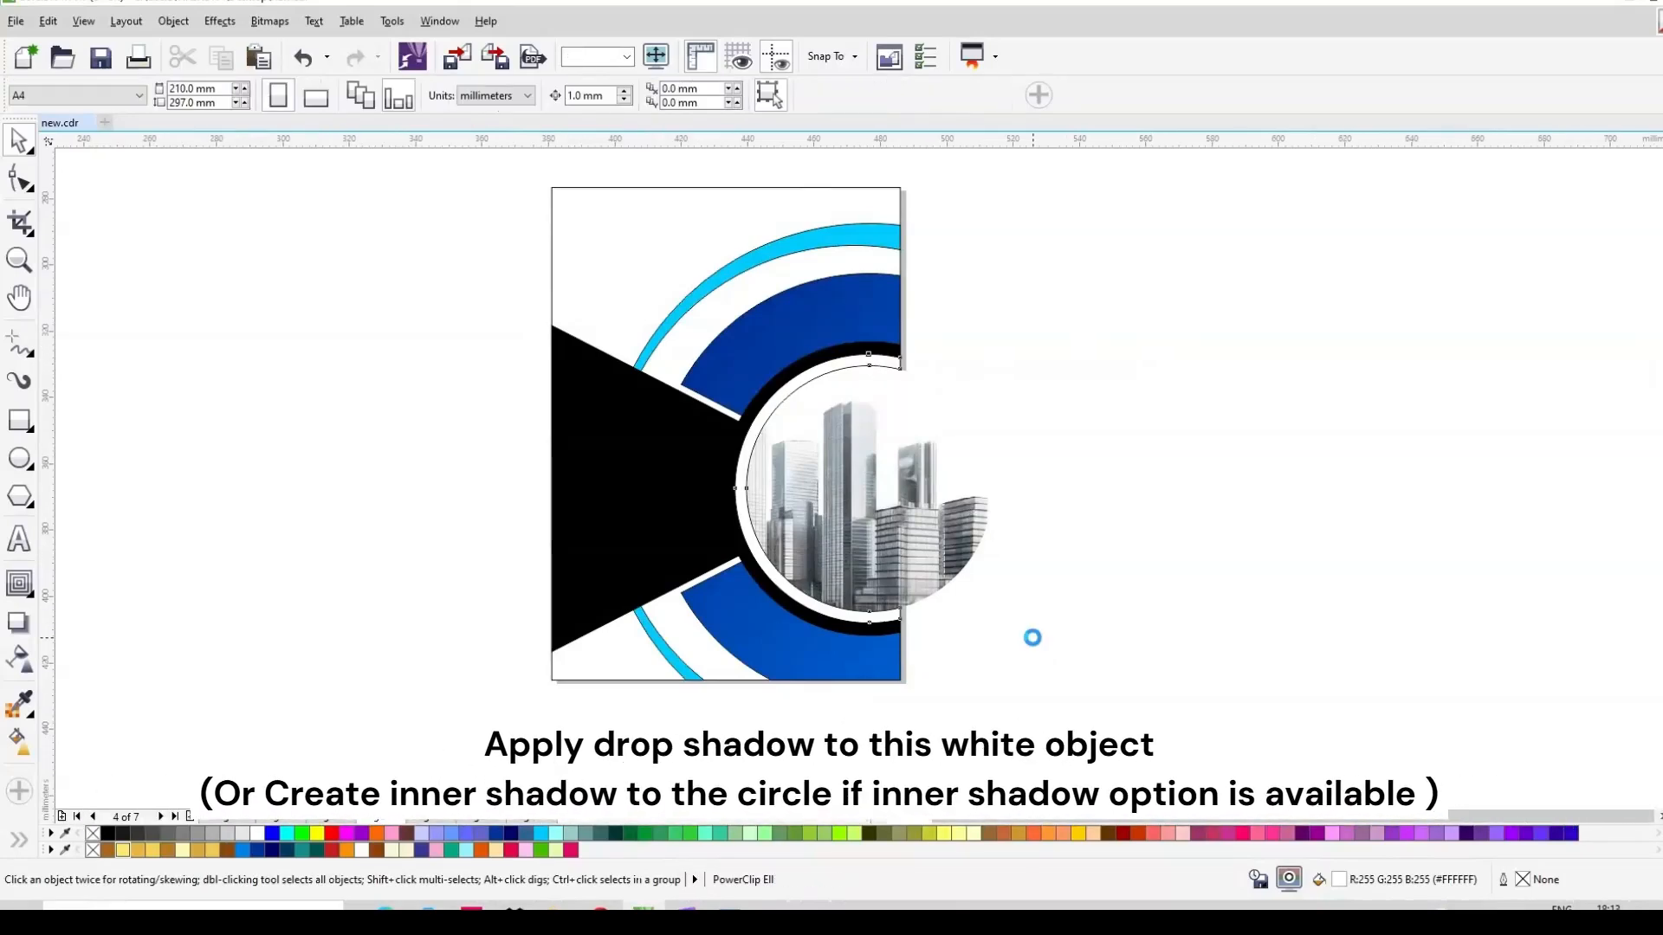
# Apply a flat drop shadow to the narrow white ring, offset about 6.3 mm horizontally and -9 mm vertically.
pyautogui.scroll(2, 1026, 631)
pyautogui.scroll(-2, 787, 533)
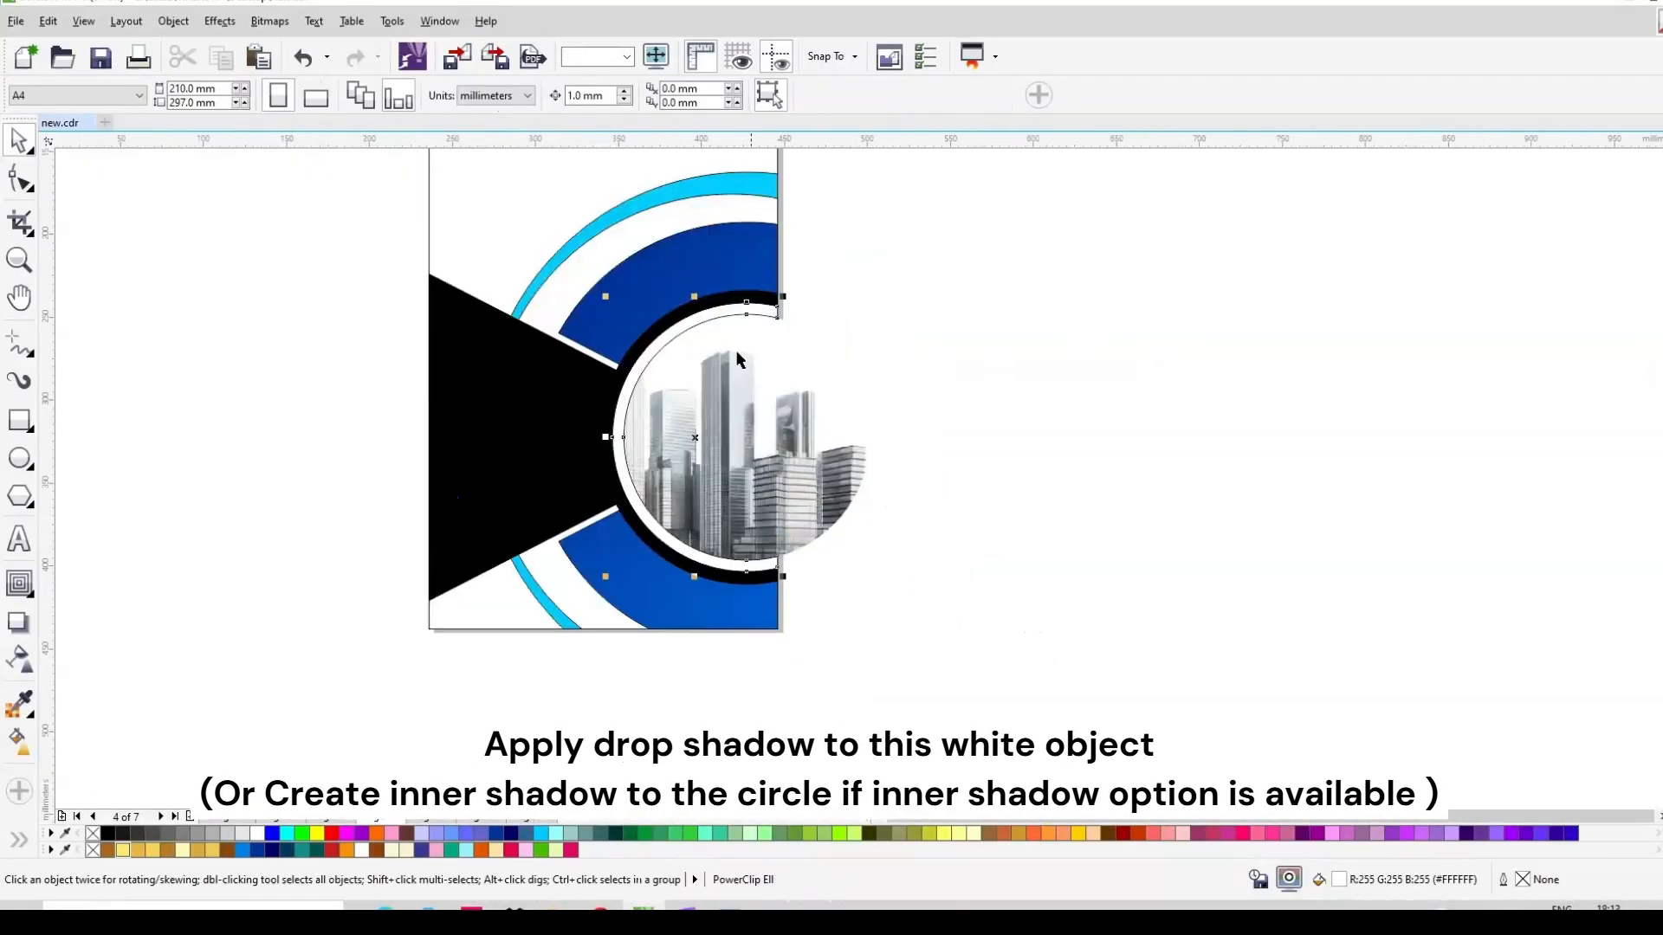
pyautogui.click(18, 620)
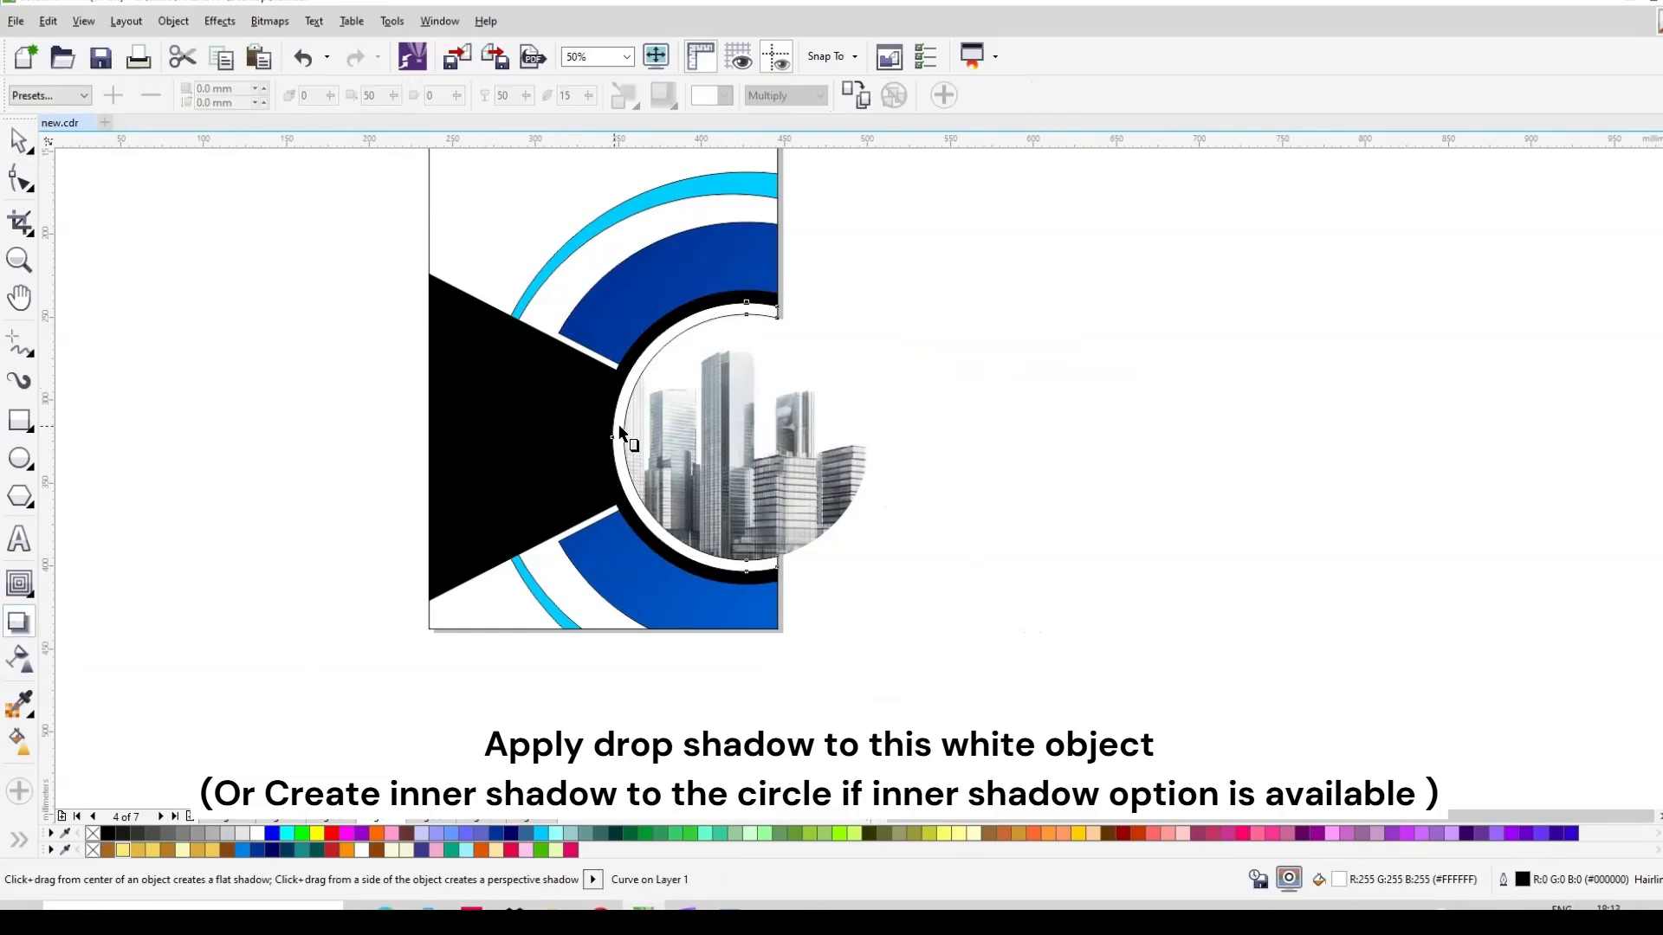
pyautogui.moveTo(693, 302); pyautogui.dragTo(730, 589)
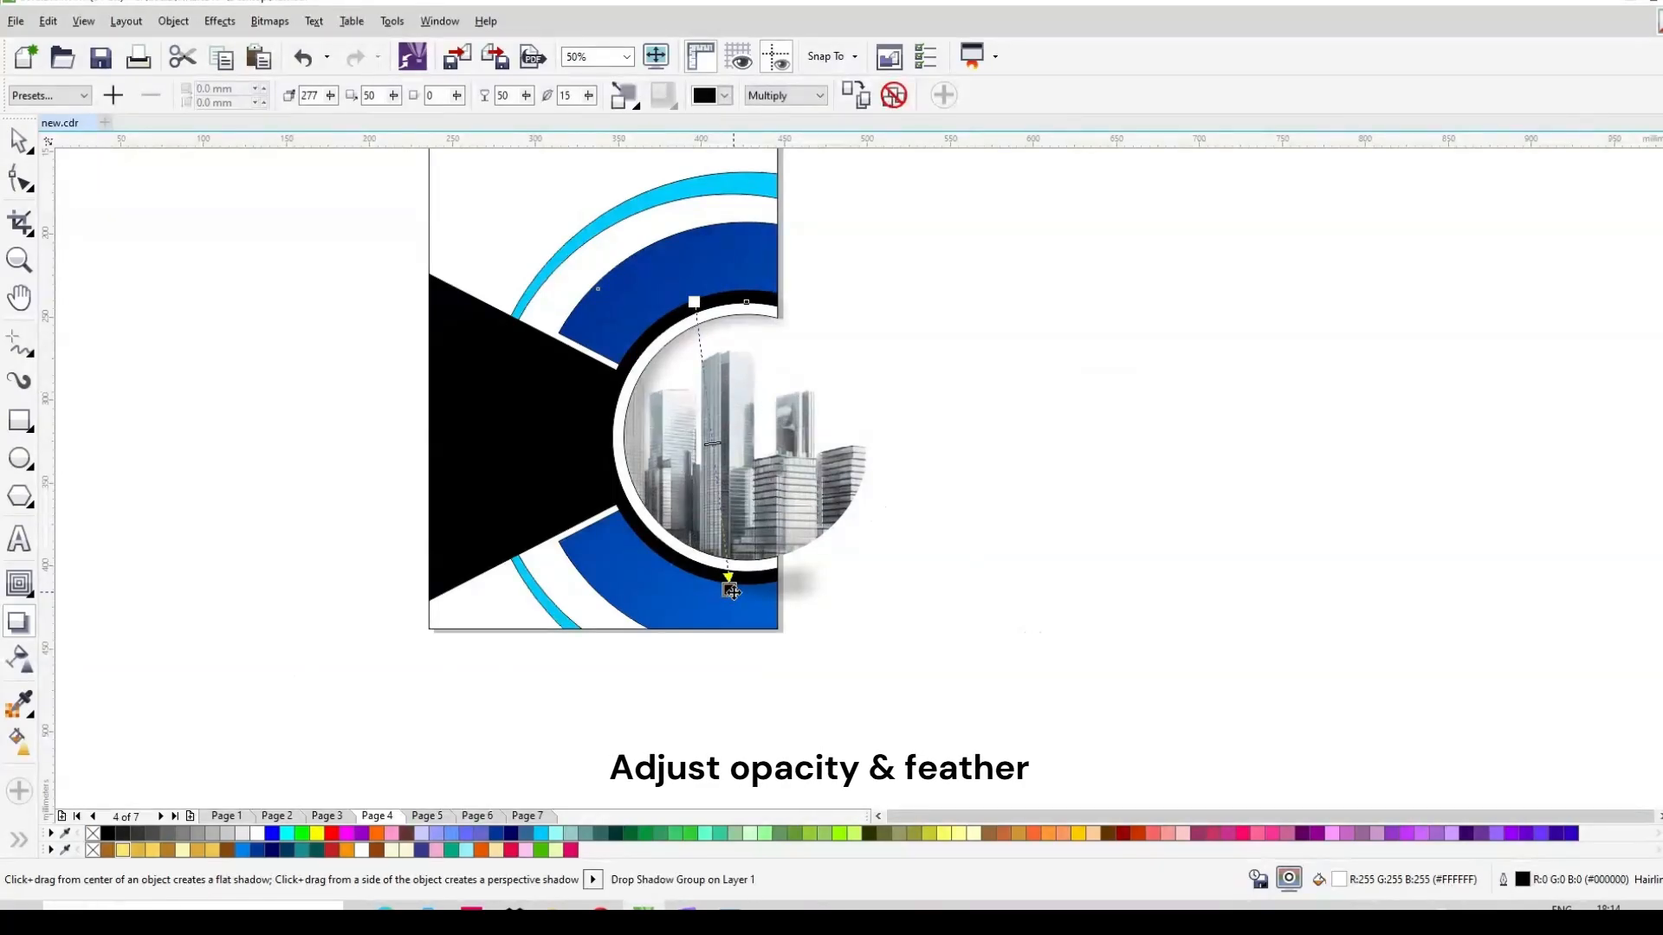
pyautogui.moveTo(730, 591)
pyautogui.mouseDown()
pyautogui.moveTo(738, 561)
pyautogui.moveTo(712, 568)
pyautogui.mouseUp()
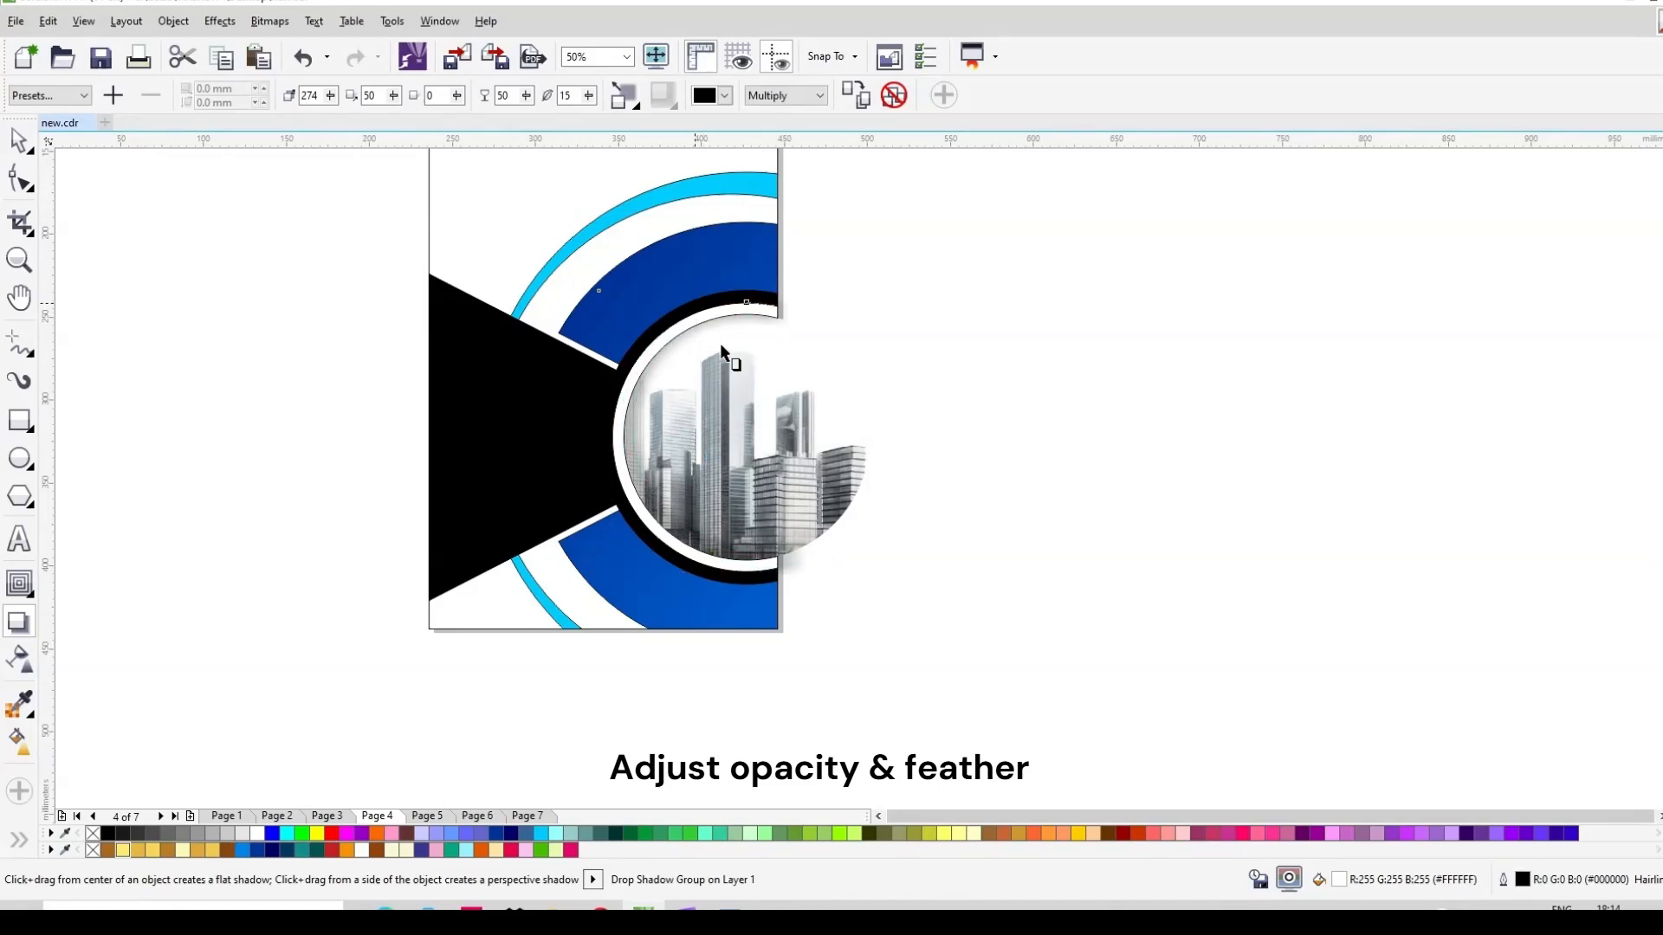
pyautogui.moveTo(712, 567); pyautogui.dragTo(711, 701)
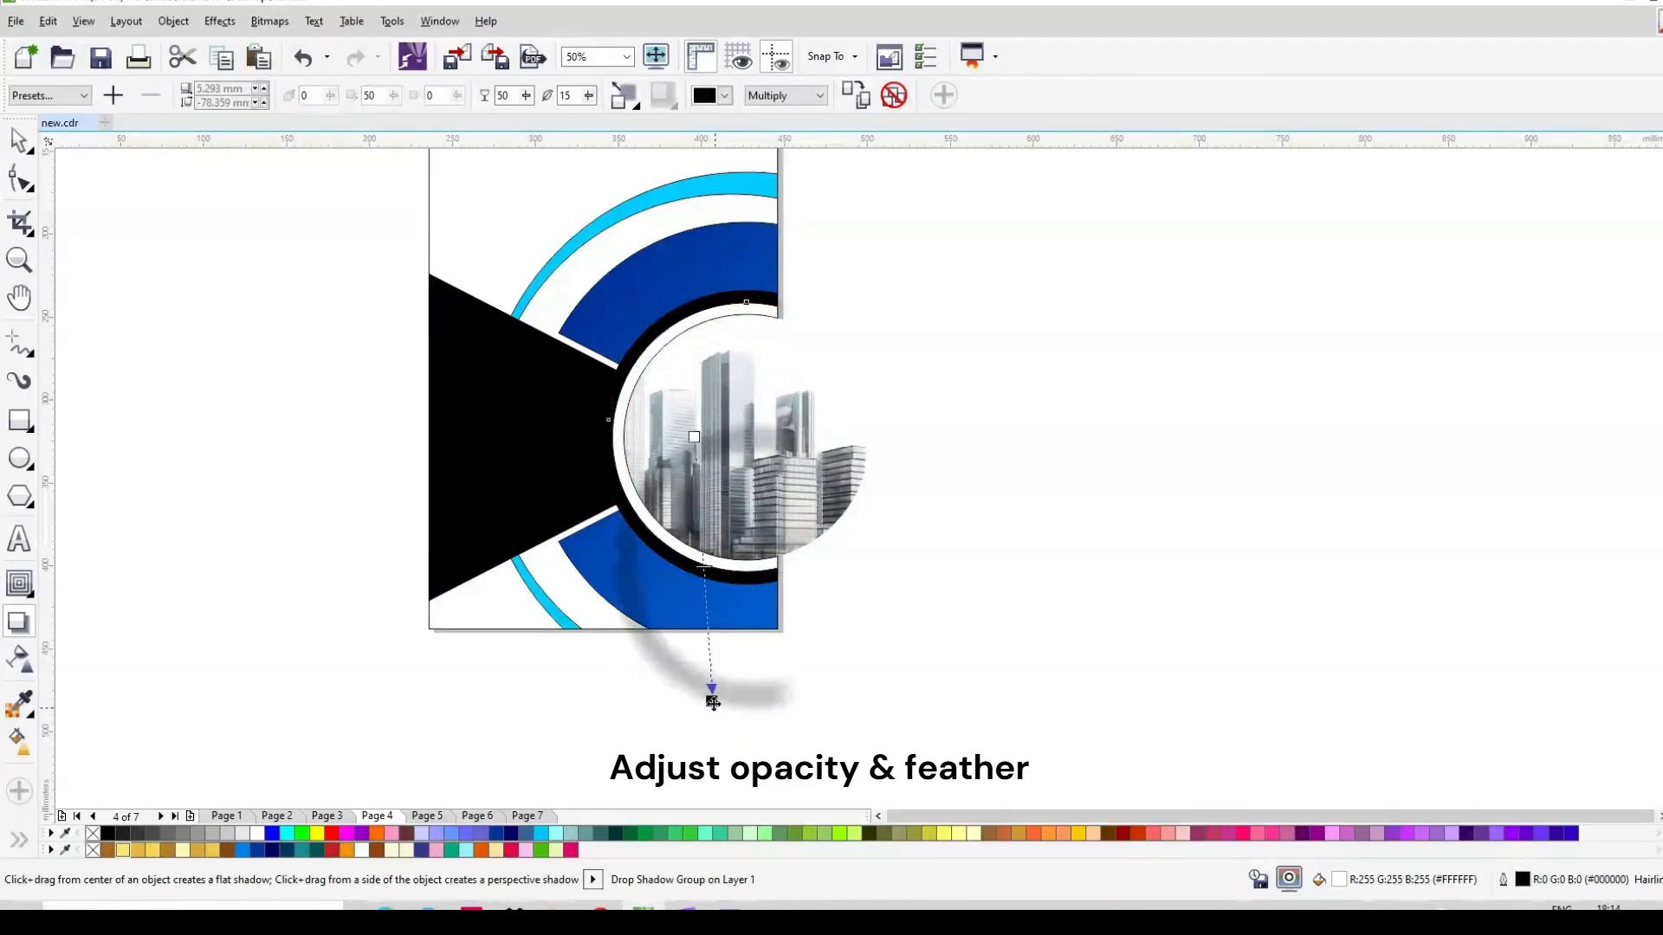
pyautogui.moveTo(713, 700); pyautogui.dragTo(786, 569)
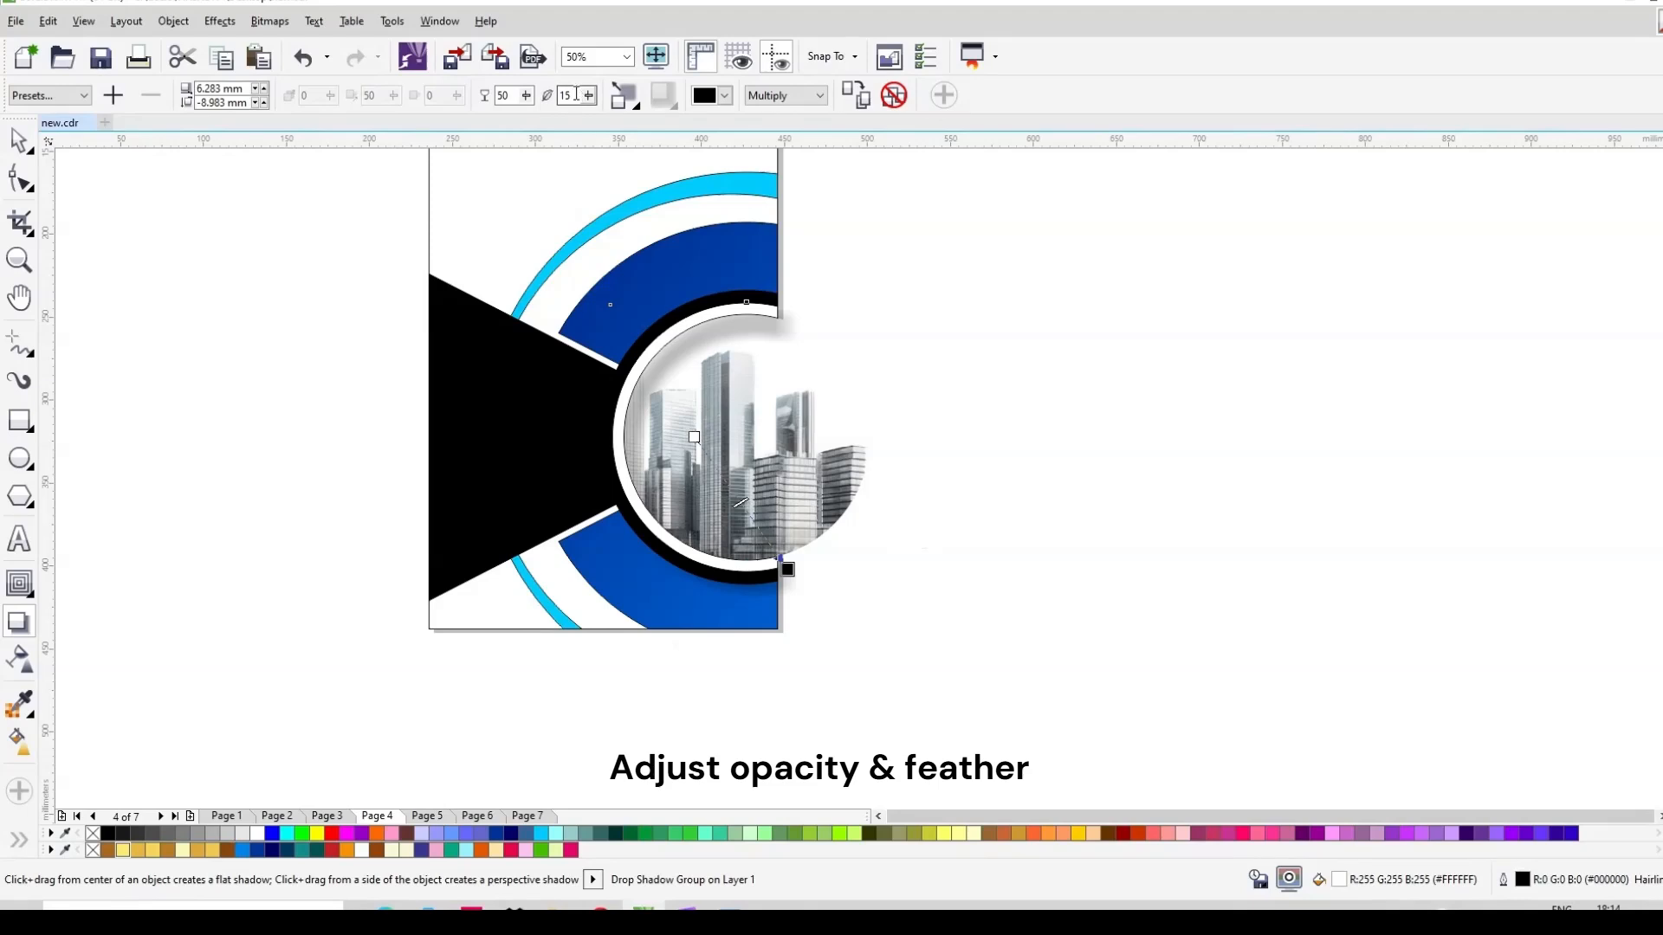
# Set the white ring's drop shadow feathering to 20 and its opacity to 70.
pyautogui.write('20')
pyautogui.press('Return')
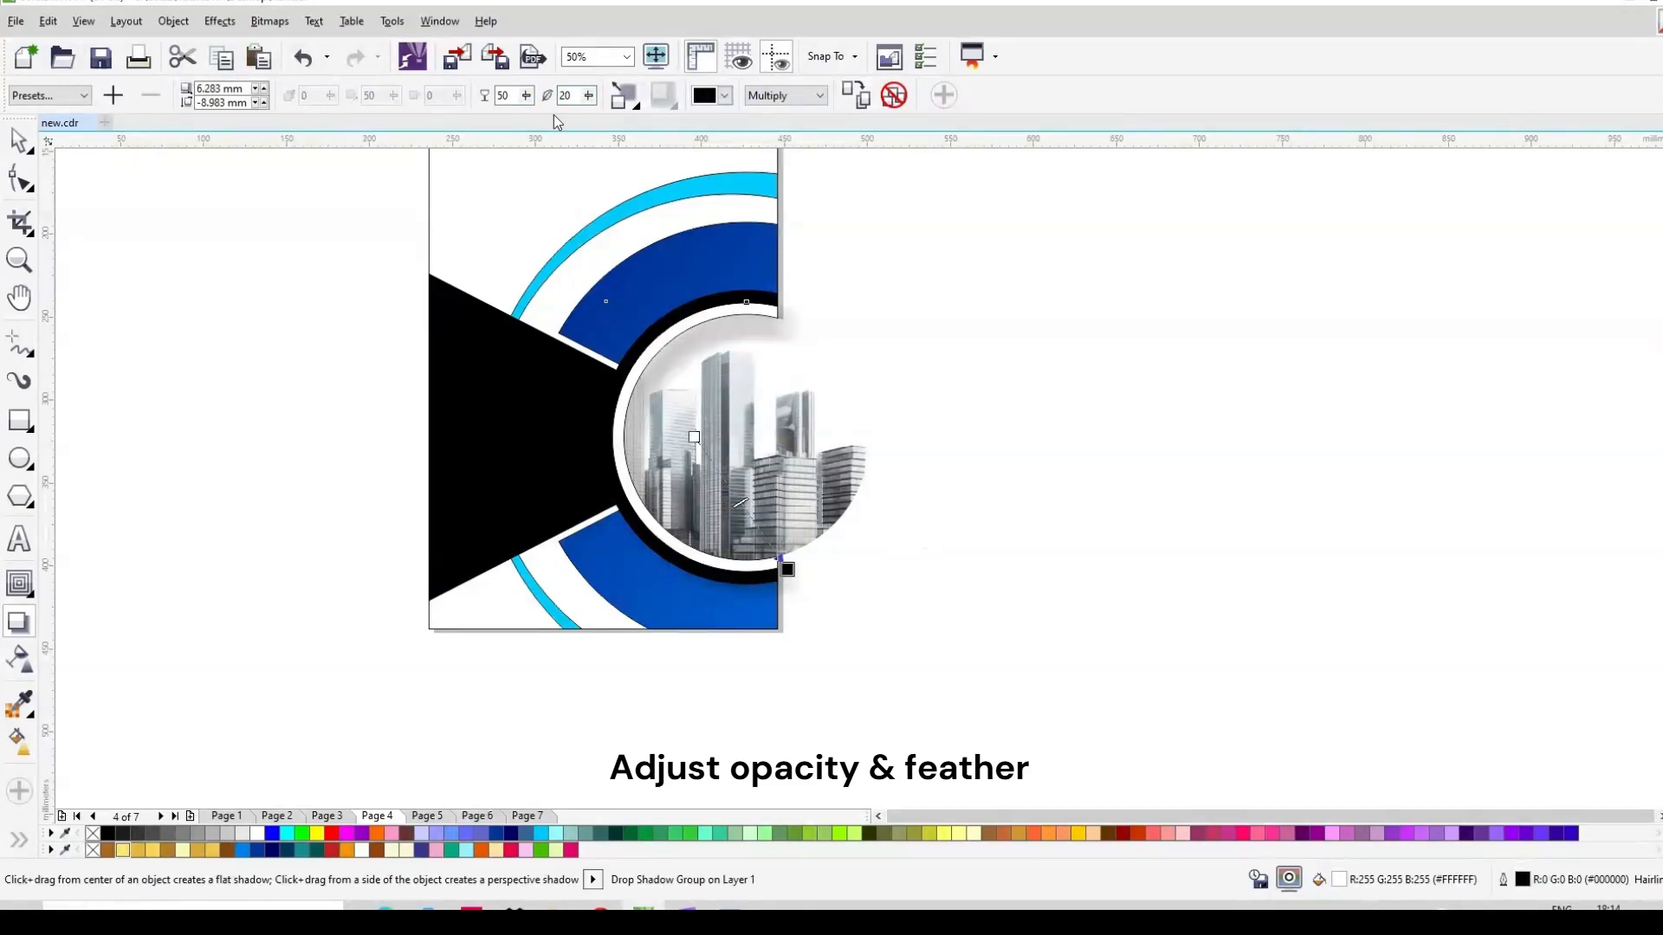
pyautogui.write('70')
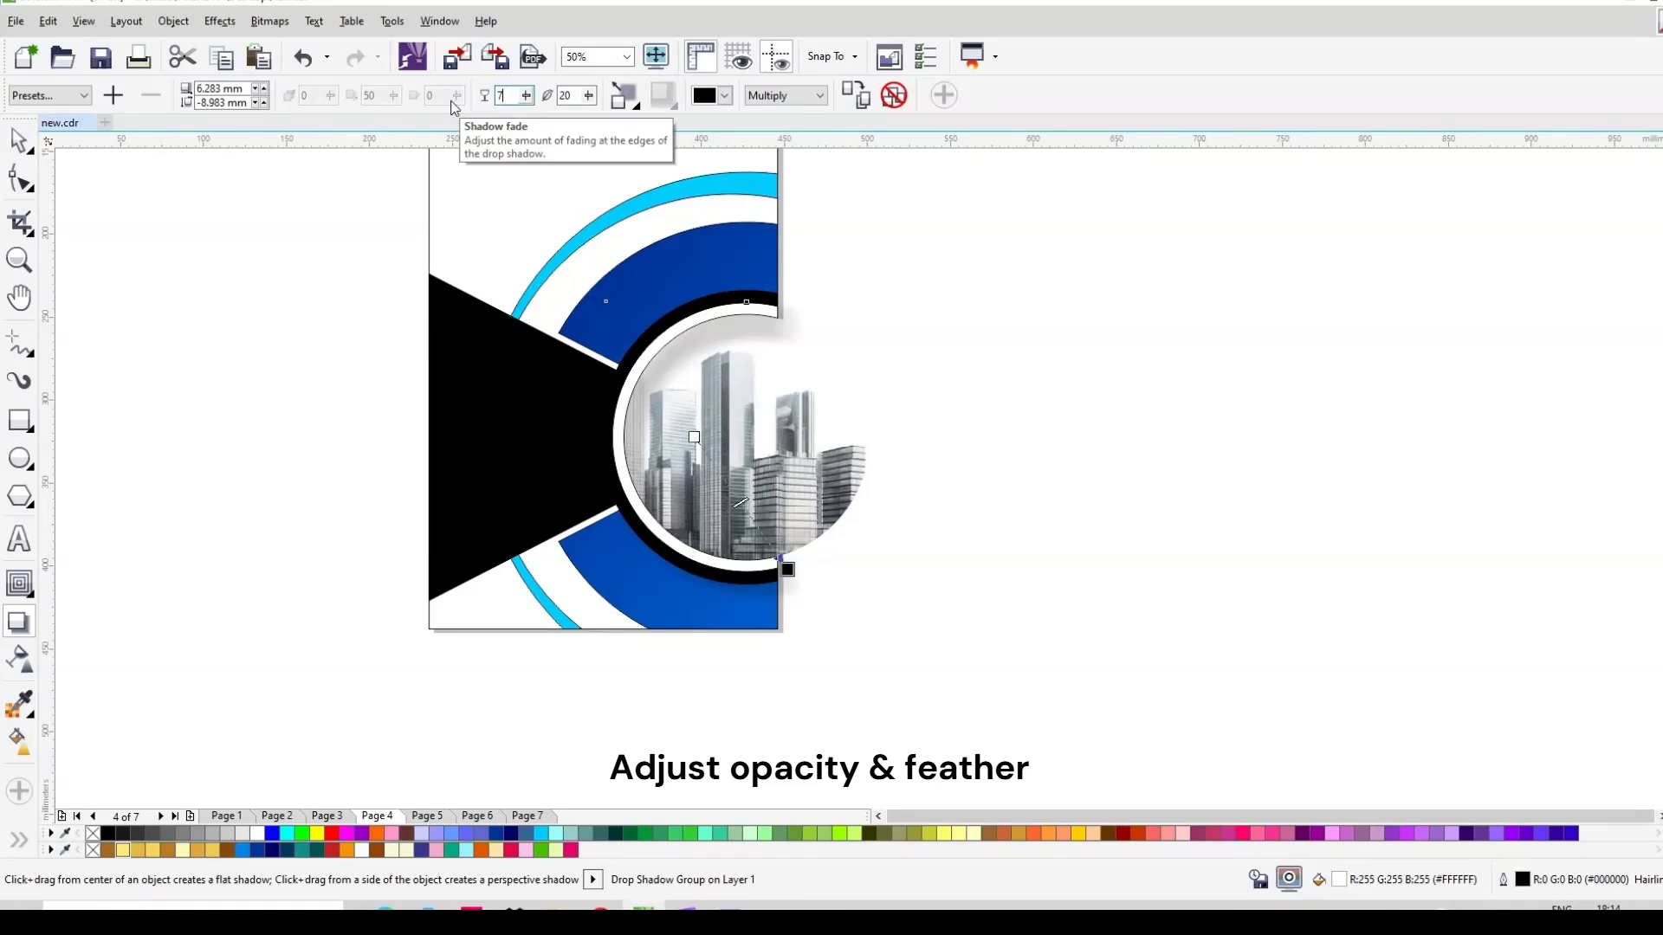
pyautogui.press('Return')
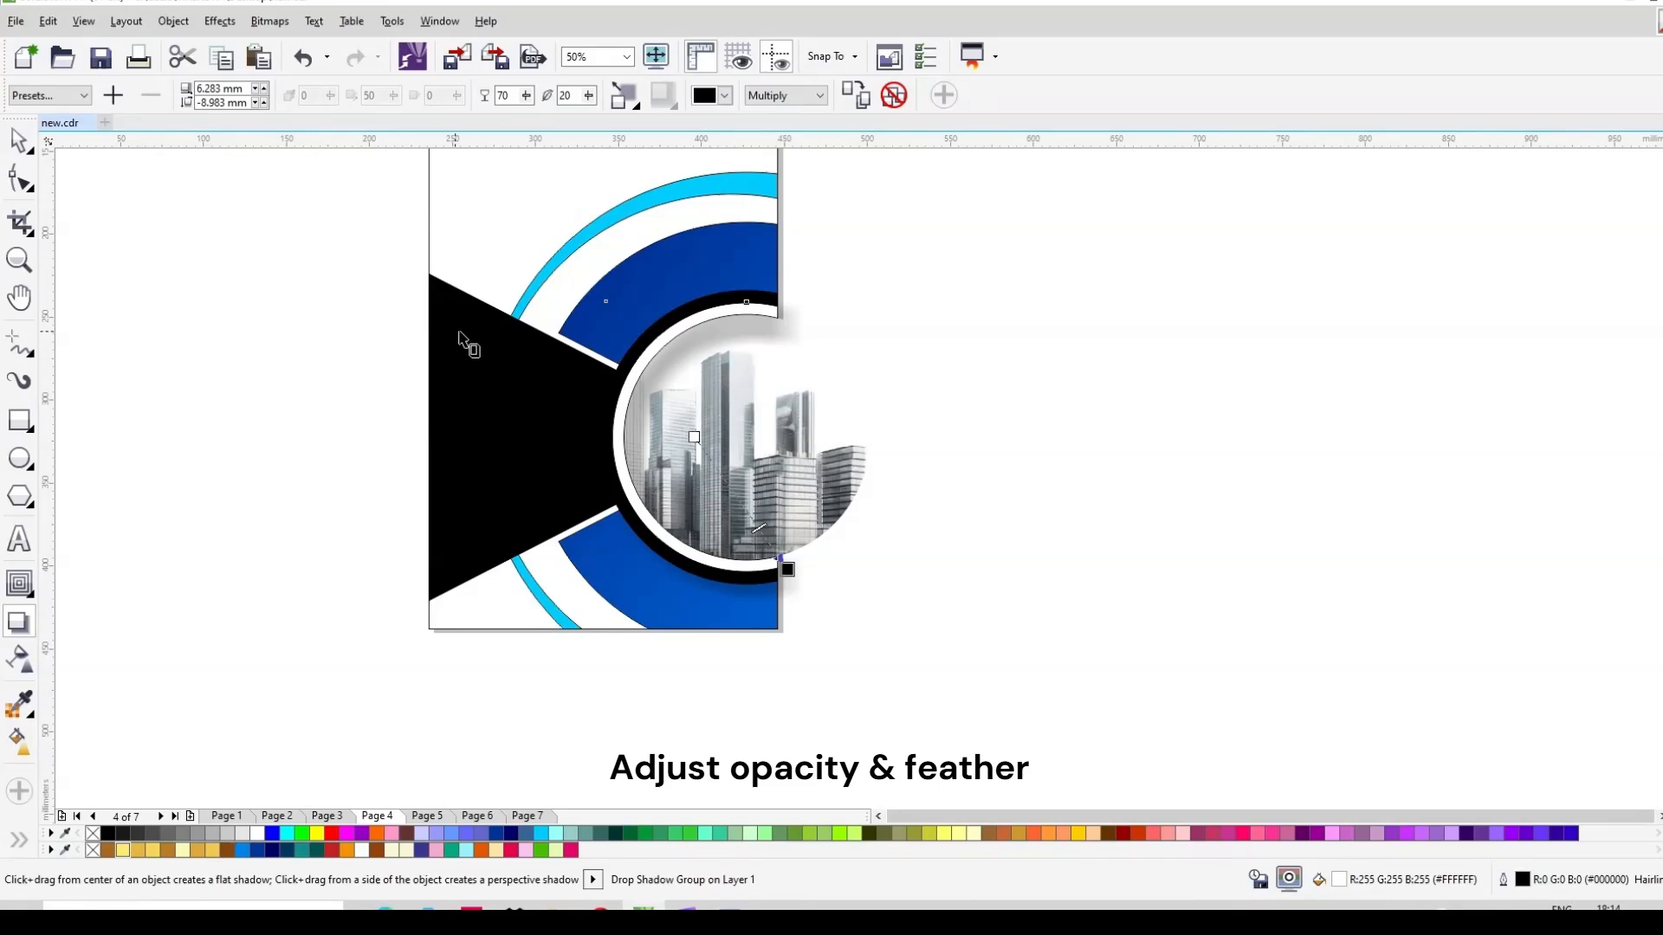
# Set the white ring's drop shadow opacity to 80.
pyautogui.click(19, 141)
pyautogui.moveTo(515, 97); pyautogui.dragTo(482, 101)
pyautogui.write('7')
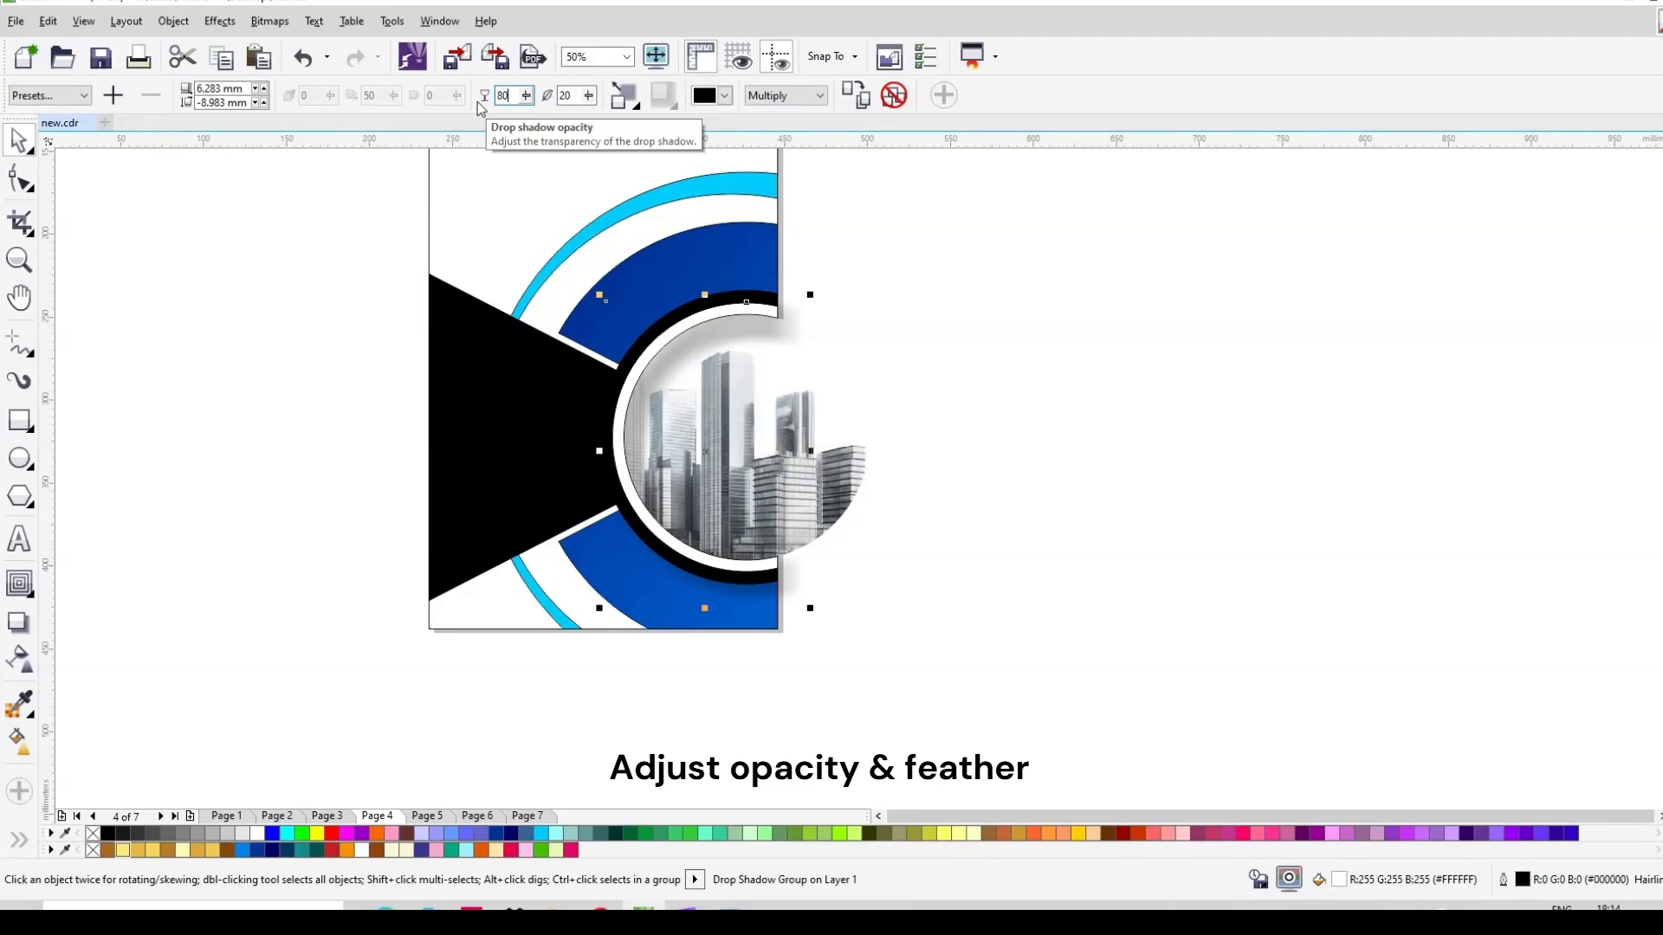
pyautogui.write('0')
pyautogui.press('Return')
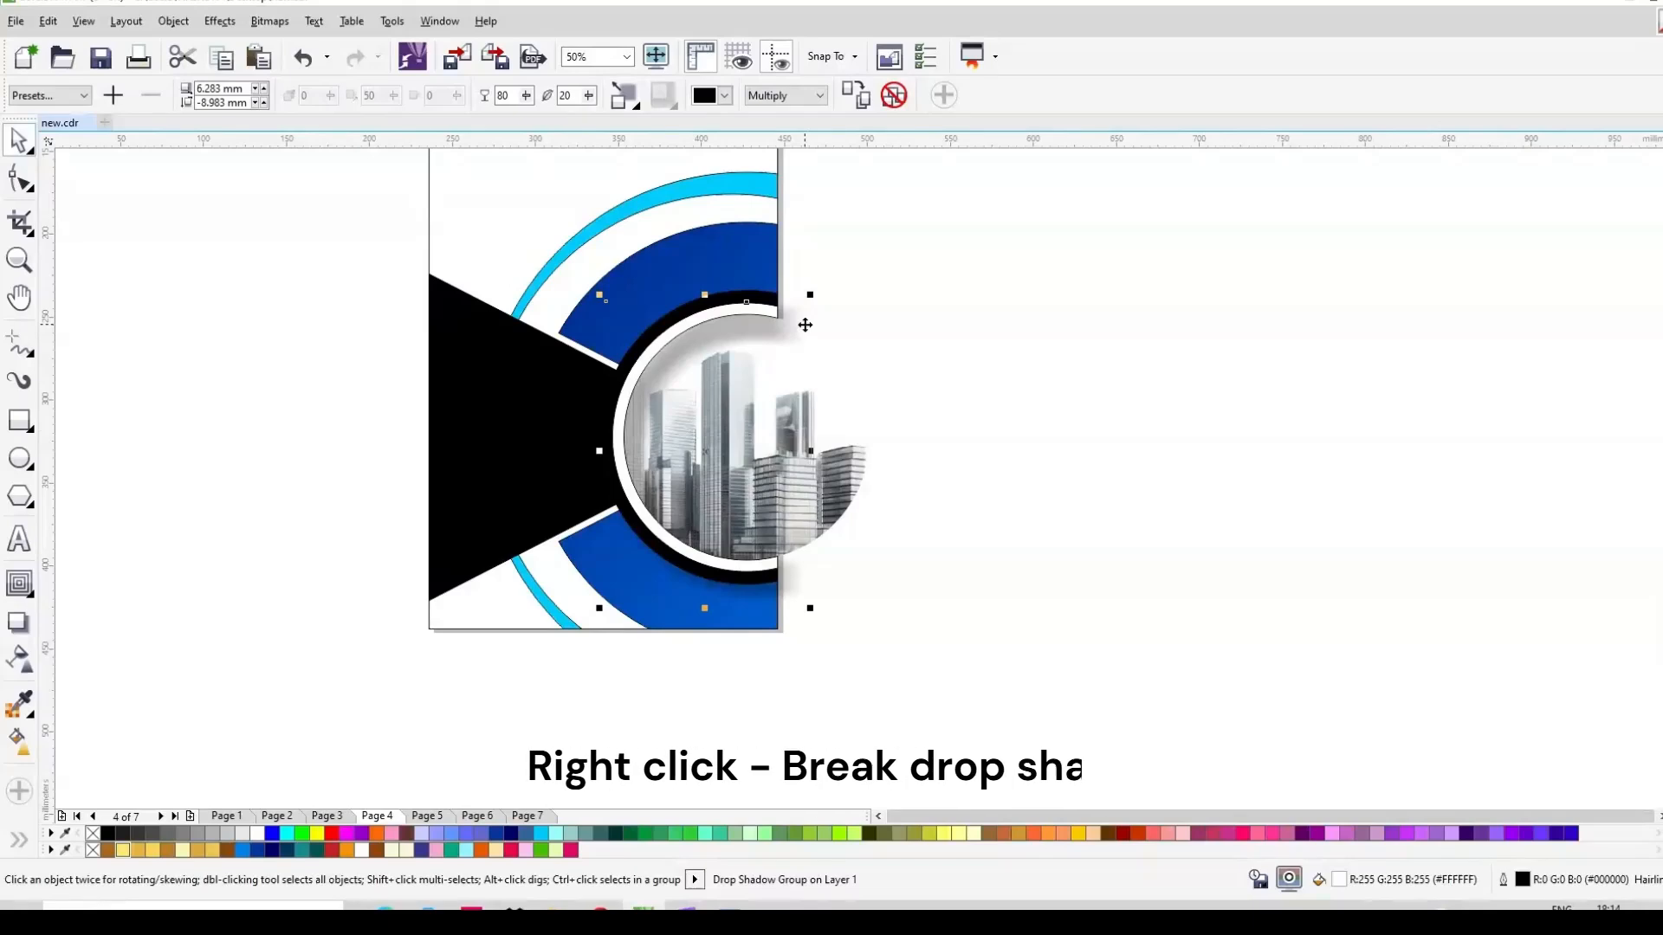
# Break the drop shadow apart from the white ring and send the separated shadow to the back of the layer.
pyautogui.rightClick(804, 325)
pyautogui.click(922, 380)
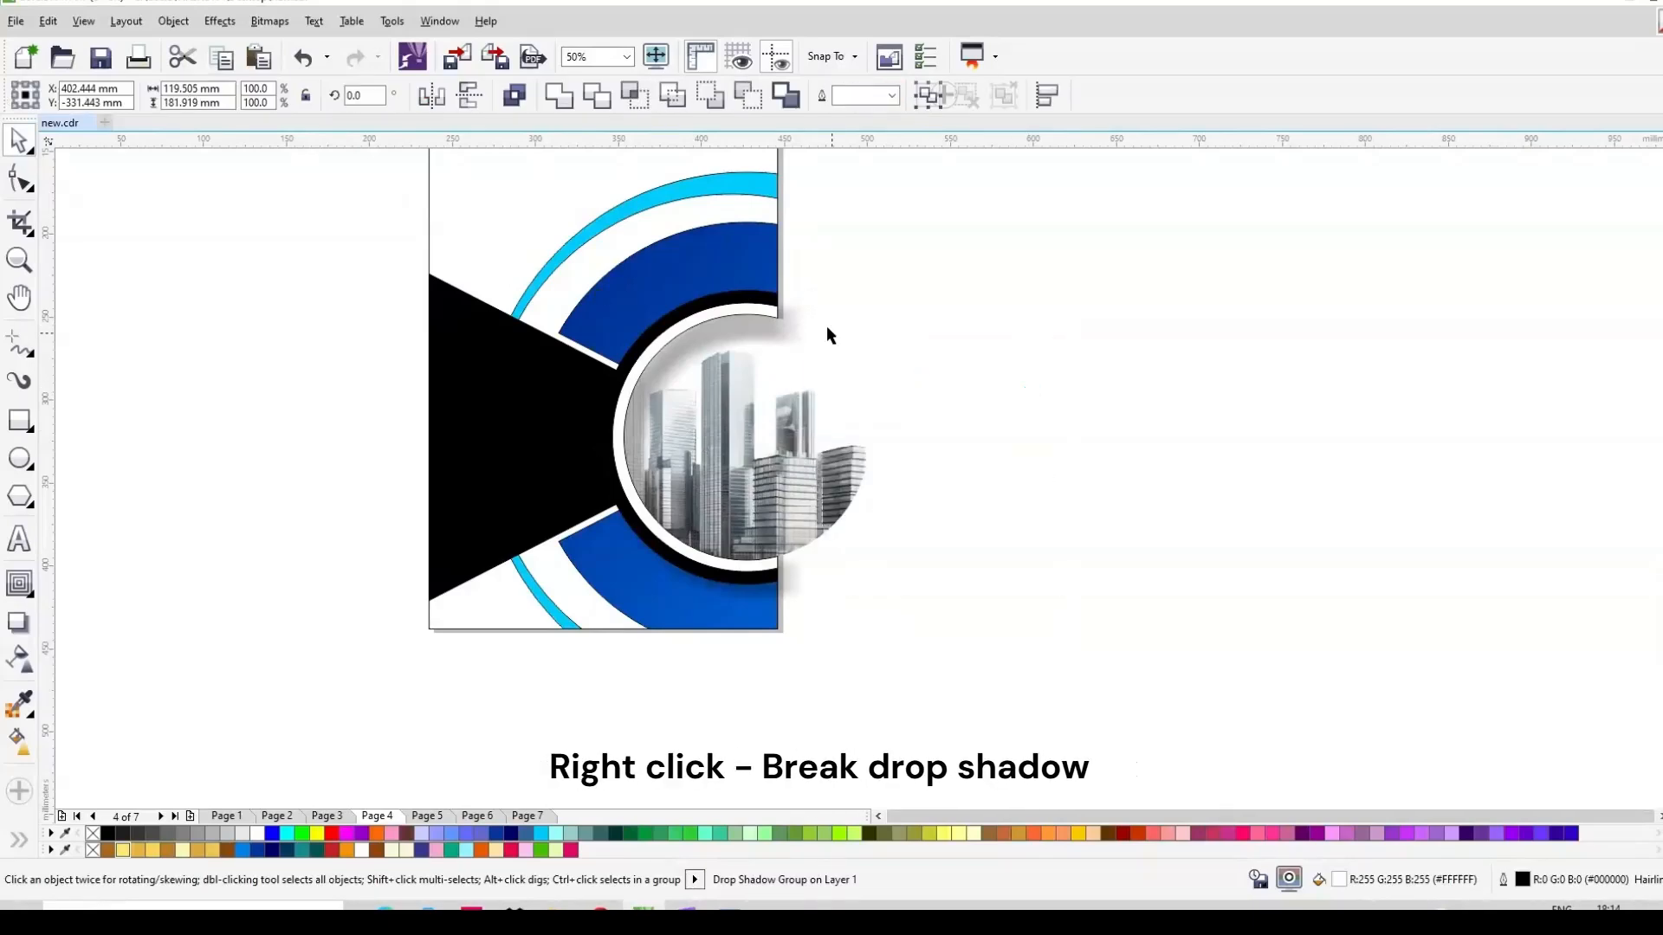
pyautogui.click(799, 327)
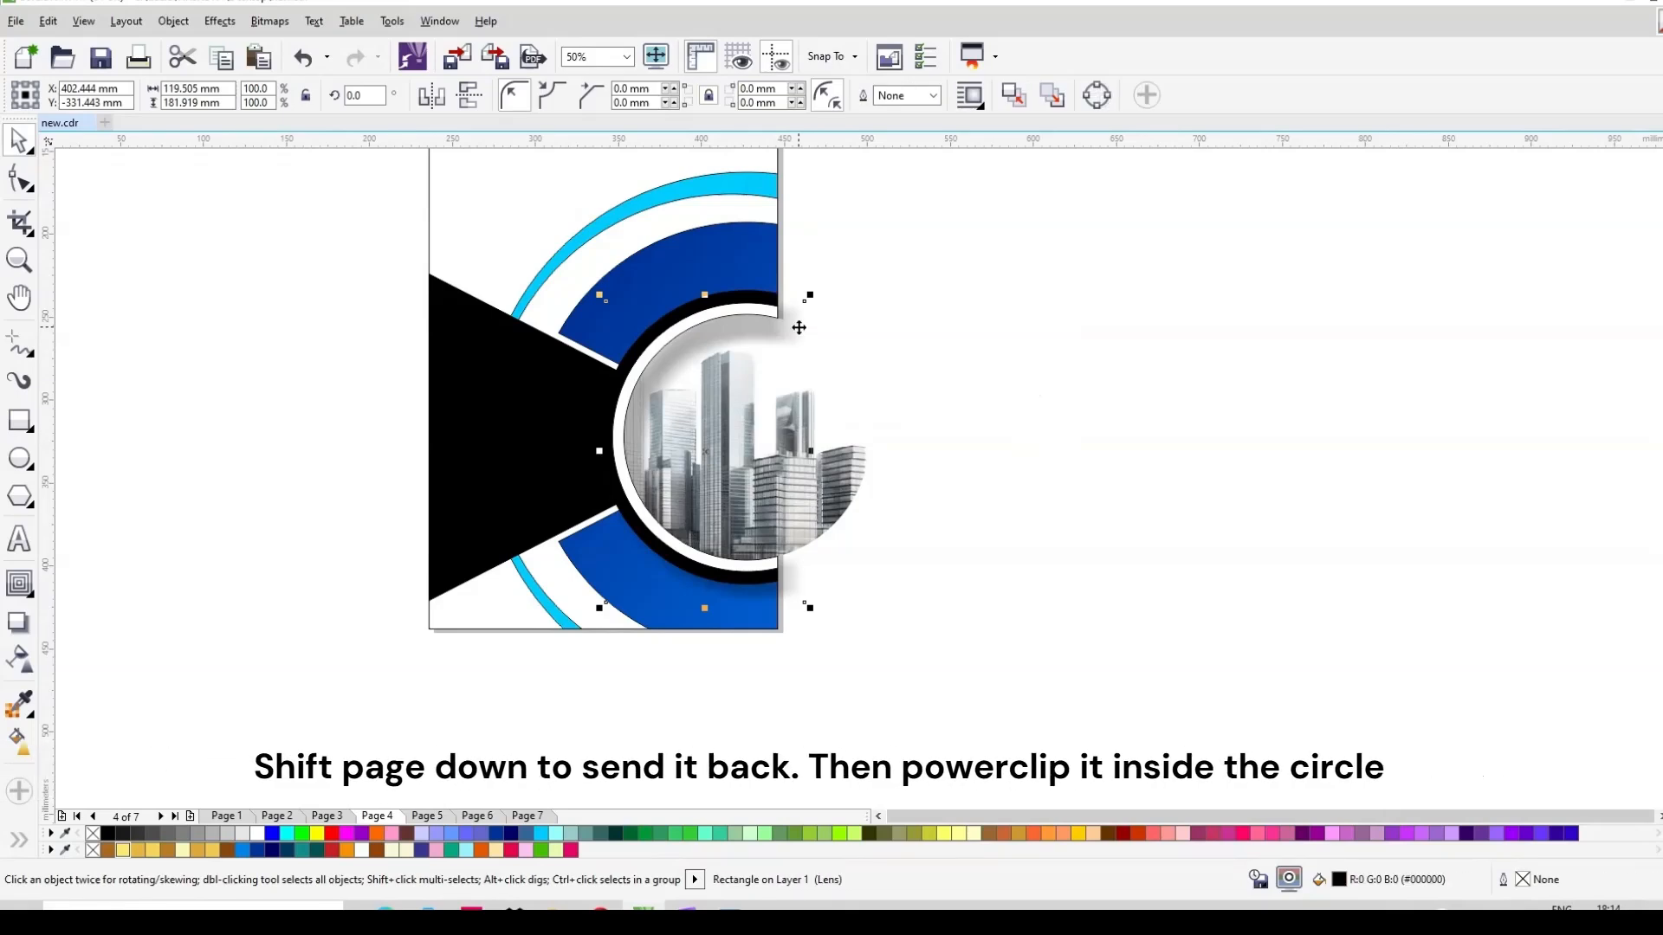
pyautogui.hotkey('shift', 'pagedown')
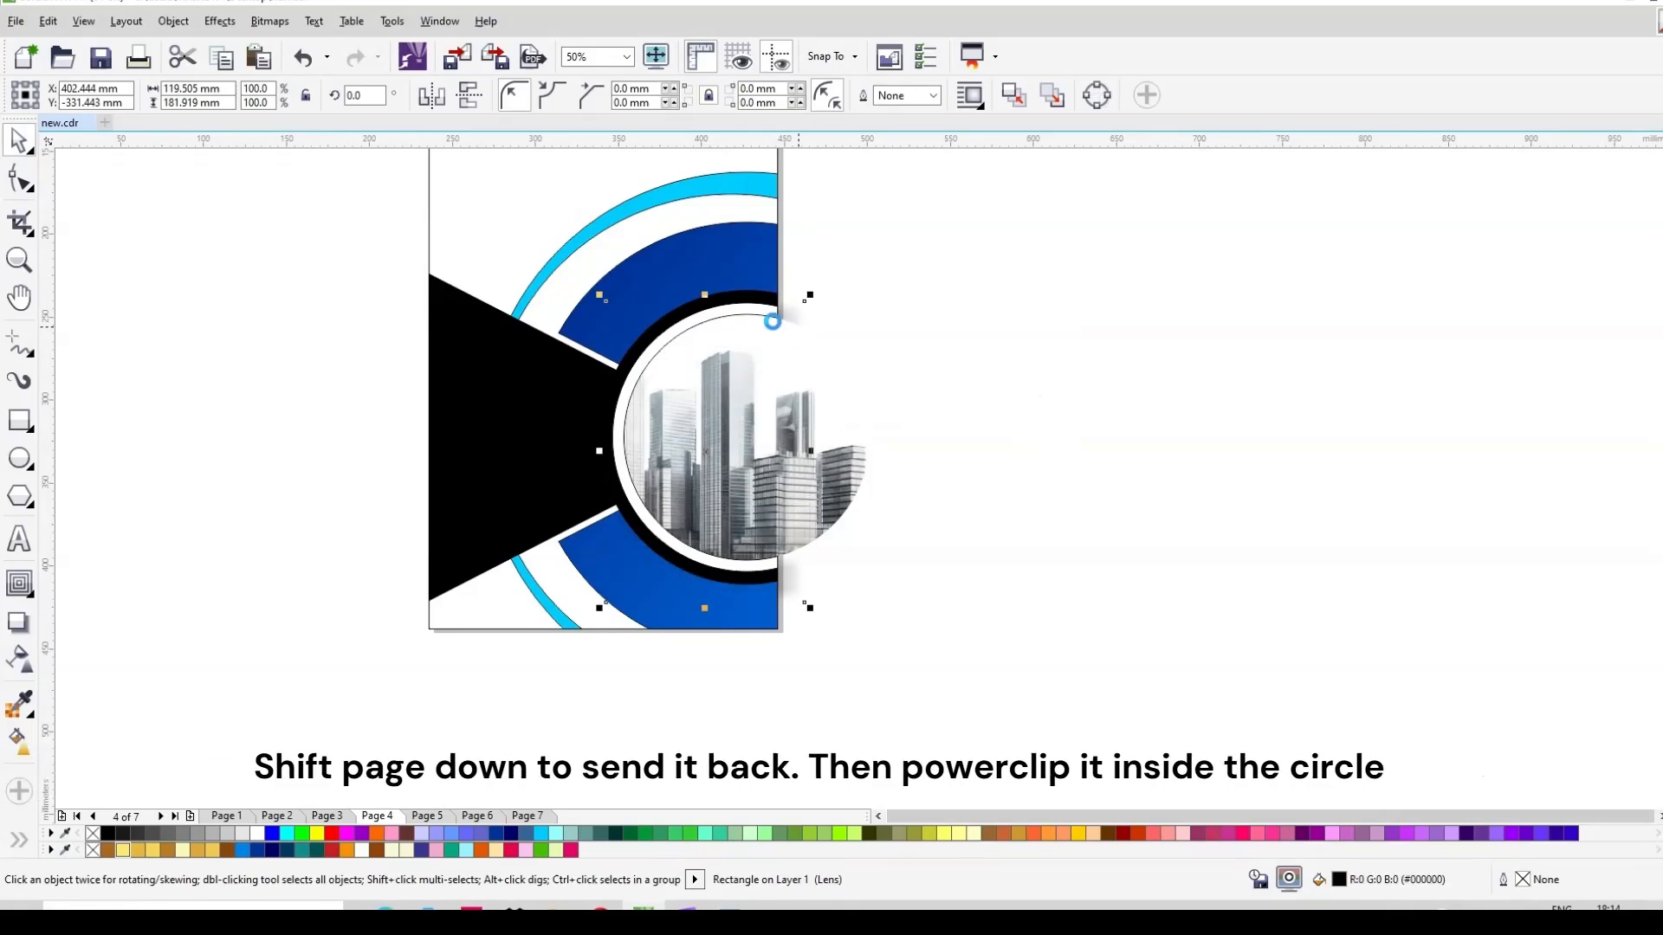
# PowerClip the separated shadow inside the skyline circle.
pyautogui.rightClick(795, 310)
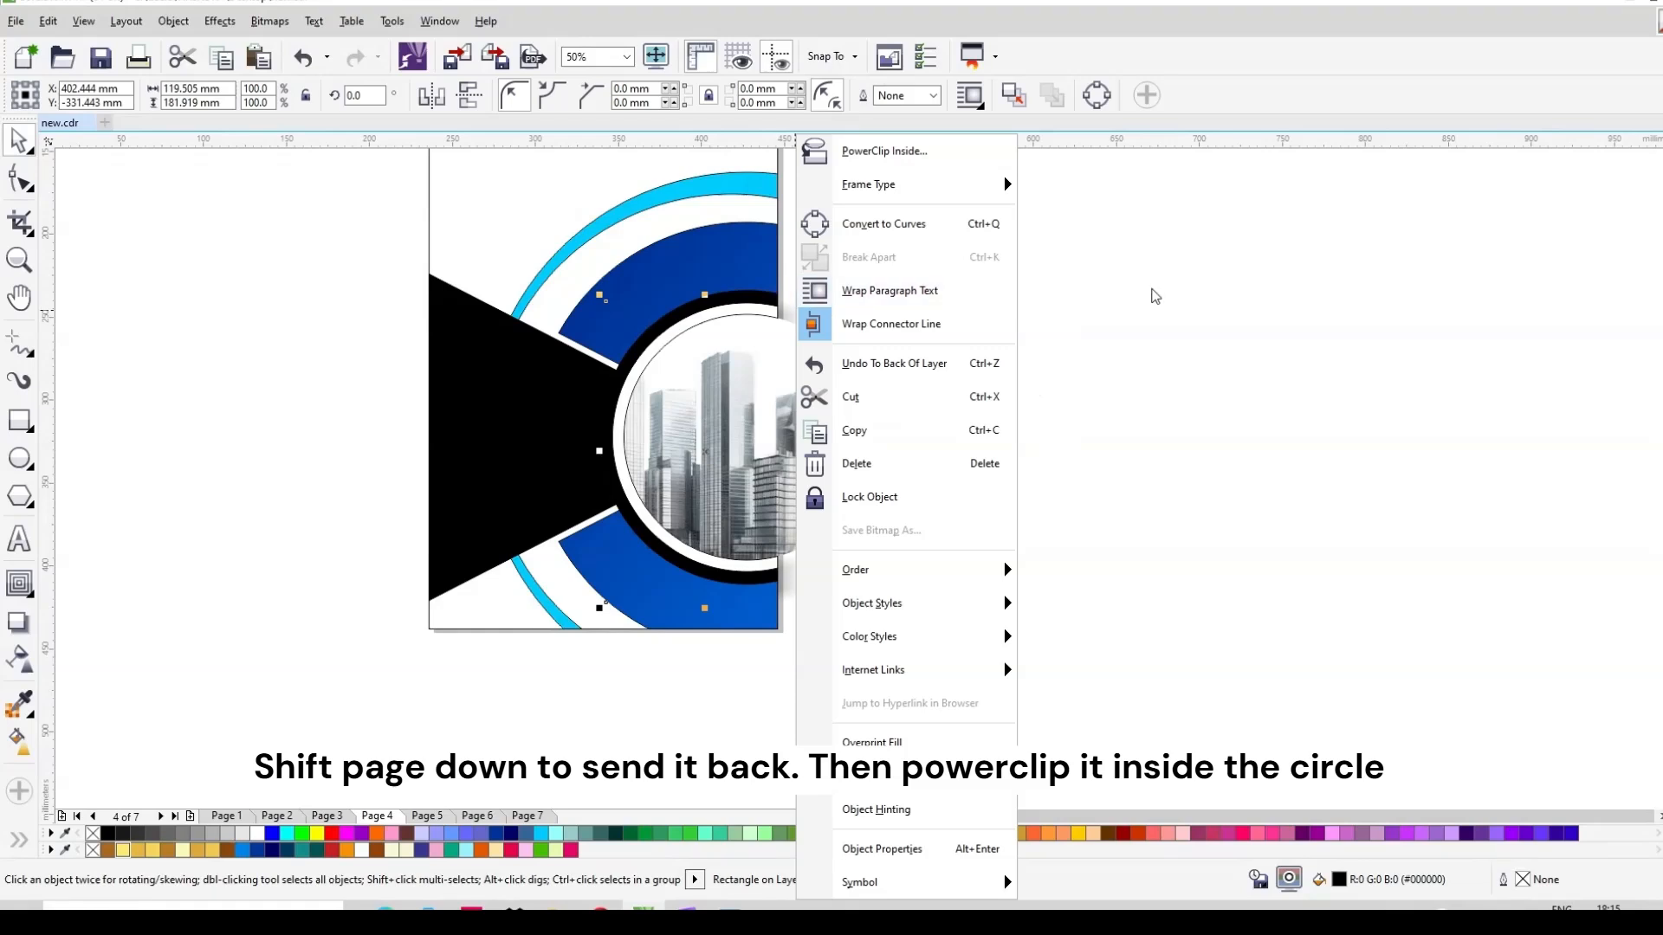
pyautogui.click(898, 153)
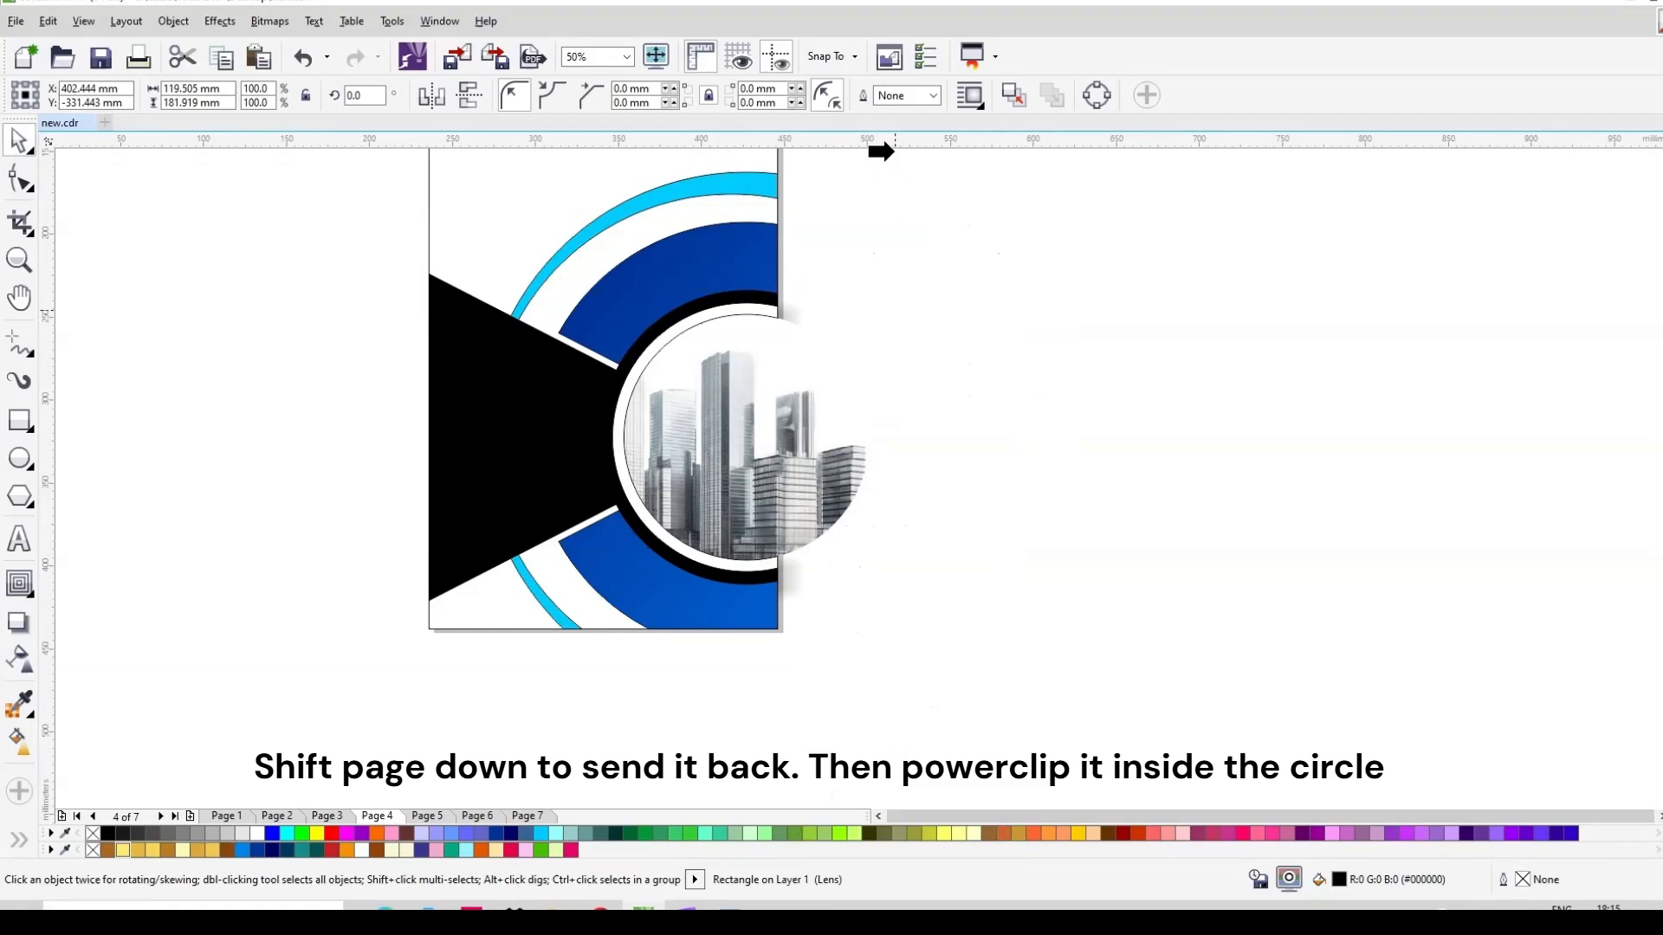
pyautogui.click(717, 359)
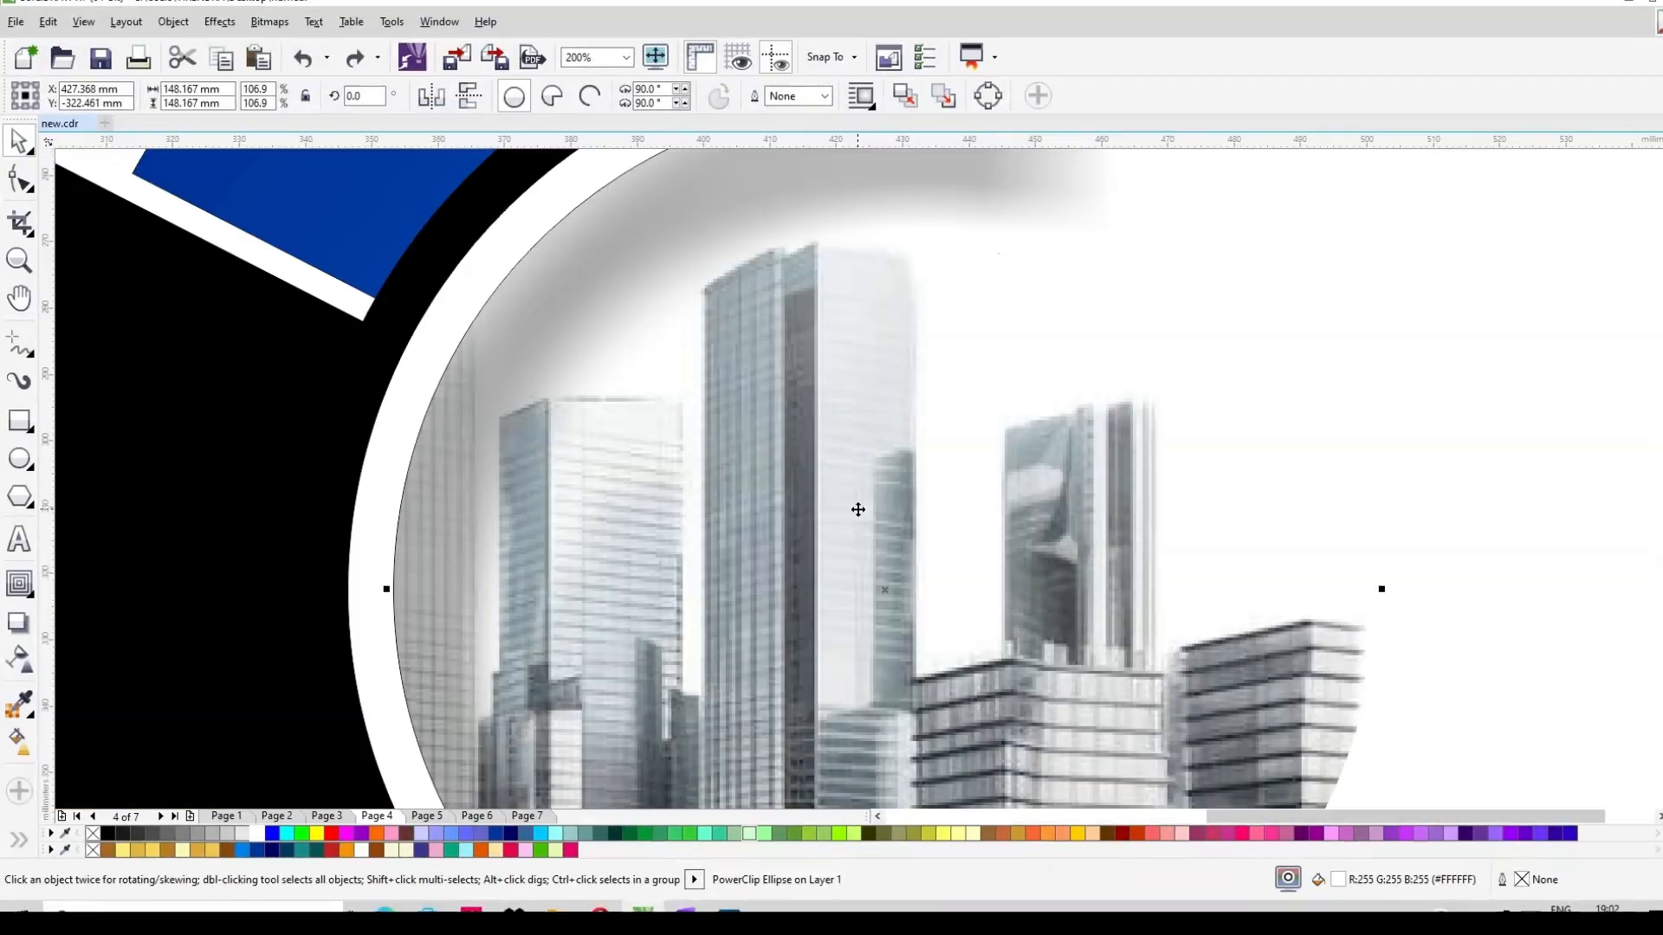
# PowerClip the skyline circle inside the A4 background rectangle.
pyautogui.scroll(-3, 857, 508)
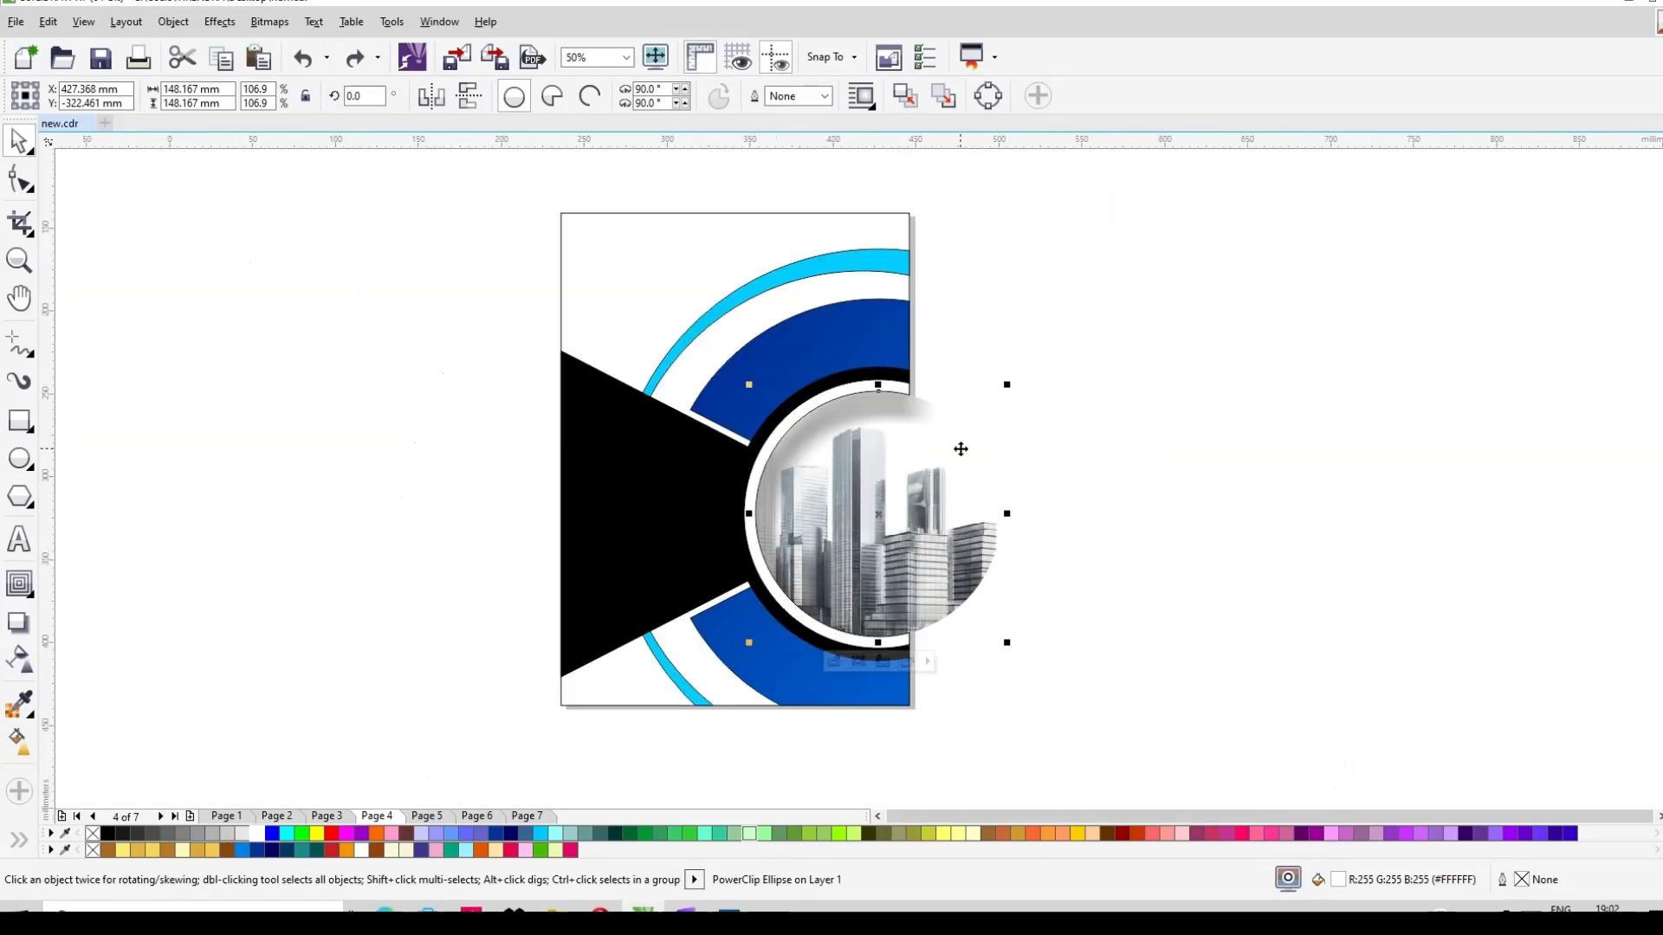
pyautogui.rightClick(960, 449)
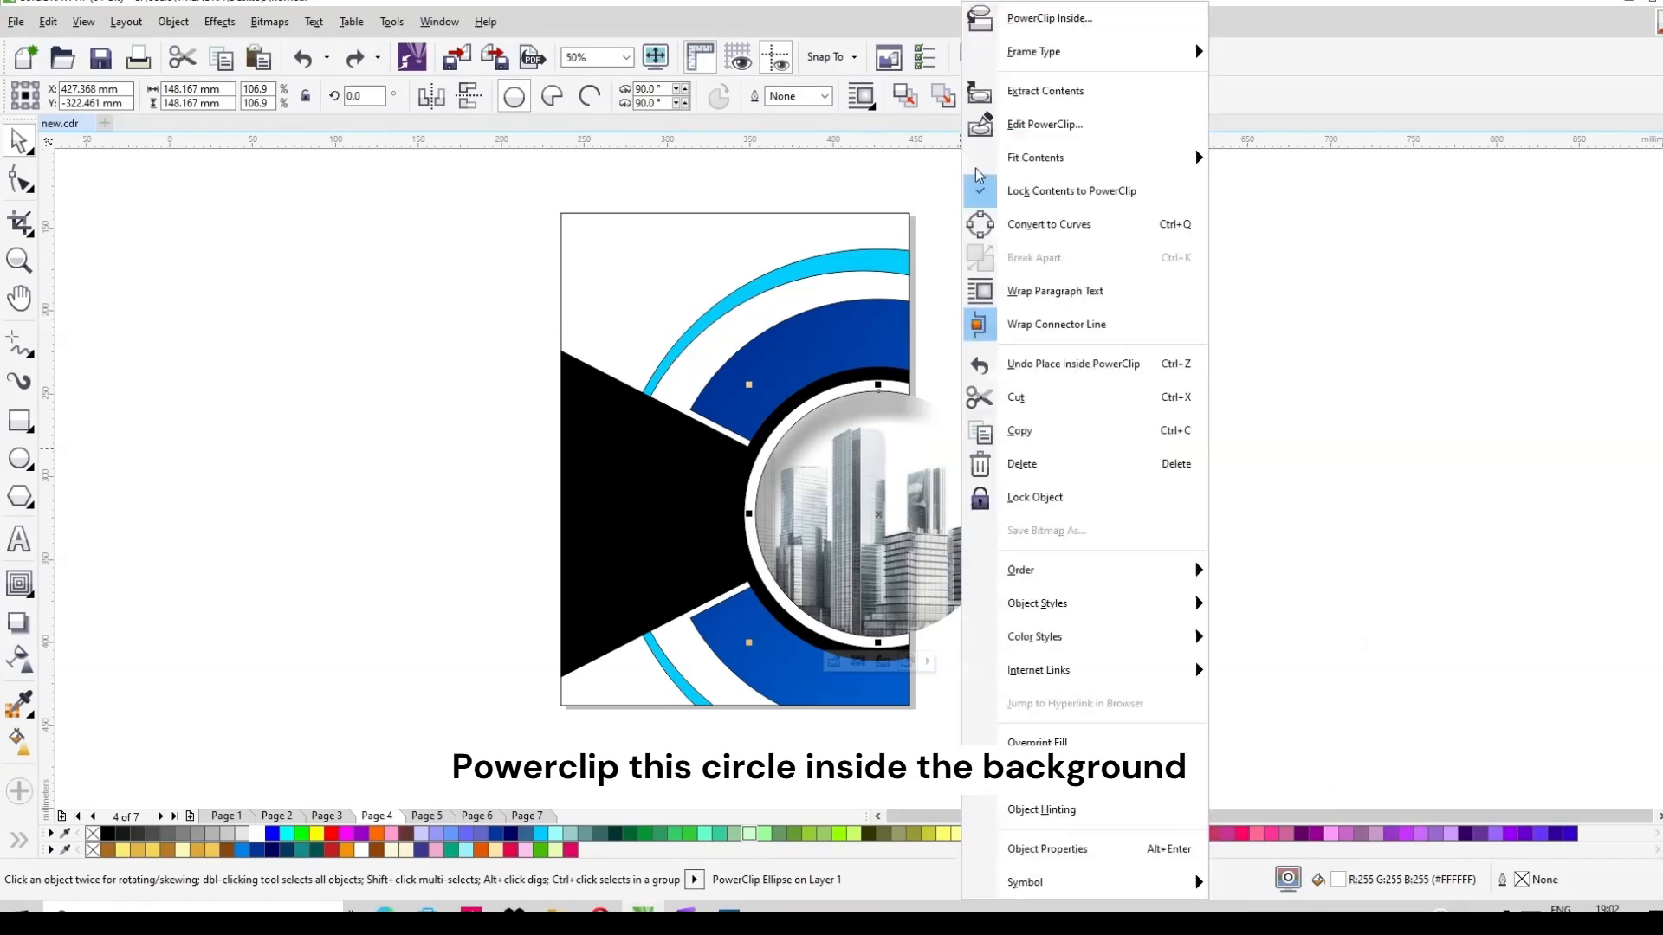
pyautogui.click(1052, 19)
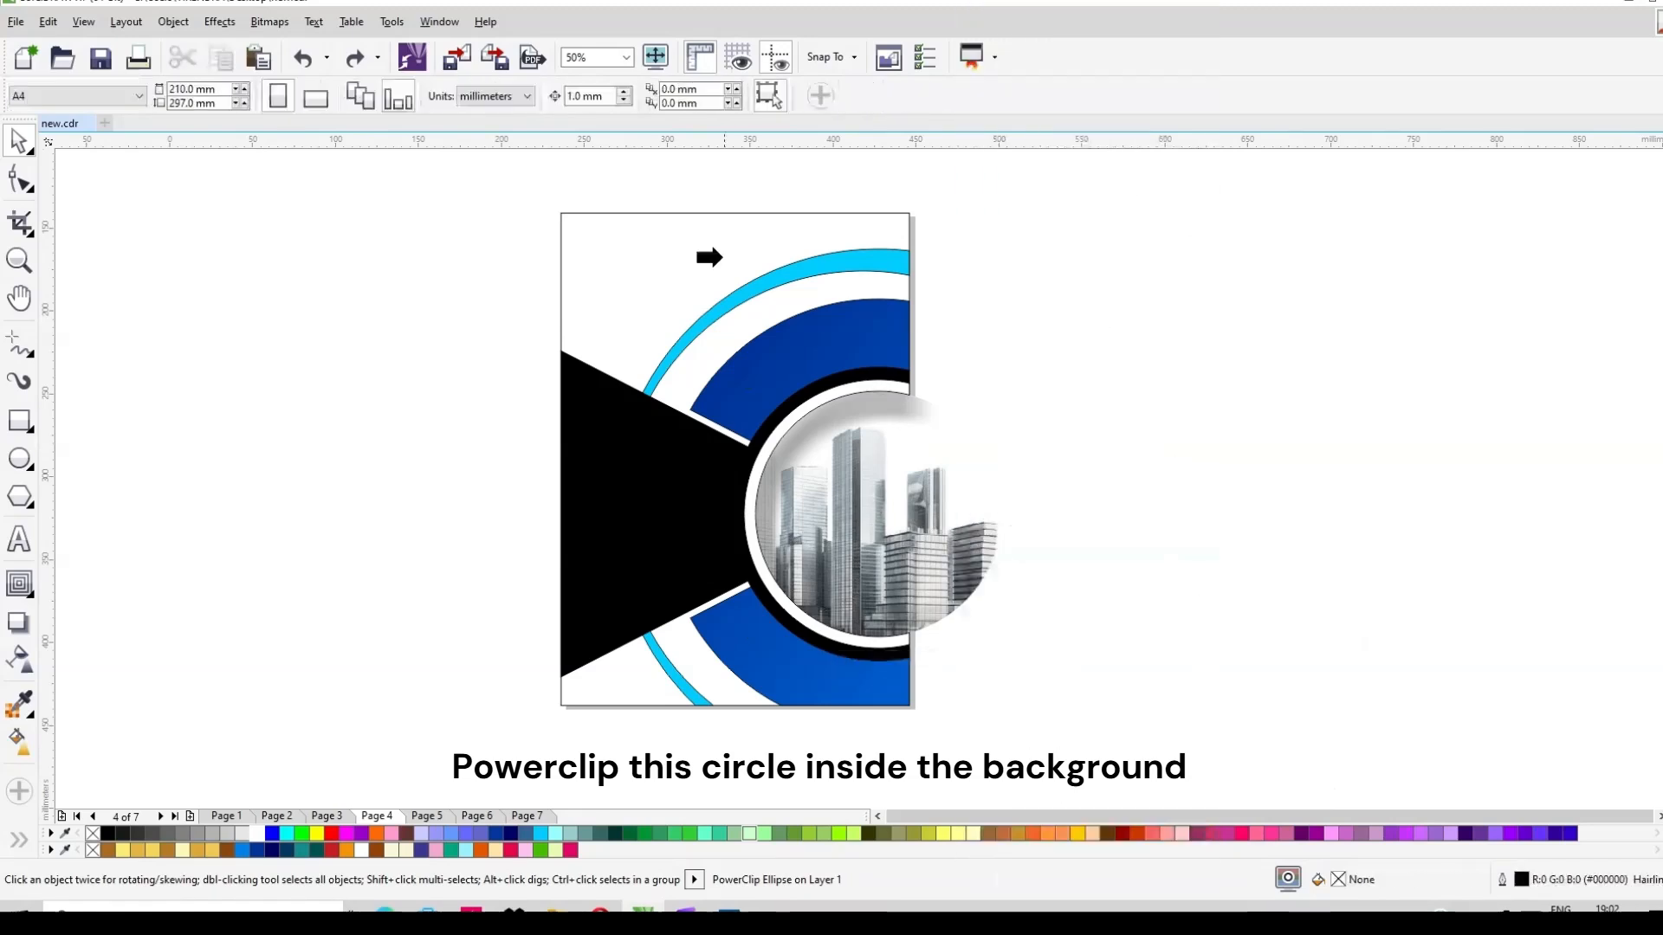
pyautogui.click(698, 256)
# Move all the artwork off the page into the empty space beside it and remove the outline from every object.
pyautogui.scroll(-2, 663, 287)
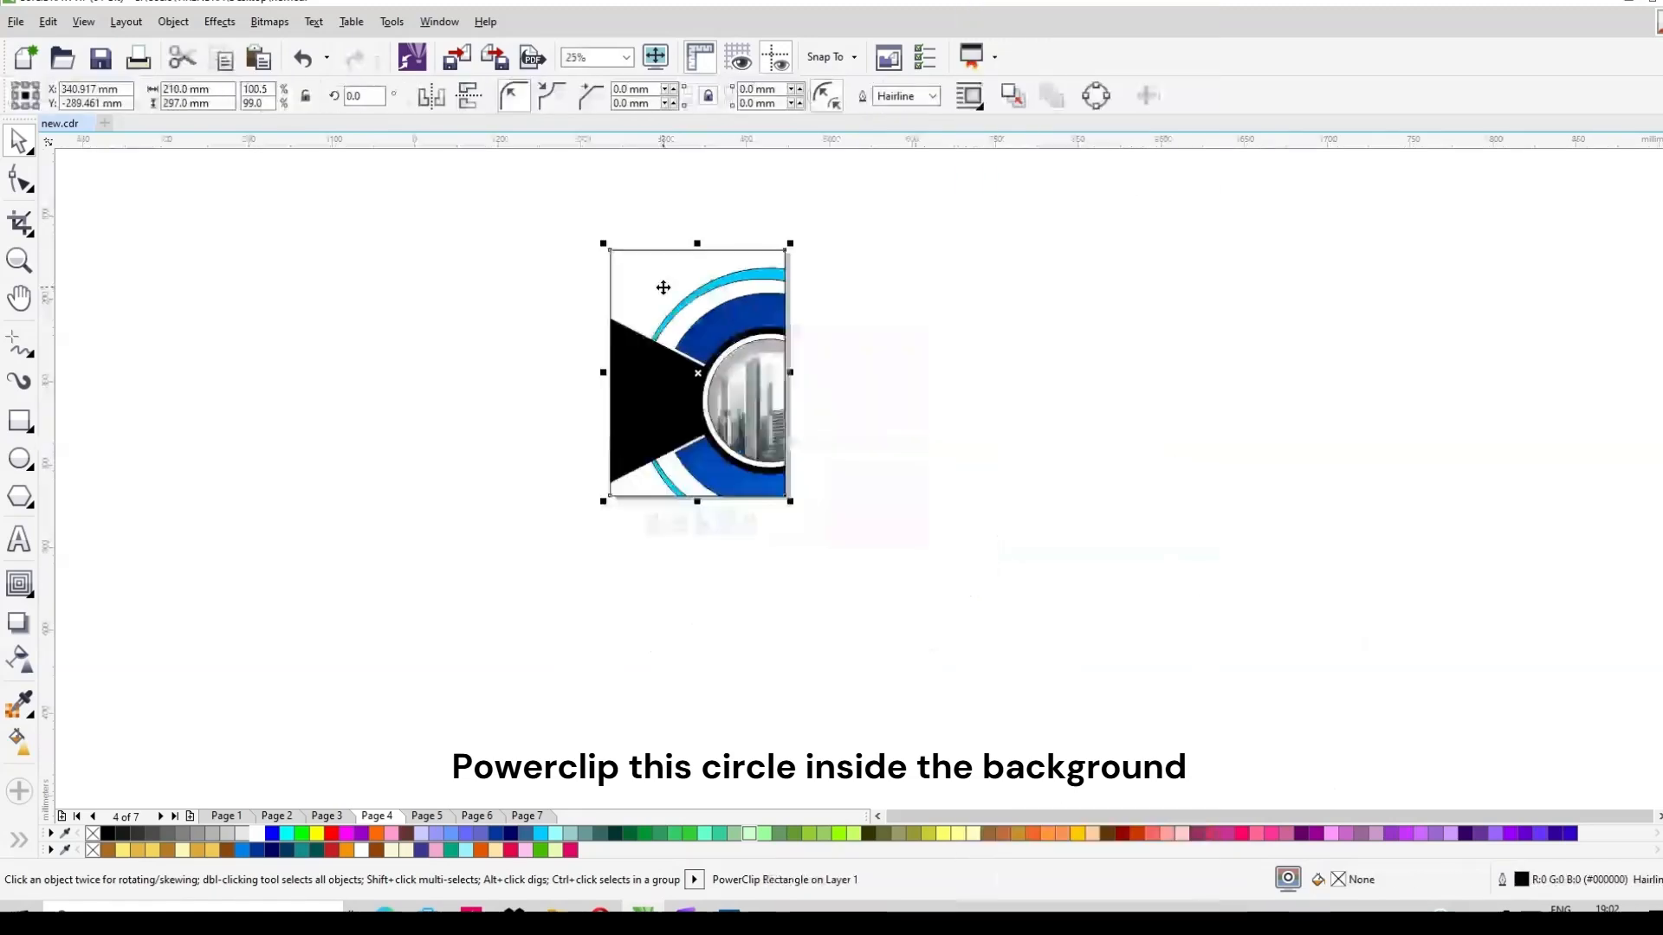
pyautogui.hotkey('ctrl', 'a')
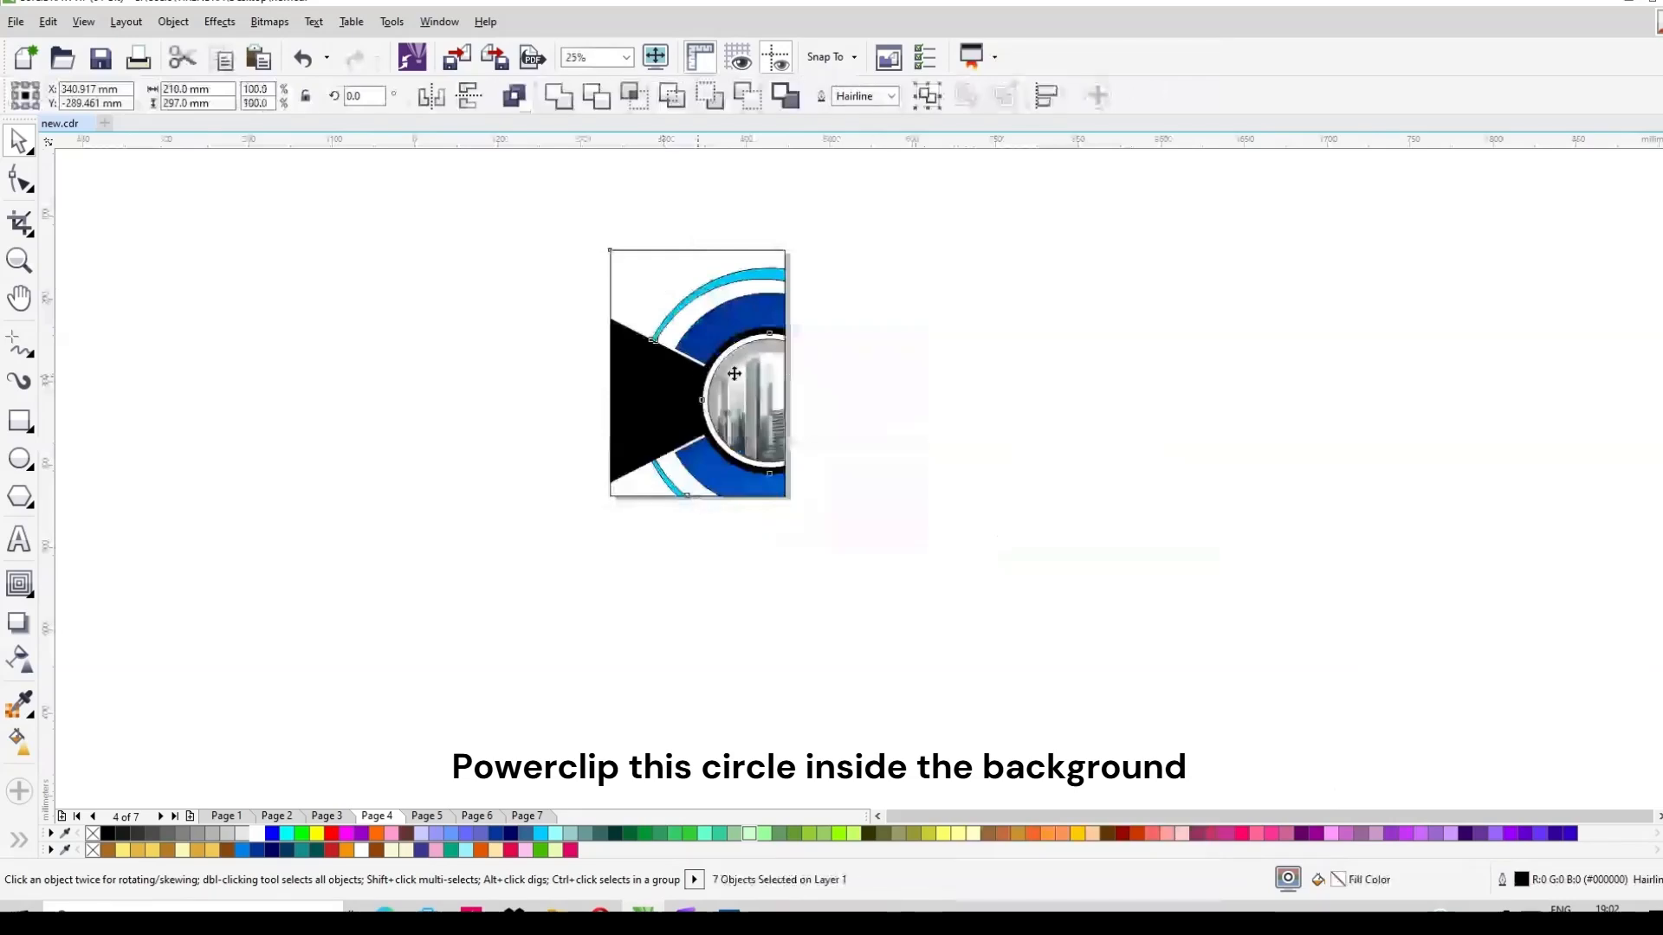
pyautogui.moveTo(735, 374); pyautogui.dragTo(930, 370)
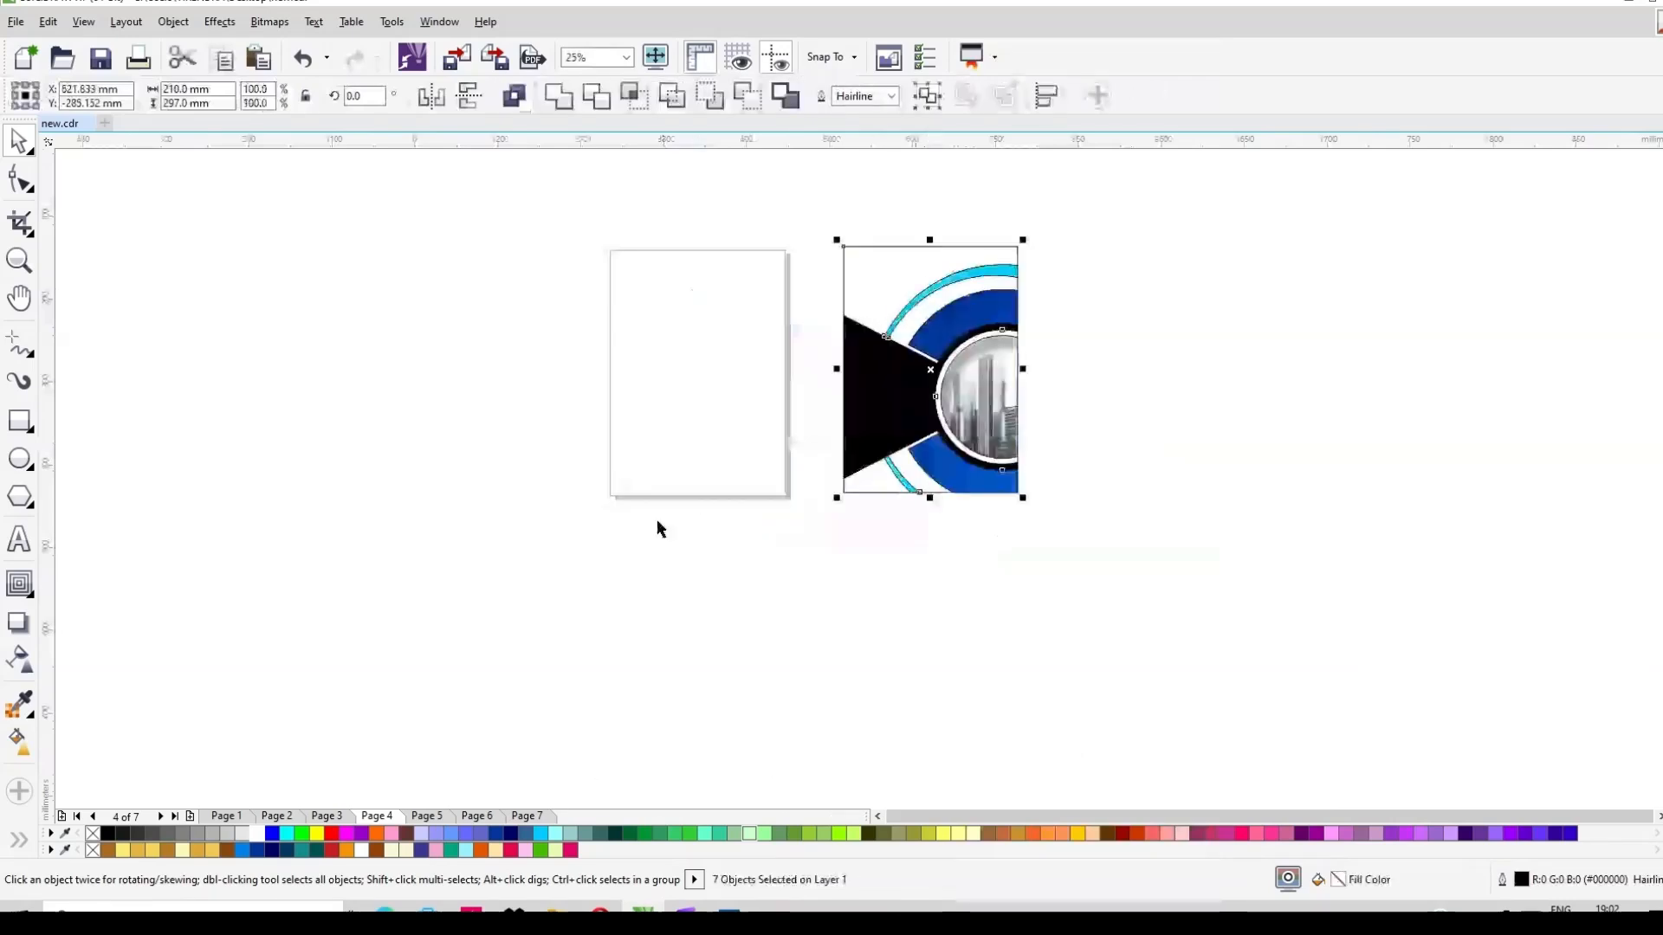
pyautogui.rightClick(92, 834)
pyautogui.scroll(2, 1040, 358)
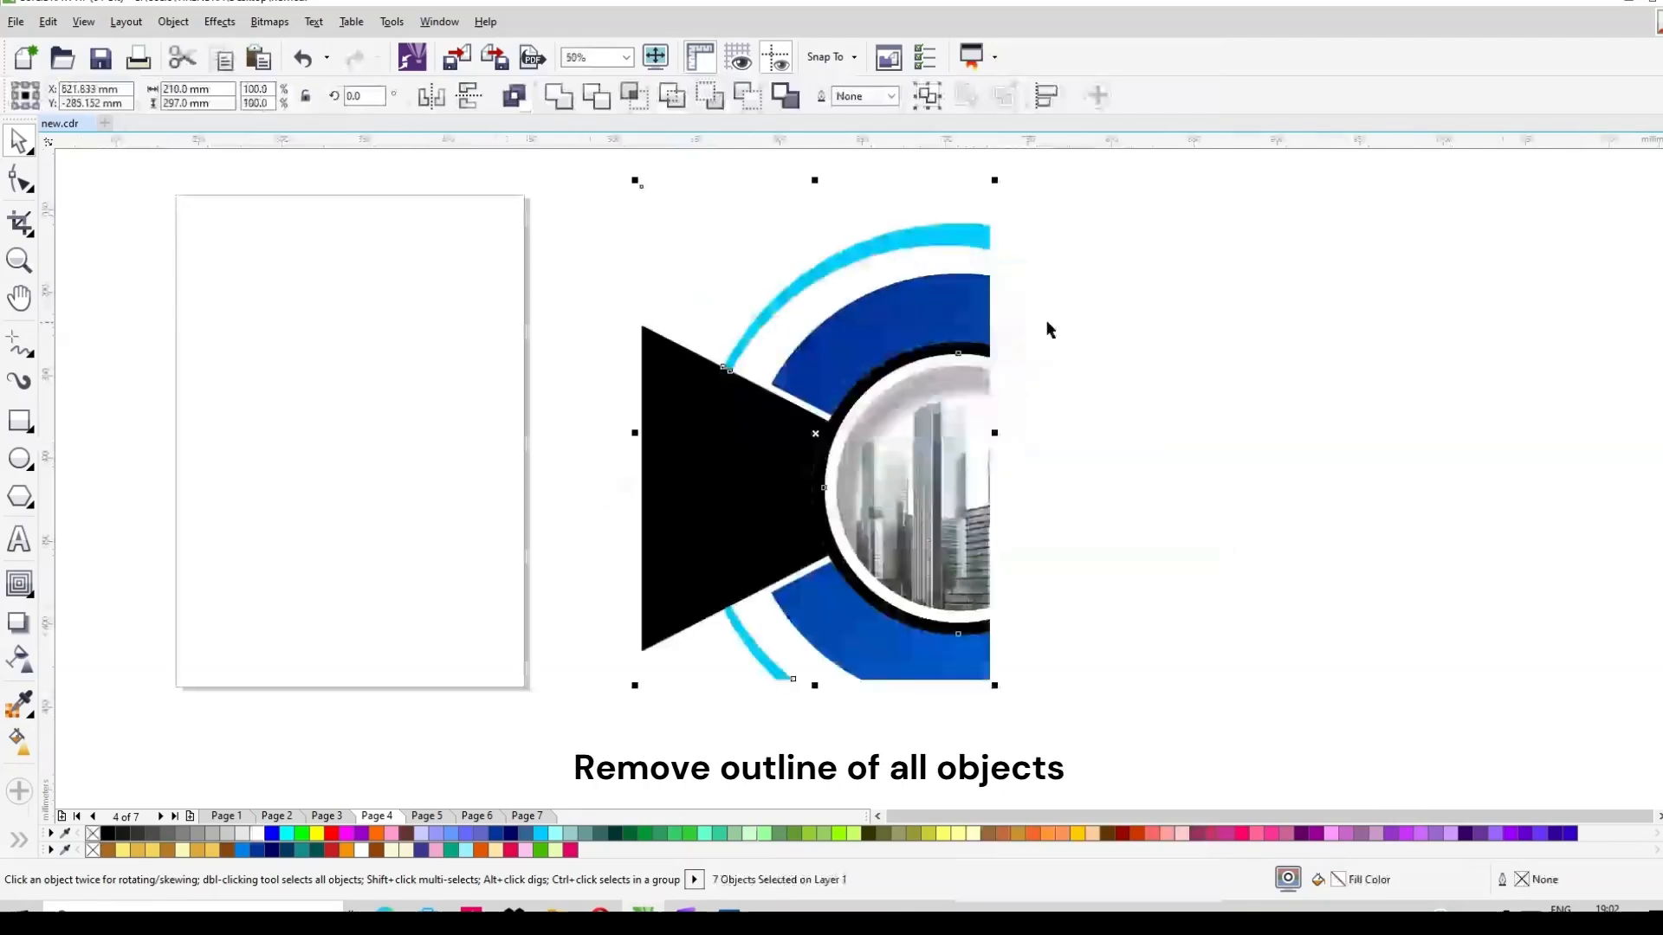
# Try a flat drop shadow on the grouped artwork, clear it and ungroup the objects again.
pyautogui.scroll(-2, 1044, 325)
pyautogui.hotkey('ctrl', 'g')
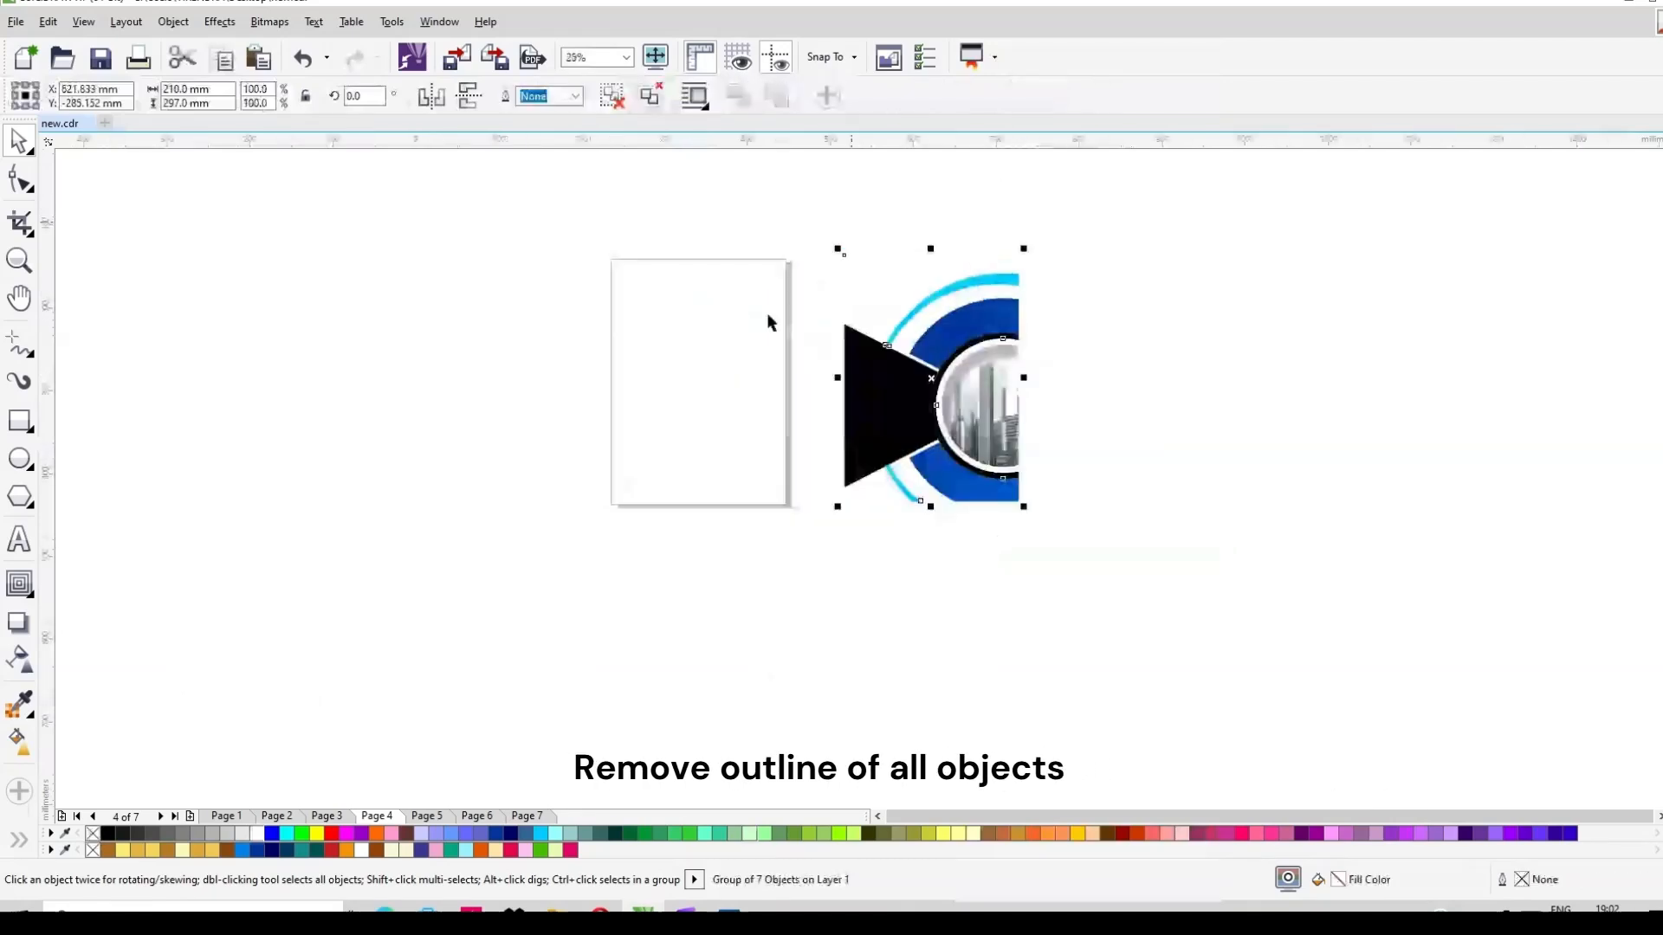
pyautogui.click(18, 623)
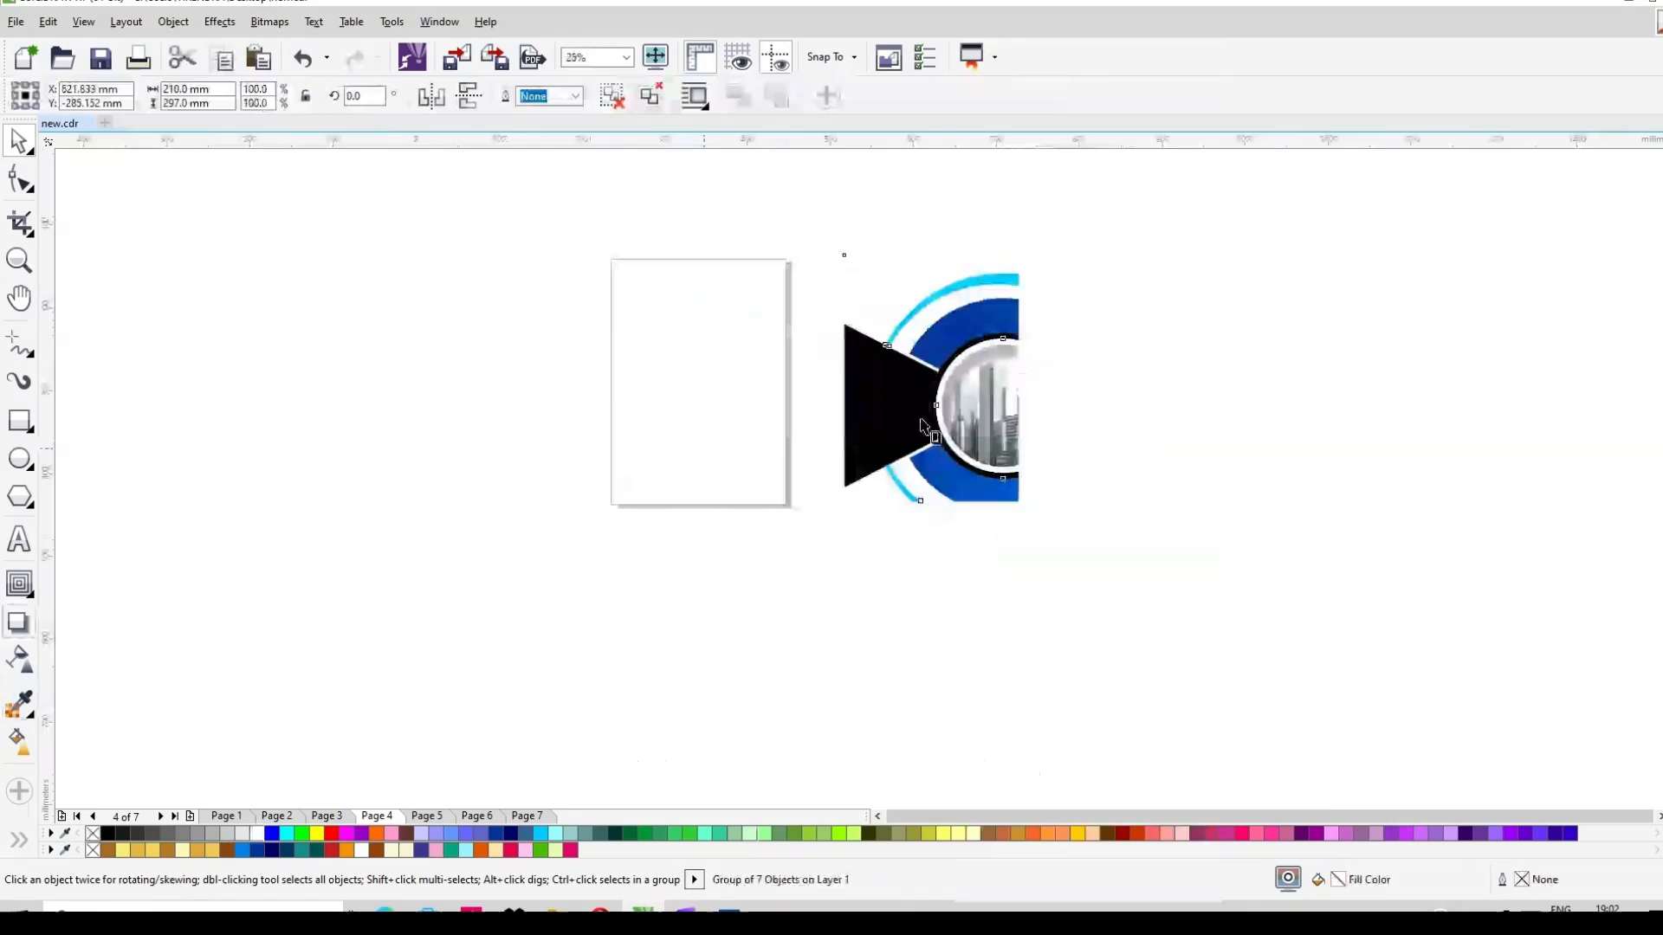
pyautogui.moveTo(923, 427); pyautogui.dragTo(1059, 417)
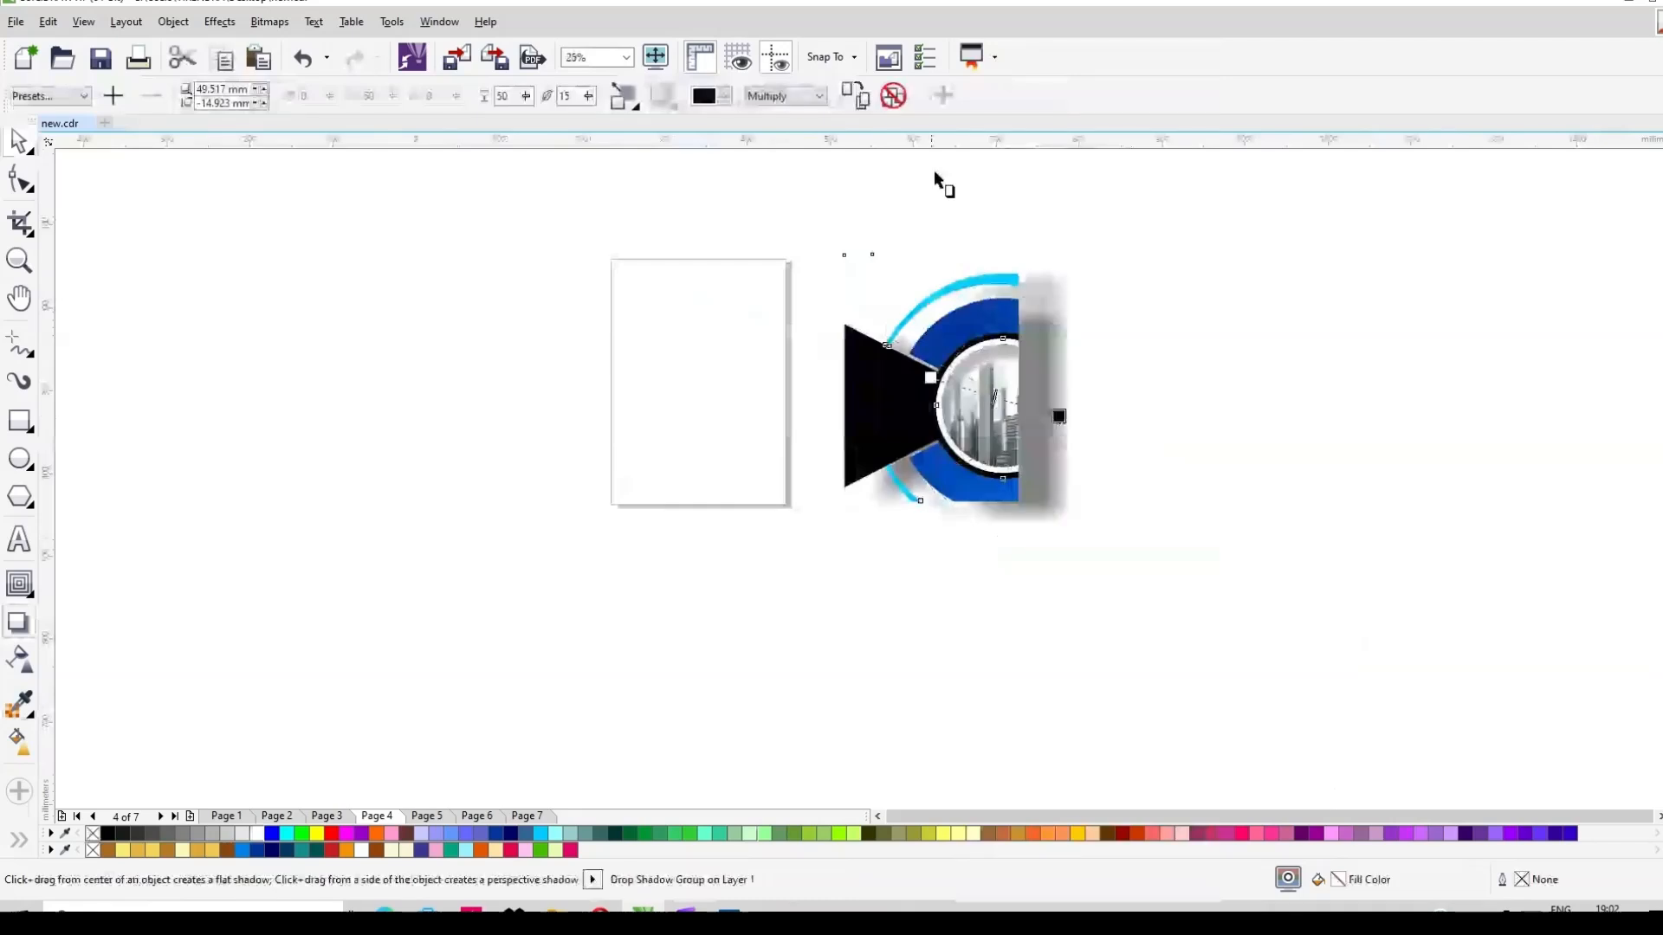
pyautogui.click(893, 95)
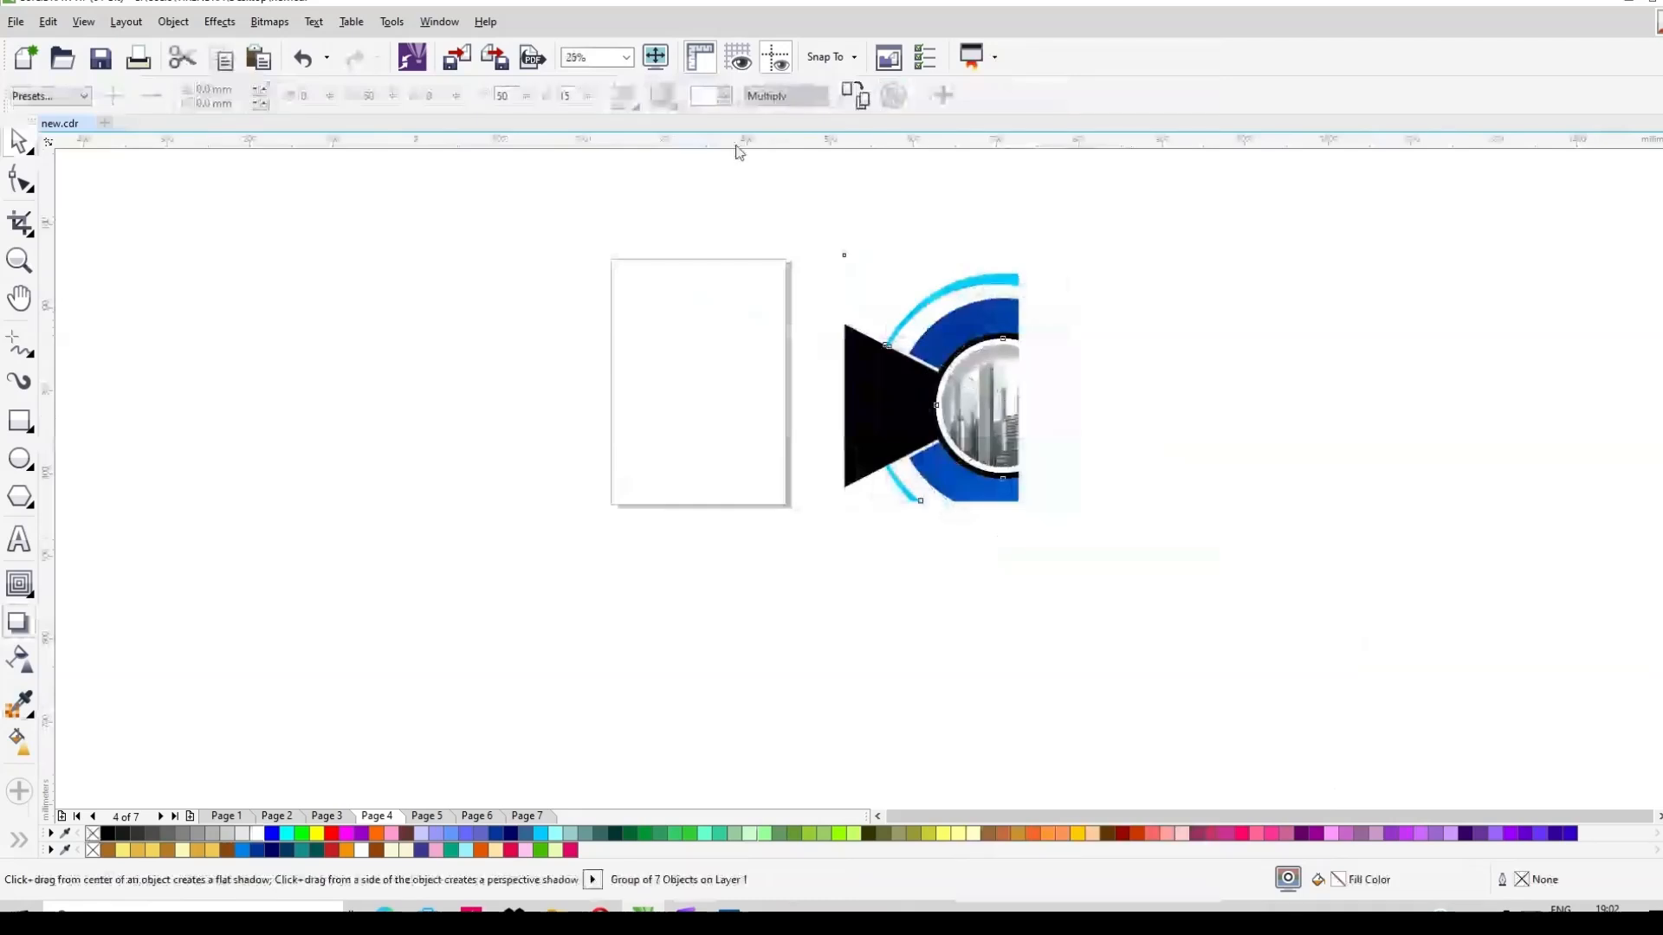
pyautogui.press('space')
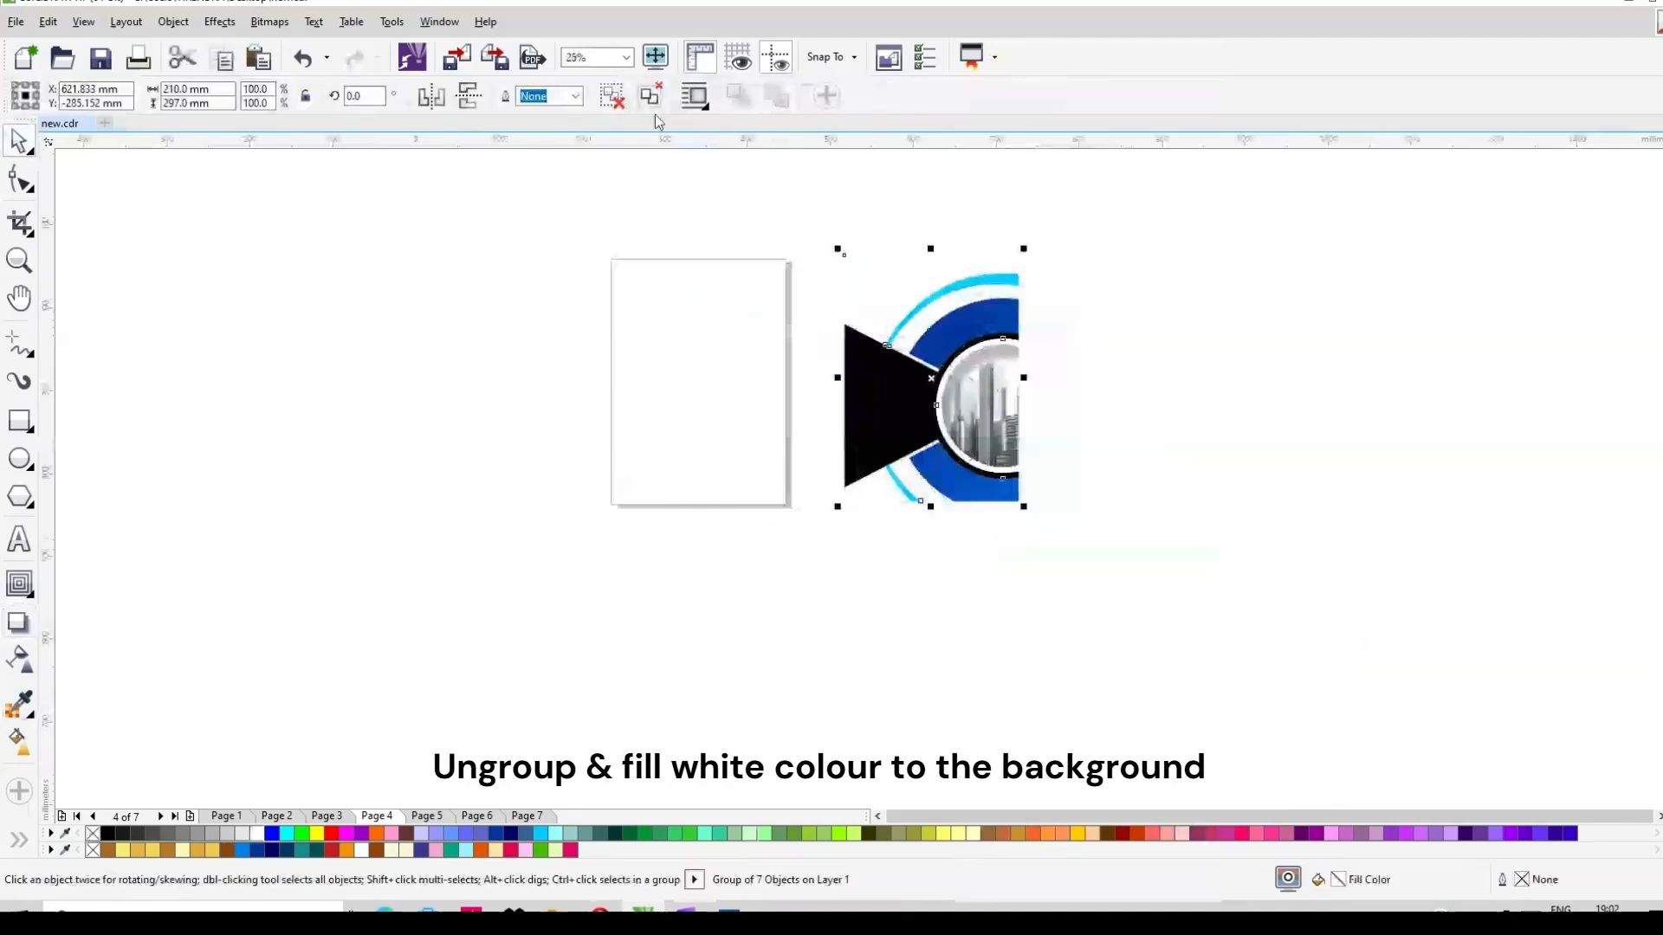
pyautogui.click(650, 95)
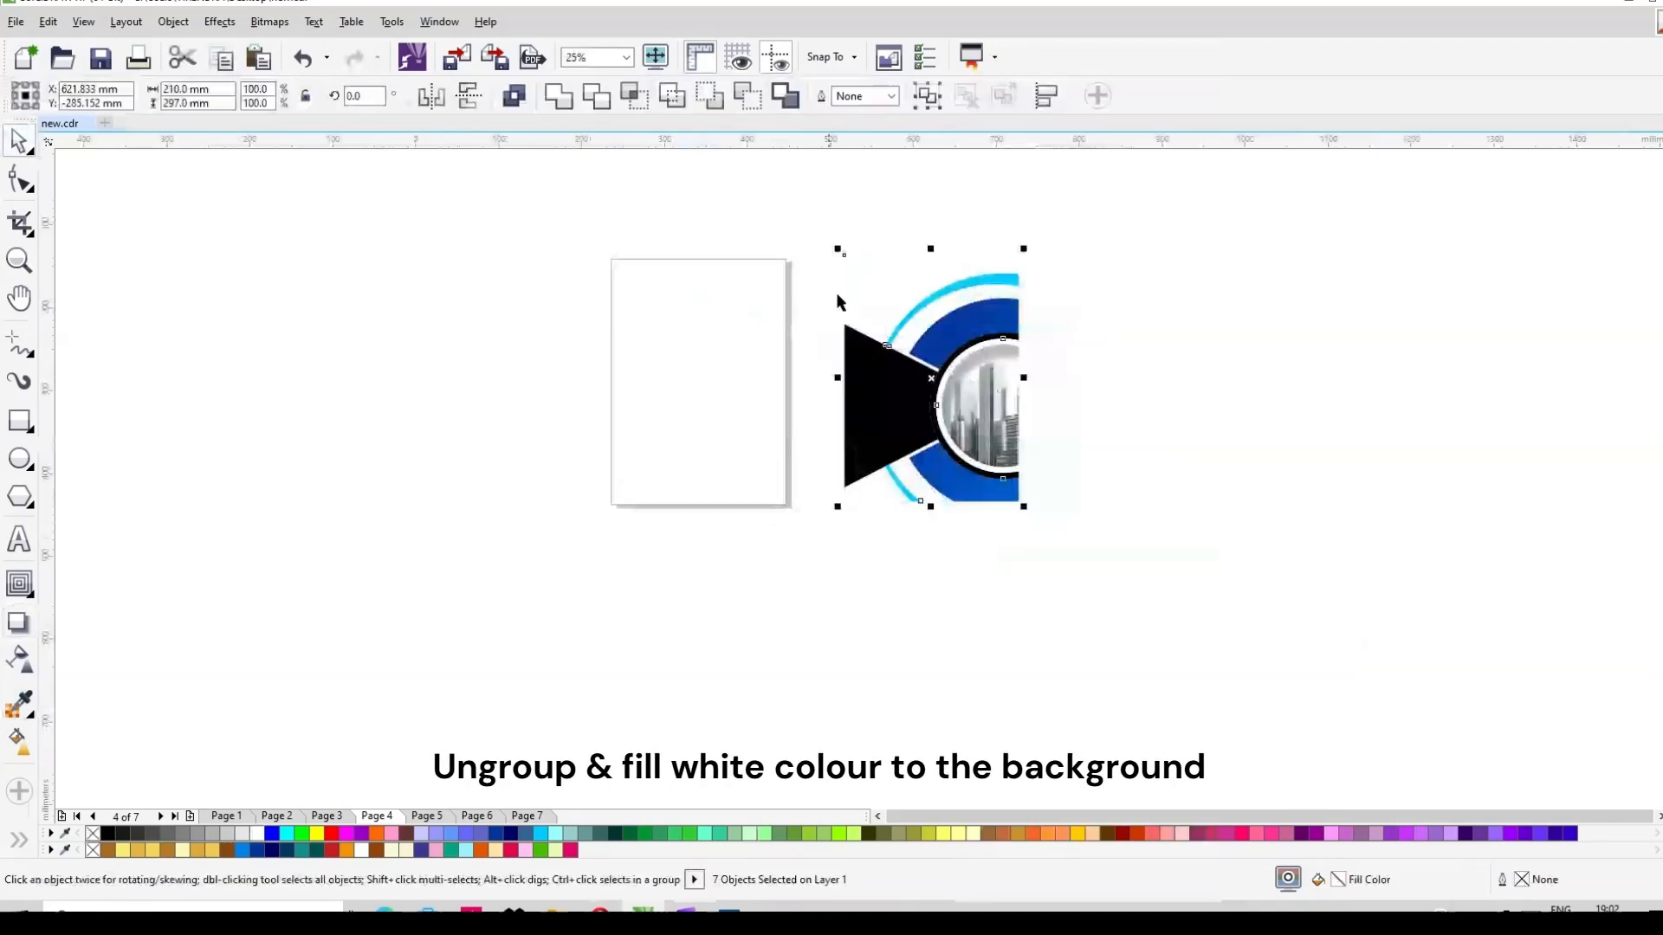
# Fill the background rectangle of the artwork with white.
pyautogui.click(1137, 327)
pyautogui.click(898, 266)
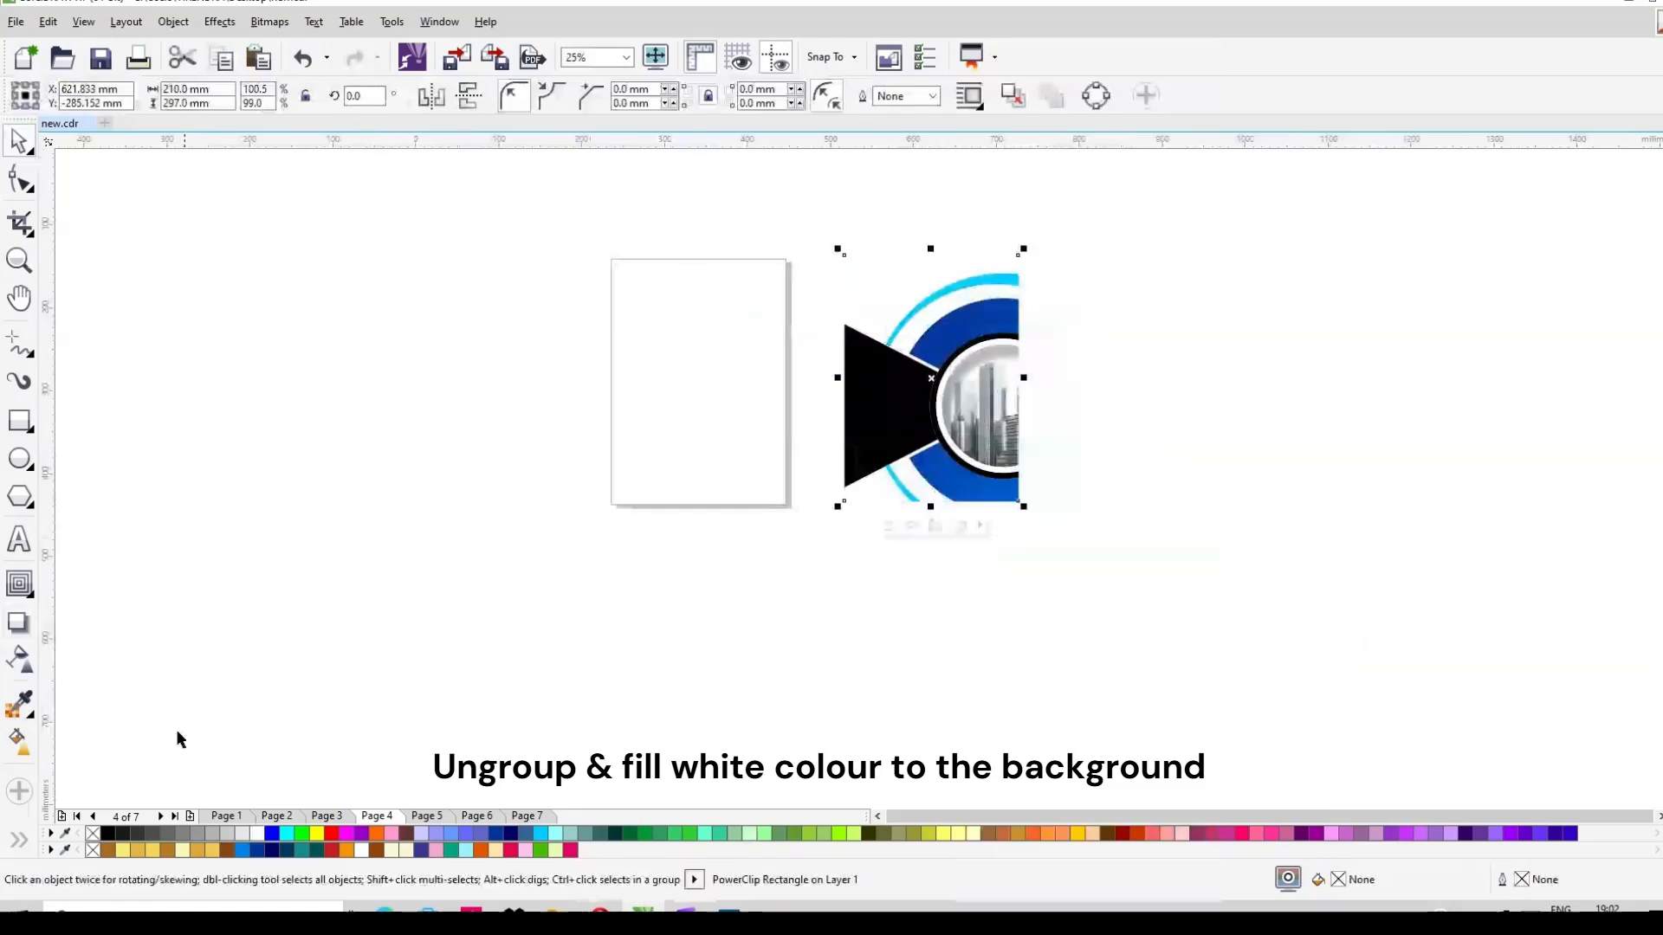
pyautogui.click(260, 834)
# Group all the artwork and apply a flat drop shadow, offset about 10.4 mm horizontally and -2.2 mm vertically.
pyautogui.moveTo(795, 198); pyautogui.dragTo(990, 459)
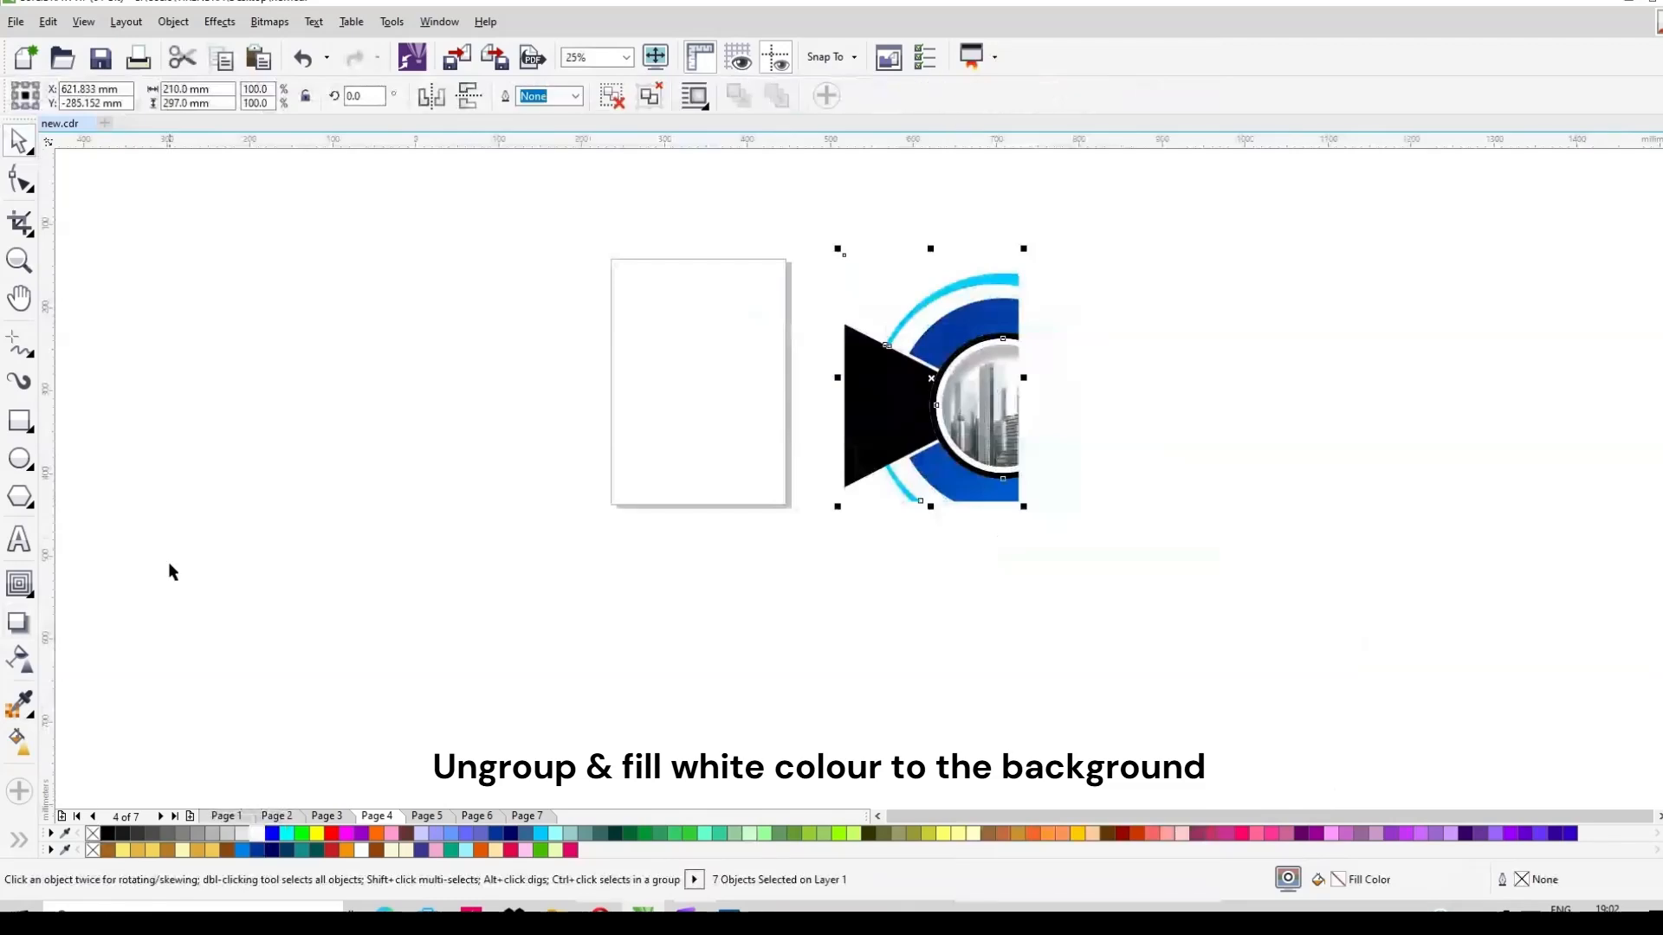
pyautogui.hotkey('ctrl', 'g')
pyautogui.click(19, 623)
pyautogui.moveTo(930, 377); pyautogui.dragTo(1028, 398)
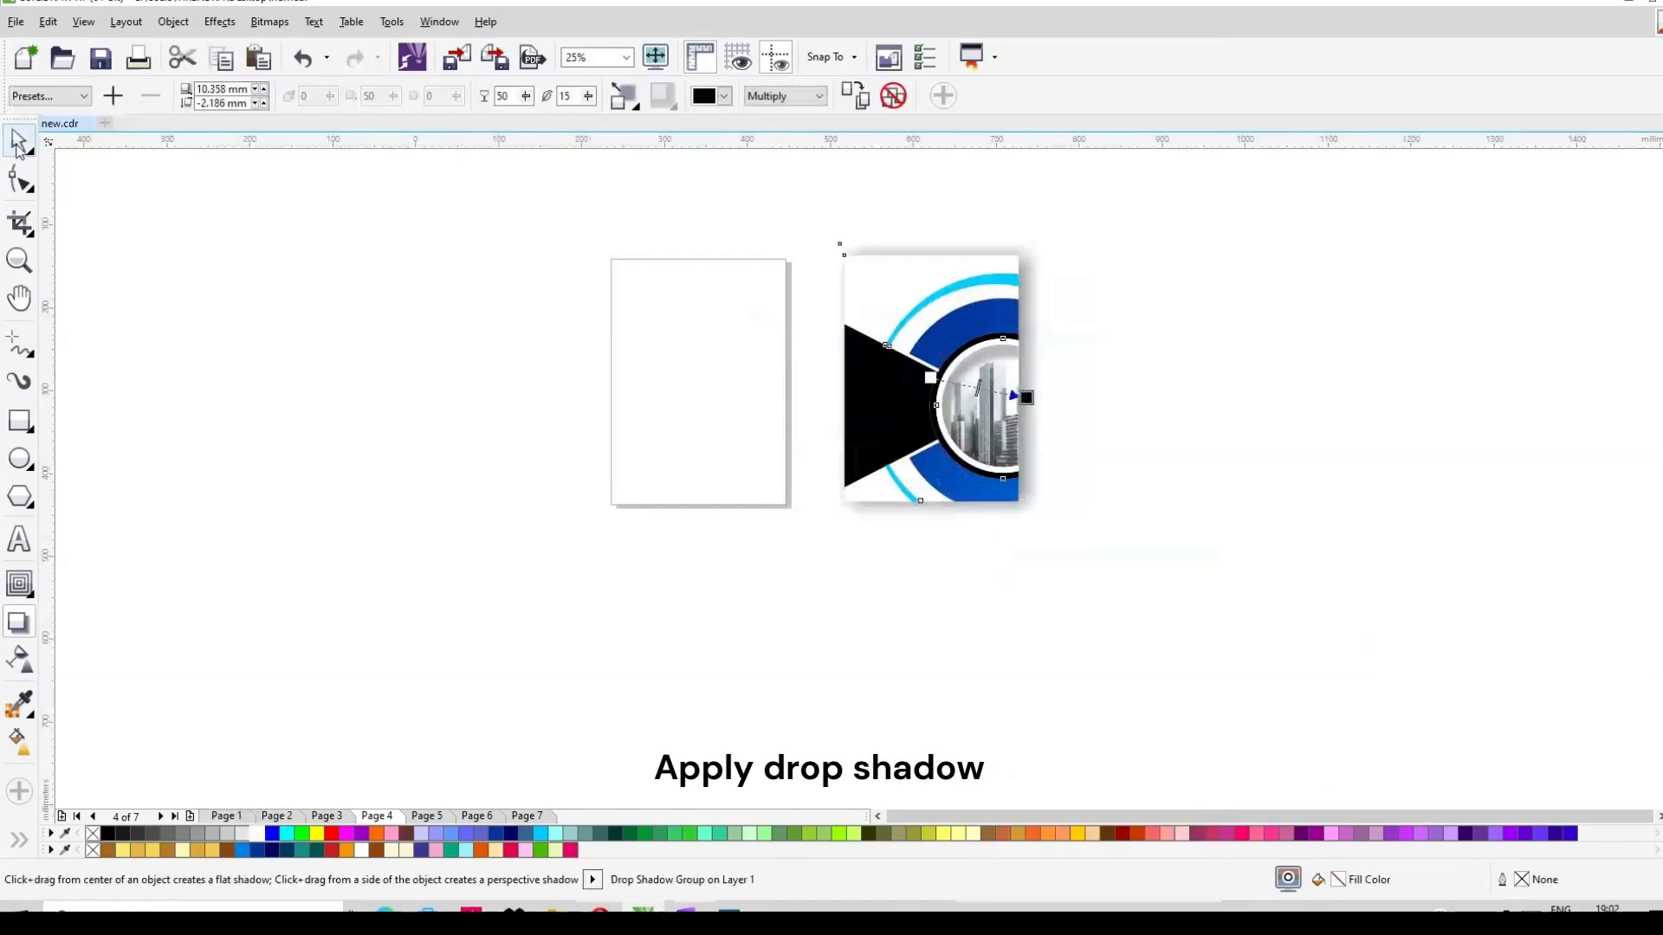
# Move the shadowed flyer group back onto the page, align it with the page edges and deselect it.
pyautogui.click(18, 143)
pyautogui.moveTo(968, 381); pyautogui.dragTo(730, 383)
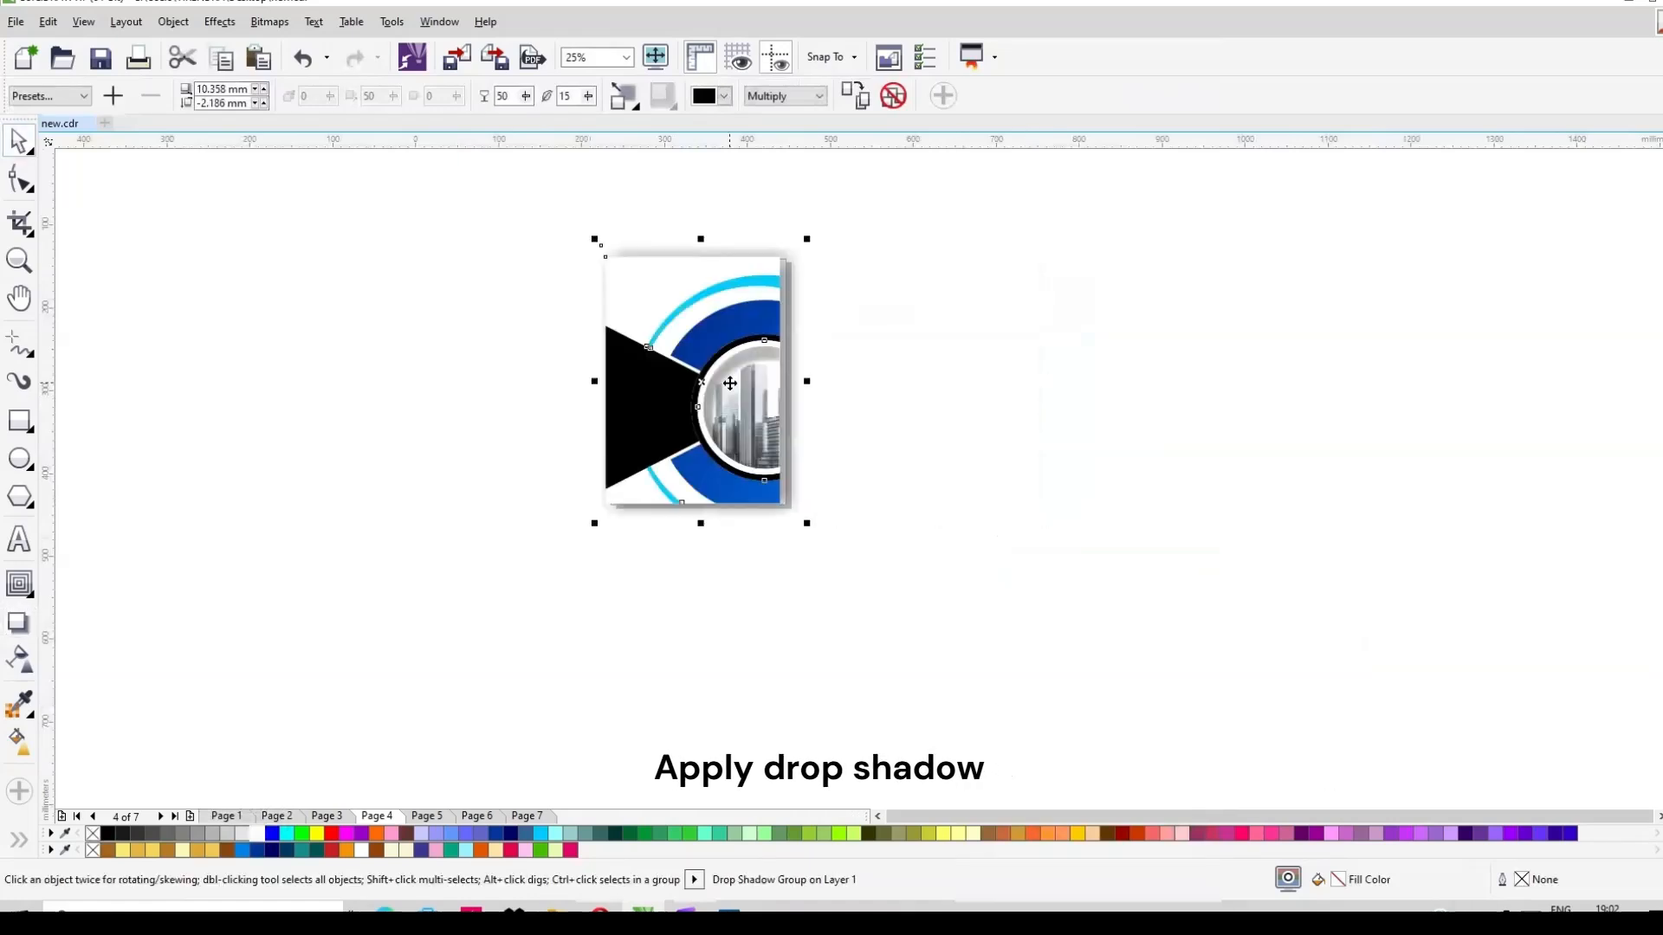
pyautogui.scroll(2, 730, 383)
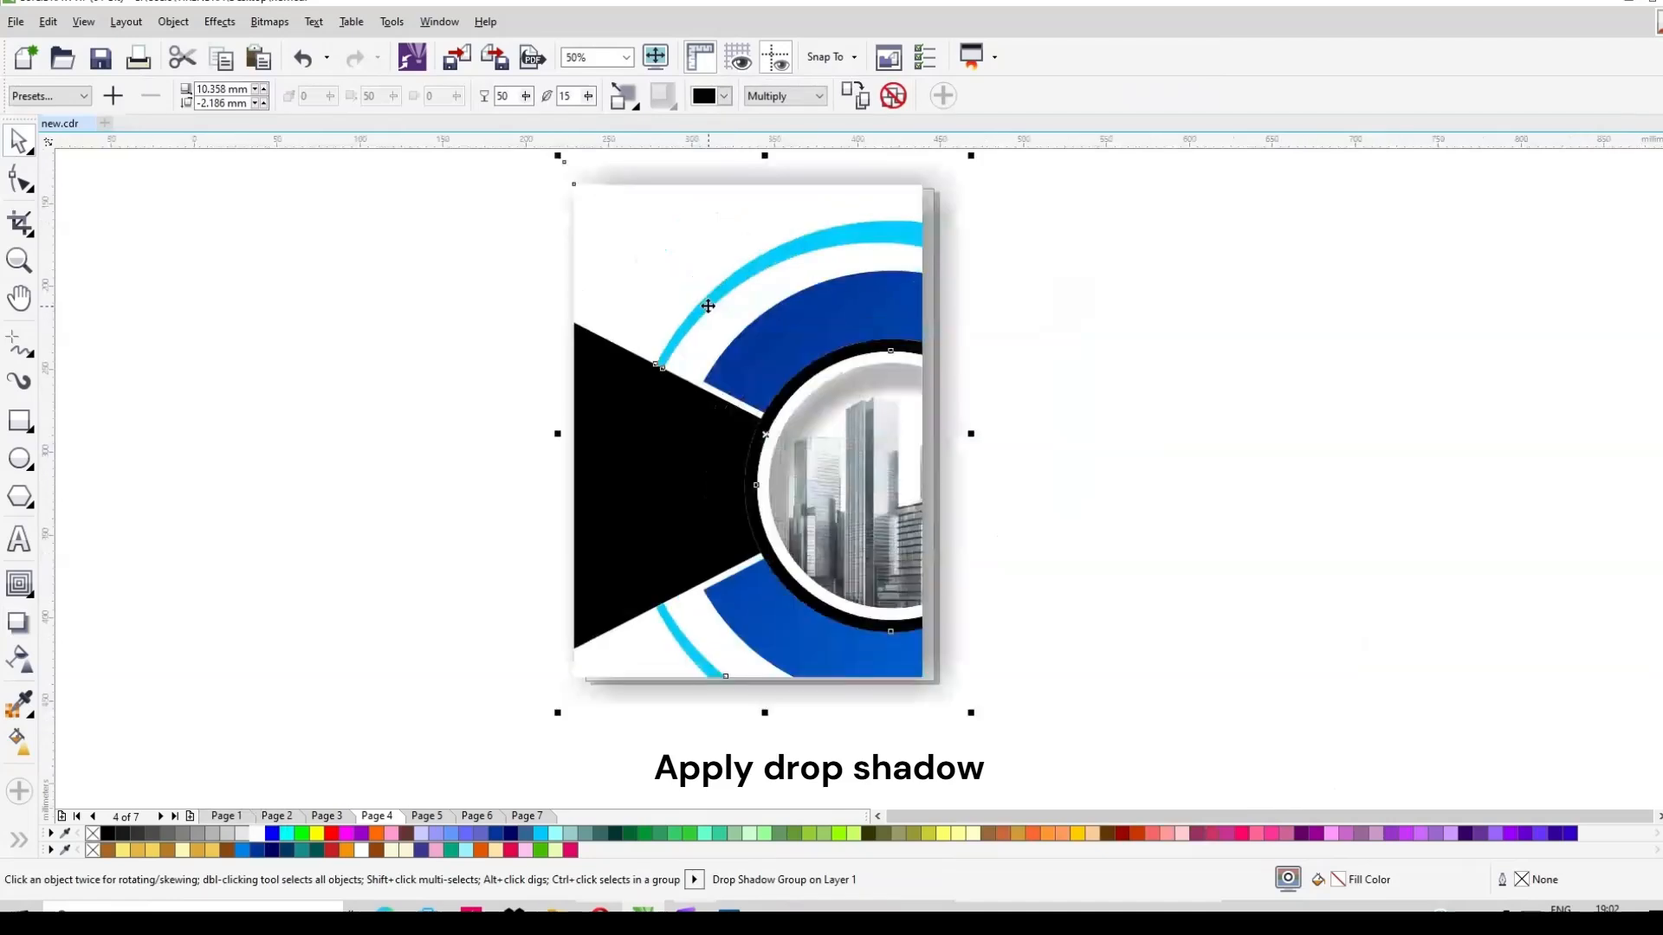
pyautogui.moveTo(709, 305); pyautogui.dragTo(820, 320)
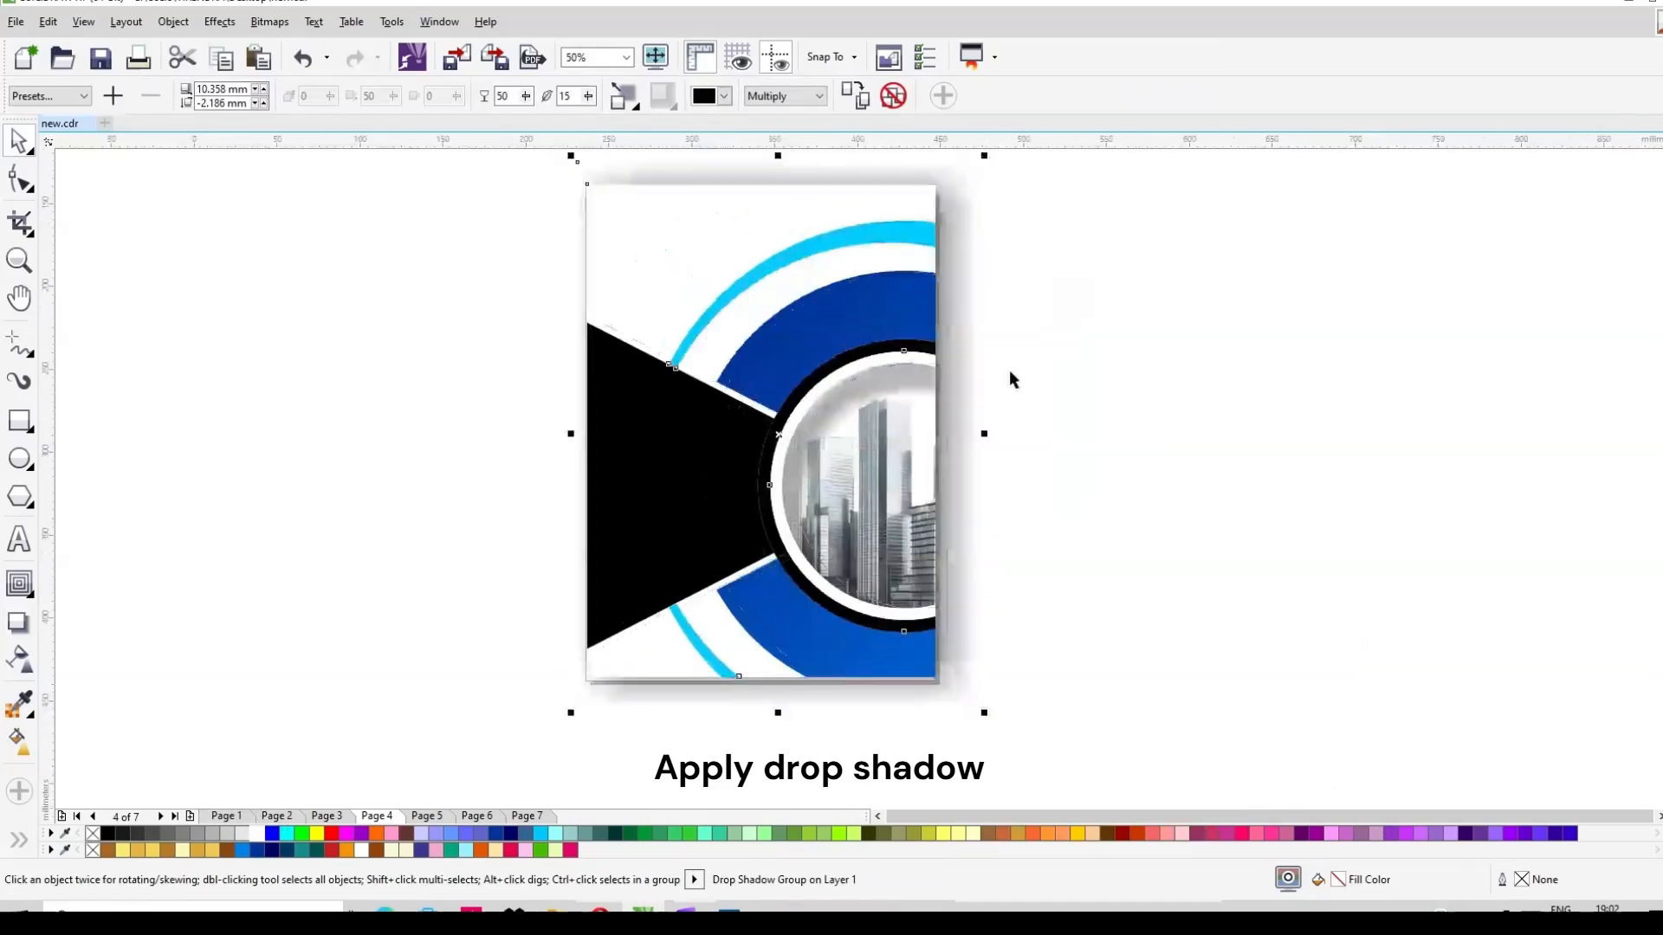
pyautogui.click(1010, 371)
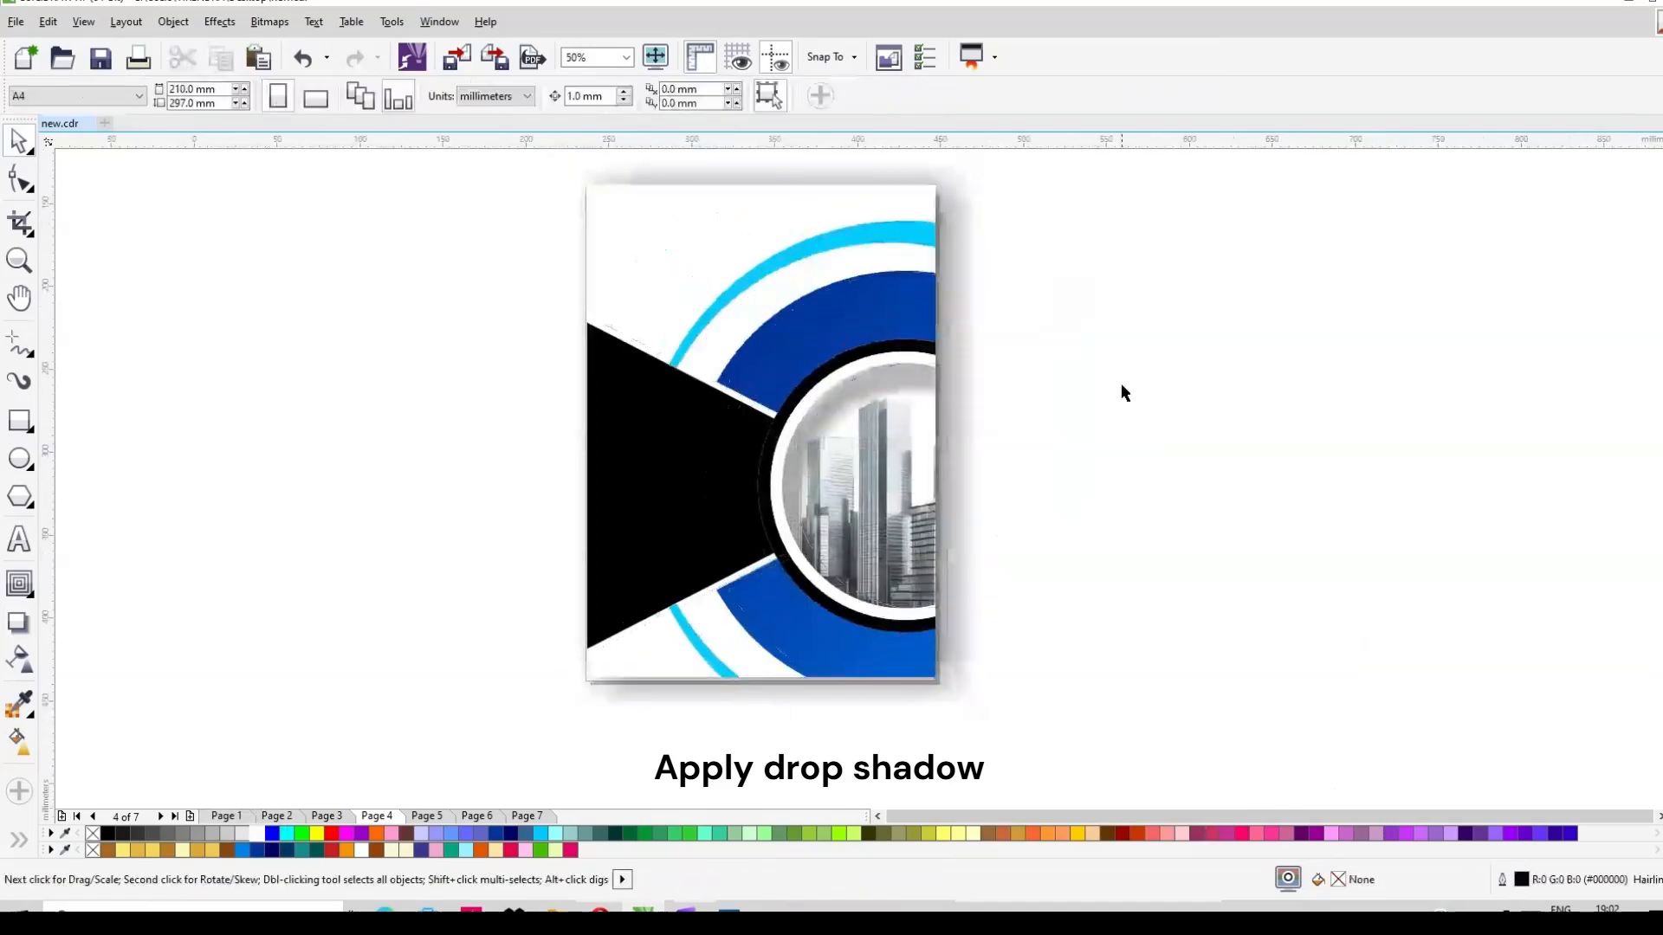
# Change the flyer group's drop shadow offset to 0 mm horizontally and vertically, and deselect the group.
pyautogui.click(839, 524)
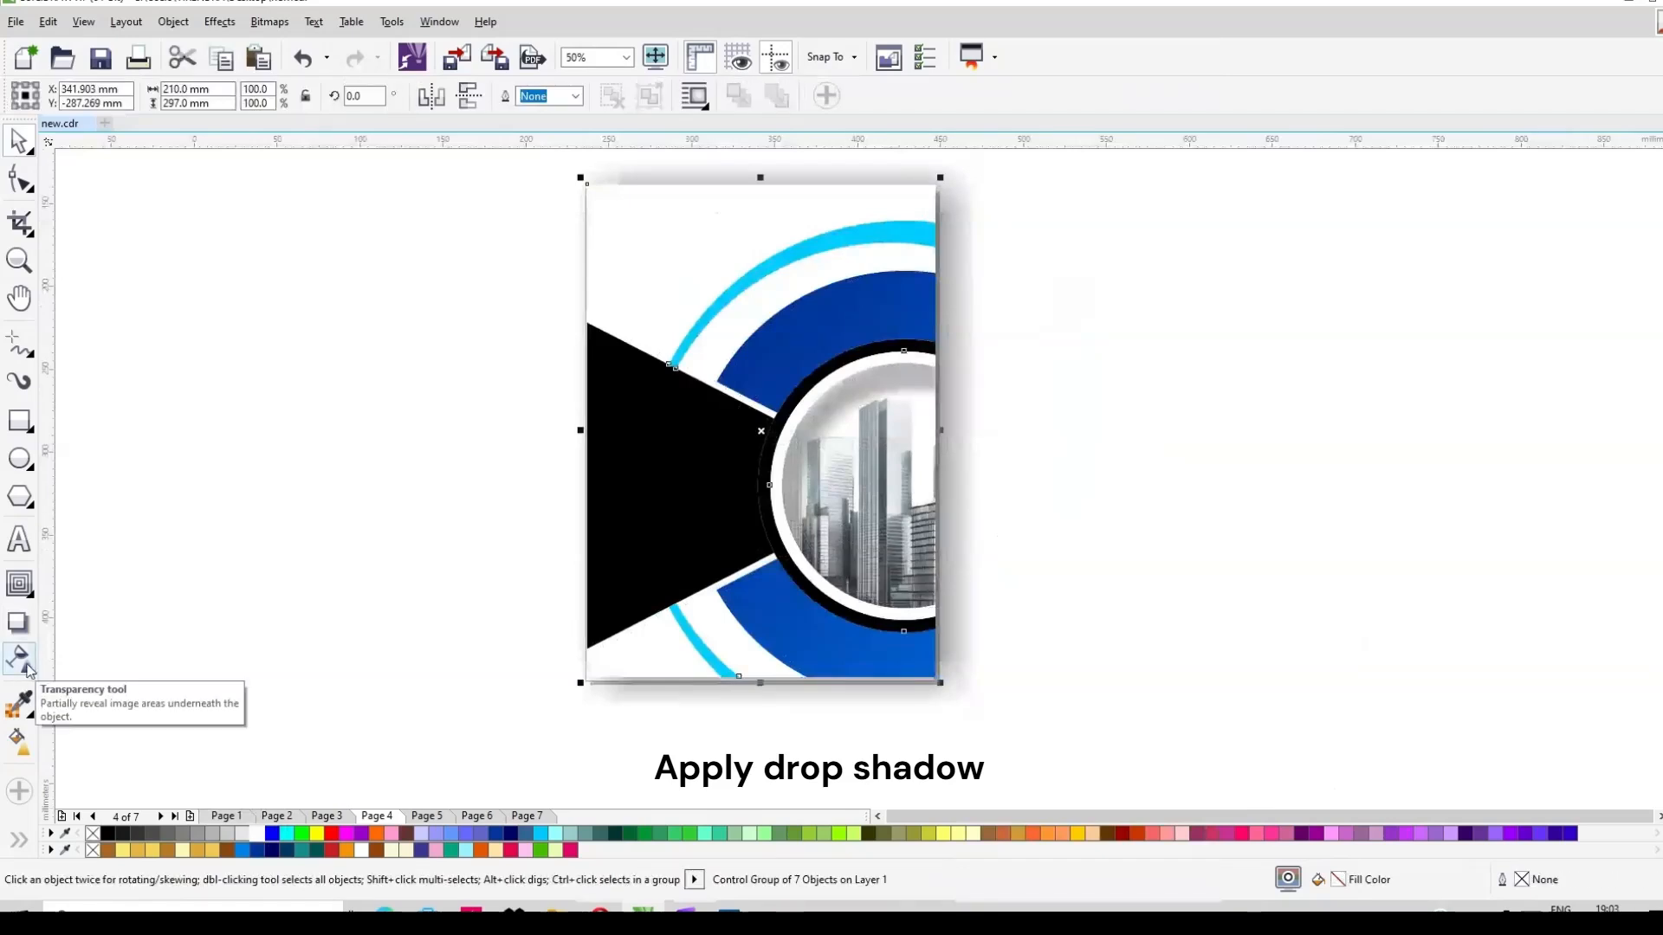
pyautogui.click(18, 622)
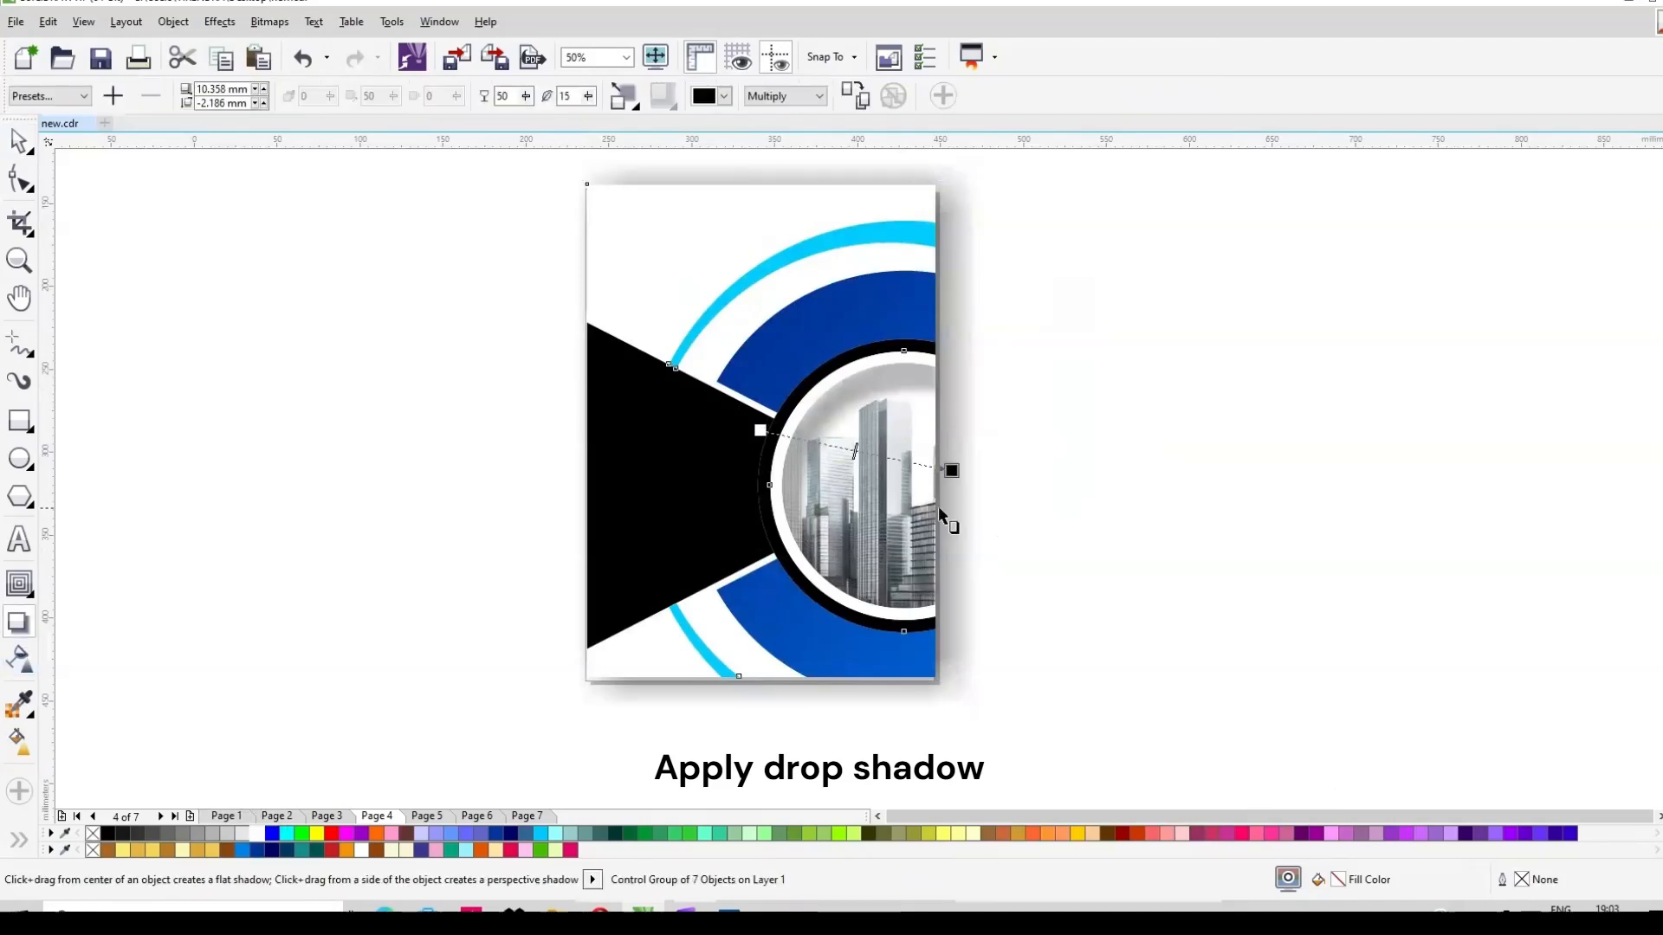
pyautogui.moveTo(951, 470); pyautogui.dragTo(933, 436)
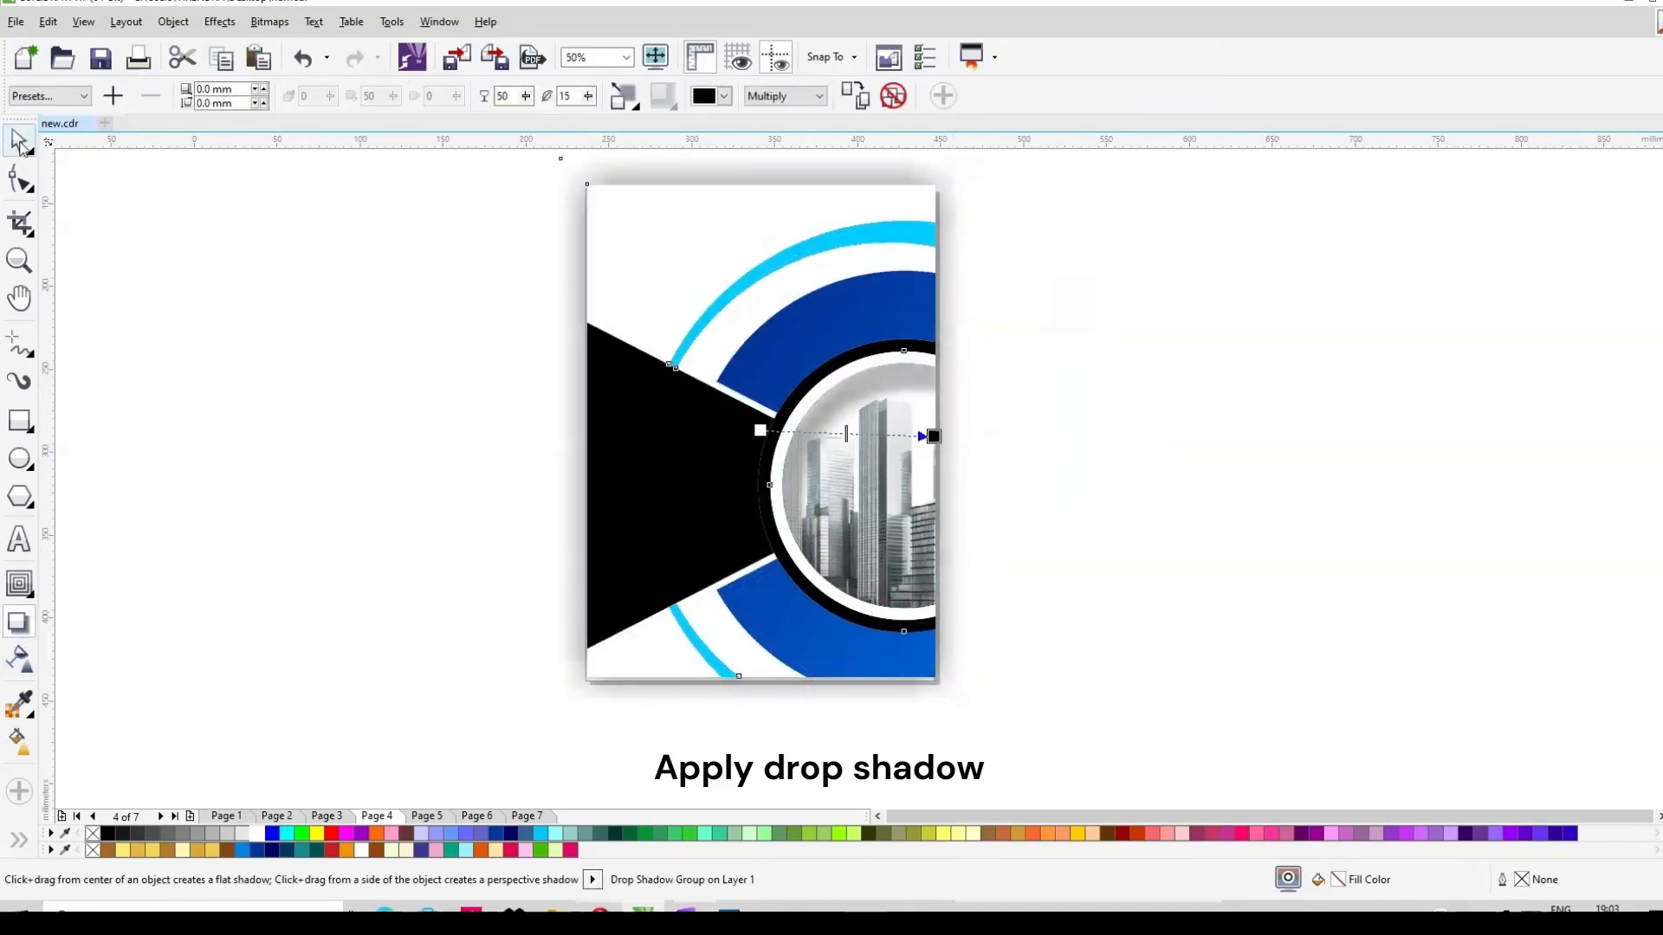
pyautogui.click(19, 141)
pyautogui.click(1046, 445)
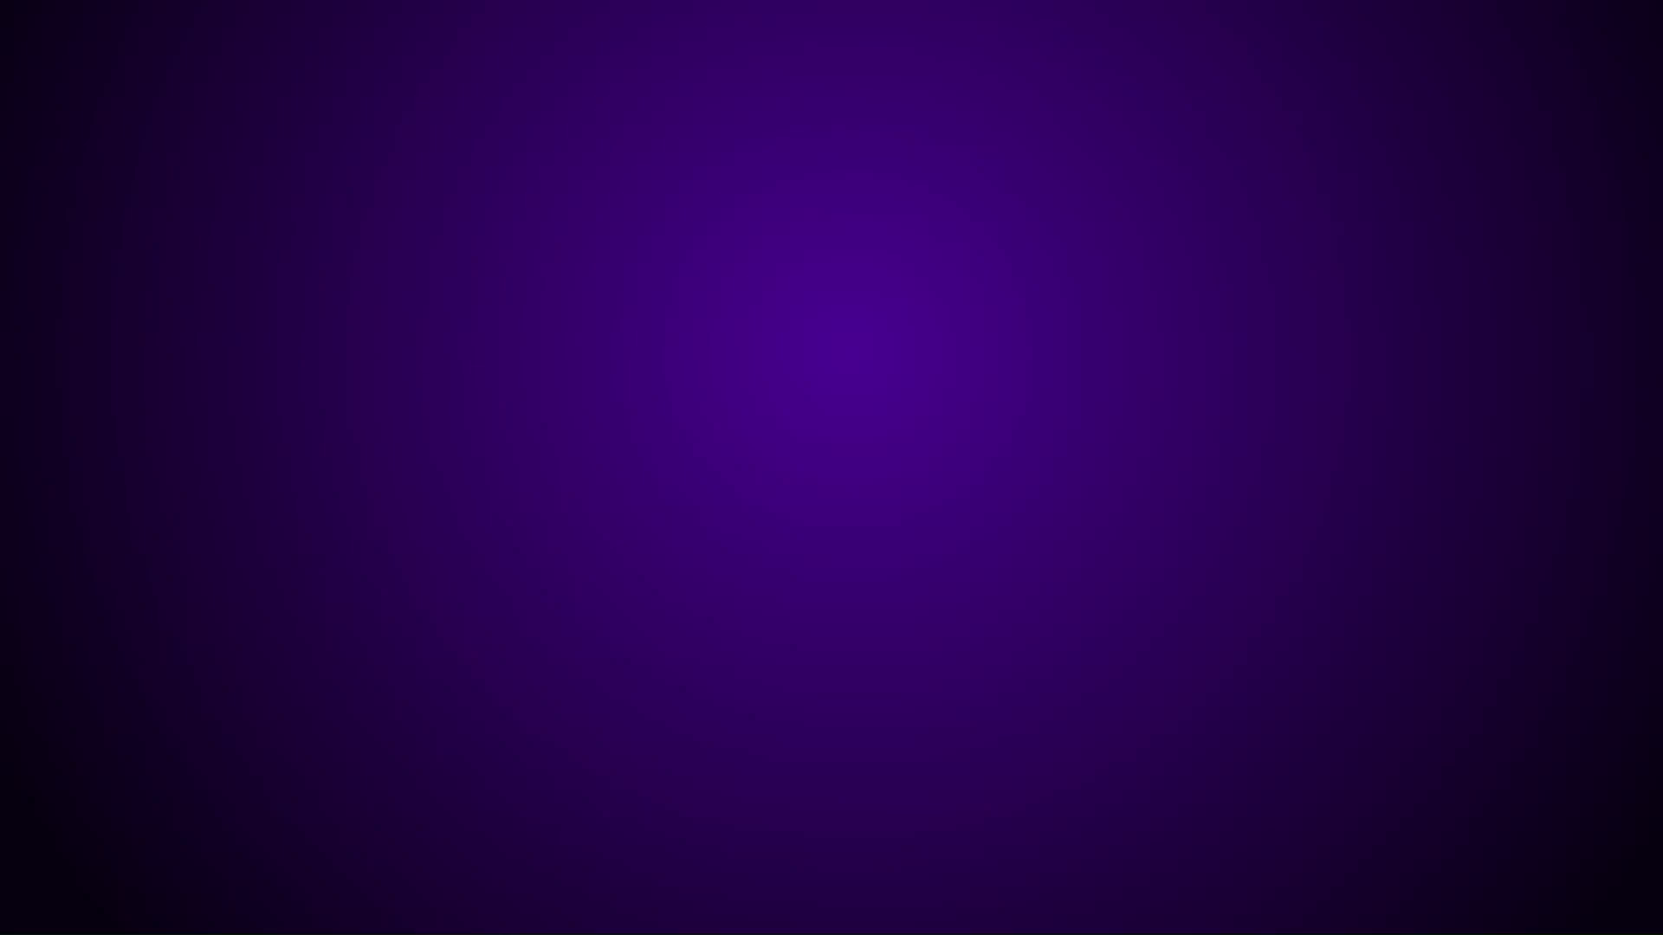